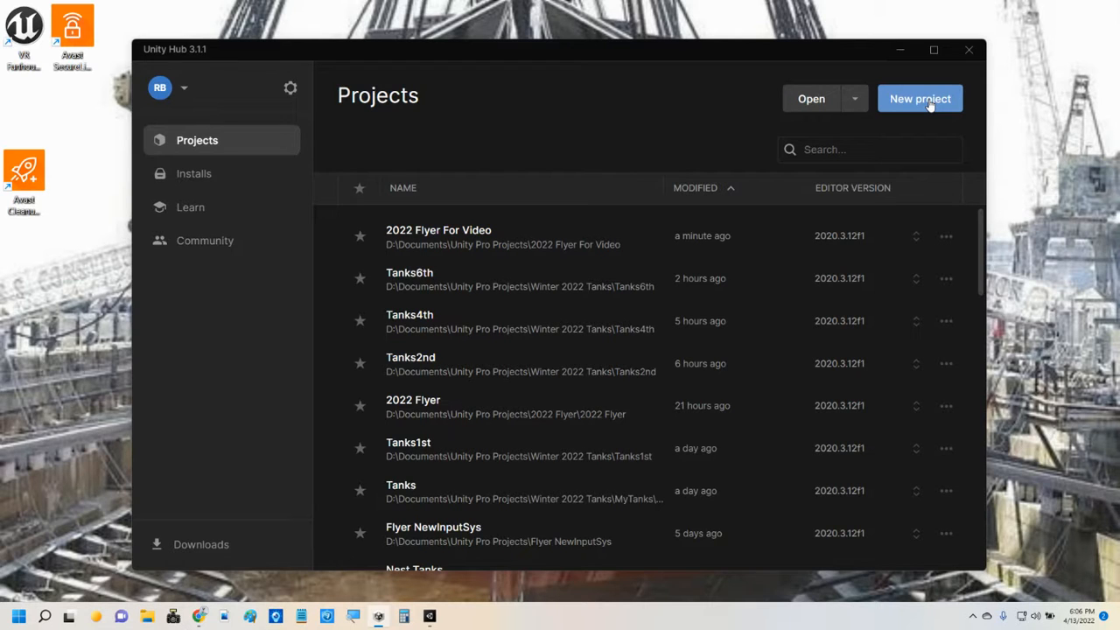
# Start a new project from the 3D Core template and name it "Flyer 2022 Production".
pyautogui.click(928, 100)
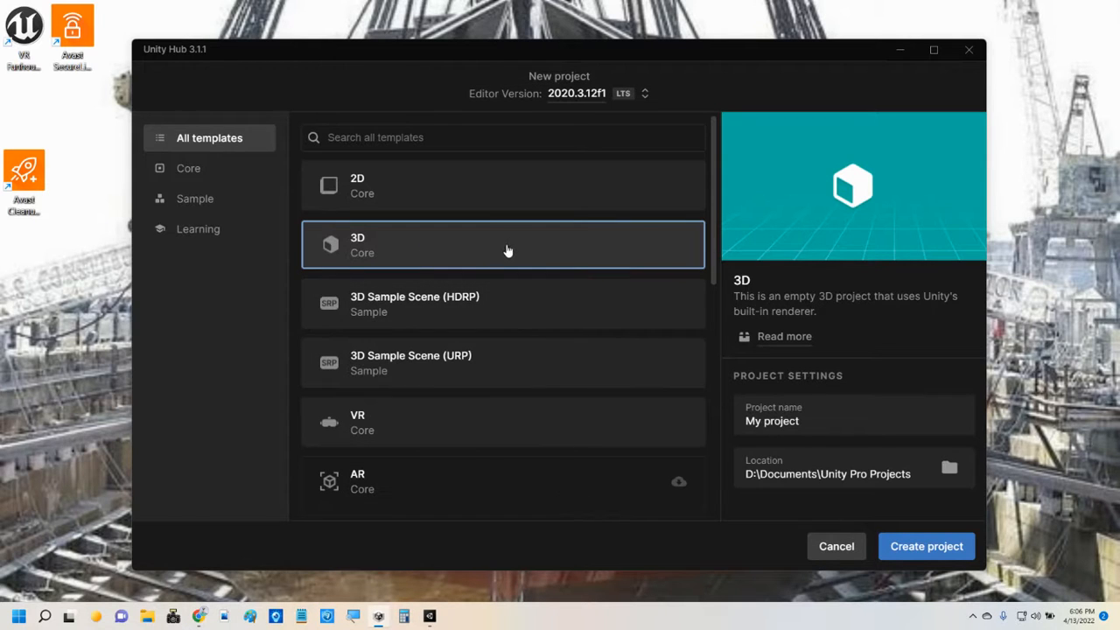
pyautogui.click(810, 421)
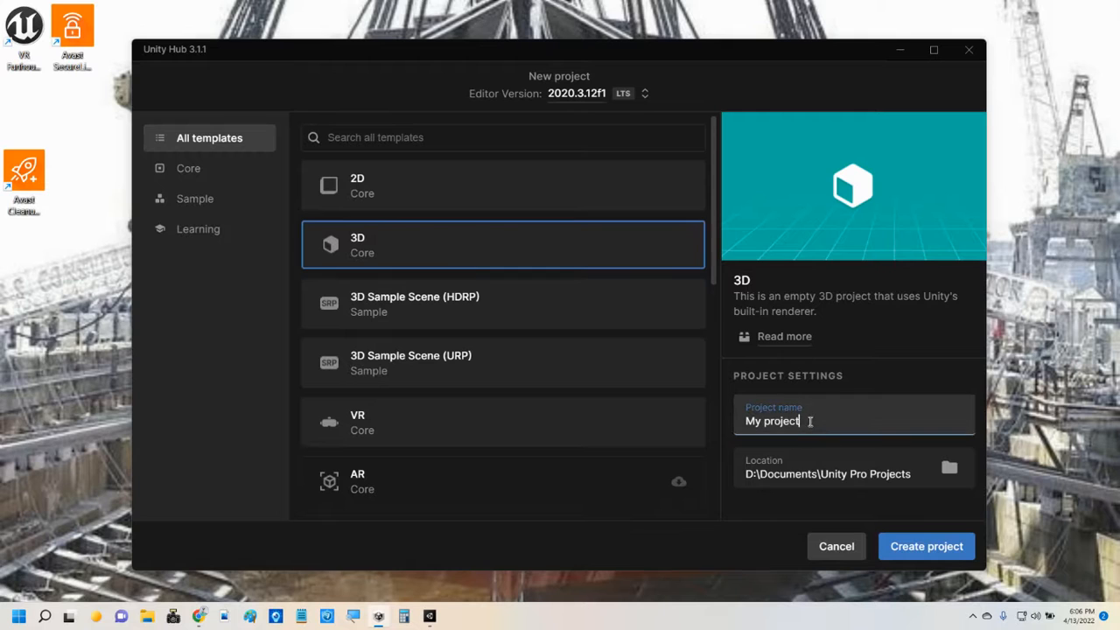
pyautogui.moveTo(810, 421); pyautogui.dragTo(758, 418)
pyautogui.write('Flyer 2022 (')
pyautogui.press('BackSpace')
pyautogui.write('Production')
# Choose the Unity Pro Projects folder as the project location and create the project.
pyautogui.click(952, 471)
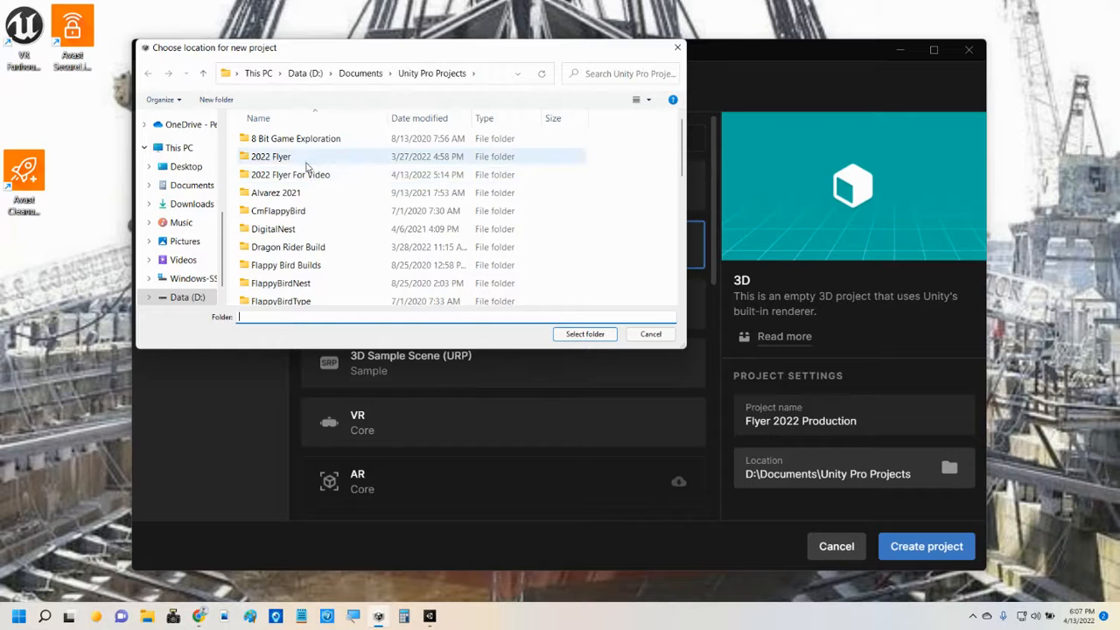
pyautogui.scroll(-1, 308, 162)
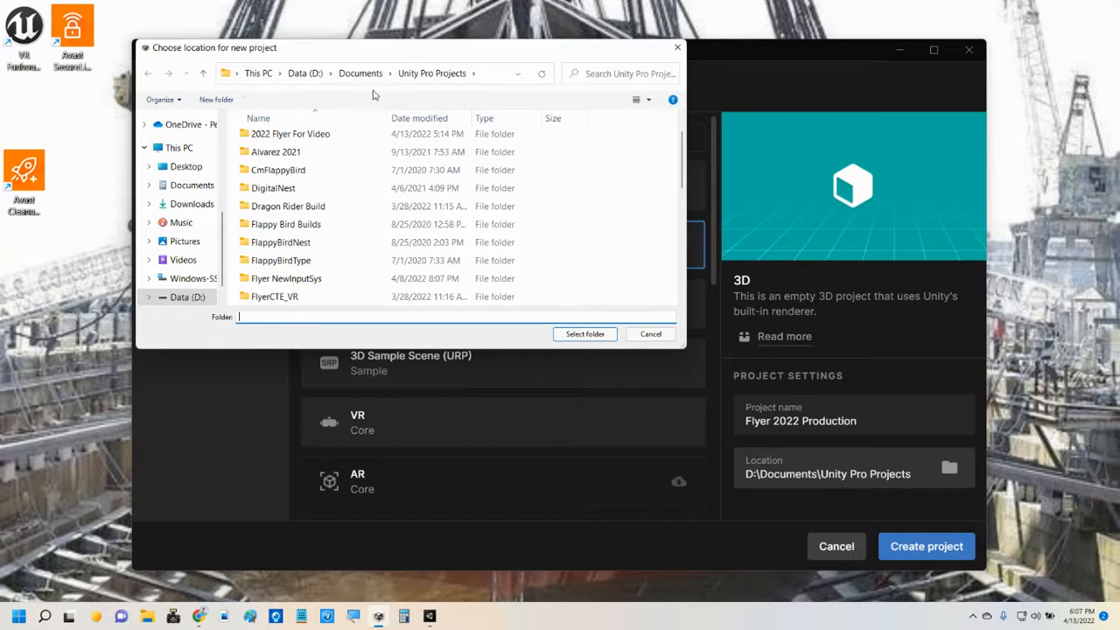
pyautogui.click(585, 335)
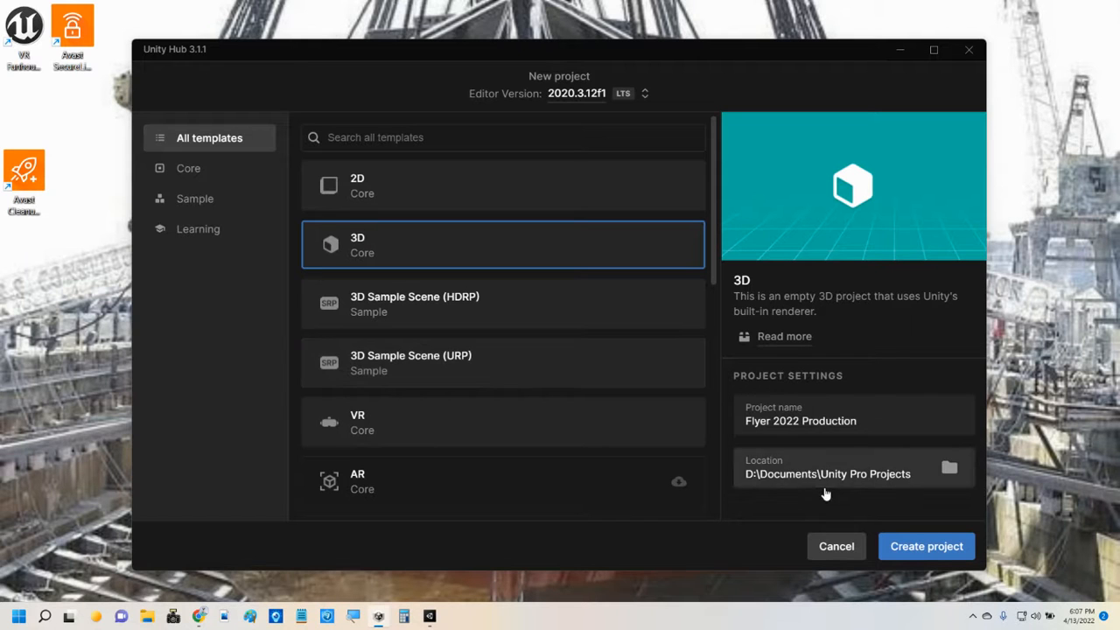
pyautogui.click(943, 548)
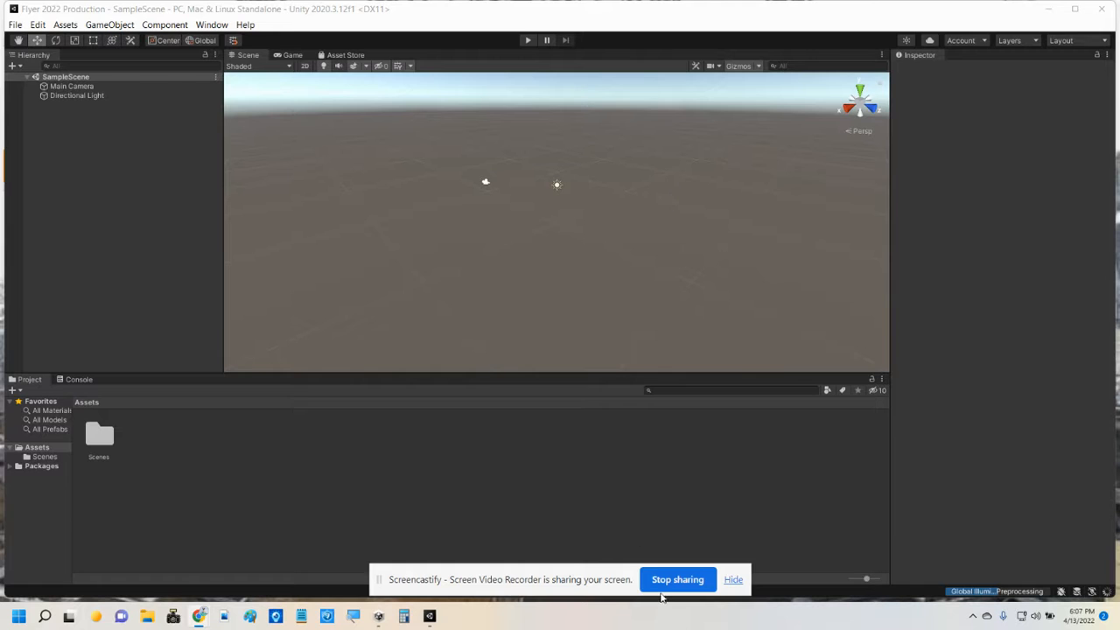
# Hide the screen-sharing notice and switch the editor to the saved layout "My Layout".
pyautogui.click(734, 579)
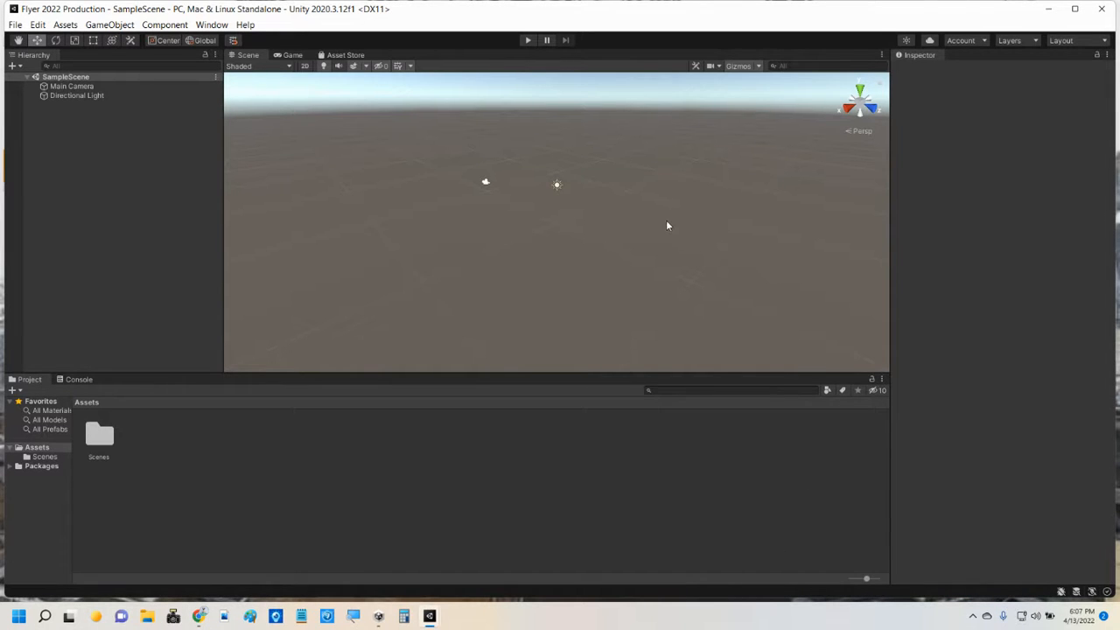
pyautogui.click(1106, 41)
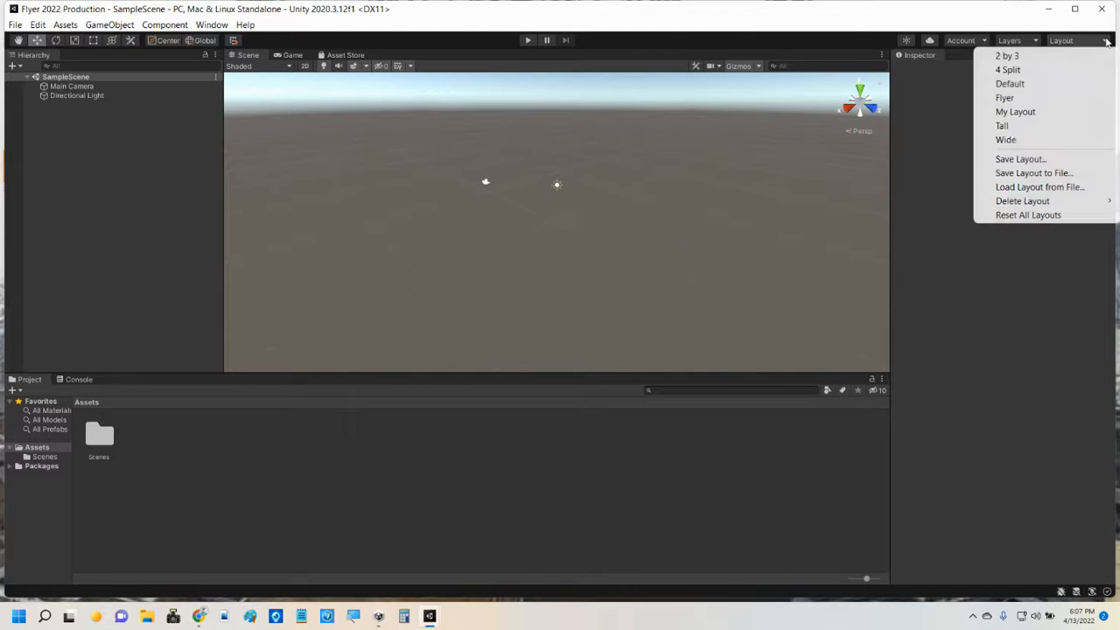
pyautogui.click(1034, 114)
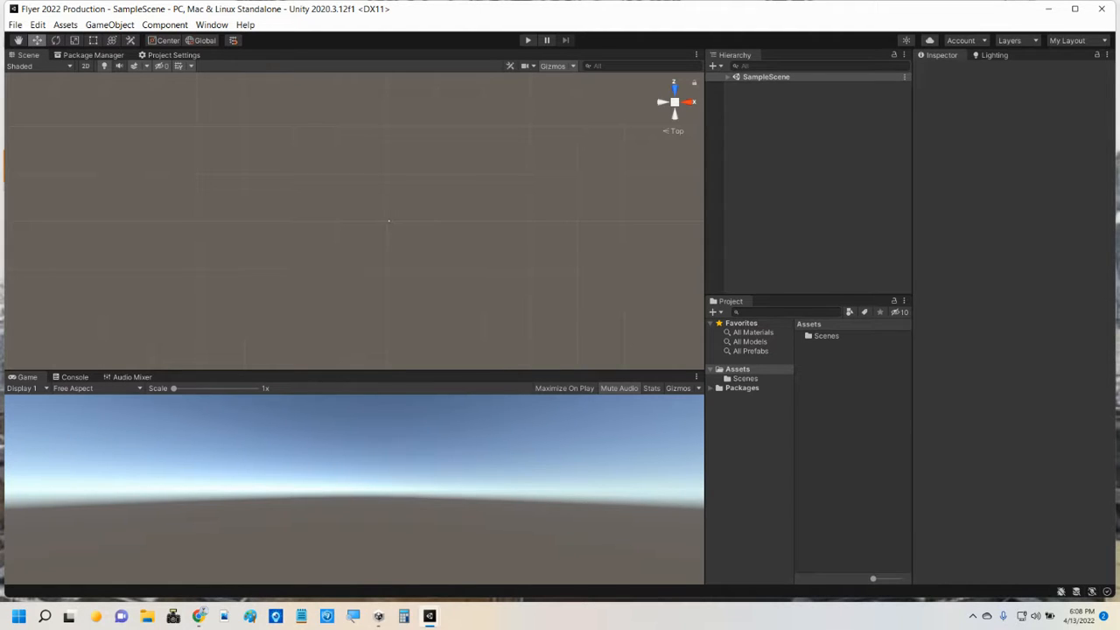
pyautogui.hotkey('alt', 'Tab')
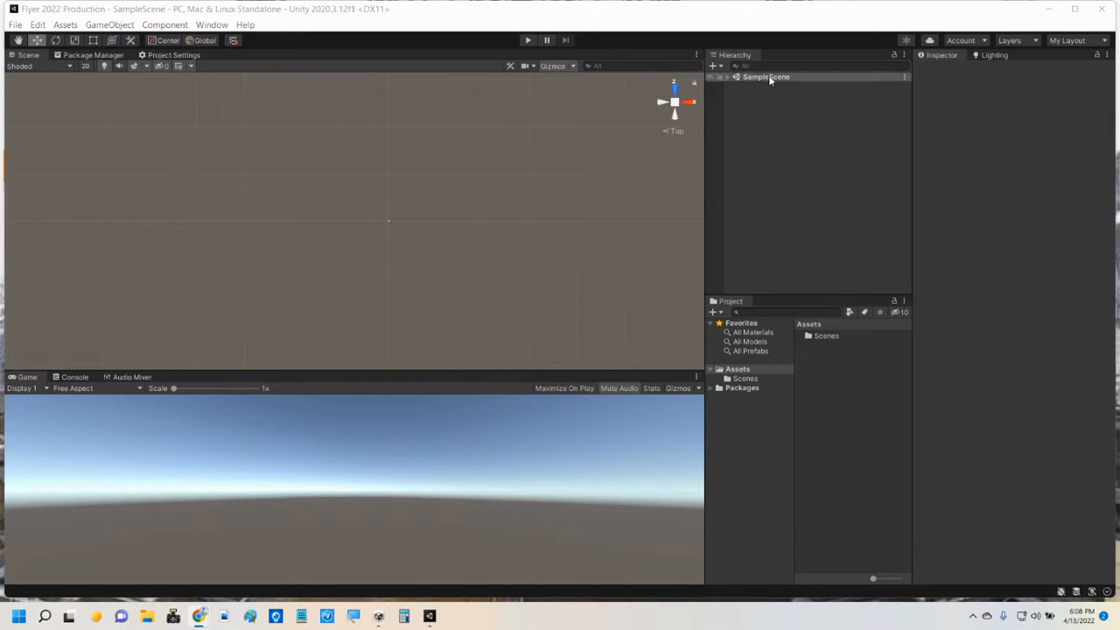
# Rename the SampleScene asset in the Scenes folder to "Main" and reload the open scene.
pyautogui.click(751, 378)
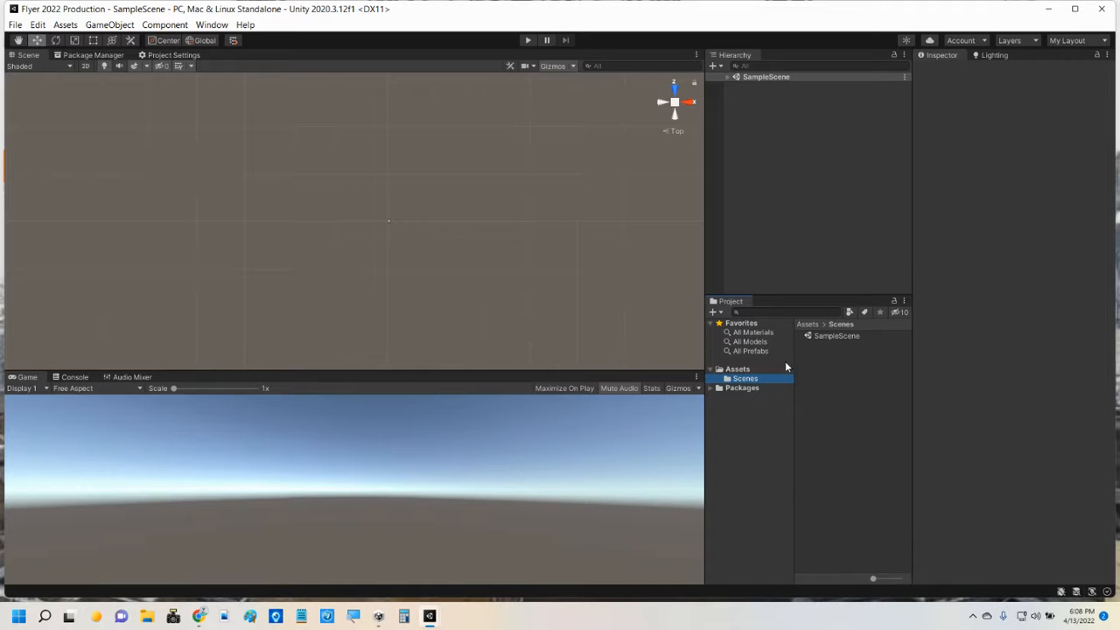
pyautogui.click(831, 337)
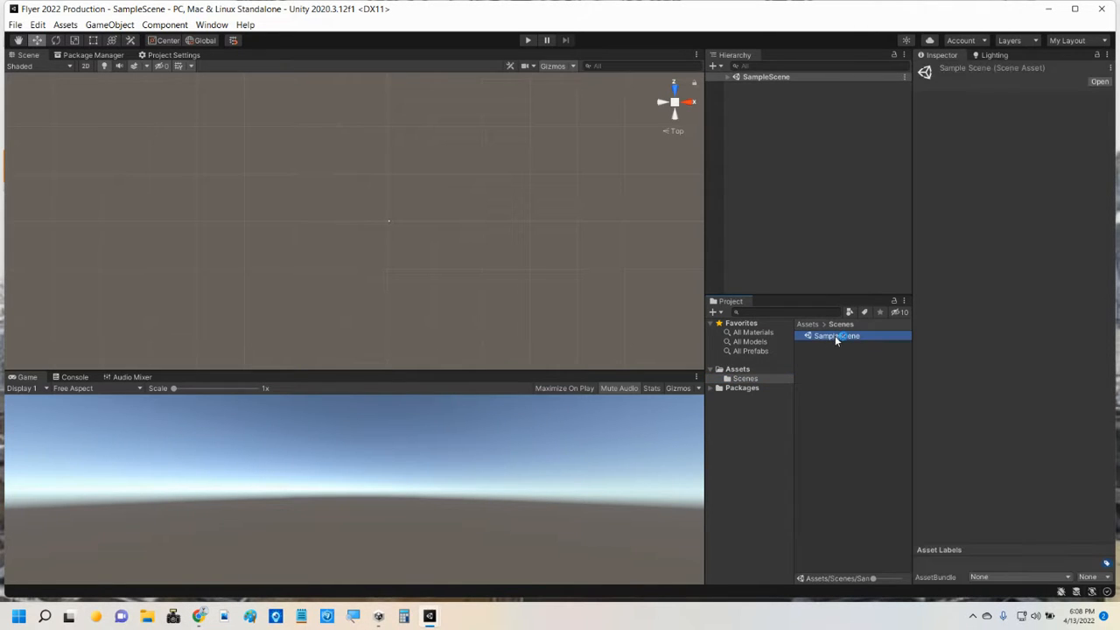
pyautogui.click(832, 335)
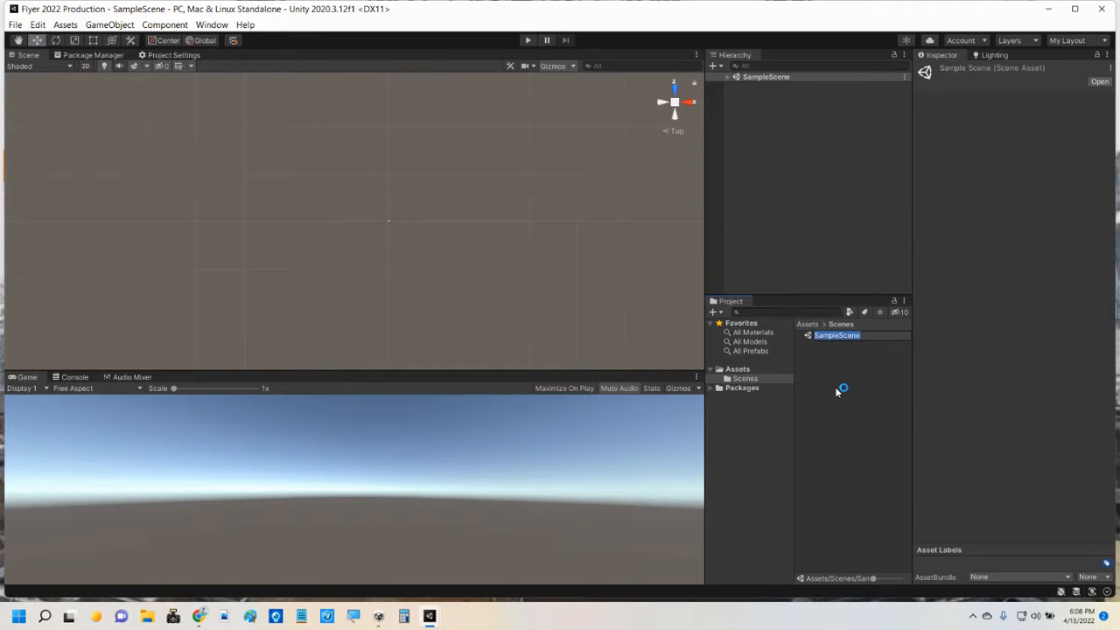
pyautogui.write('Main')
pyautogui.press('Return')
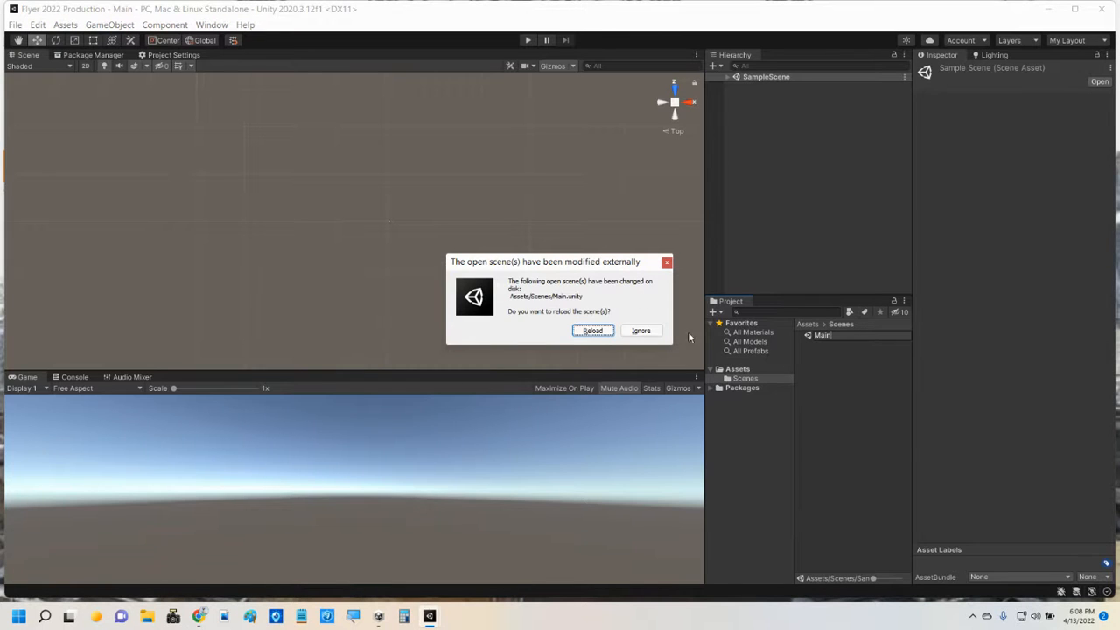
pyautogui.click(593, 332)
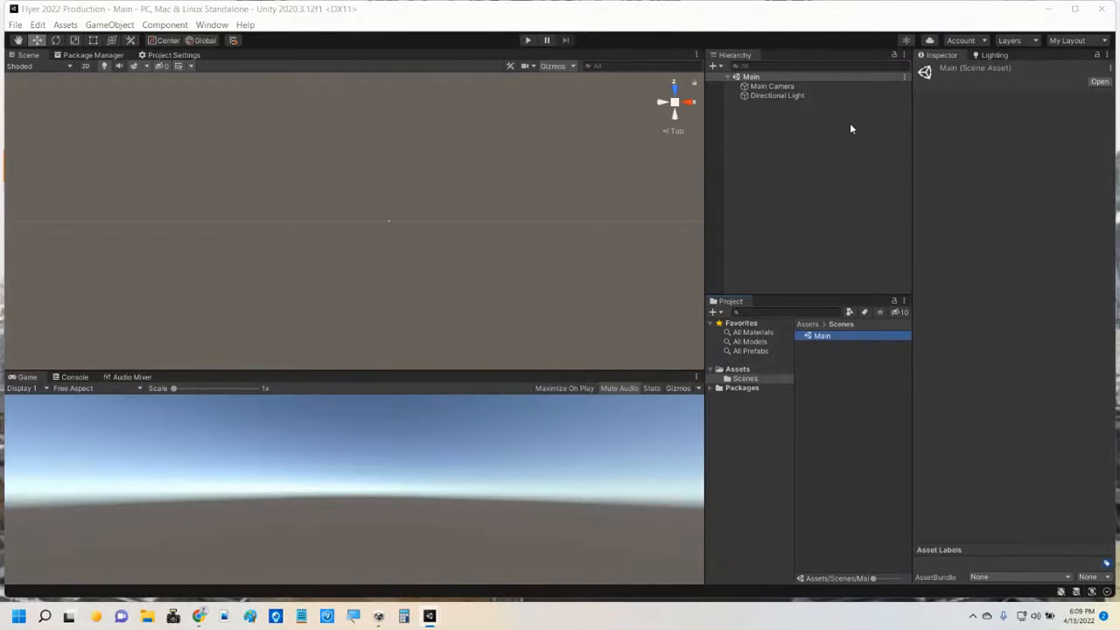
# Create a folder named "Prefabs" in the project's Assets folder.
pyautogui.click(739, 370)
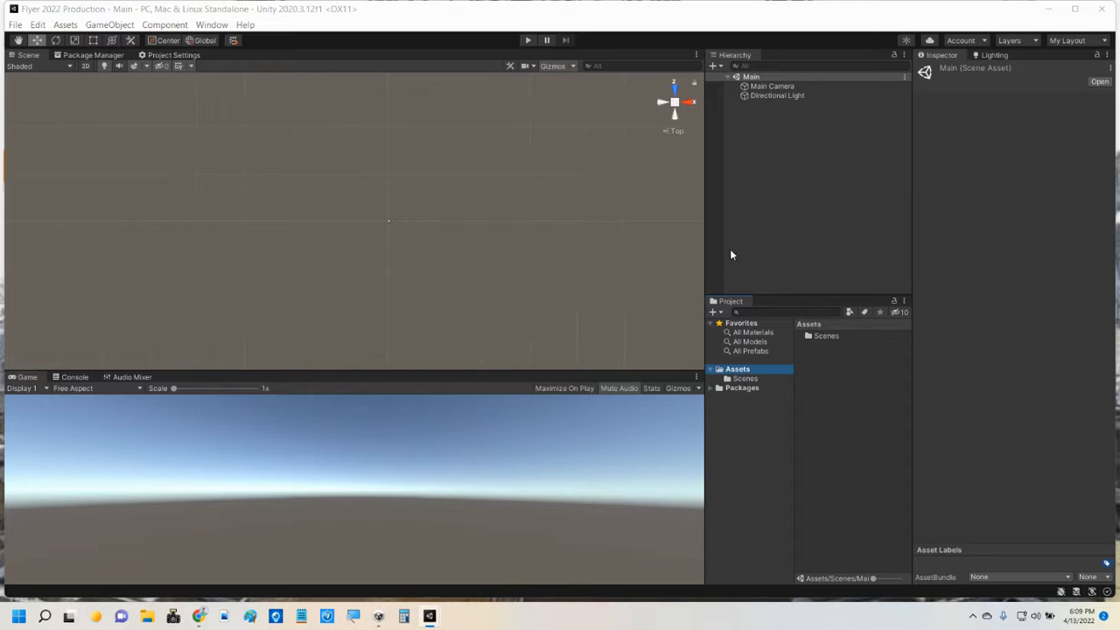
pyautogui.click(724, 374)
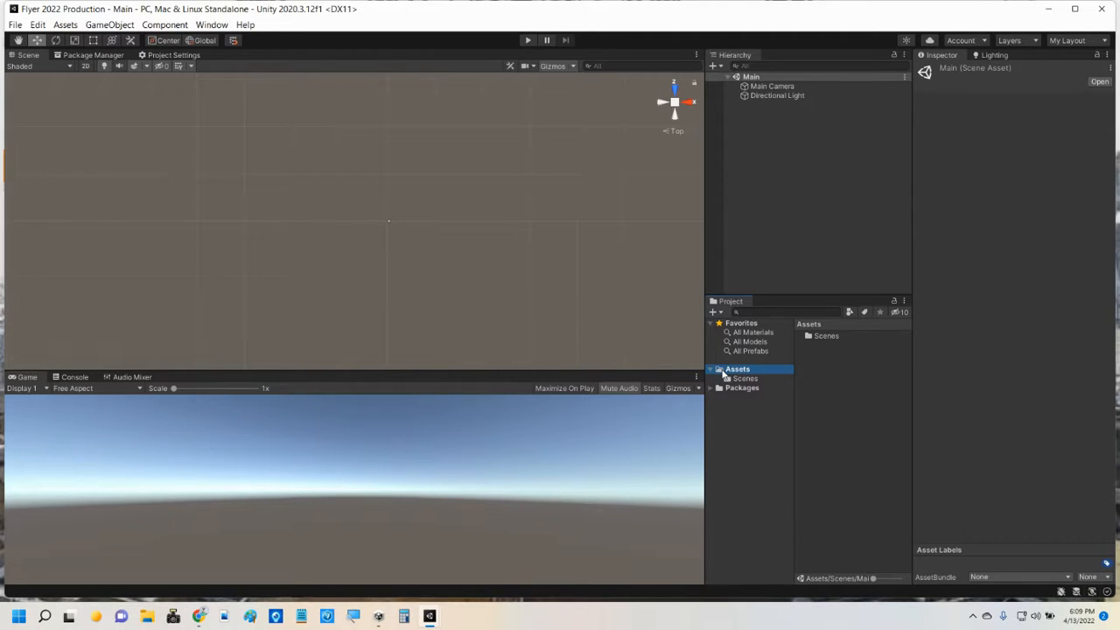
pyautogui.click(714, 312)
pyautogui.click(739, 81)
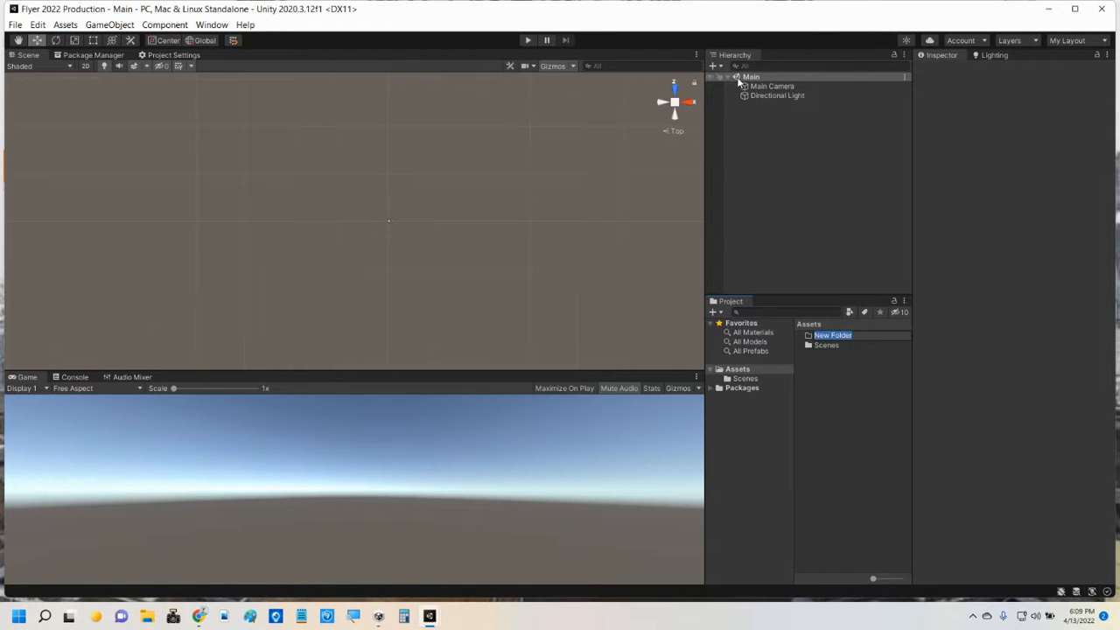
pyautogui.write('Prefabs')
pyautogui.press('Return')
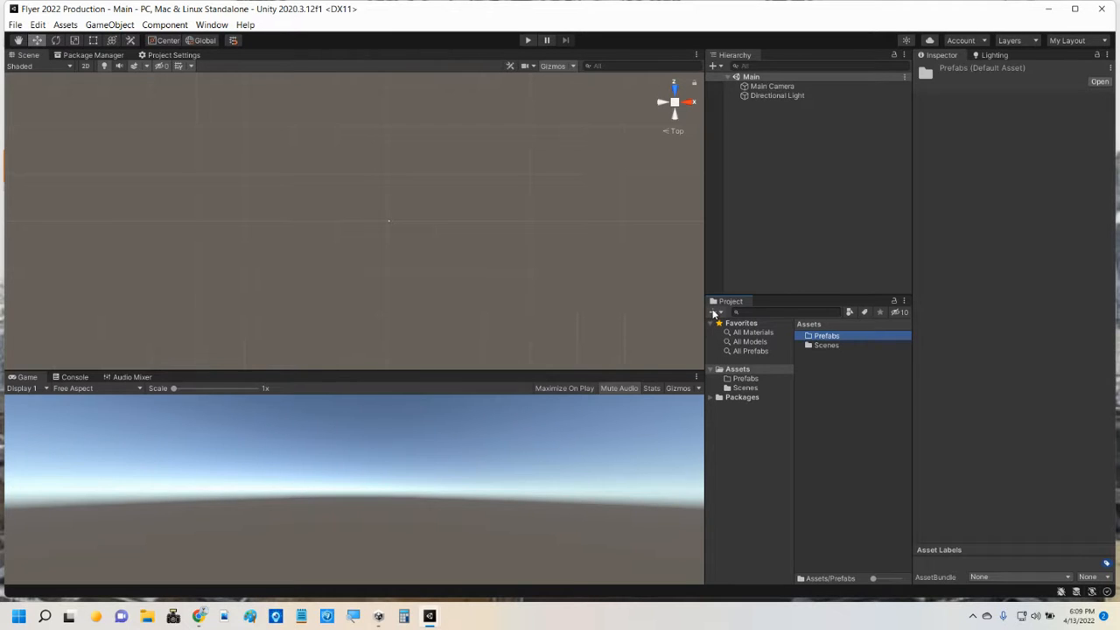
# Create a folder named "Materials" directly under Assets.
pyautogui.click(727, 371)
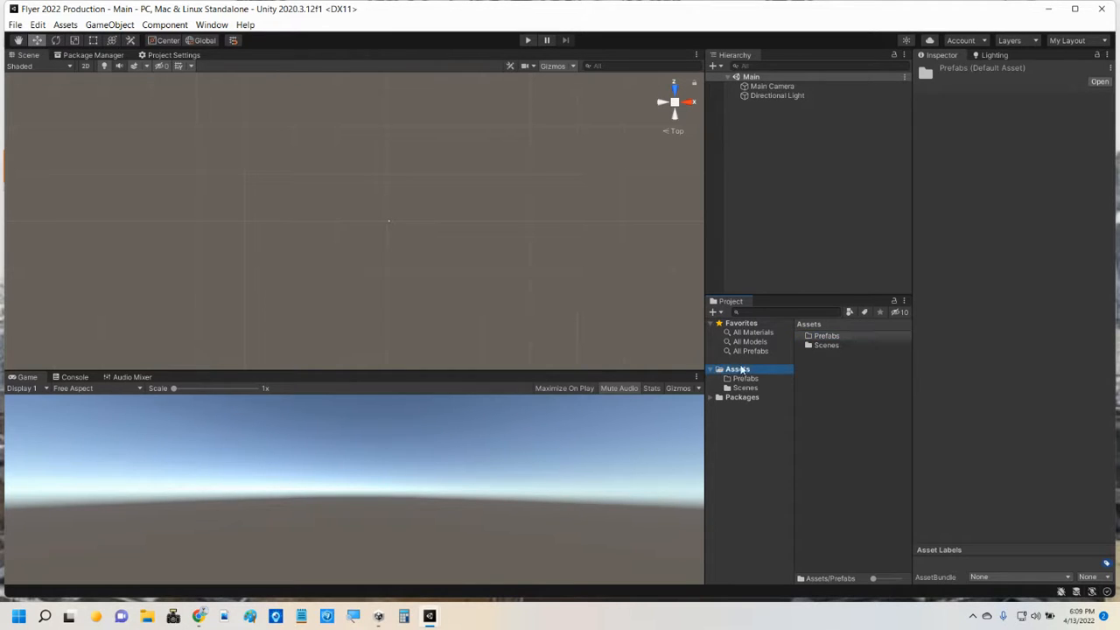
pyautogui.click(719, 314)
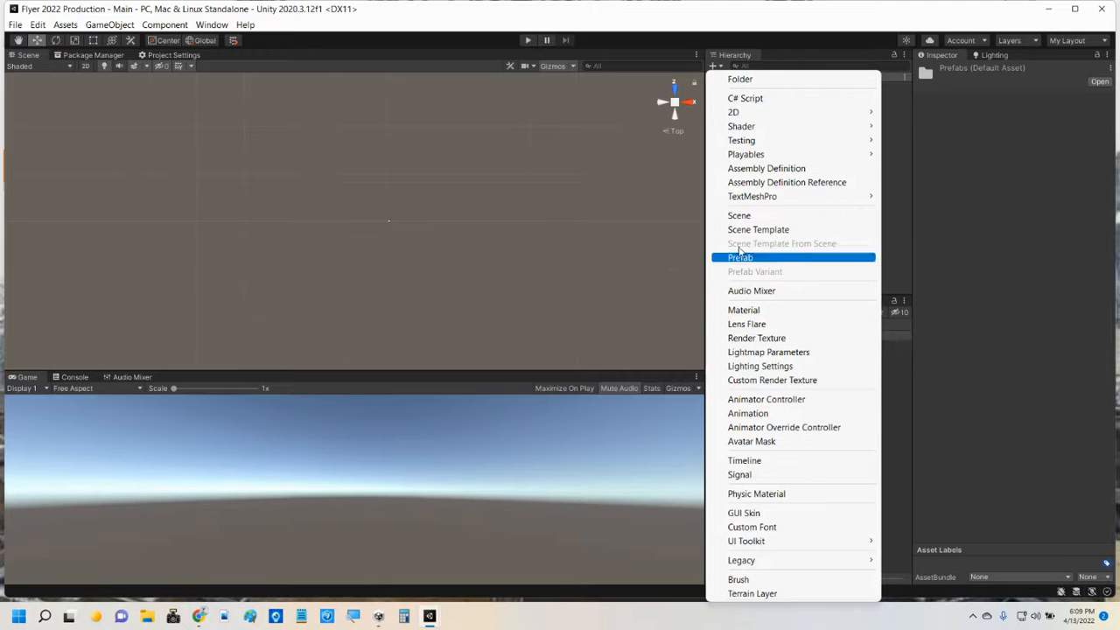
pyautogui.click(744, 78)
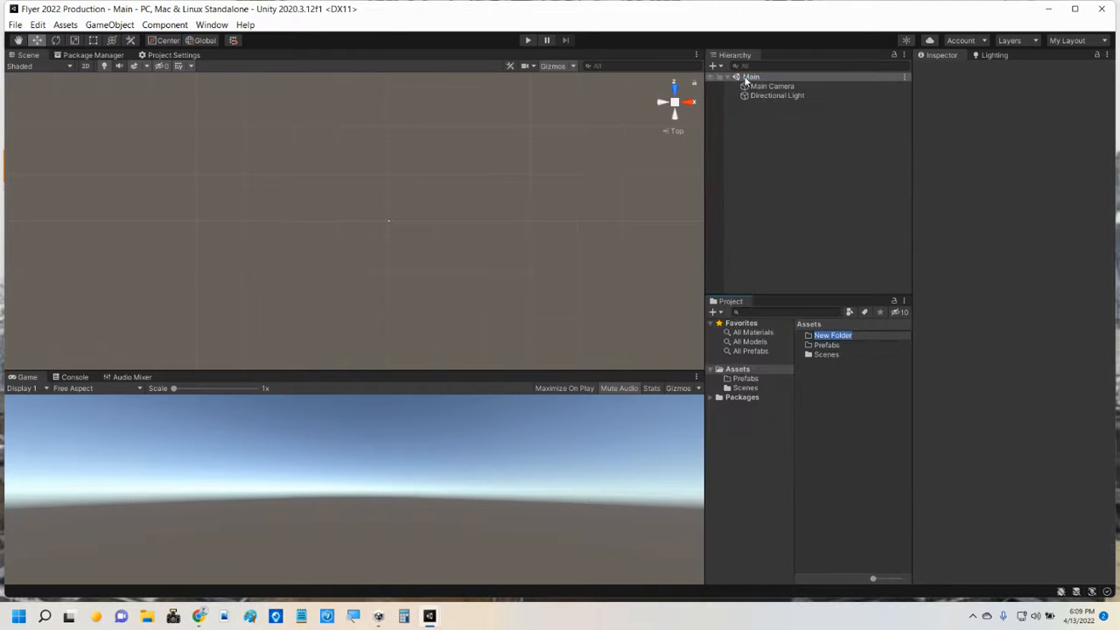
pyautogui.write('Materials')
pyautogui.press('Return')
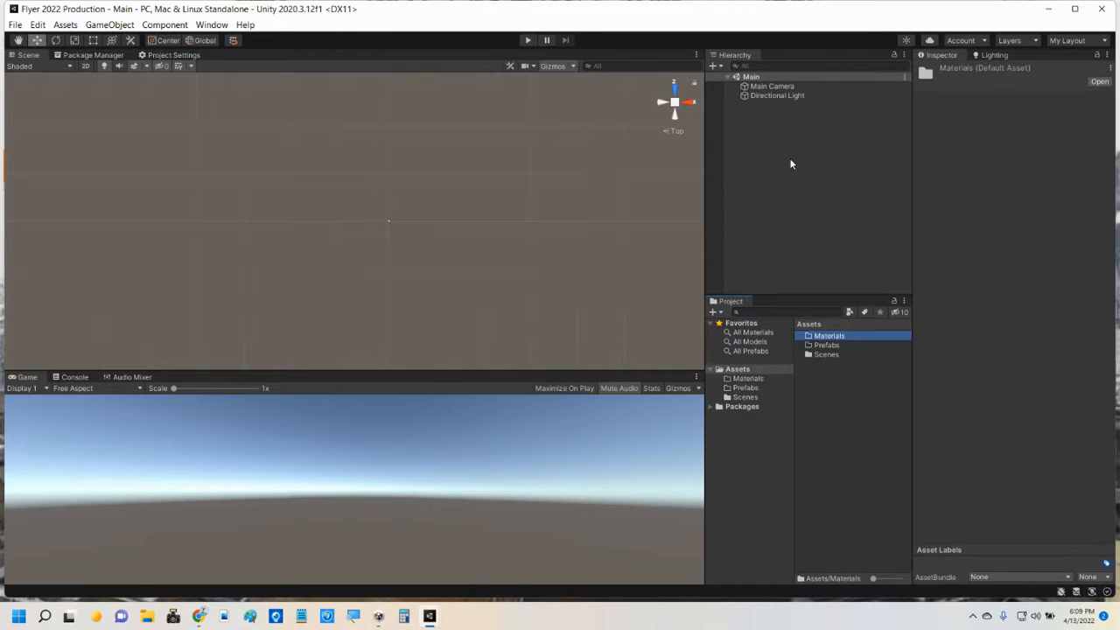
# Create a folder named "Scripts" directly under Assets.
pyautogui.click(737, 370)
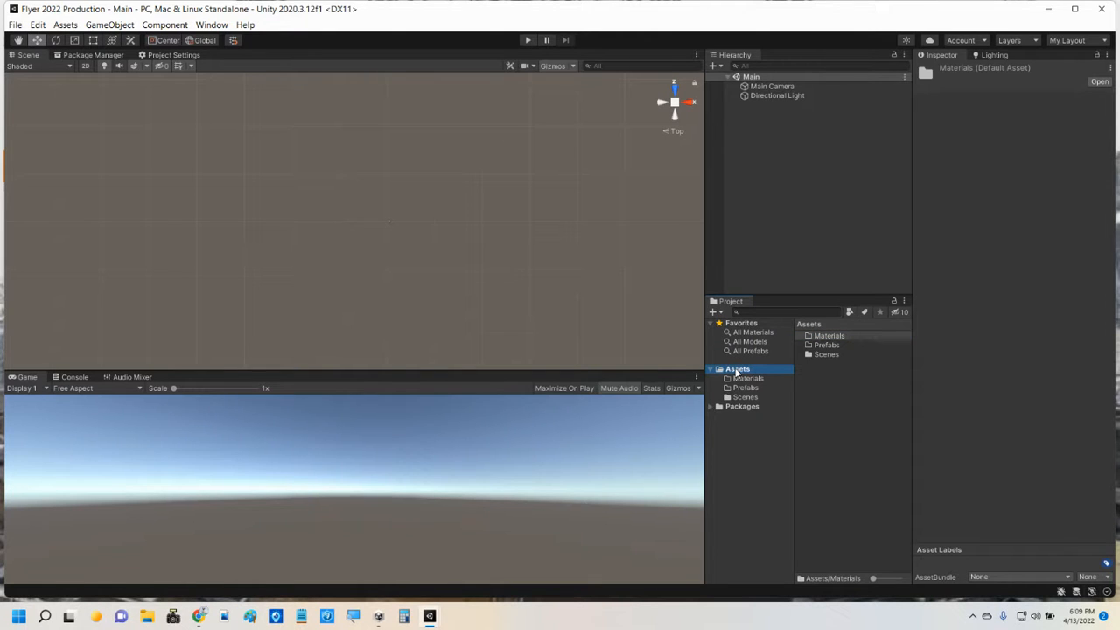
pyautogui.click(715, 312)
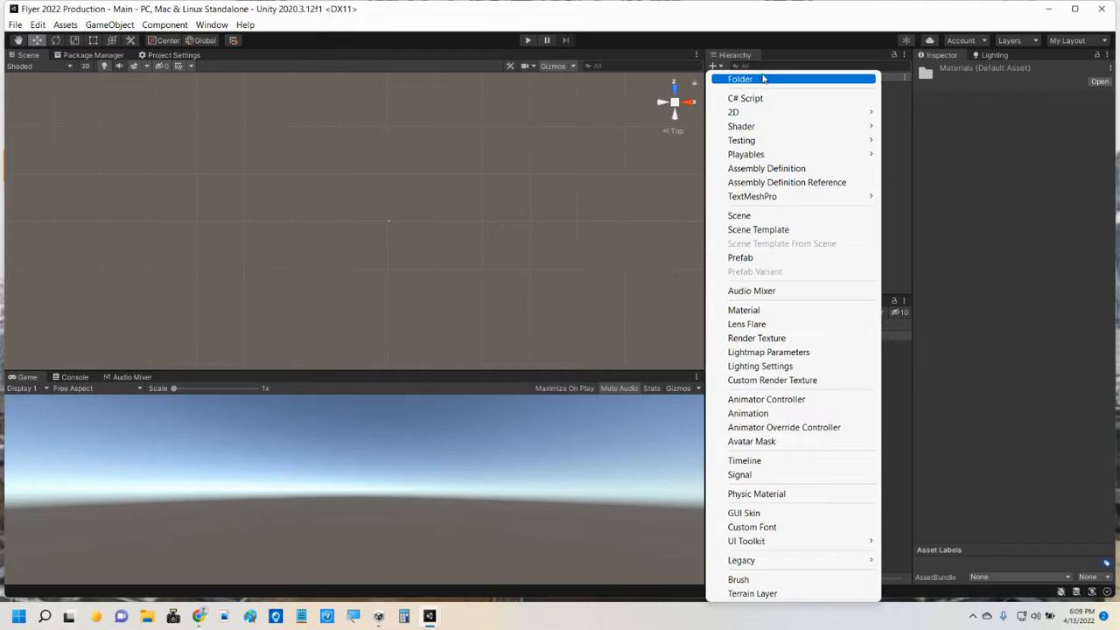
pyautogui.click(763, 79)
pyautogui.write('S')
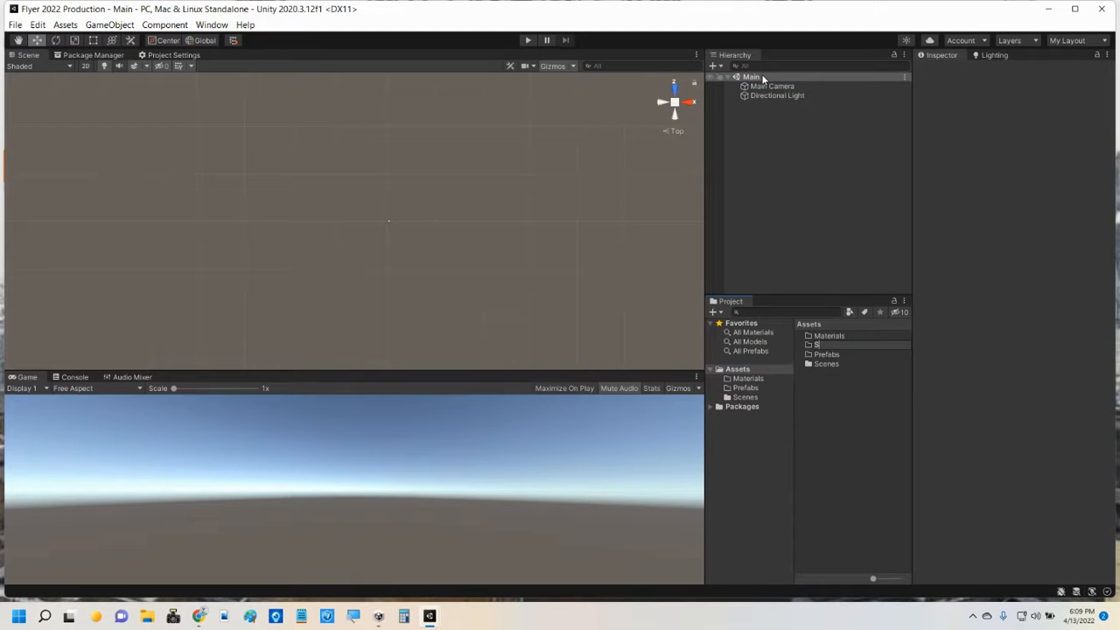
pyautogui.write('cripts')
pyautogui.press('Return')
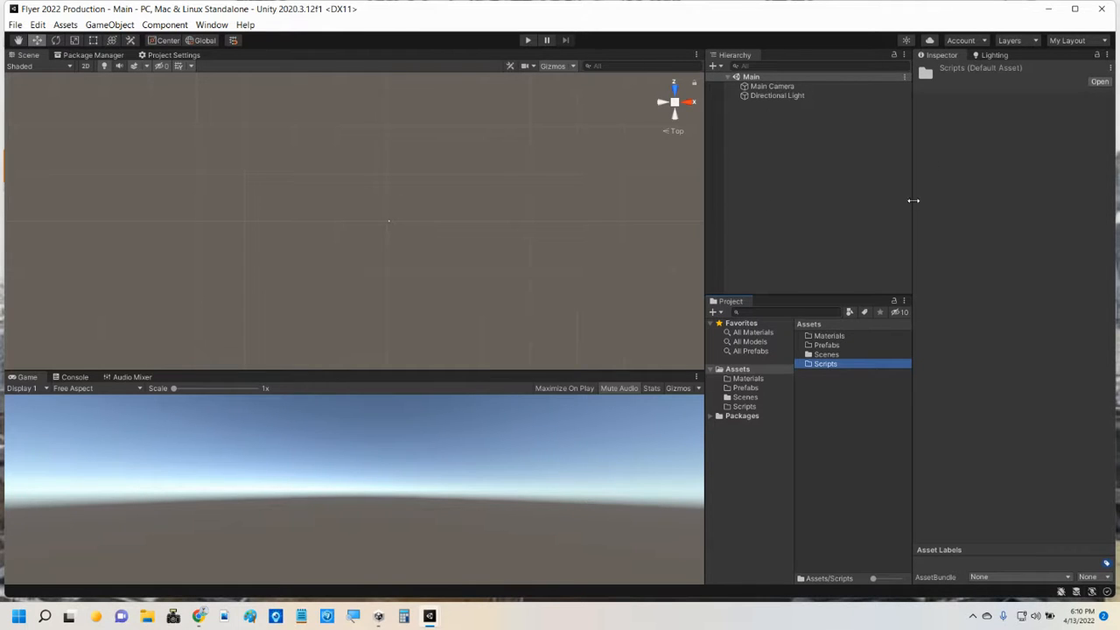
# Create a folder named "Models" directly under Assets.
pyautogui.click(730, 370)
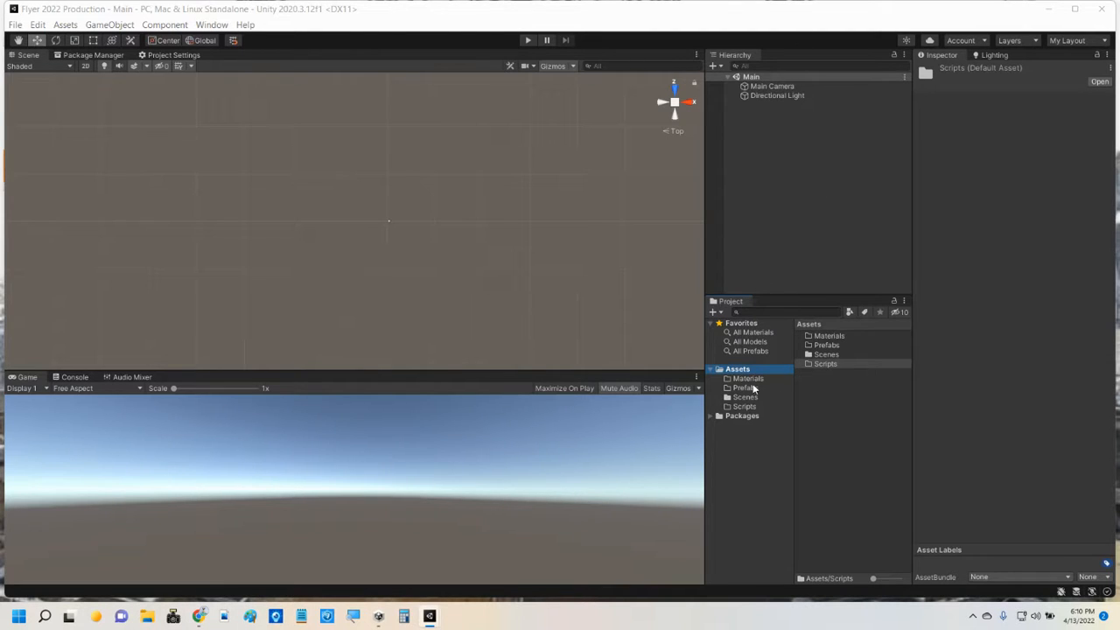
pyautogui.click(714, 311)
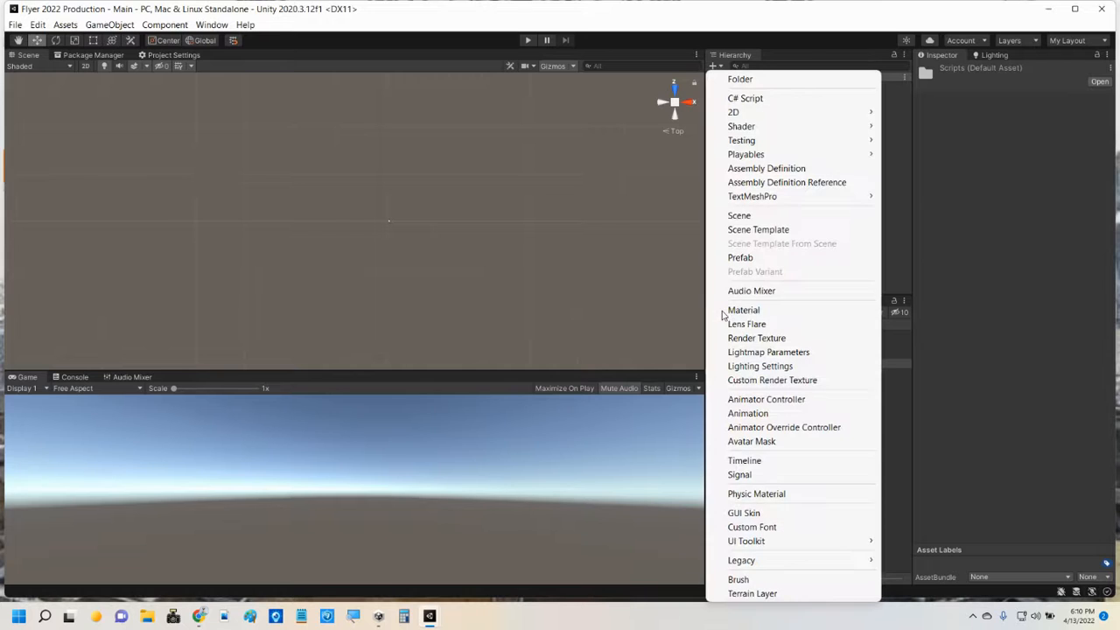
pyautogui.click(753, 78)
pyautogui.write('Models')
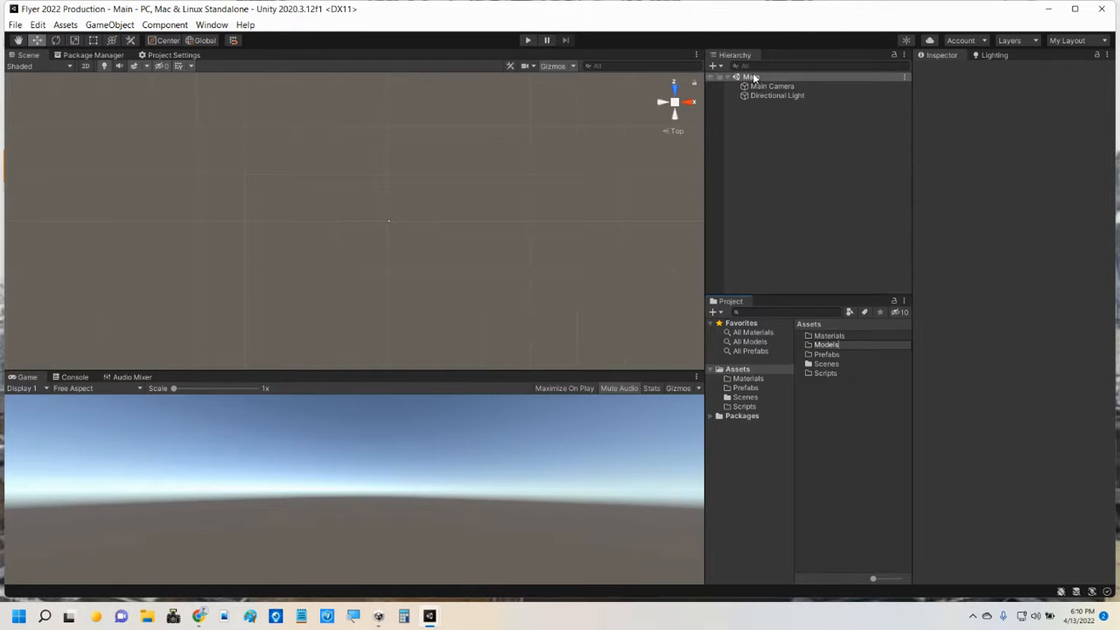
pyautogui.press('Return')
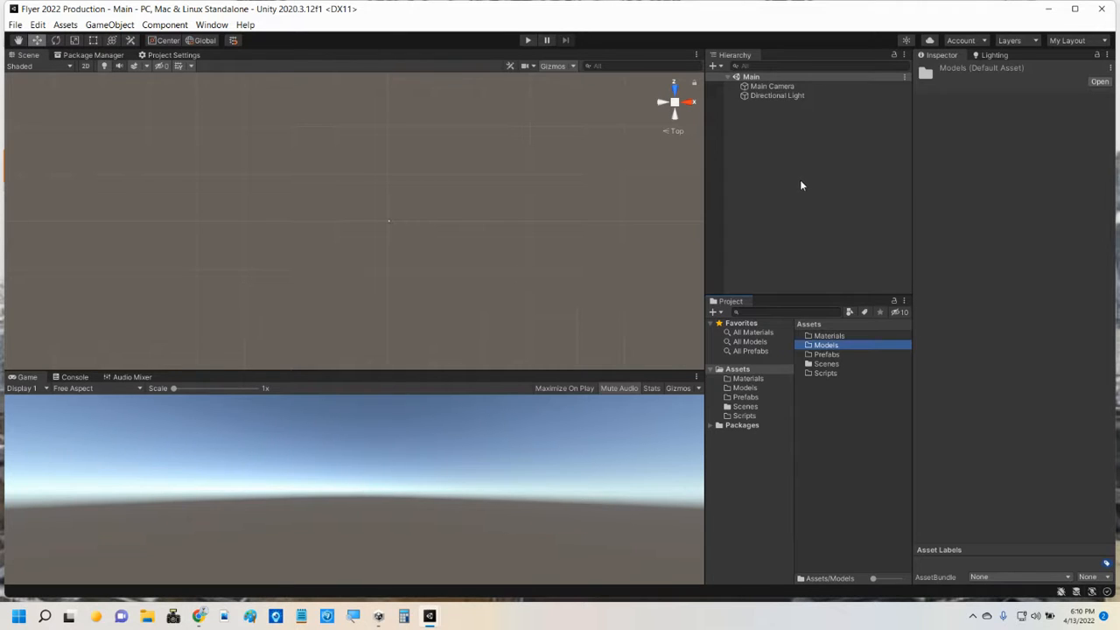
# Add a 3D Plane object to the Main scene at the root of its hierarchy.
pyautogui.click(778, 152)
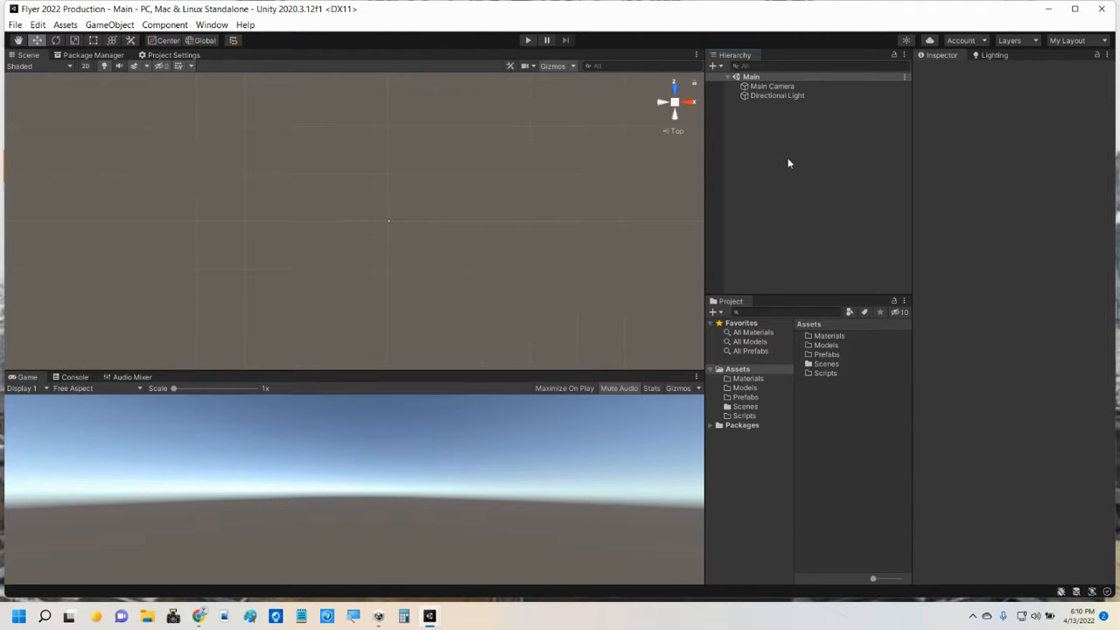
pyautogui.rightClick(773, 122)
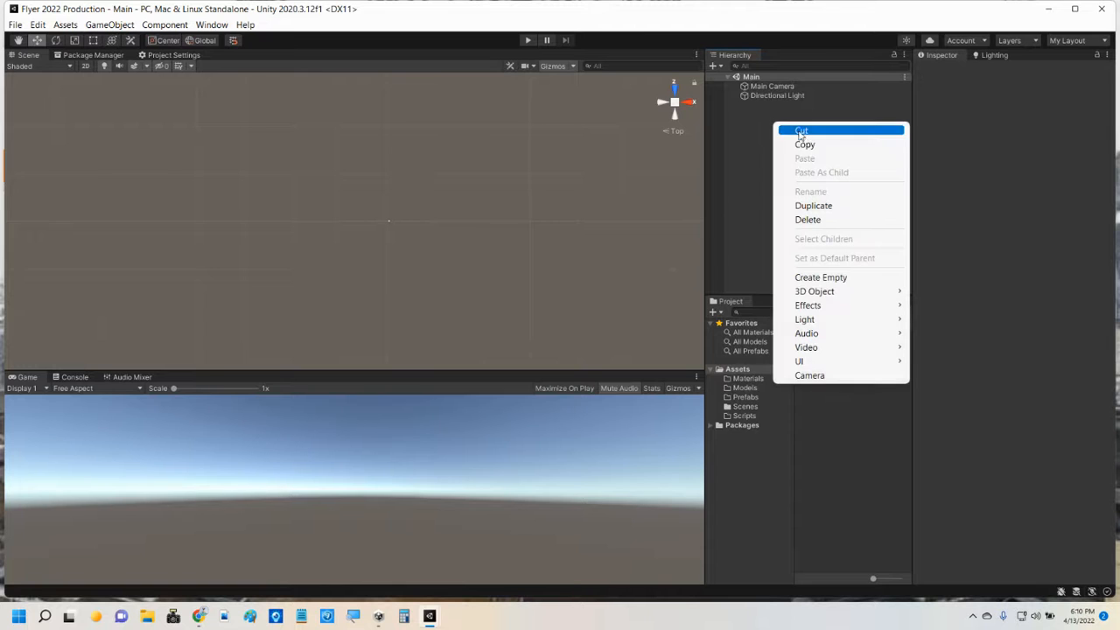
pyautogui.moveTo(832, 296)
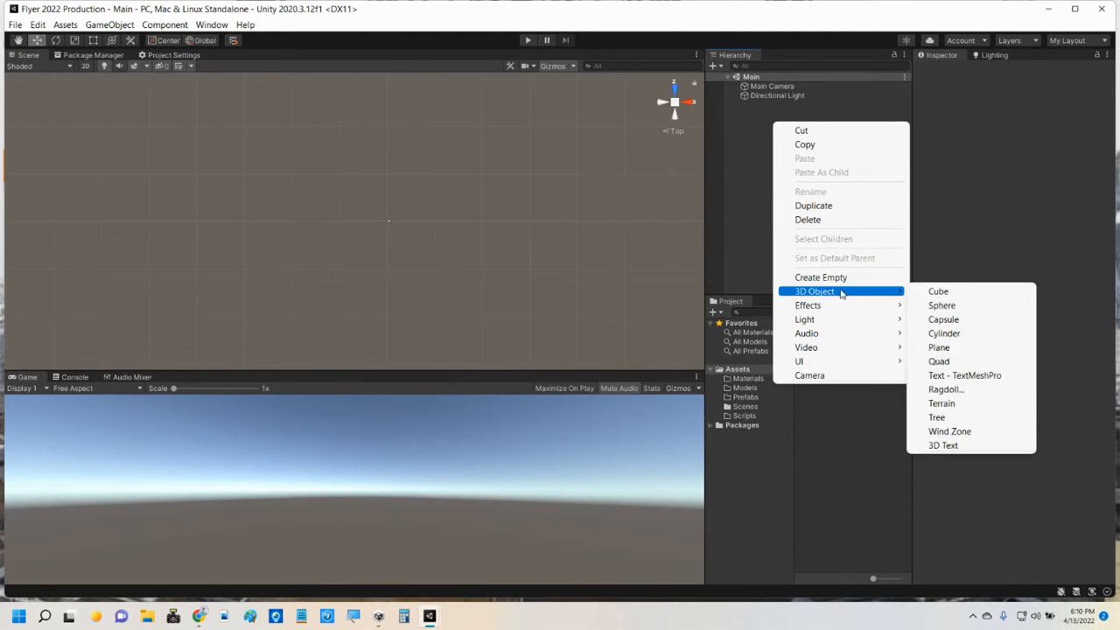
pyautogui.click(932, 347)
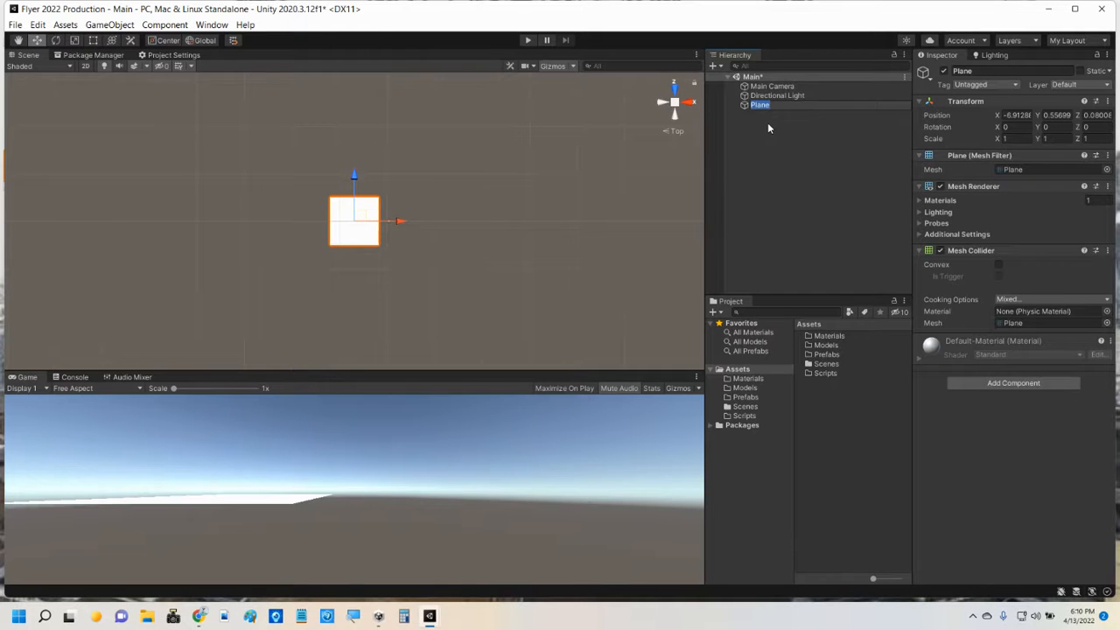
# Rename the new plane to "Ground" and set its scale to 50 on both X and Z.
pyautogui.write('Ground')
pyautogui.press('Return')
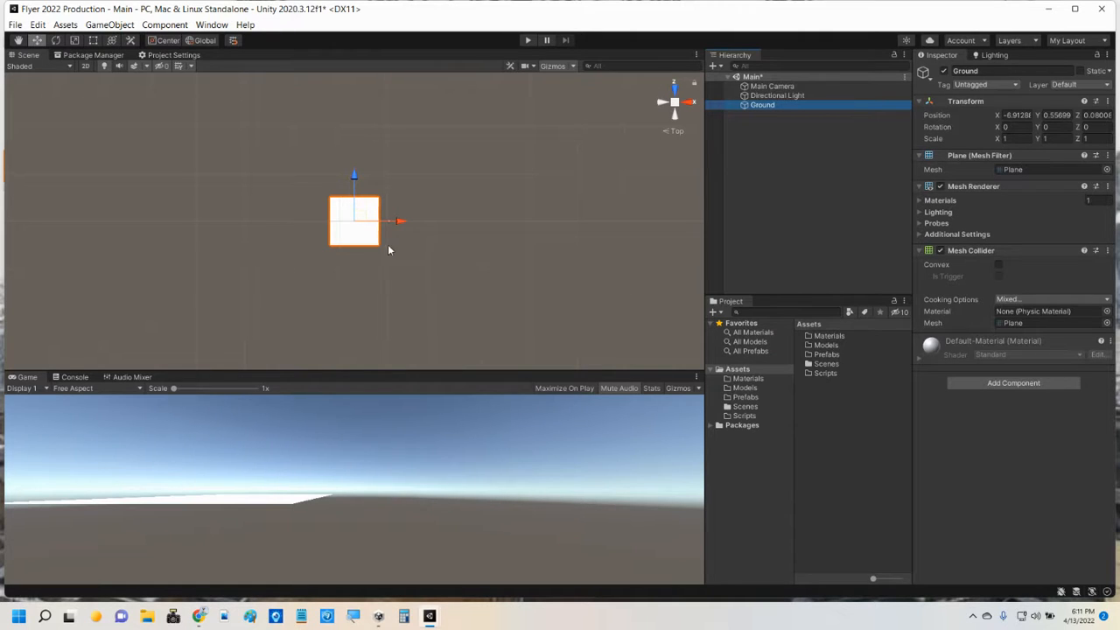
pyautogui.scroll(4, 363, 232)
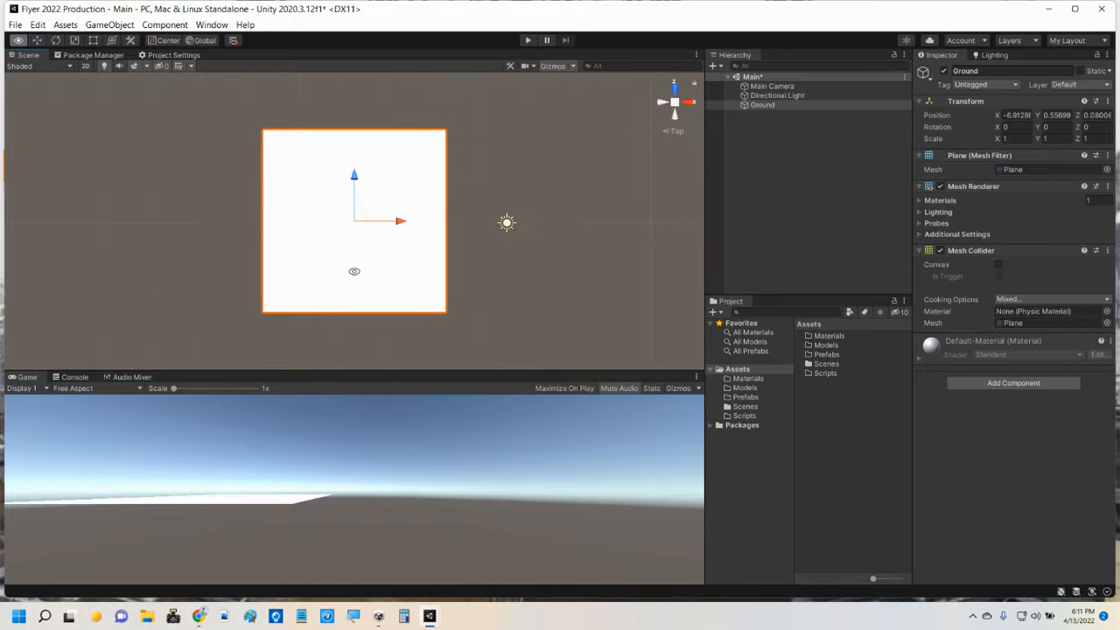
pyautogui.keyDown('alt'); pyautogui.moveTo(355, 271); pyautogui.dragTo(438, 260); pyautogui.keyUp('alt')
pyautogui.scroll(3, 385, 237)
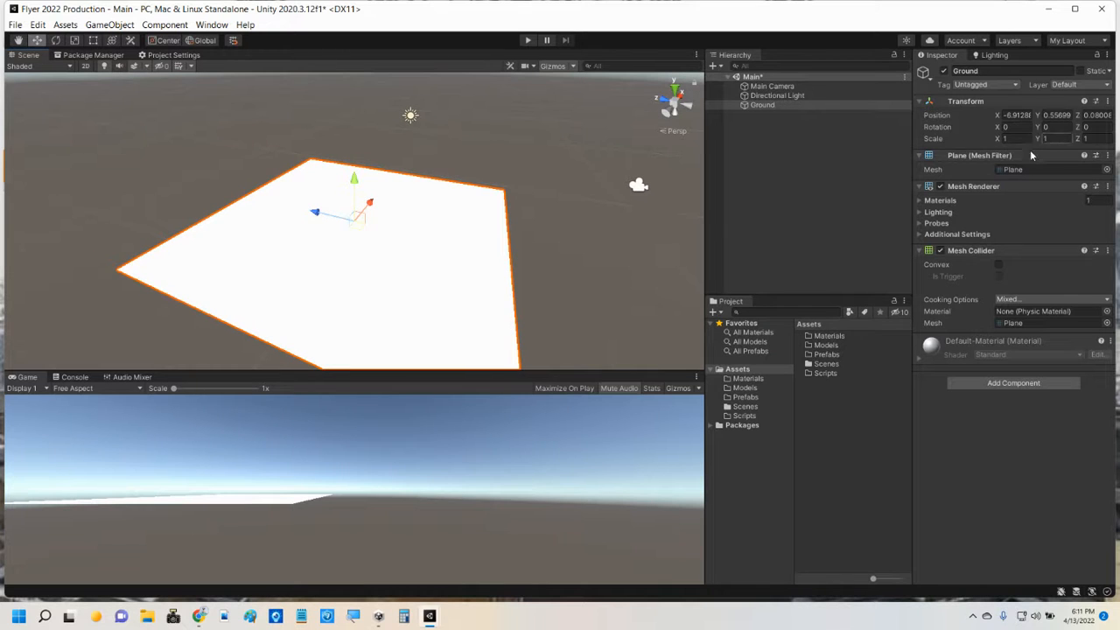
pyautogui.click(1010, 140)
pyautogui.write('50')
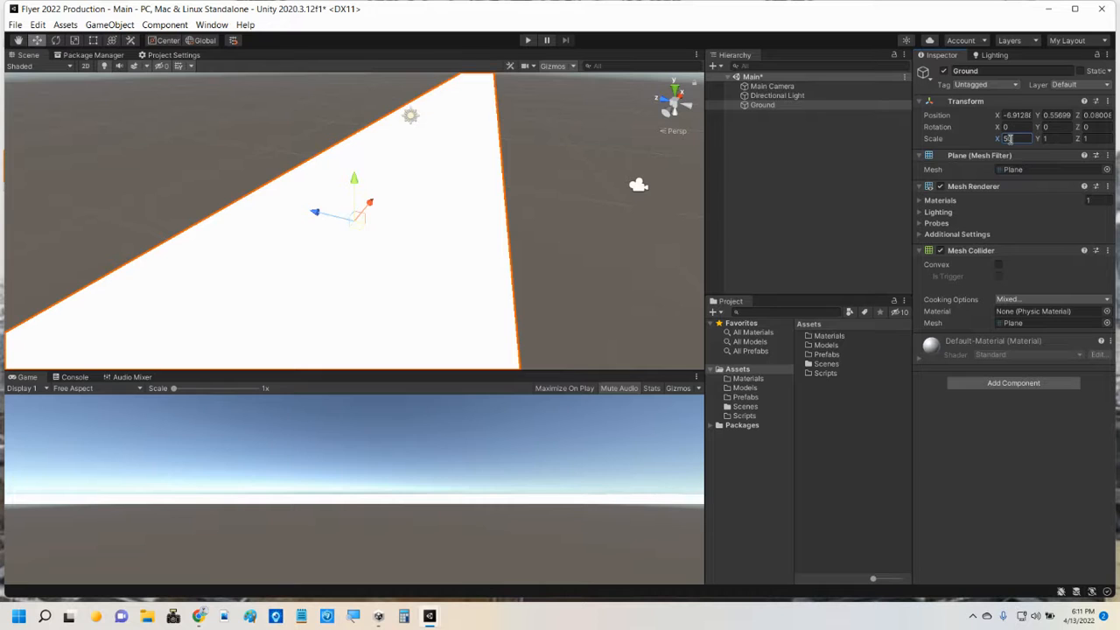
pyautogui.click(1091, 139)
pyautogui.write('50')
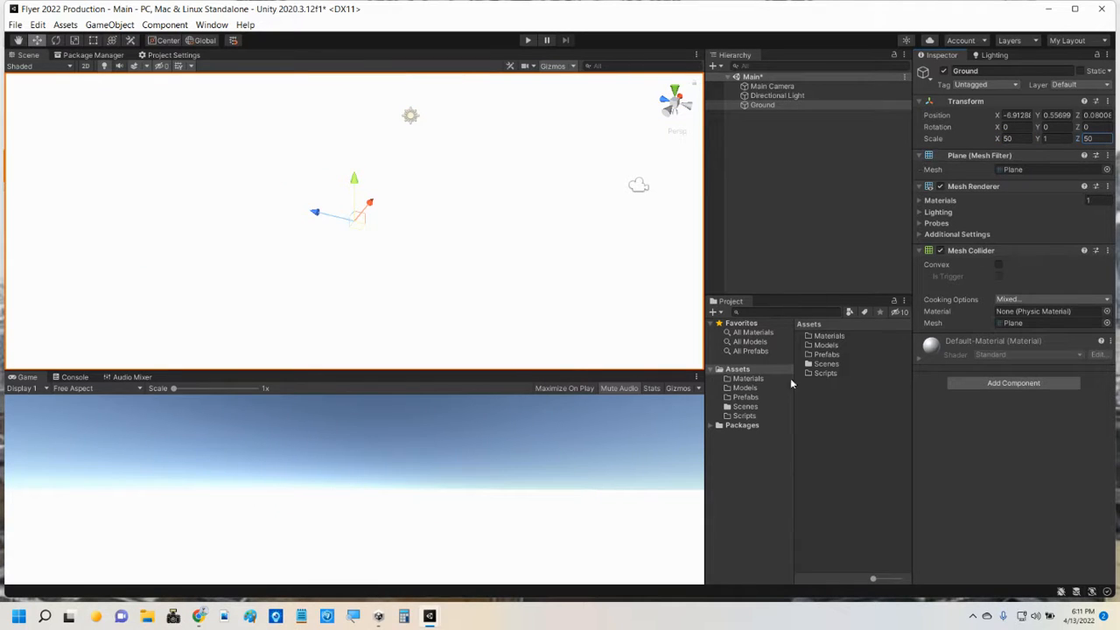
pyautogui.scroll(-15, 394, 216)
pyautogui.scroll(-10, 396, 225)
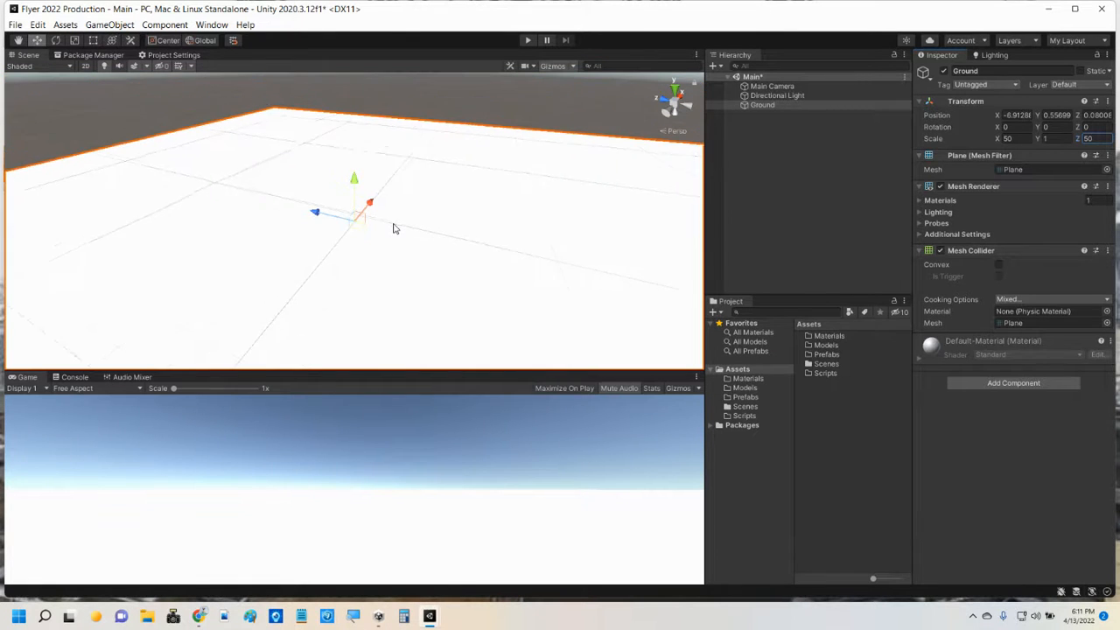
pyautogui.moveTo(400, 241); pyautogui.dragTo(403, 180, button='middle')
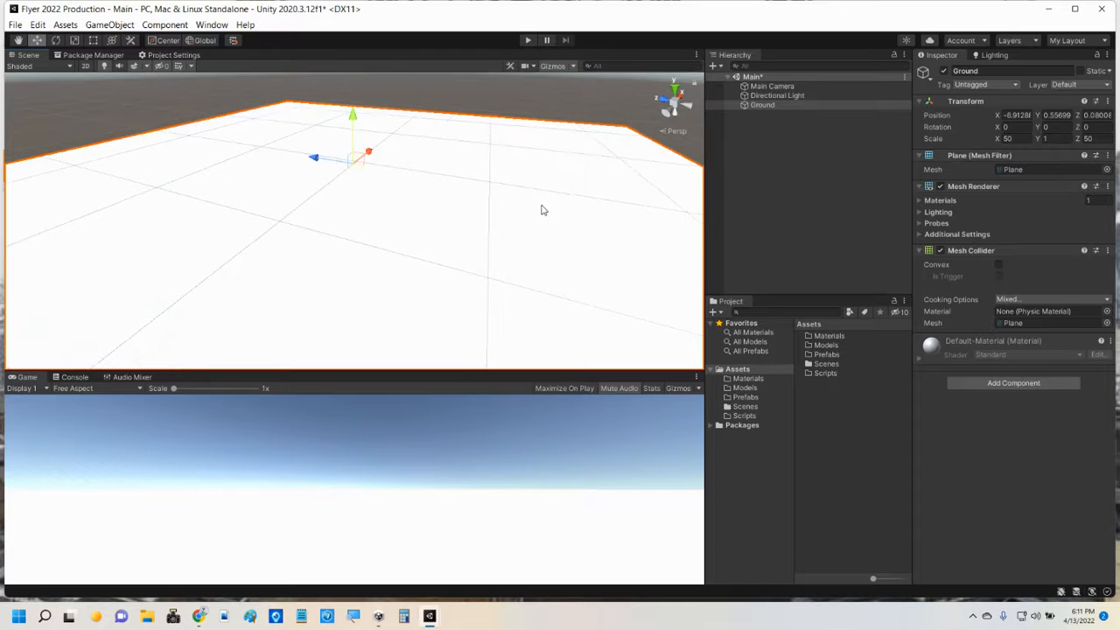
# Create a new material named "Ground" inside the Materials folder.
pyautogui.click(826, 338)
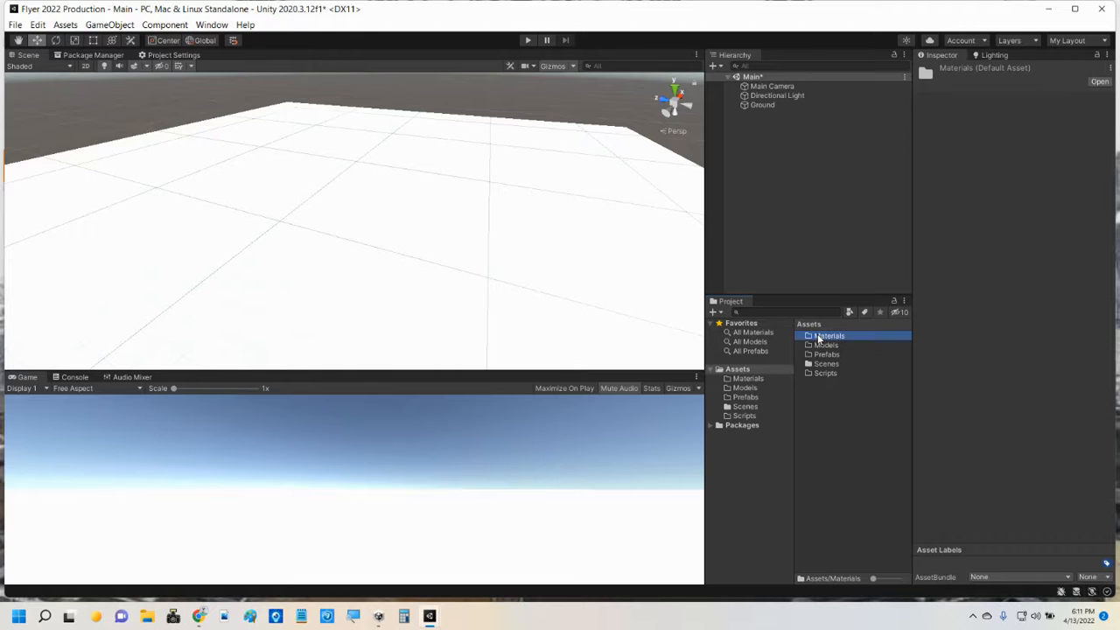
pyautogui.doubleClick(815, 338)
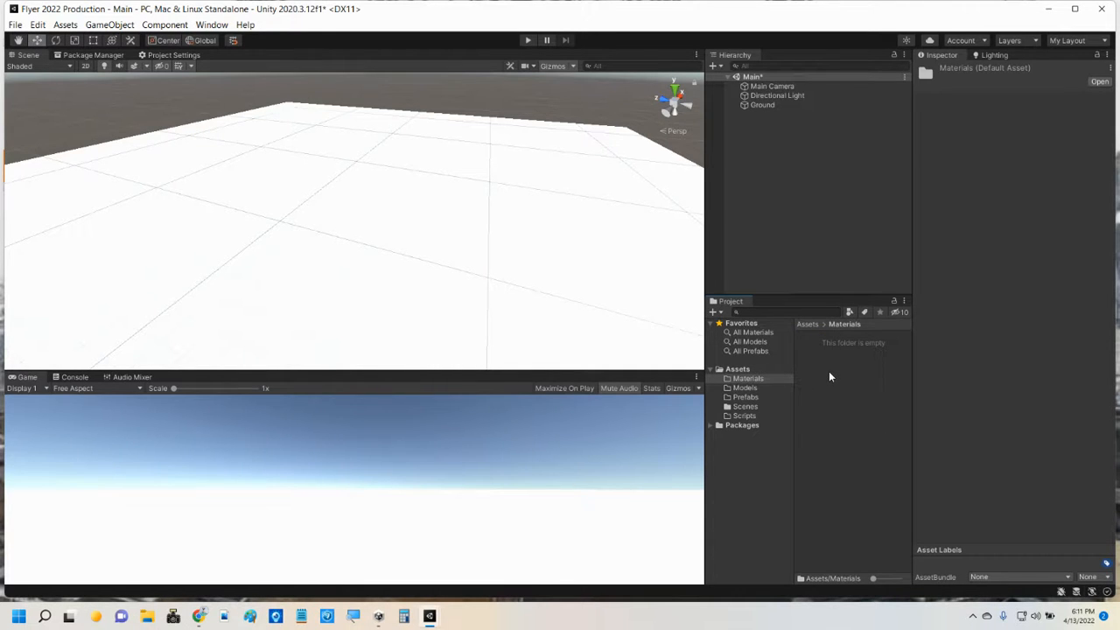
pyautogui.rightClick(830, 376)
pyautogui.moveTo(878, 33)
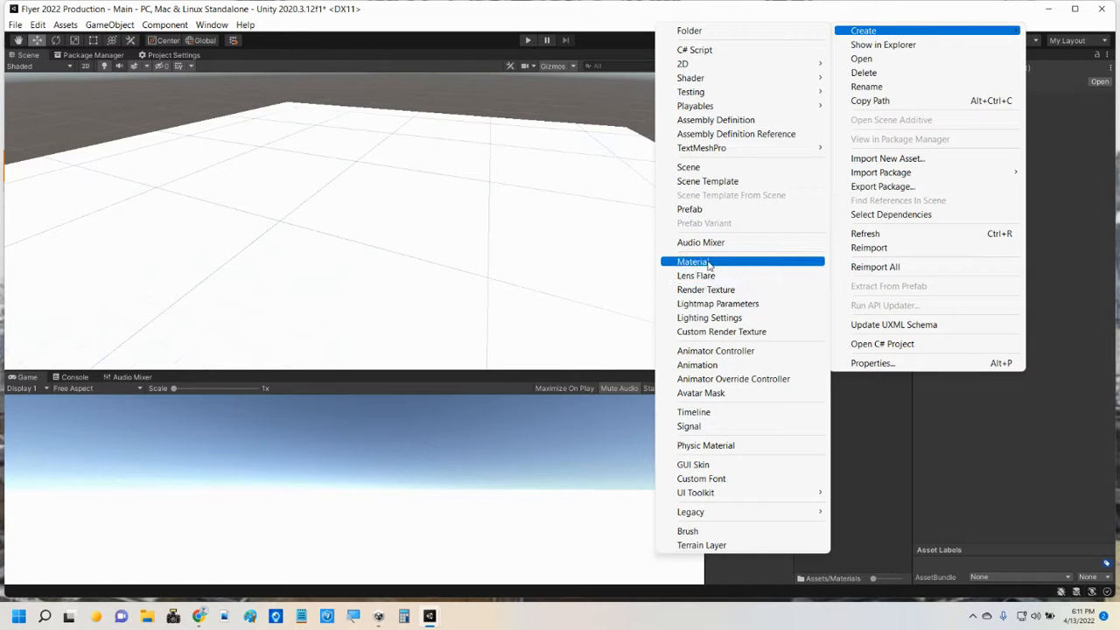
pyautogui.click(709, 262)
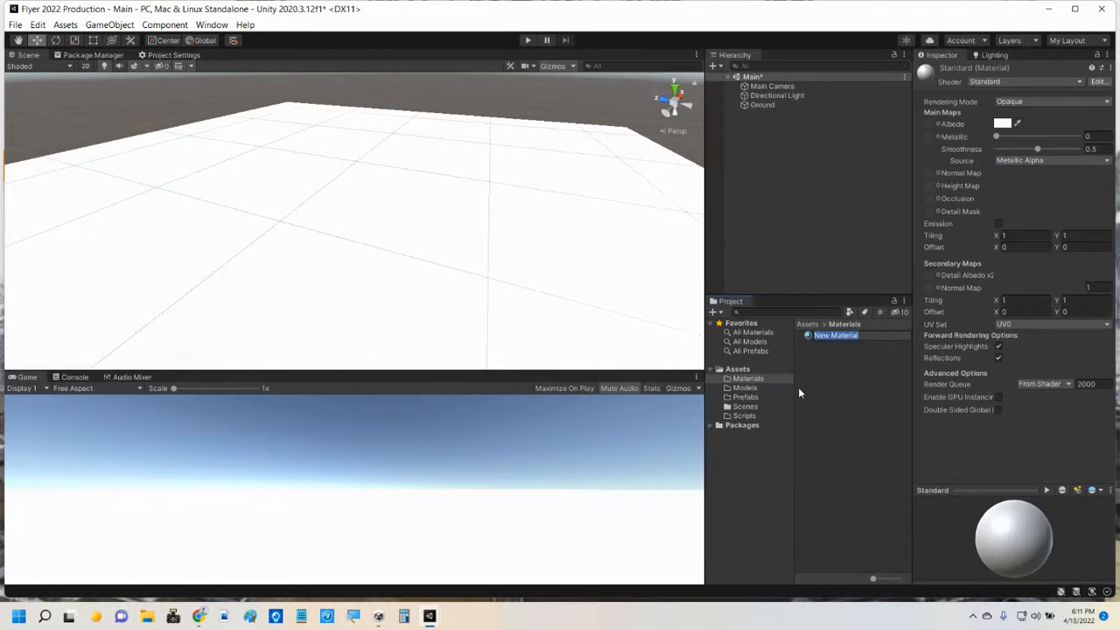
pyautogui.write('Ground')
pyautogui.press('Return')
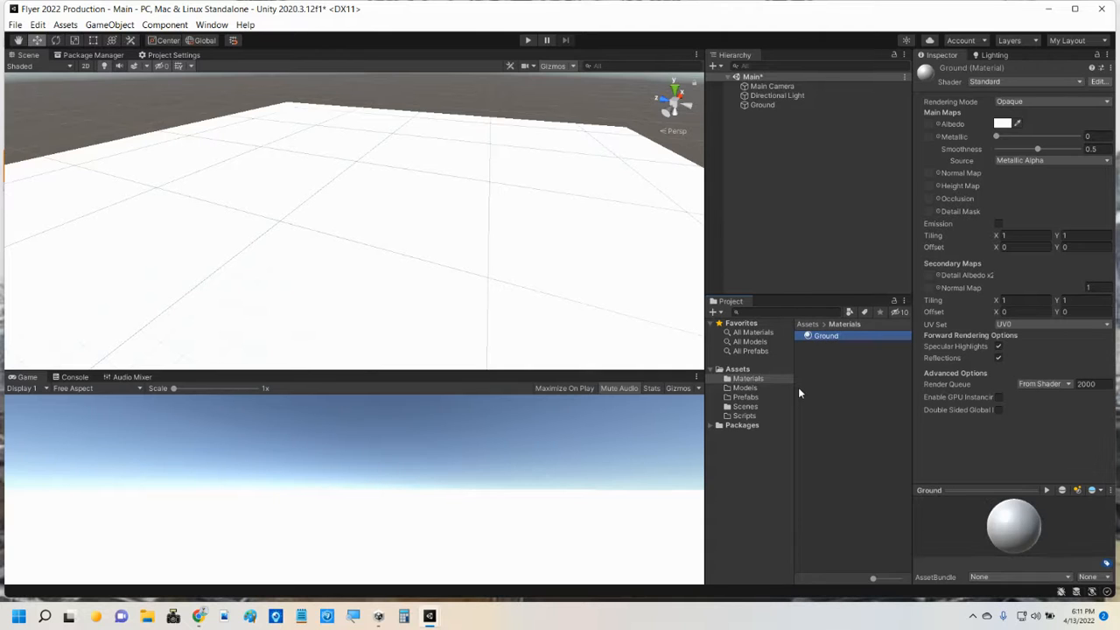
# Set the Ground material's albedo color to a green of about RGB 61, 200, 45.
pyautogui.click(1003, 124)
pyautogui.click(1029, 169)
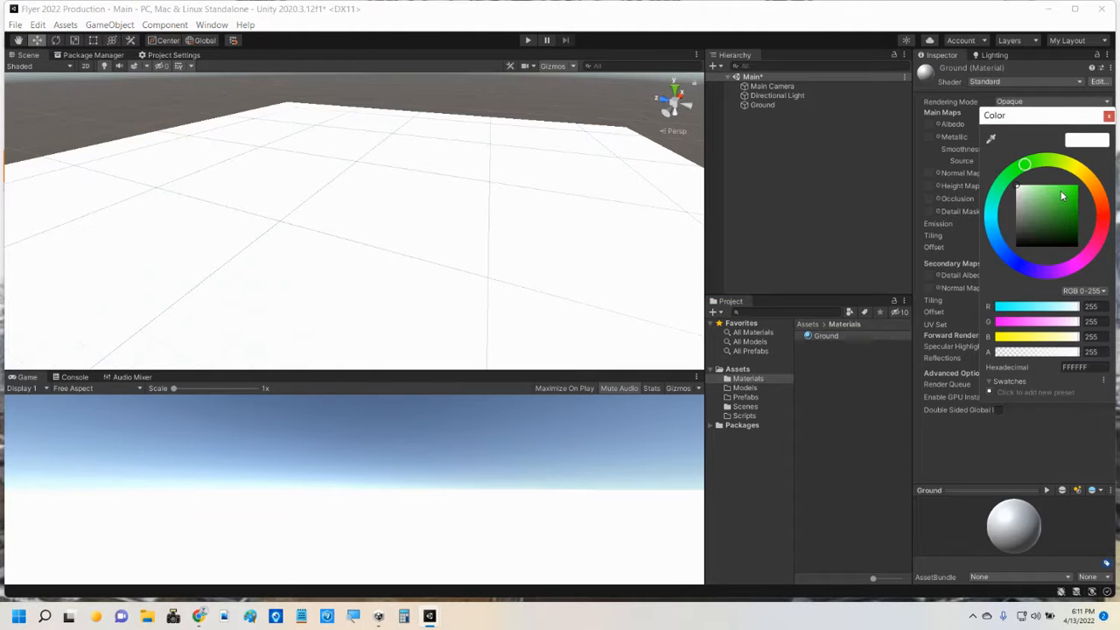
pyautogui.moveTo(1061, 196); pyautogui.dragTo(1066, 202)
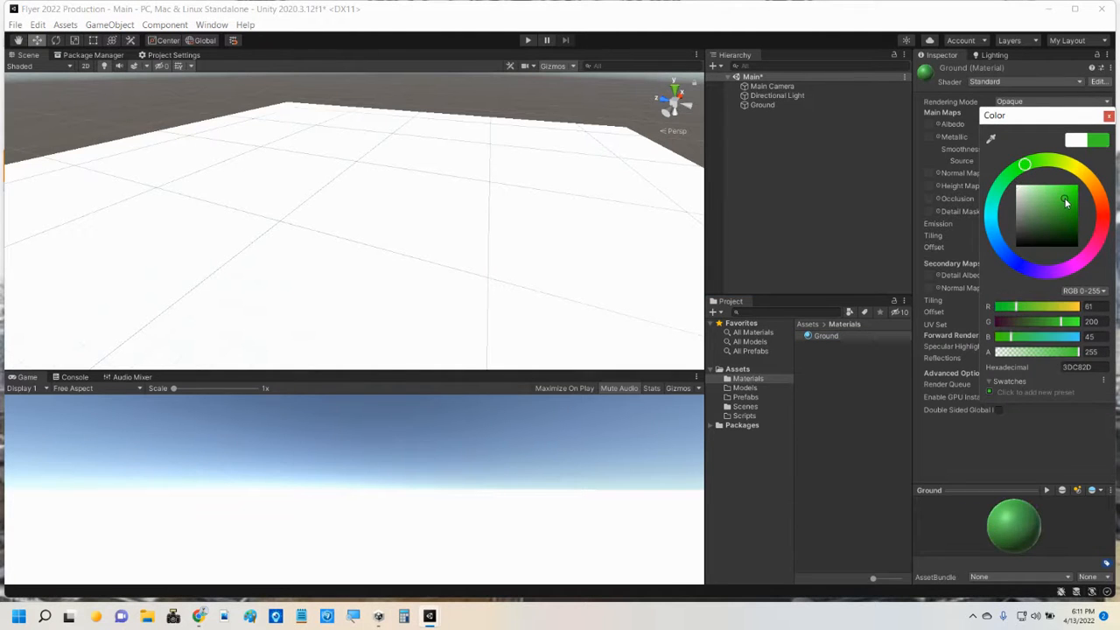
pyautogui.click(1108, 115)
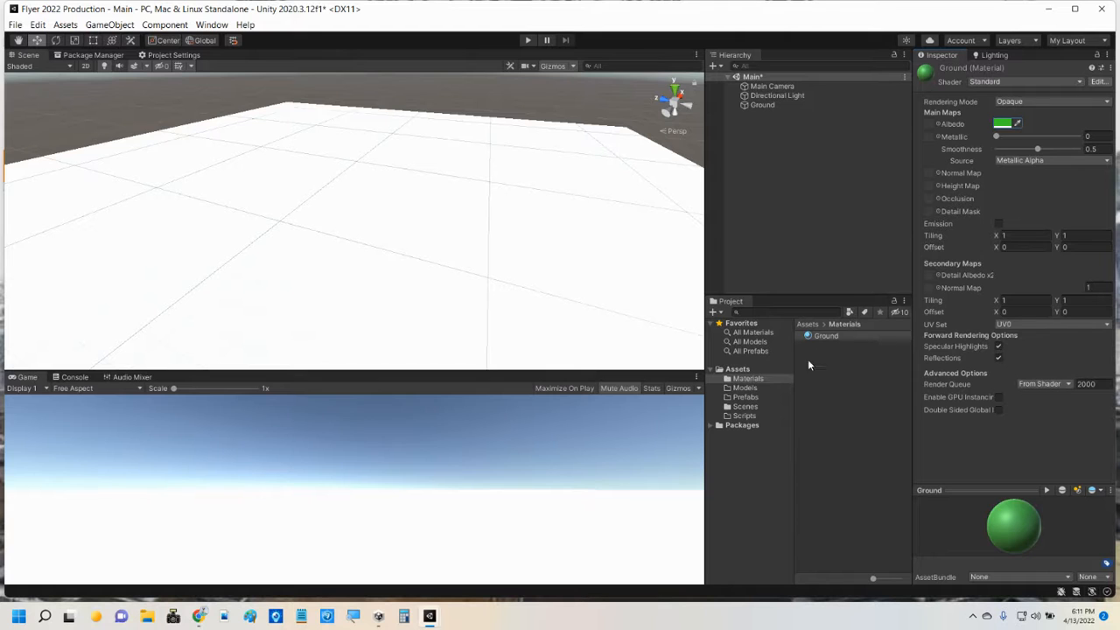
# Apply the green Ground material to the plane in the scene.
pyautogui.moveTo(811, 338); pyautogui.dragTo(617, 299)
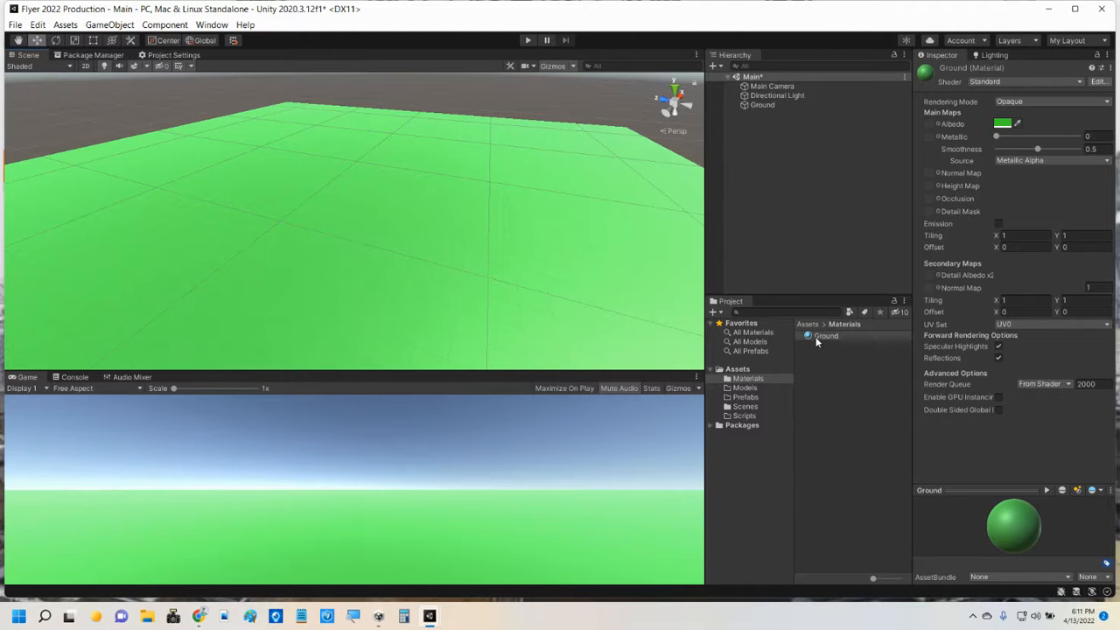
pyautogui.scroll(-5, 440, 200)
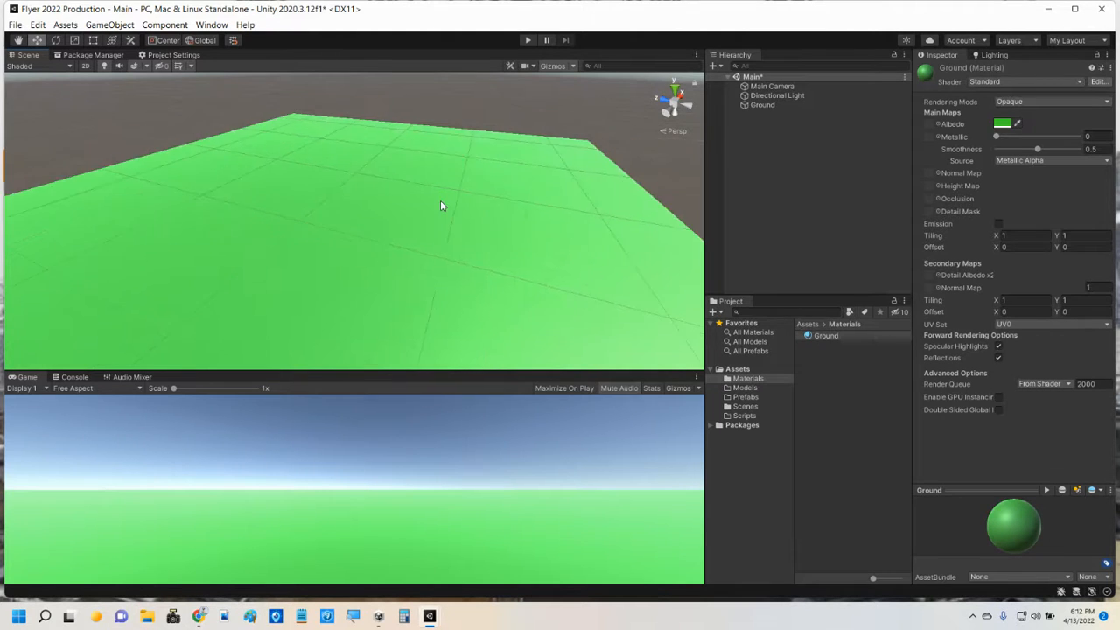
pyautogui.scroll(3, 439, 202)
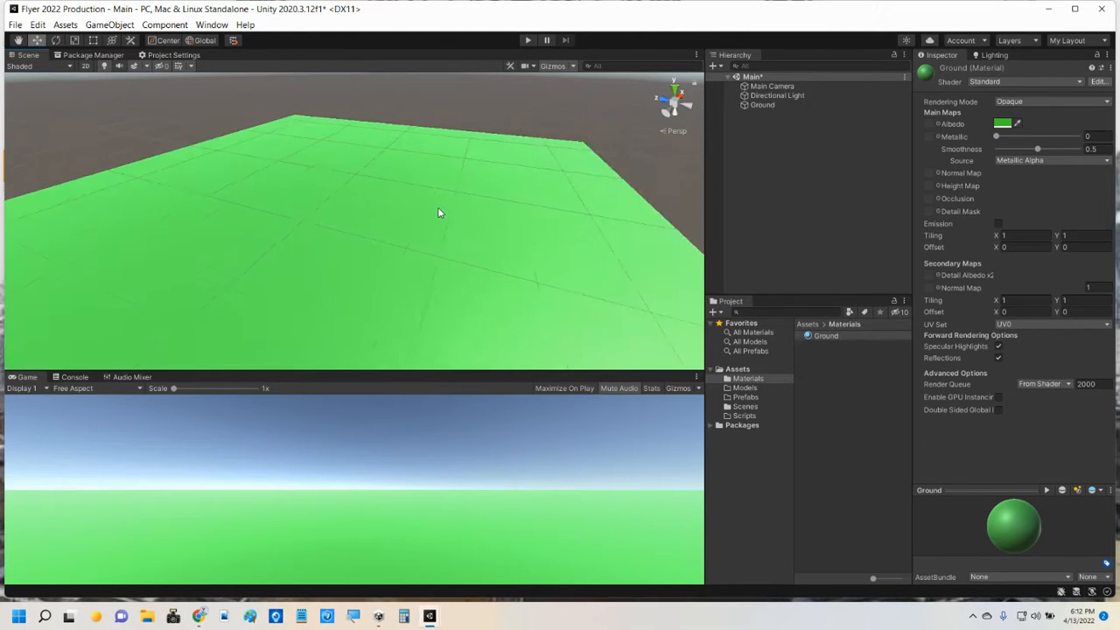
pyautogui.scroll(2, 439, 210)
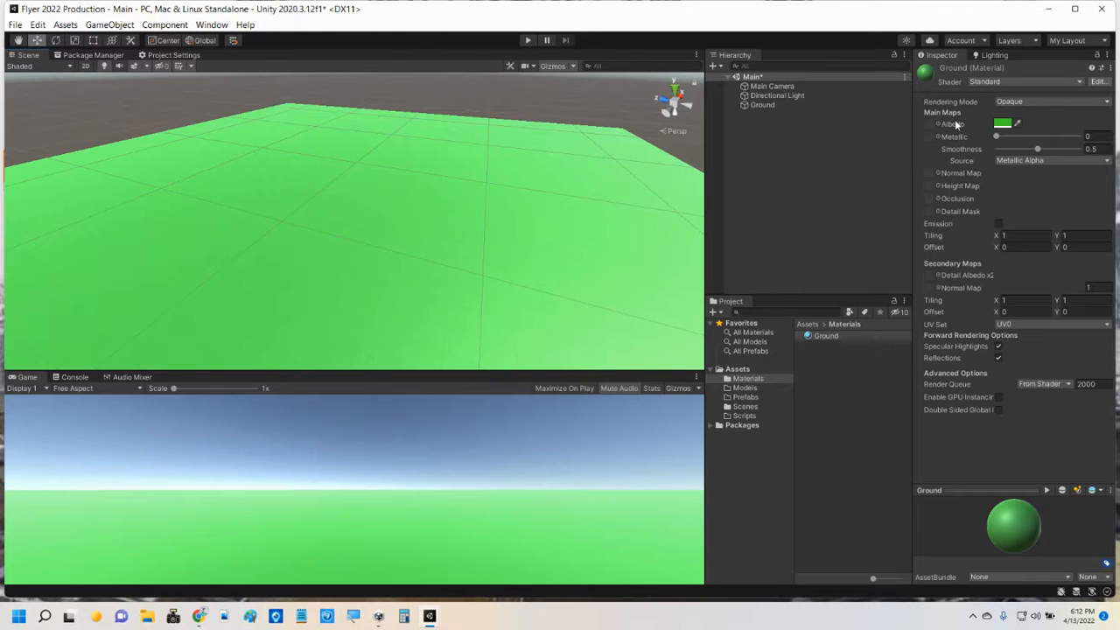
# Reset the Ground object's position to the origin, keeping its scale.
pyautogui.click(764, 105)
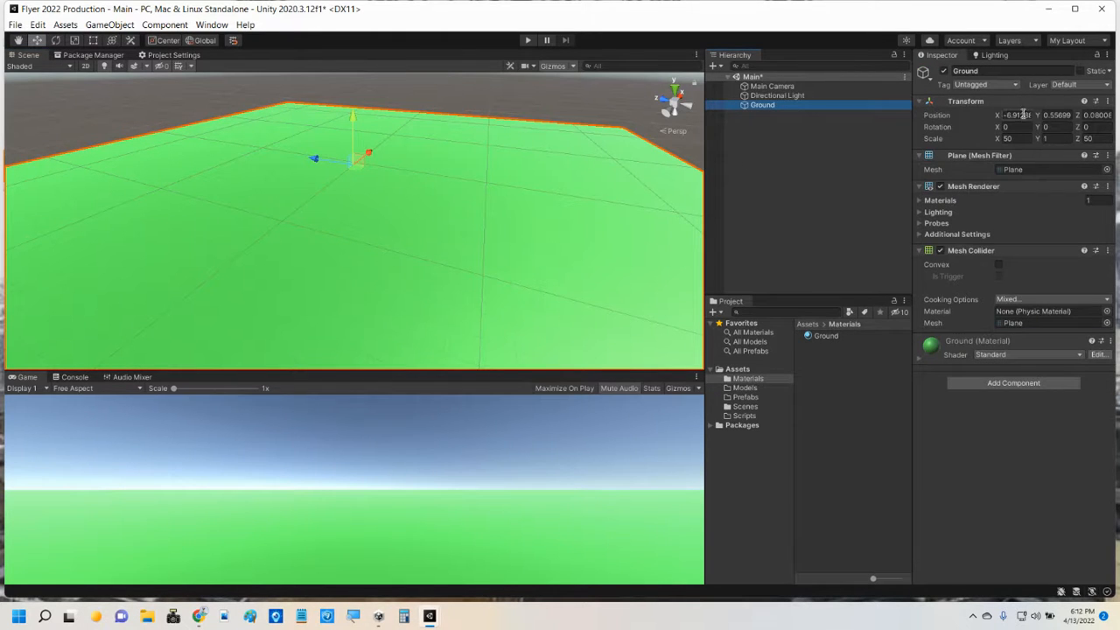
pyautogui.click(1107, 103)
pyautogui.click(1108, 103)
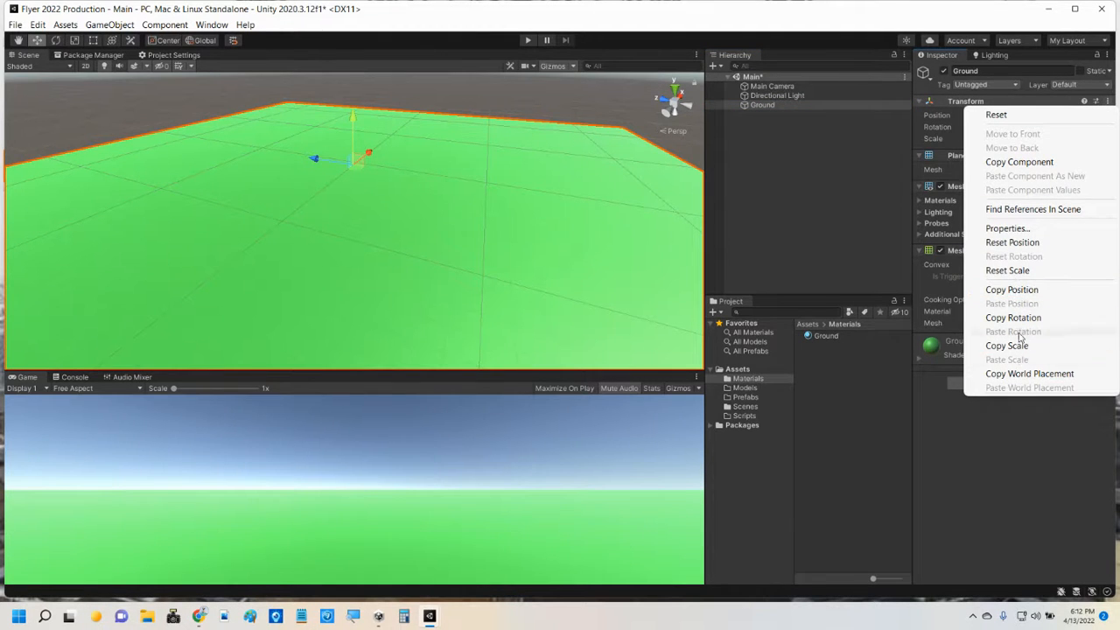
pyautogui.click(1065, 244)
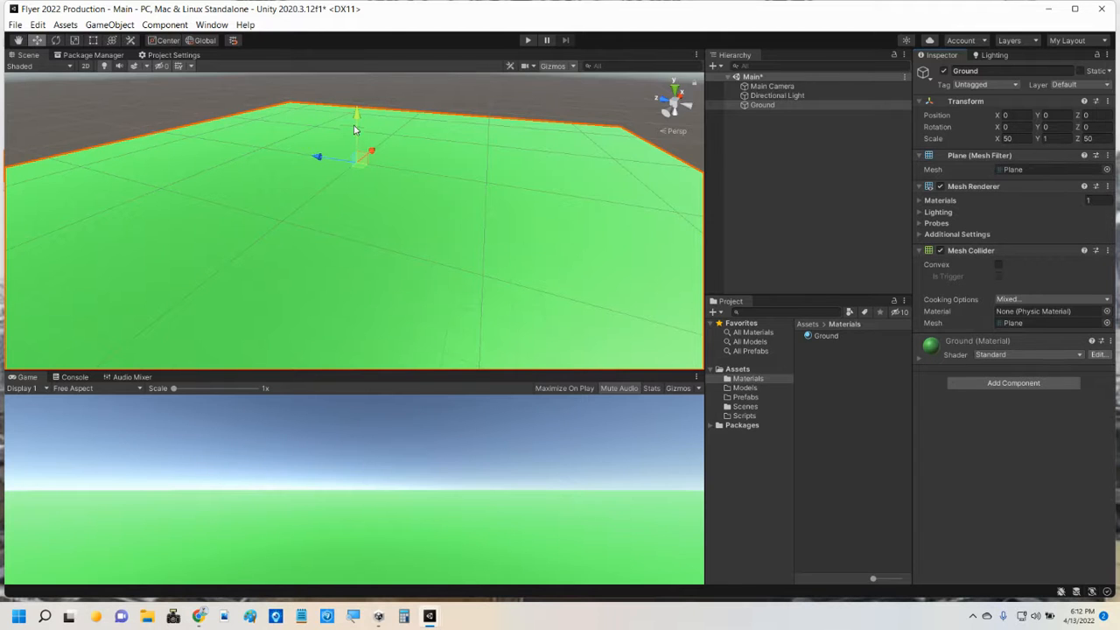
pyautogui.moveTo(359, 121); pyautogui.dragTo(360, 154)
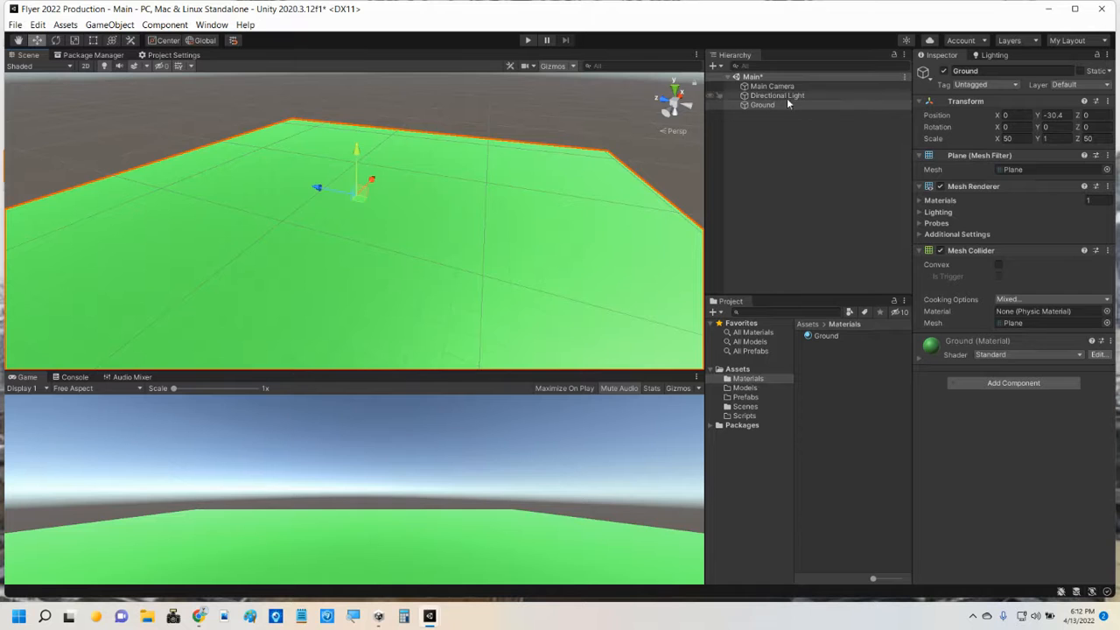
pyautogui.click(1059, 114)
pyautogui.write('15')
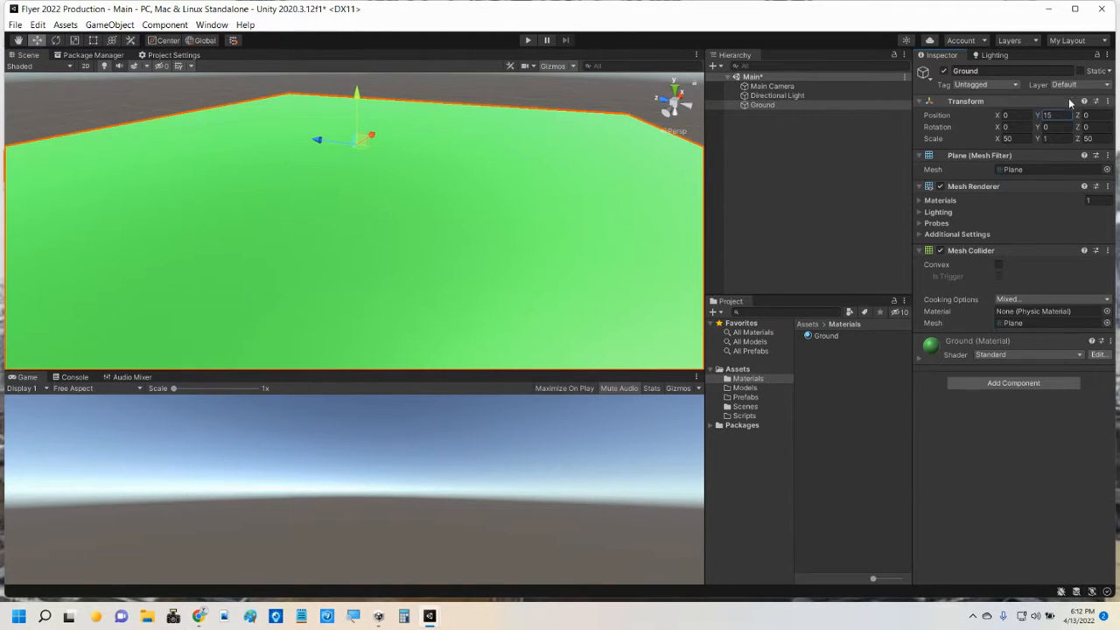
# Lower the Ground object by setting its Y position to -15.
pyautogui.moveTo(1053, 115); pyautogui.dragTo(1039, 120)
pyautogui.write('-')
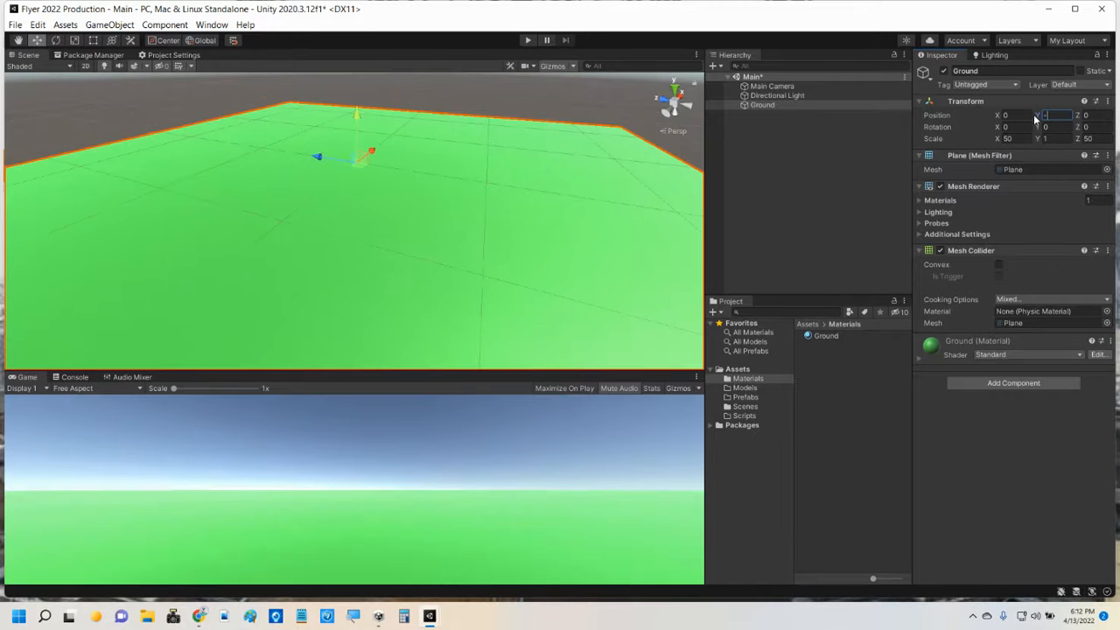
pyautogui.write('15')
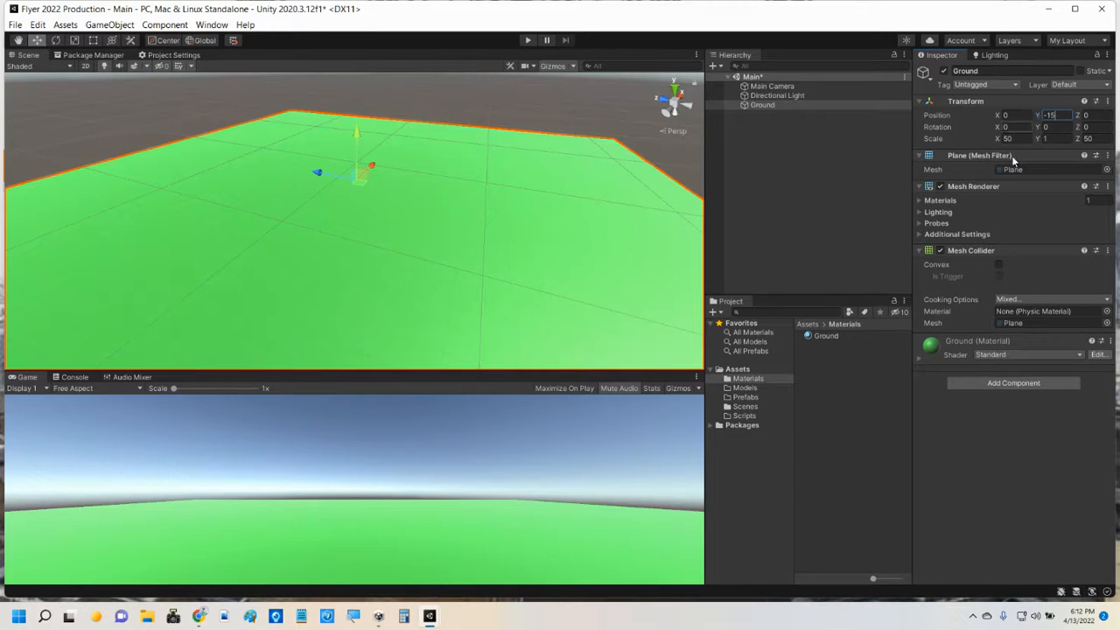
# Add a 3D Sphere at the root of the Main scene and name it "PlaneBody".
pyautogui.click(751, 106)
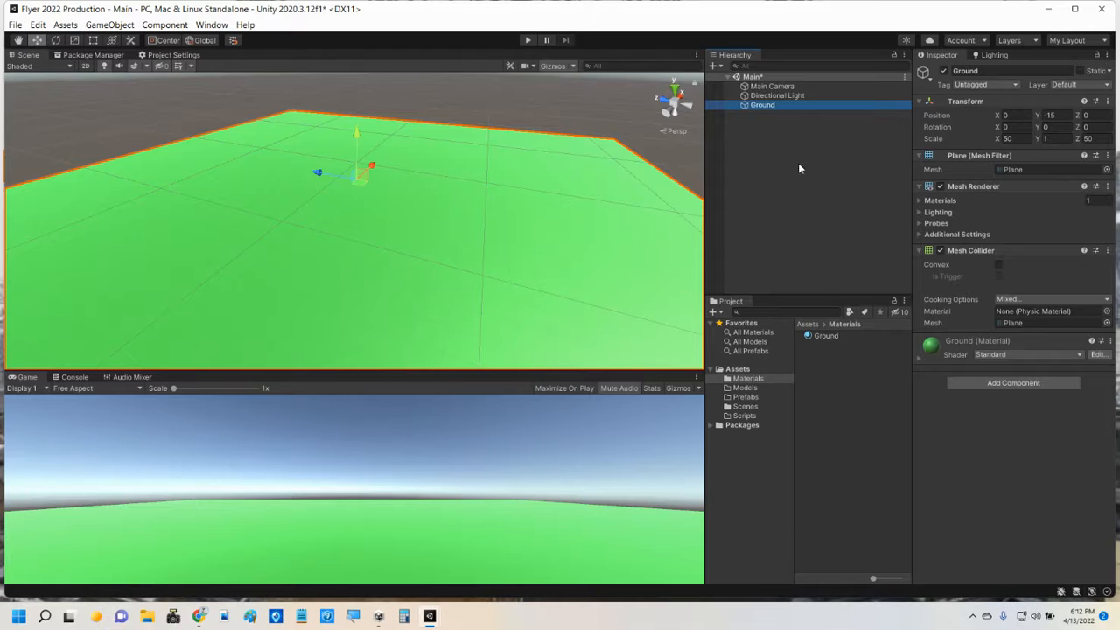
pyautogui.click(758, 134)
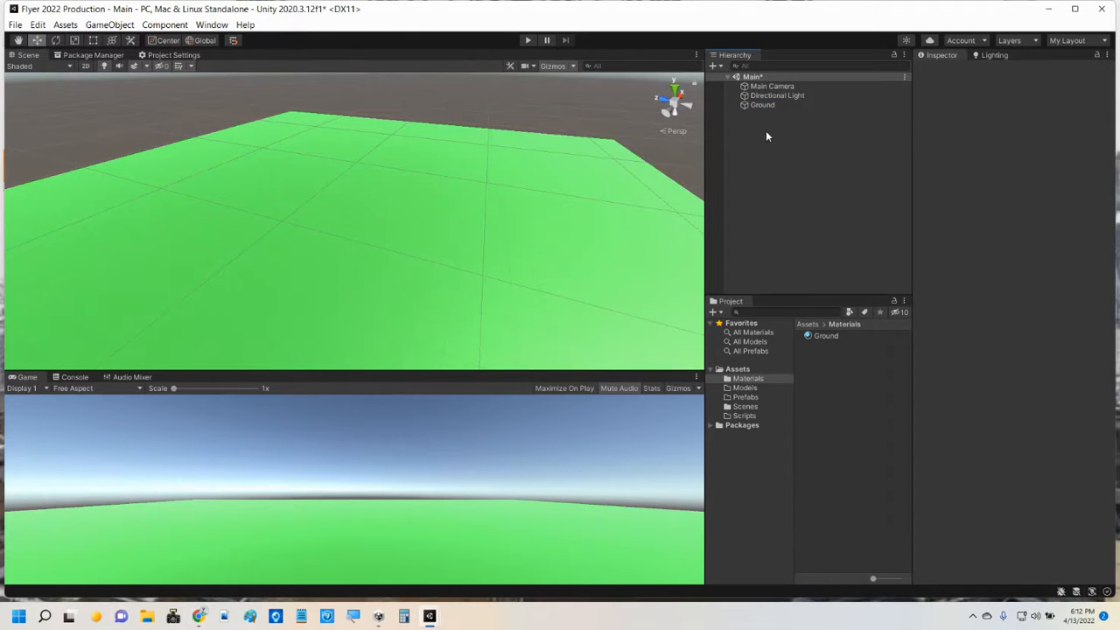
pyautogui.click(718, 66)
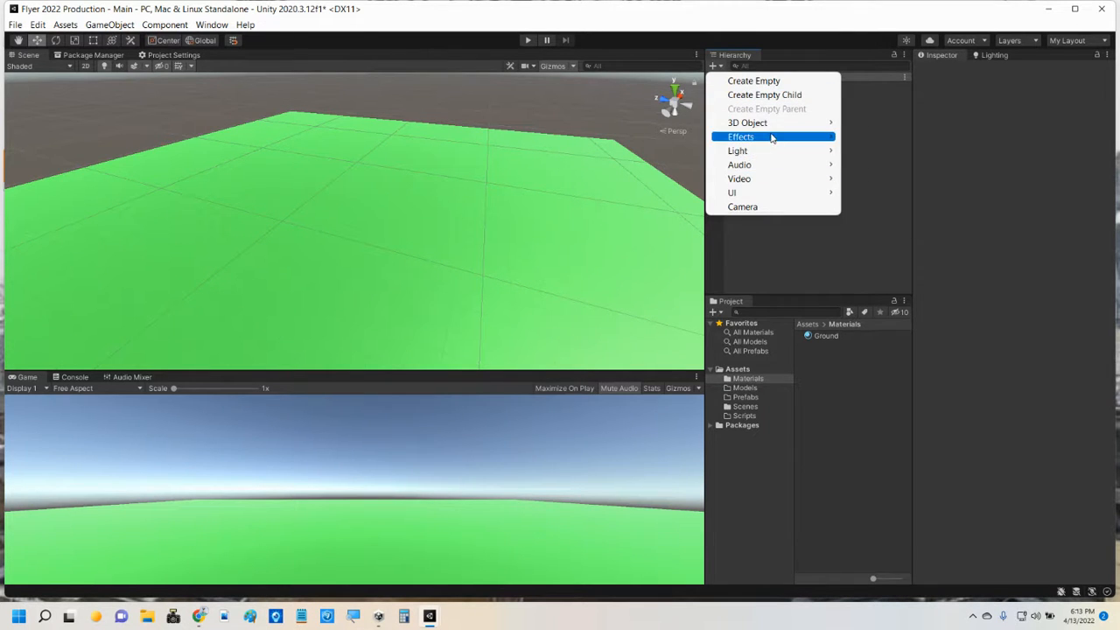
pyautogui.moveTo(792, 128)
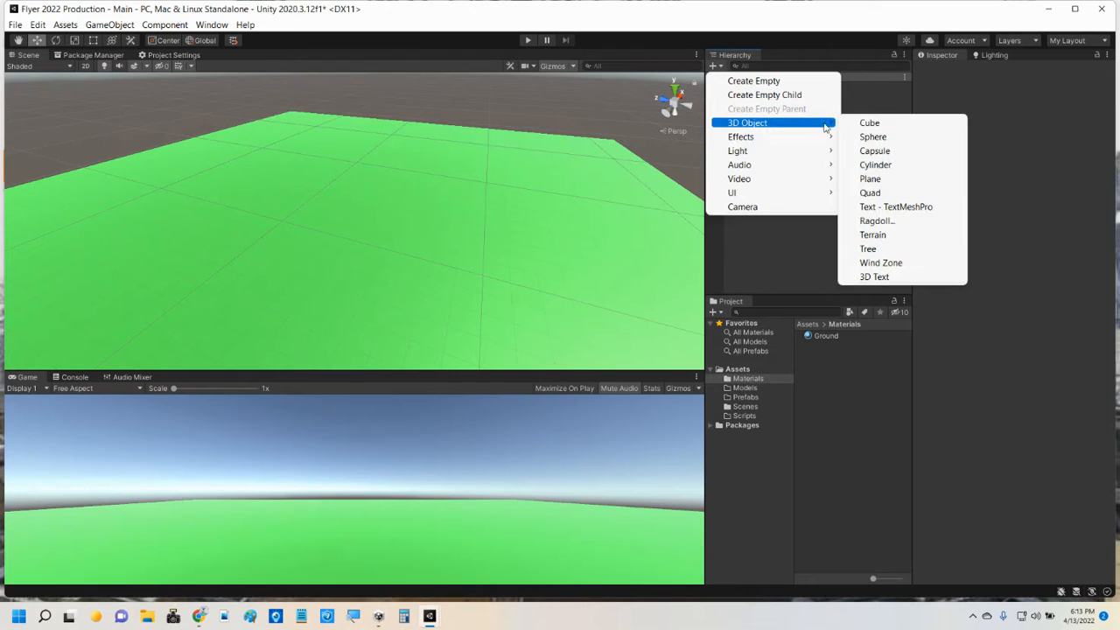
pyautogui.click(875, 137)
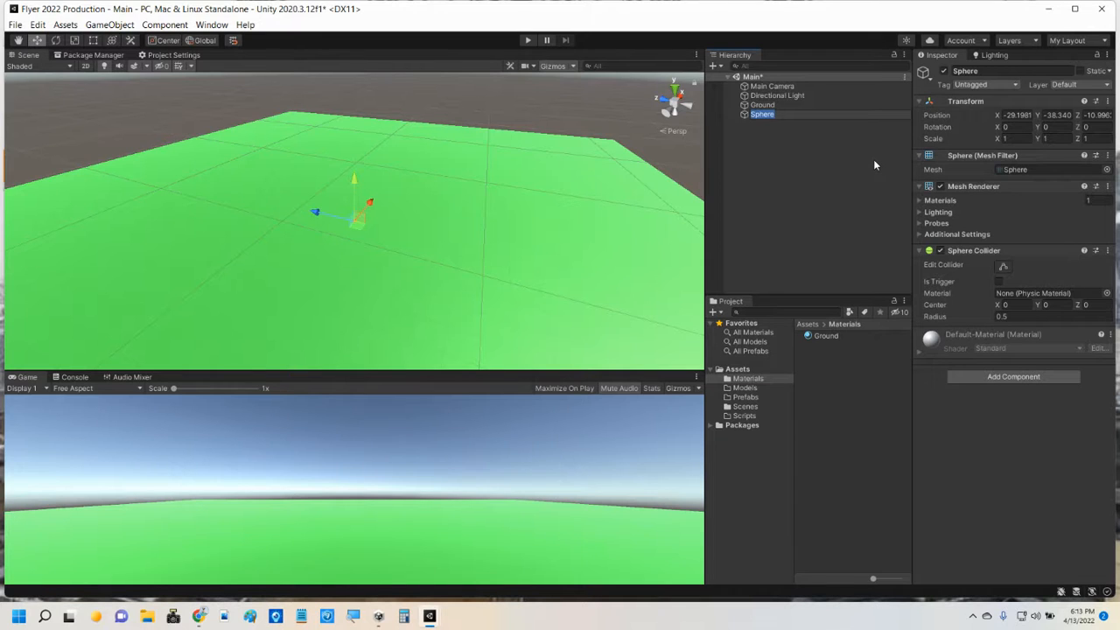
pyautogui.write('PlaneBody')
pyautogui.press('Return')
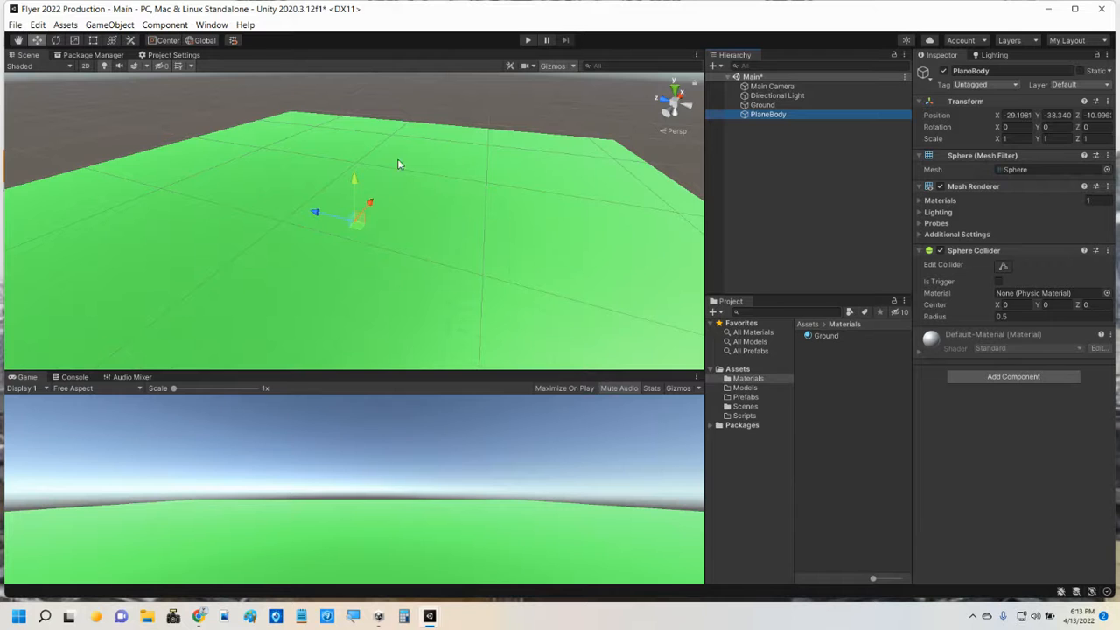
# Reset the PlaneBody sphere's position to the origin.
pyautogui.press('f')
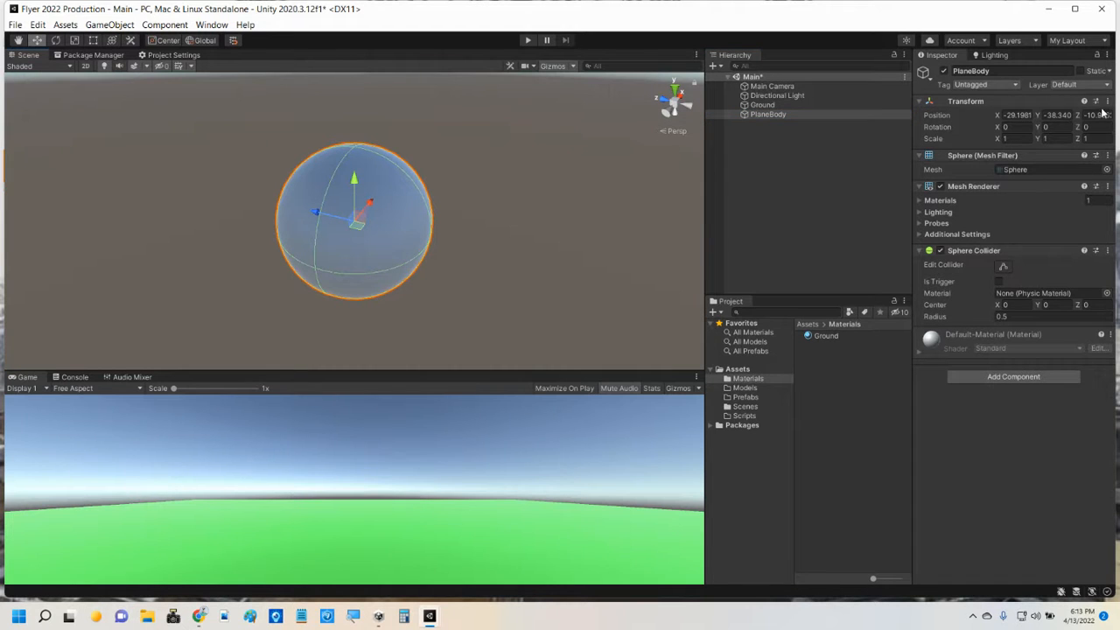
pyautogui.click(1107, 101)
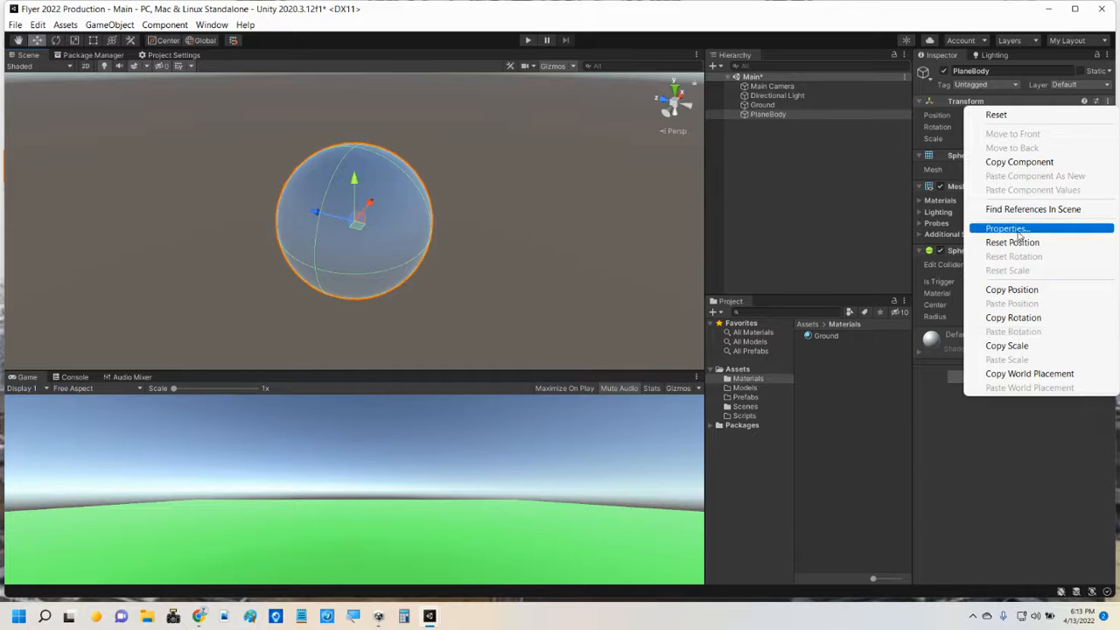
pyautogui.click(1015, 243)
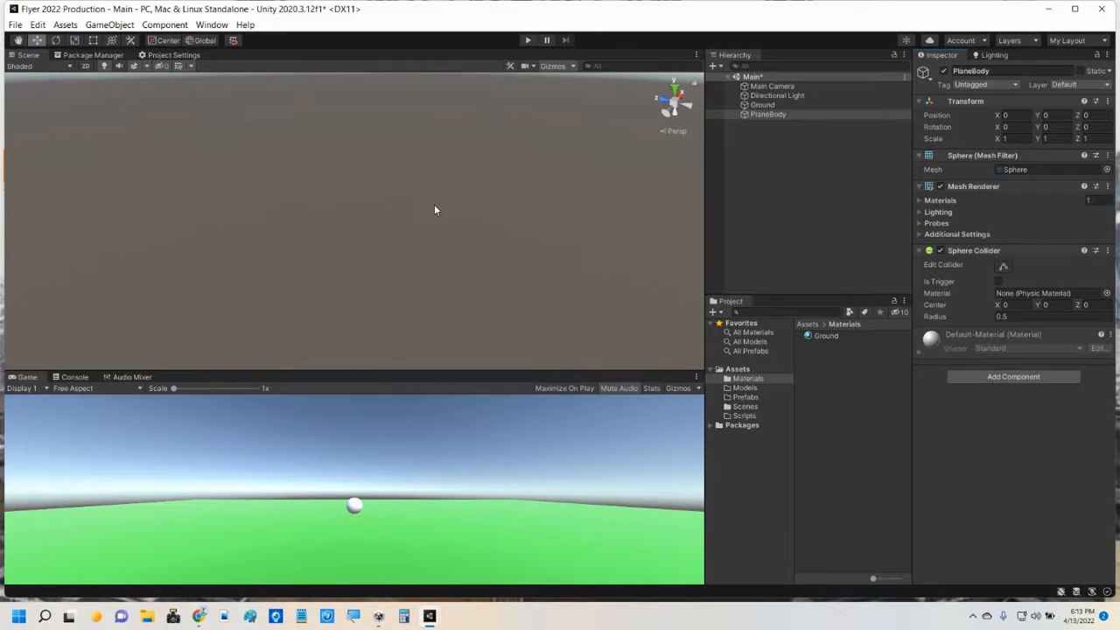
# Stretch the PlaneBody sphere along its Z axis with the Scale tool to a Z scale of about 3.25.
pyautogui.press('f')
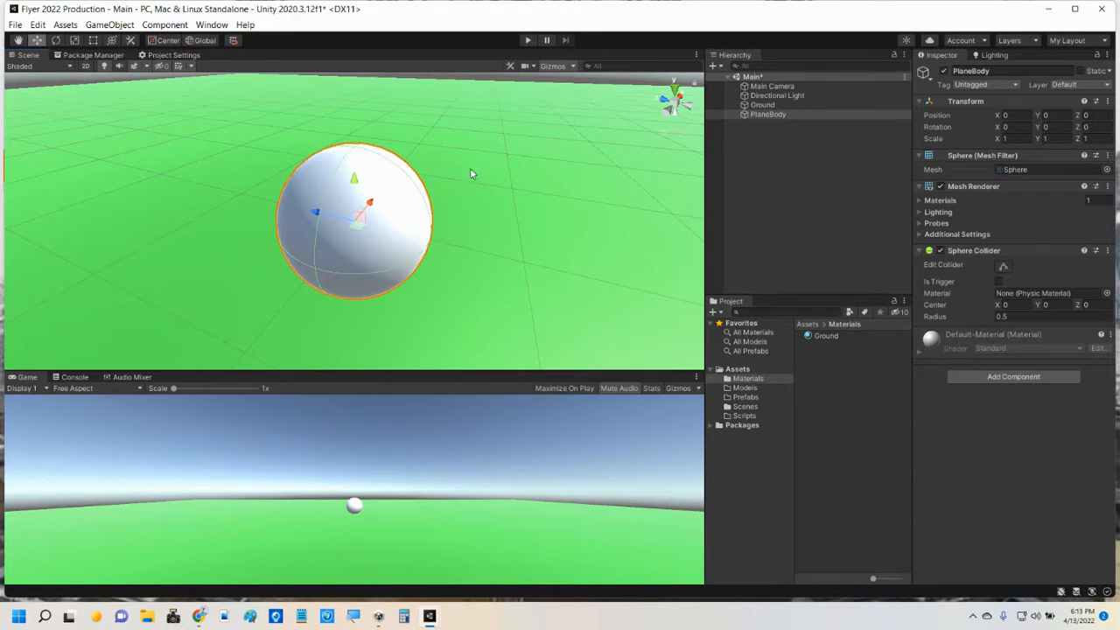
pyautogui.scroll(-5, 403, 194)
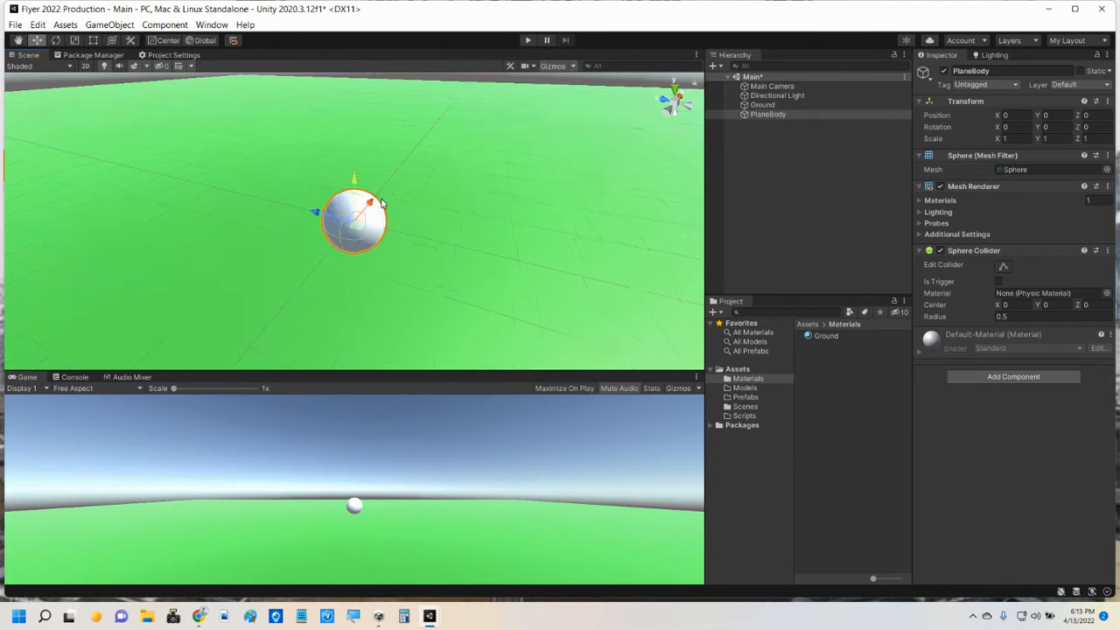
pyautogui.keyDown('alt'); pyautogui.moveTo(382, 203); pyautogui.dragTo(465, 248); pyautogui.keyUp('alt')
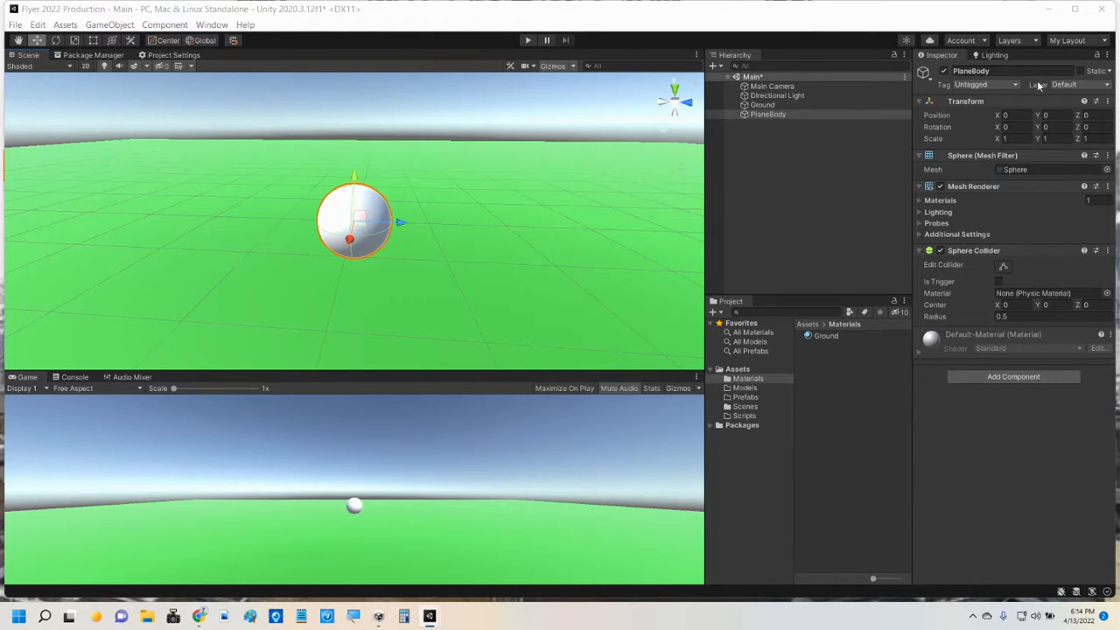
pyautogui.click(75, 42)
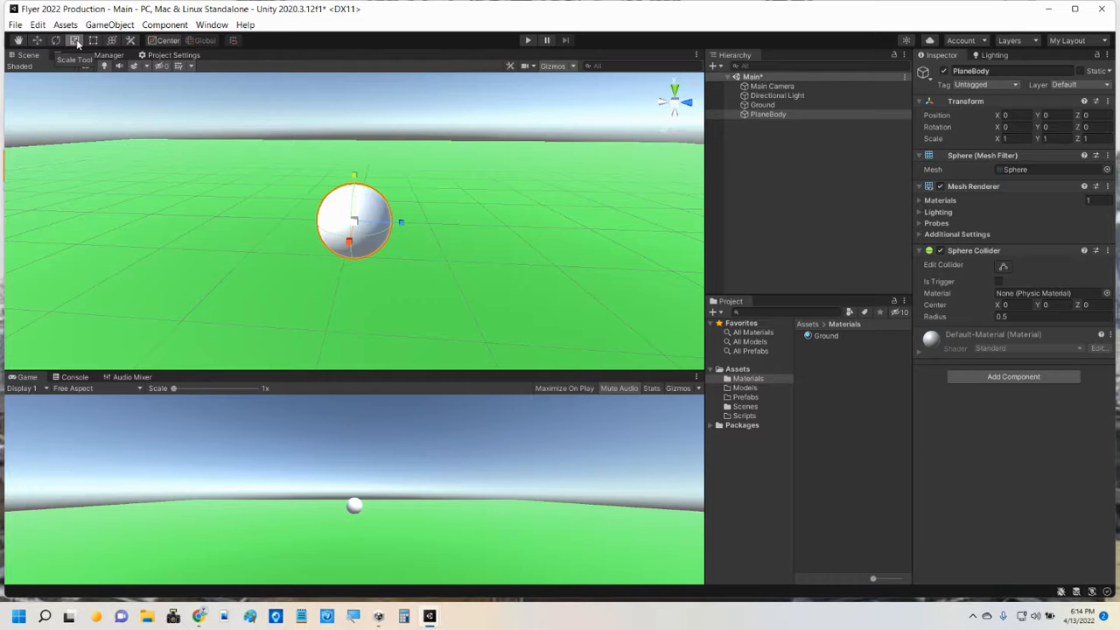
pyautogui.click(36, 41)
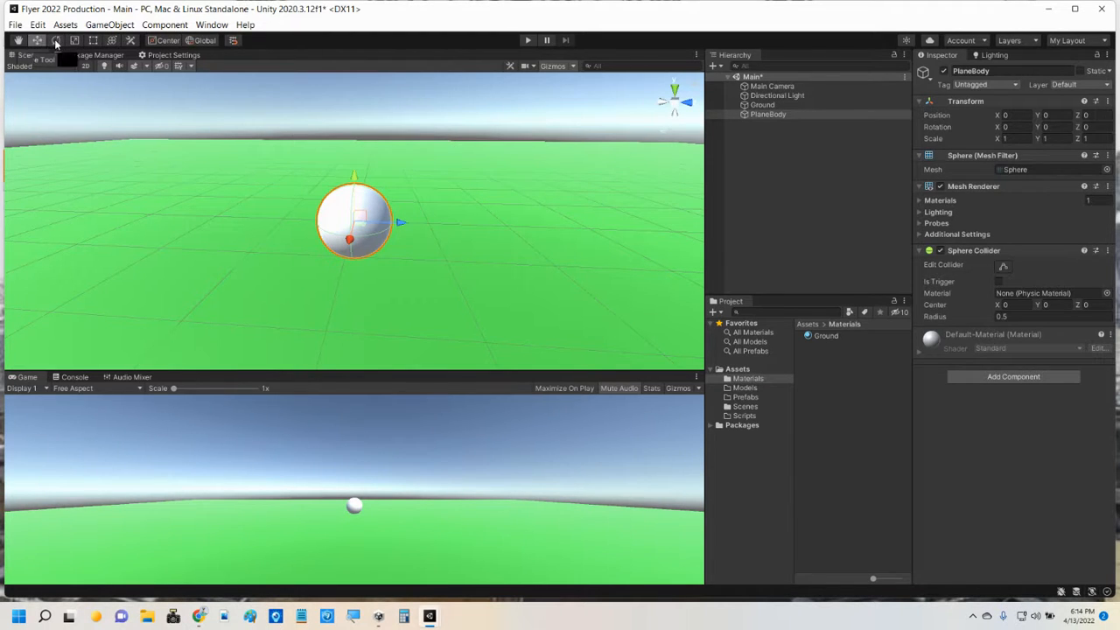
pyautogui.click(55, 41)
pyautogui.click(76, 41)
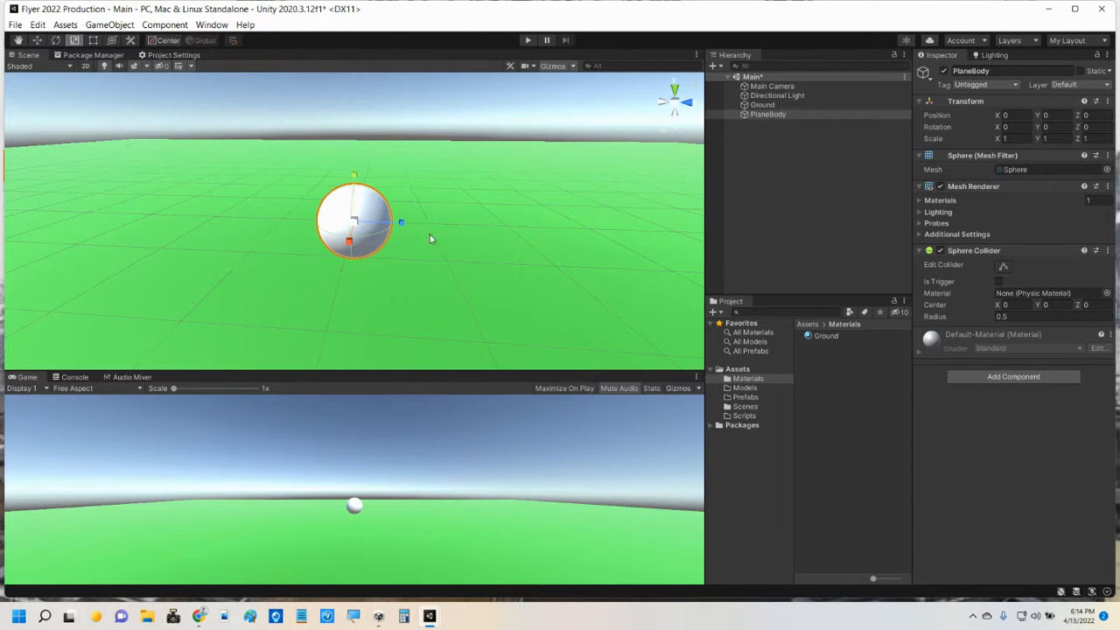
pyautogui.moveTo(401, 222); pyautogui.dragTo(502, 206)
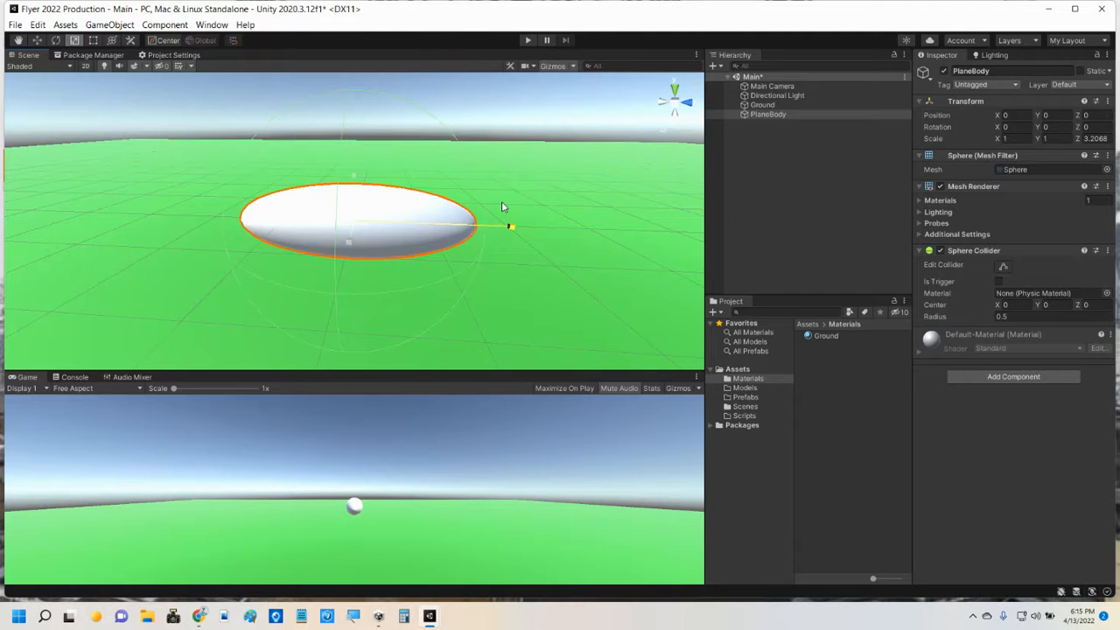
pyautogui.moveTo(502, 207); pyautogui.dragTo(457, 218)
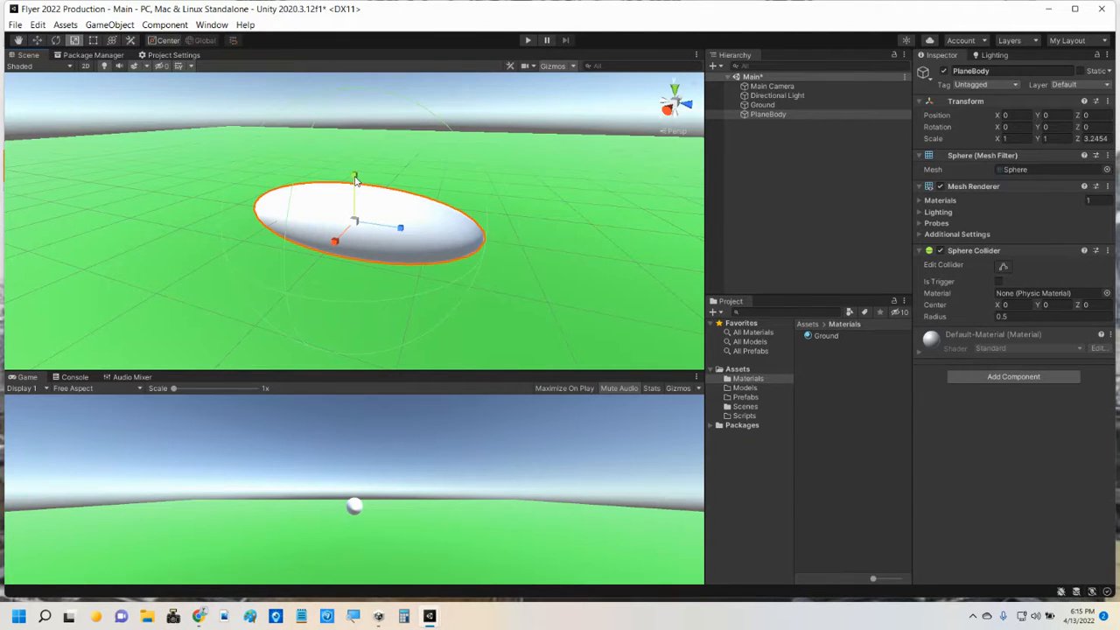
# Slim the PlaneBody with the Scale tool to a Y scale of about 0.62 and an X scale of about 0.55.
pyautogui.moveTo(354, 179); pyautogui.dragTo(365, 196)
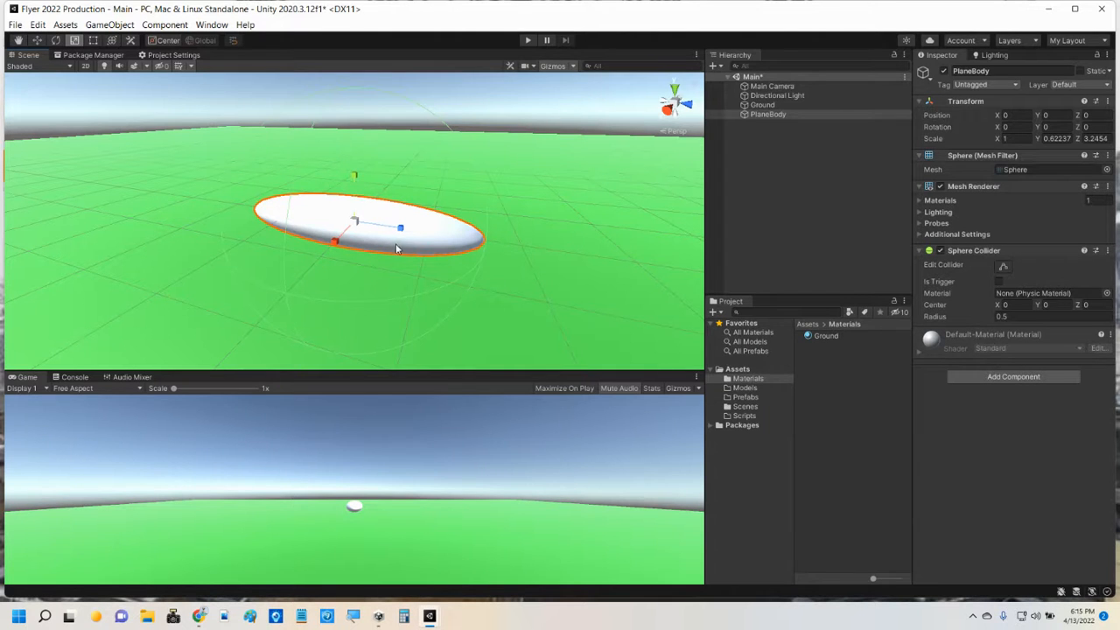
pyautogui.keyDown('alt'); pyautogui.moveTo(433, 244); pyautogui.dragTo(195, 210); pyautogui.keyUp('alt')
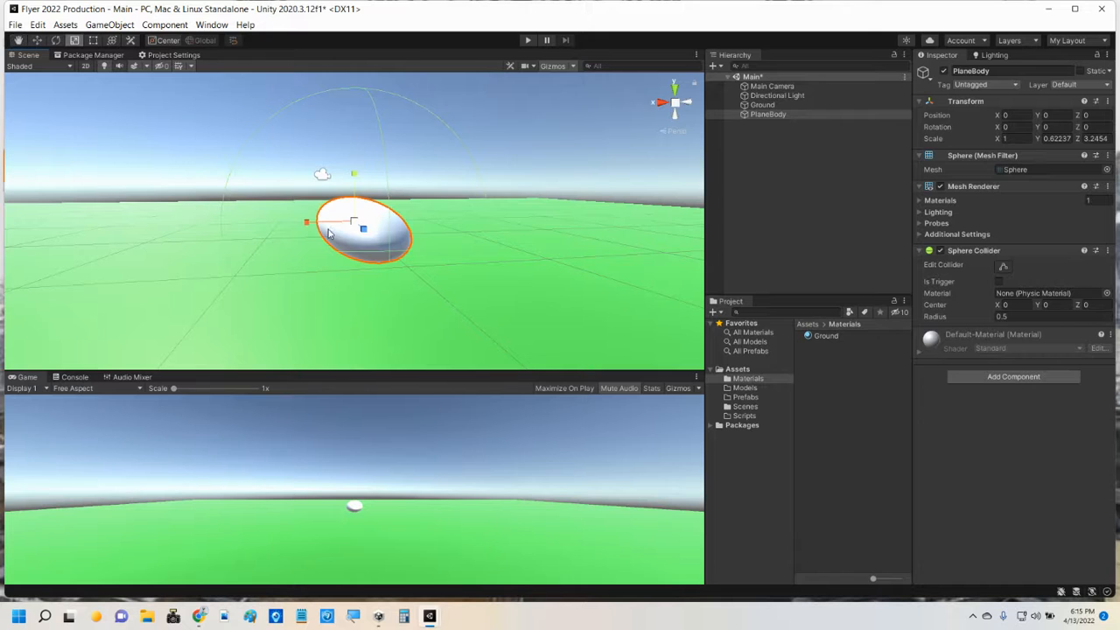
pyautogui.moveTo(306, 225); pyautogui.dragTo(327, 234)
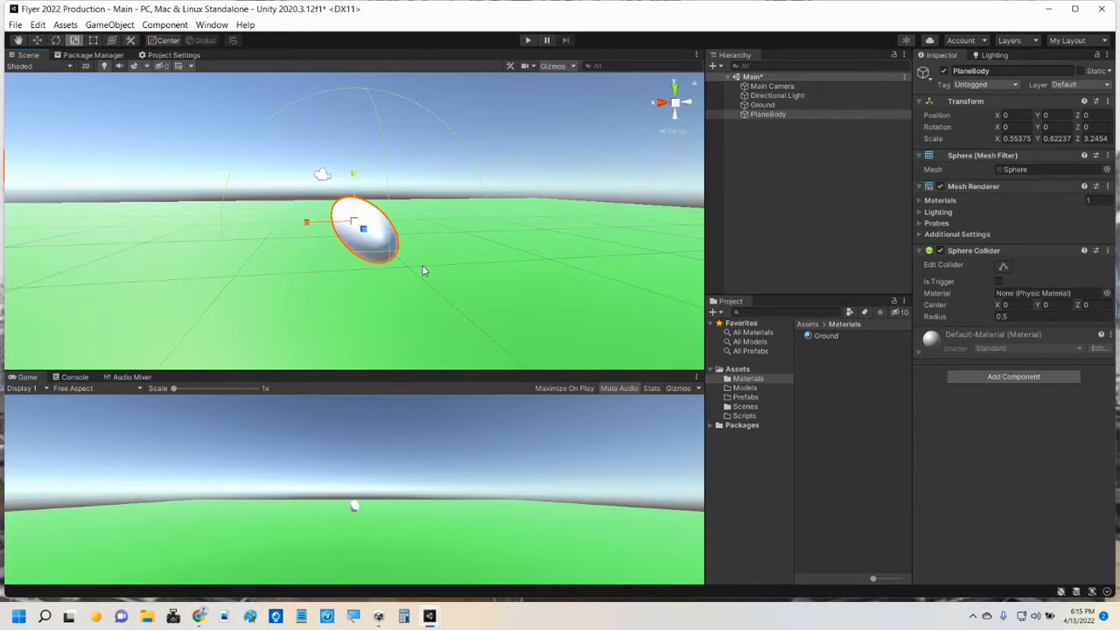
pyautogui.keyDown('alt'); pyautogui.moveTo(423, 270); pyautogui.dragTo(450, 280); pyautogui.keyUp('alt')
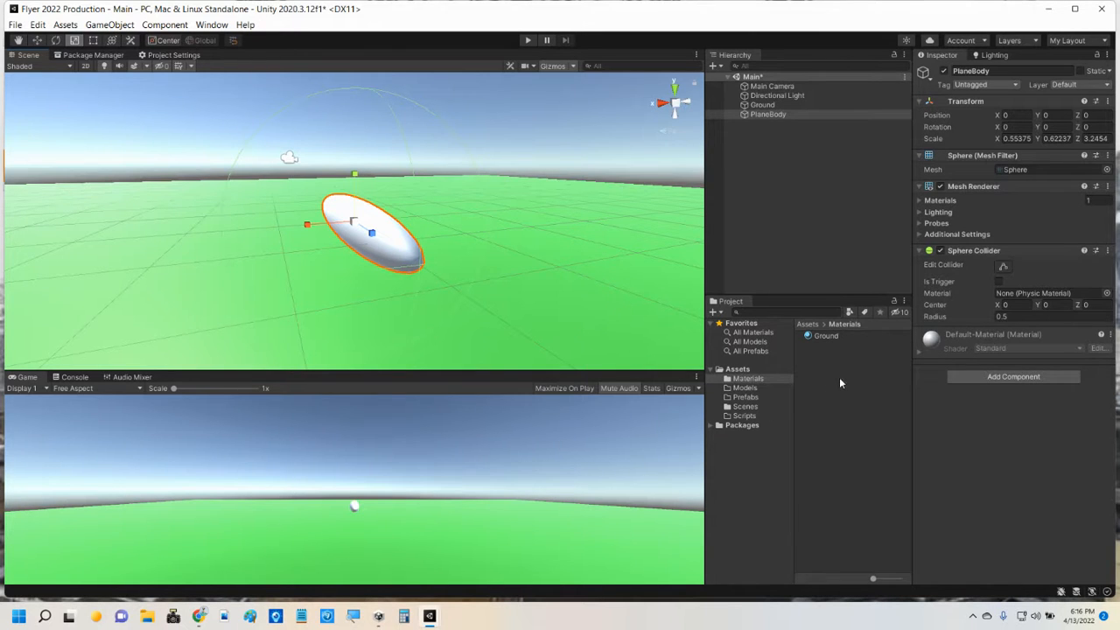
# Create a new material named "Red" in the Materials folder.
pyautogui.click(748, 379)
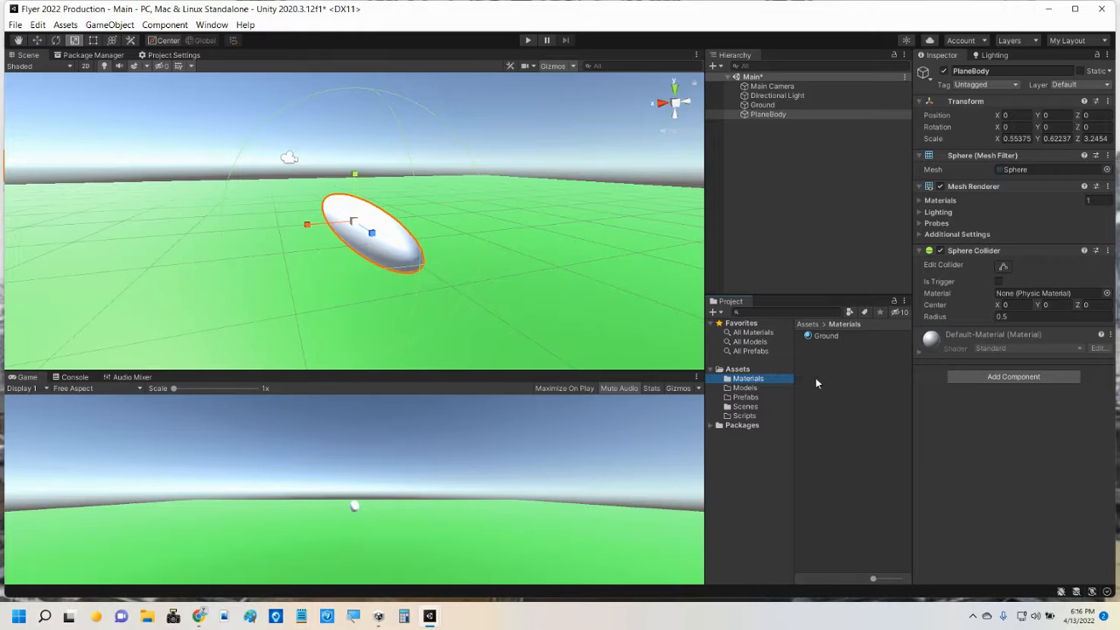
pyautogui.click(721, 312)
pyautogui.click(742, 311)
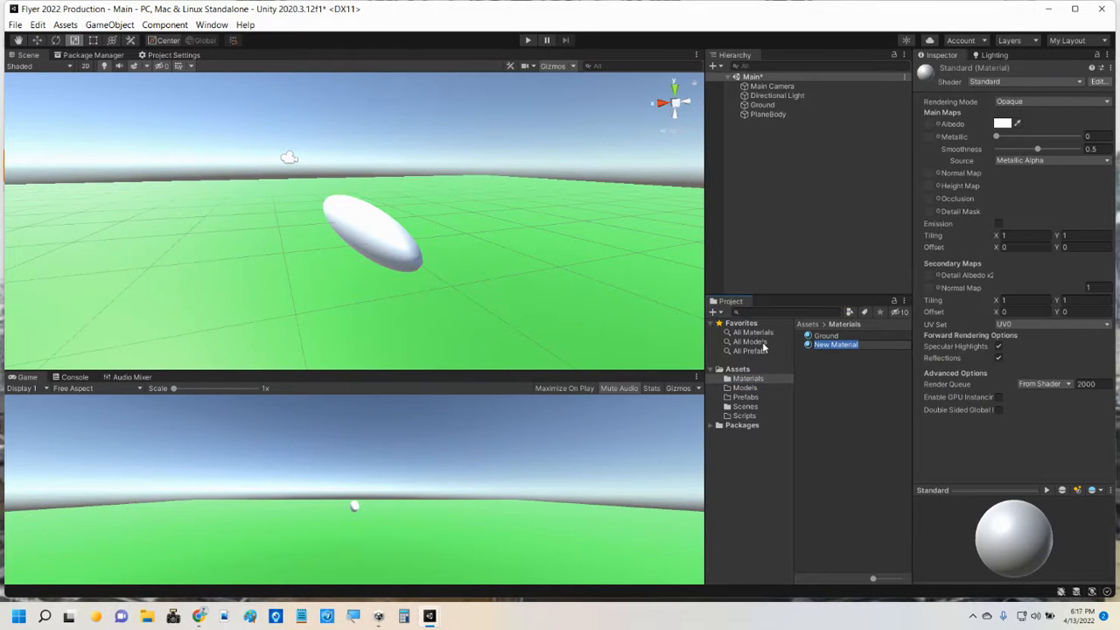
pyautogui.write('Red')
pyautogui.press('Return')
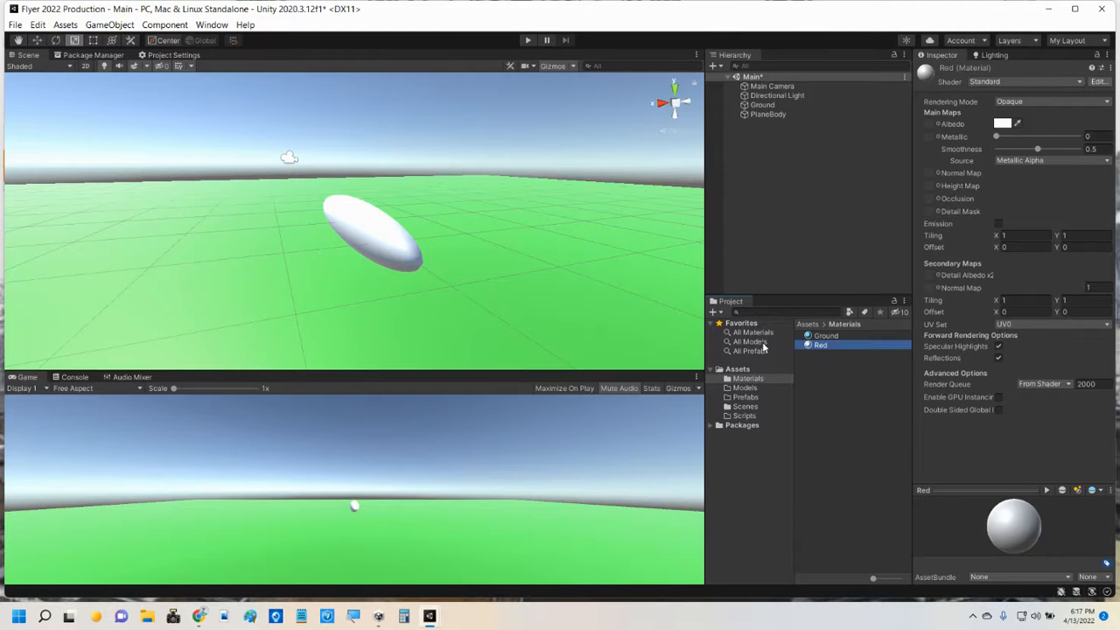
# Set the Red material's albedo color to red (F31616) and its Metallic value to 0.65.
pyautogui.click(1003, 124)
pyautogui.click(1073, 187)
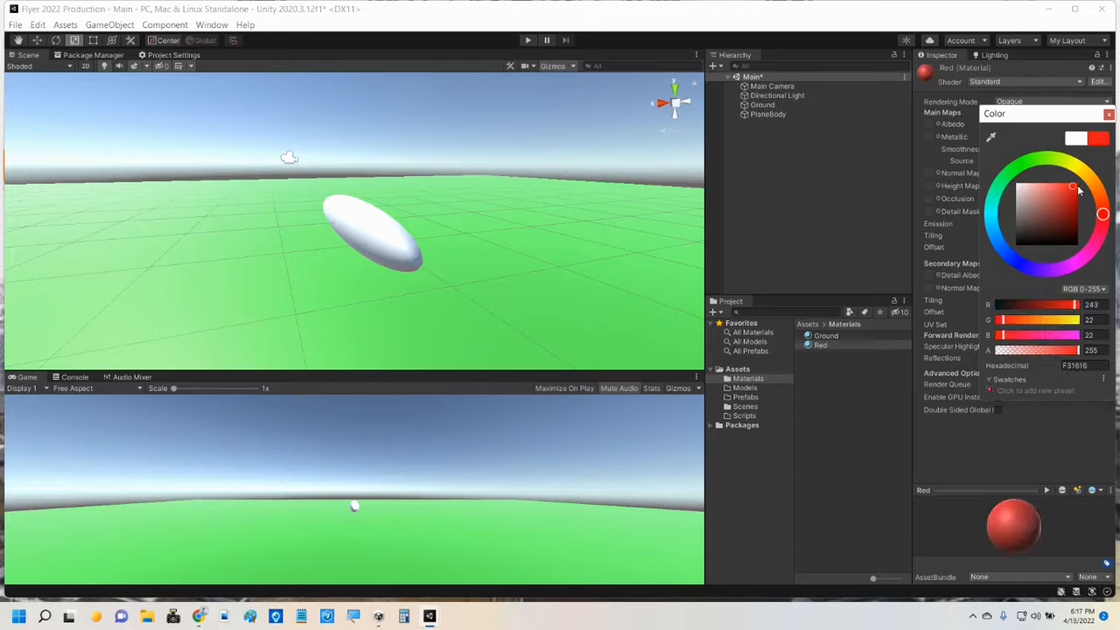
pyautogui.click(1109, 115)
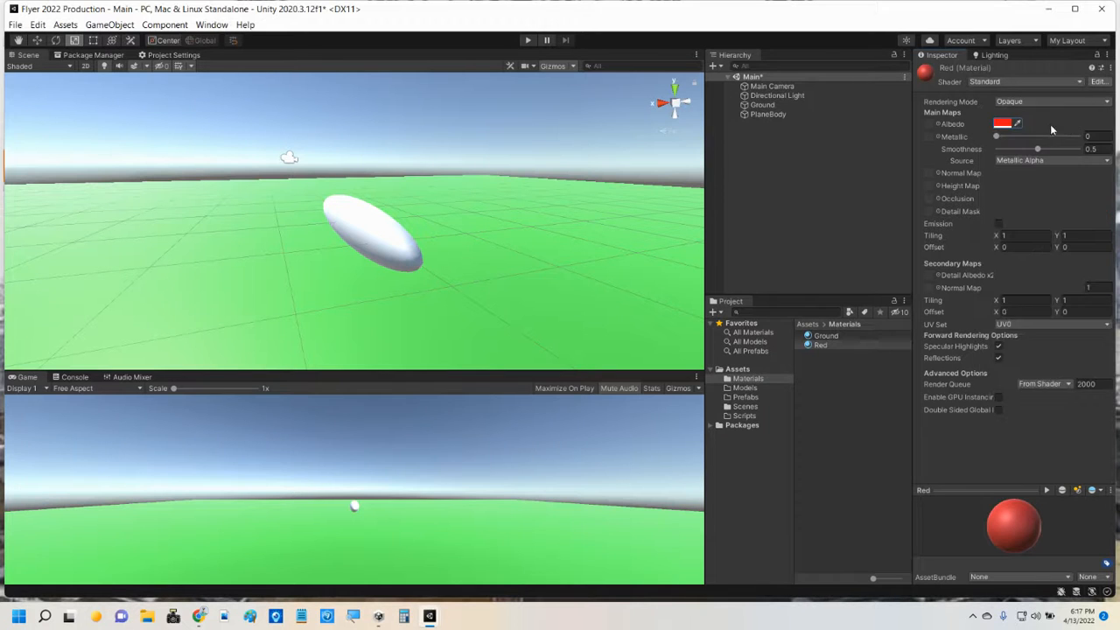
pyautogui.moveTo(998, 138); pyautogui.dragTo(1049, 137)
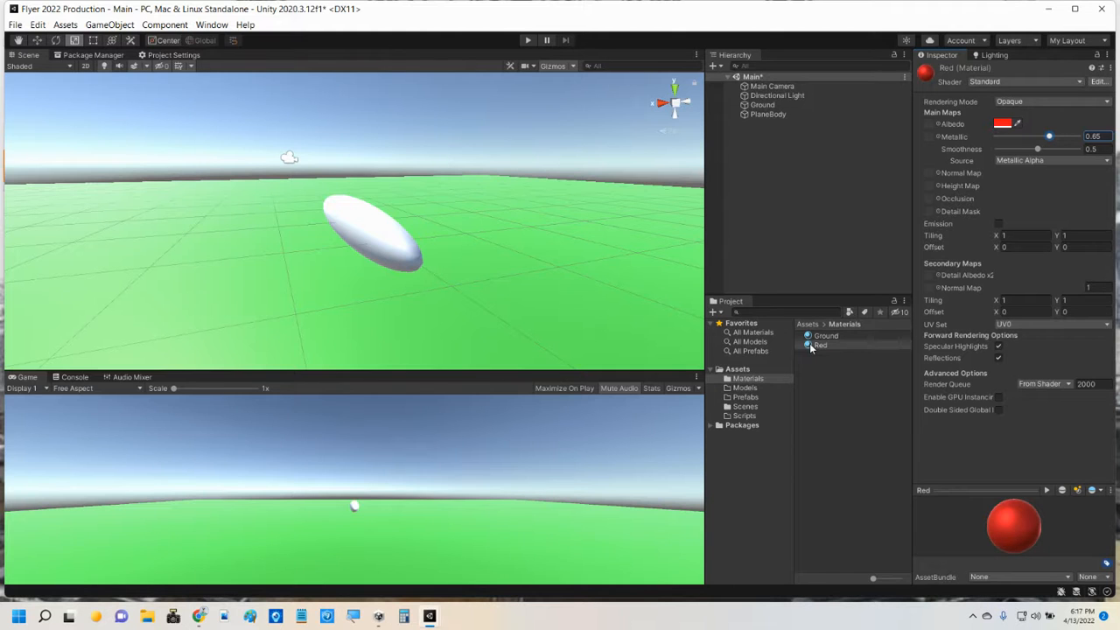
# Apply the Red material to the PlaneBody in the scene and select the PlaneBody.
pyautogui.moveTo(811, 348); pyautogui.dragTo(388, 232)
pyautogui.keyDown('alt'); pyautogui.moveTo(457, 252); pyautogui.dragTo(385, 241); pyautogui.keyUp('alt')
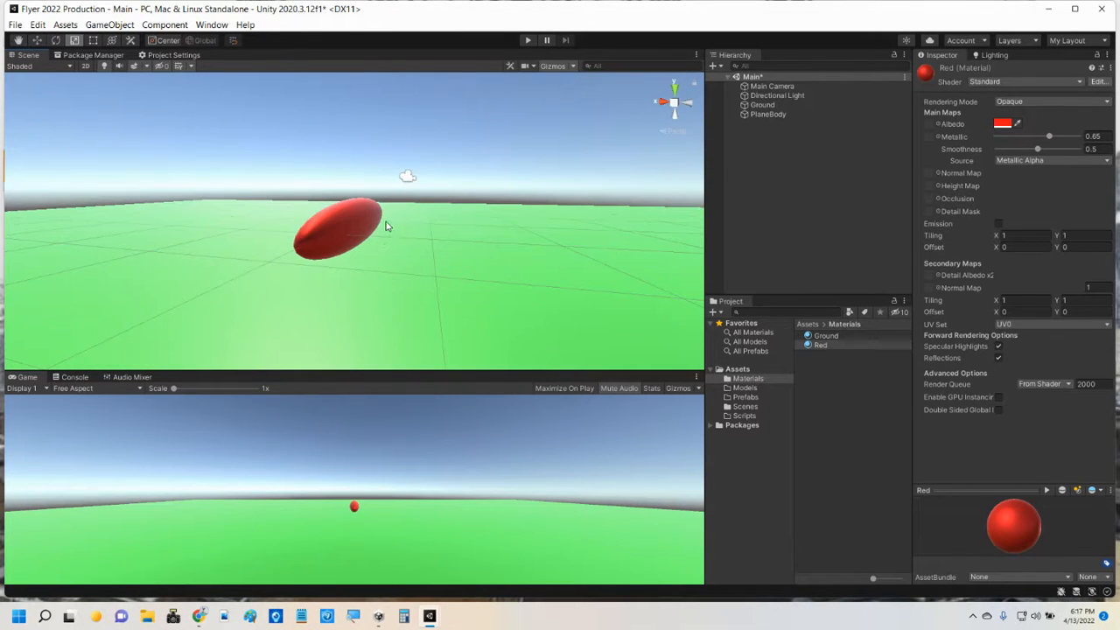
pyautogui.click(289, 211)
pyautogui.keyDown('alt'); pyautogui.moveTo(338, 214); pyautogui.dragTo(451, 217); pyautogui.keyUp('alt')
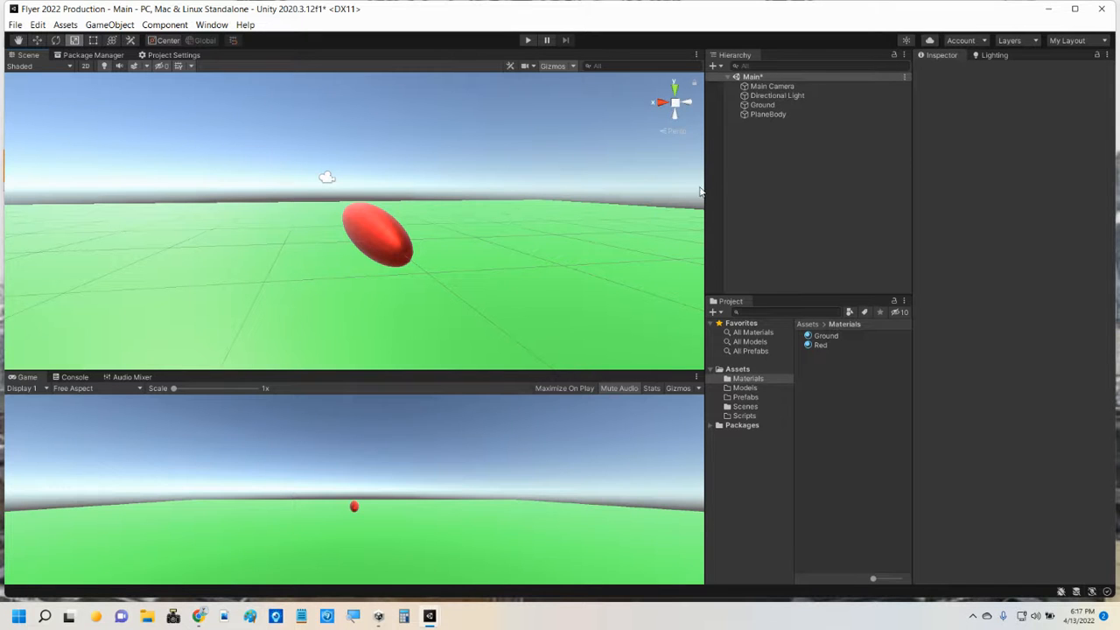
pyautogui.click(763, 114)
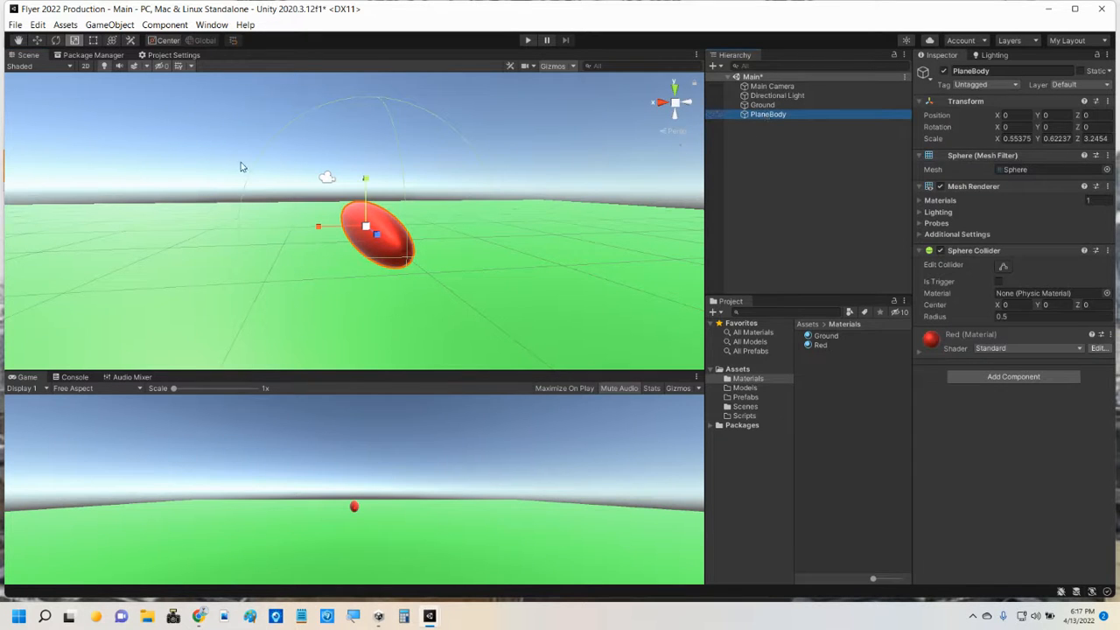
# Activate the Move tool and add a 3D Capsule at the root of the Main scene.
pyautogui.click(38, 41)
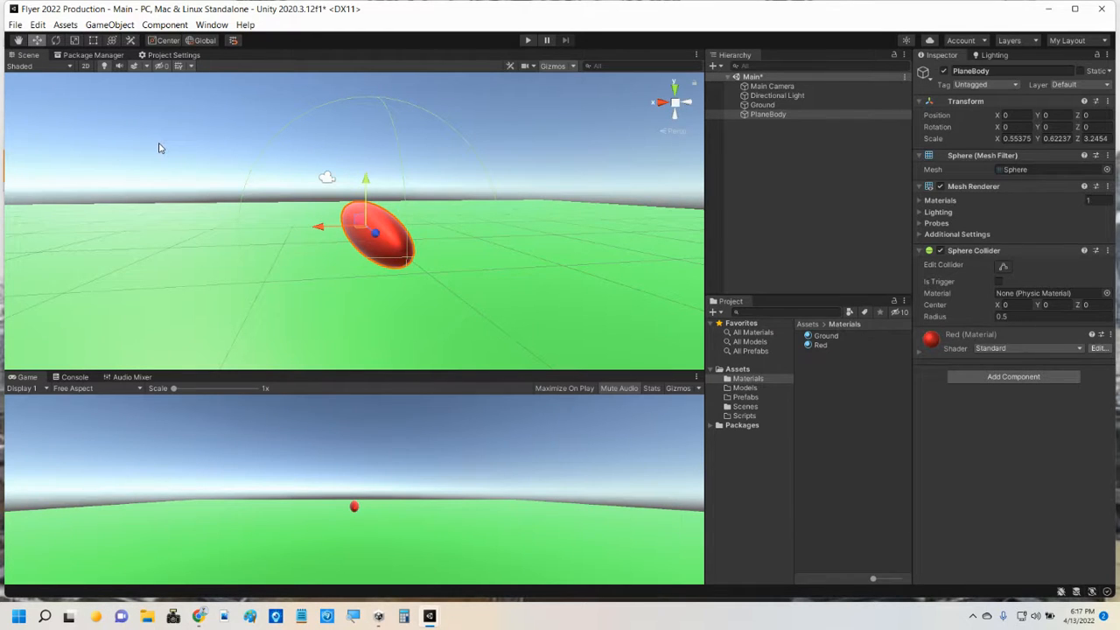
pyautogui.click(767, 132)
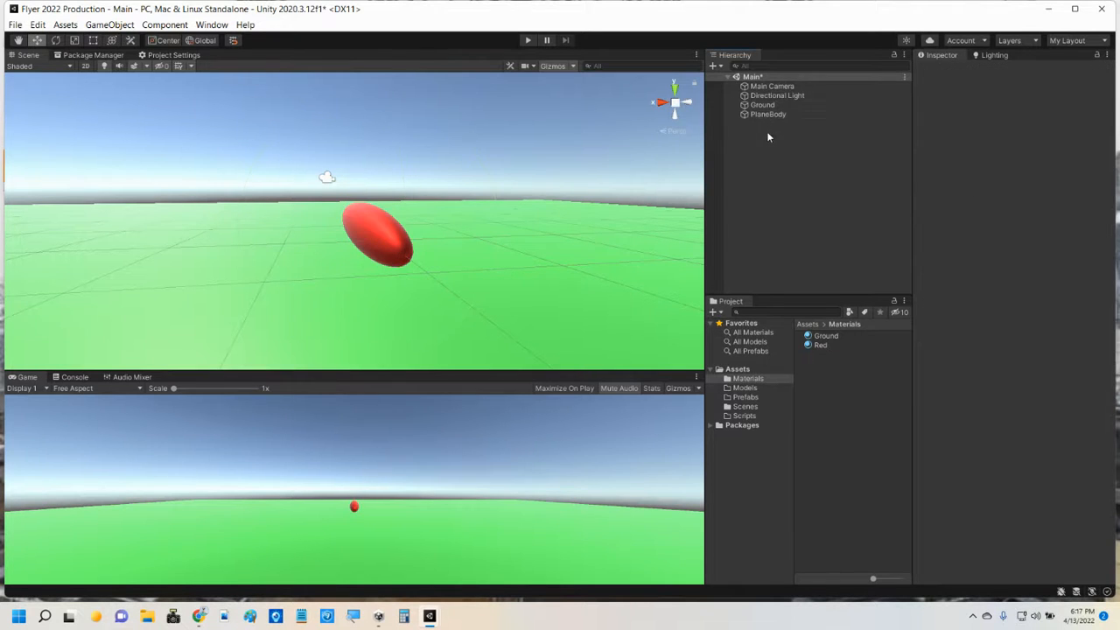
pyautogui.rightClick(767, 131)
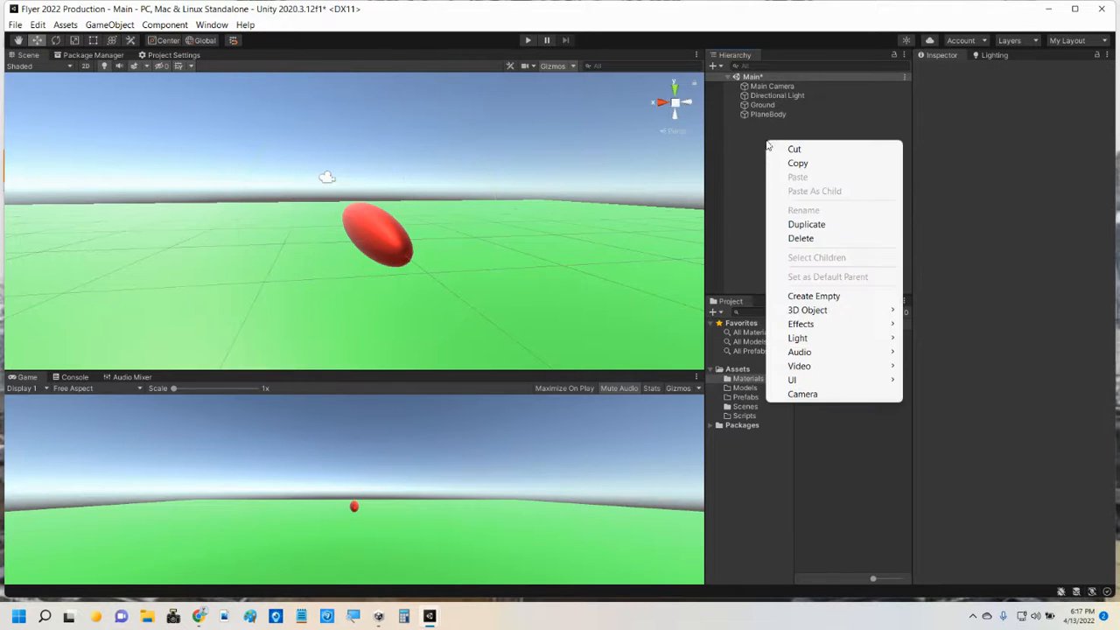
pyautogui.click(743, 195)
pyautogui.rightClick(761, 198)
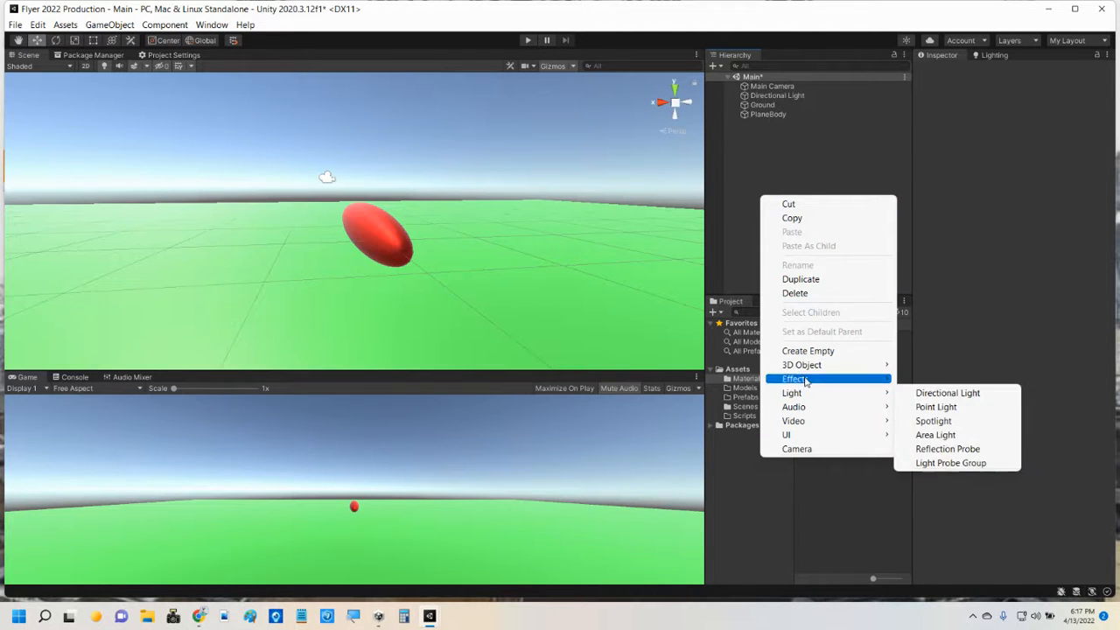
pyautogui.moveTo(826, 368)
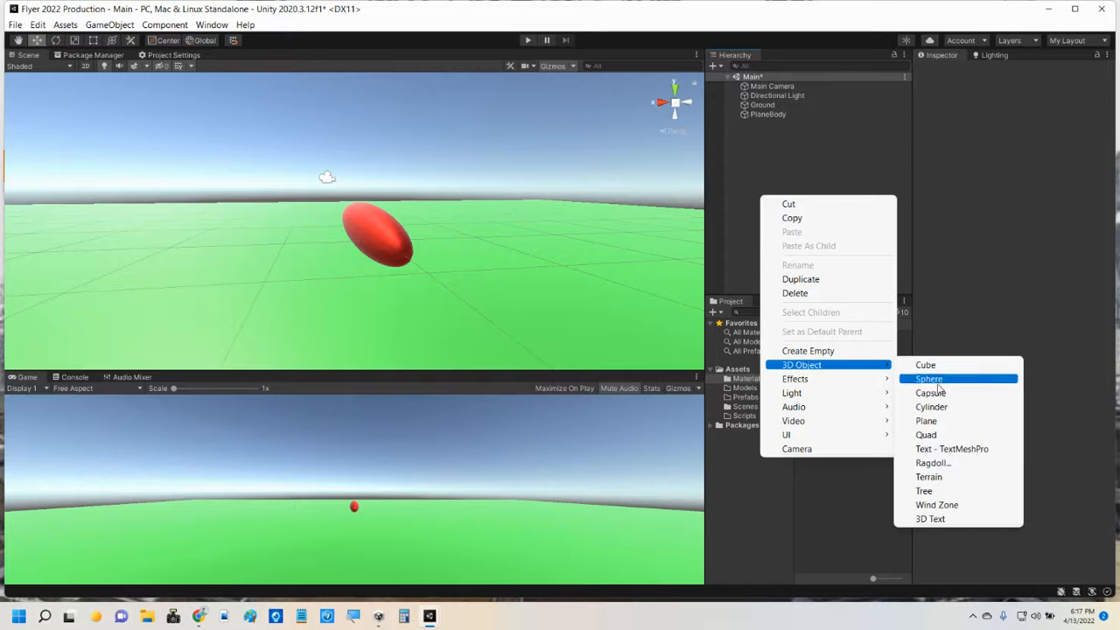
pyautogui.click(919, 392)
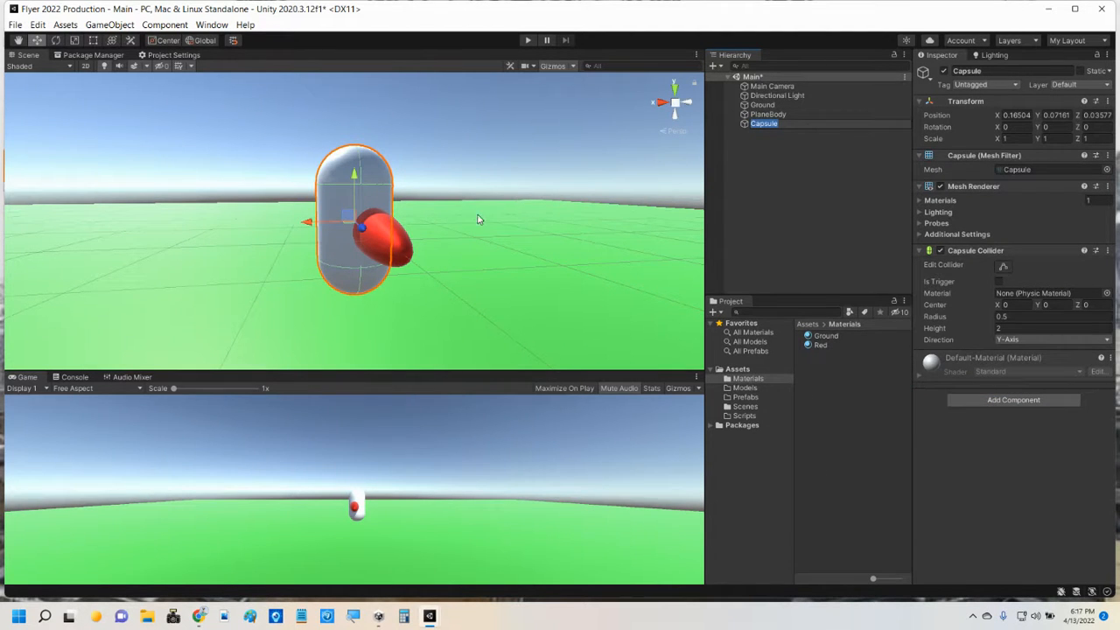
# View the scene from above and reset only the Capsule's position to the origin.
pyautogui.click(674, 89)
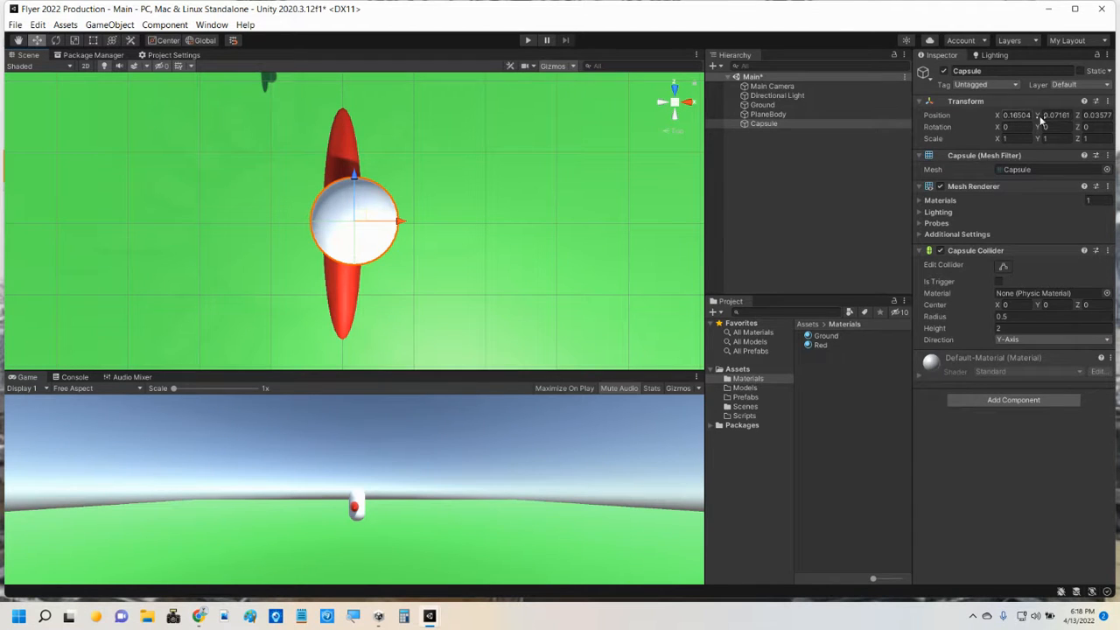
pyautogui.click(1107, 102)
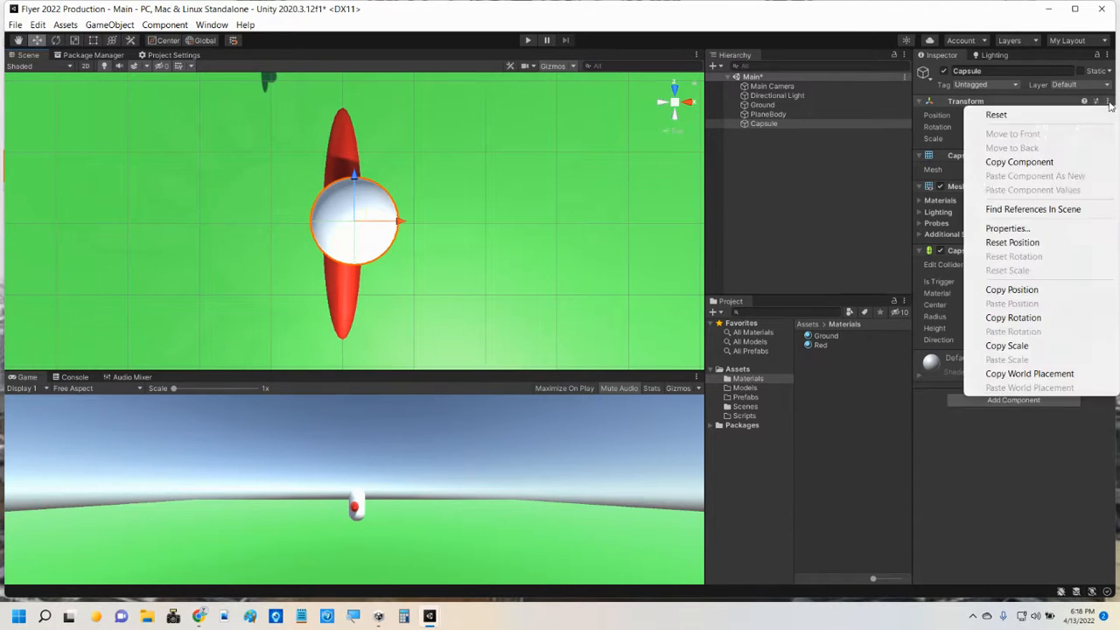
pyautogui.click(1012, 243)
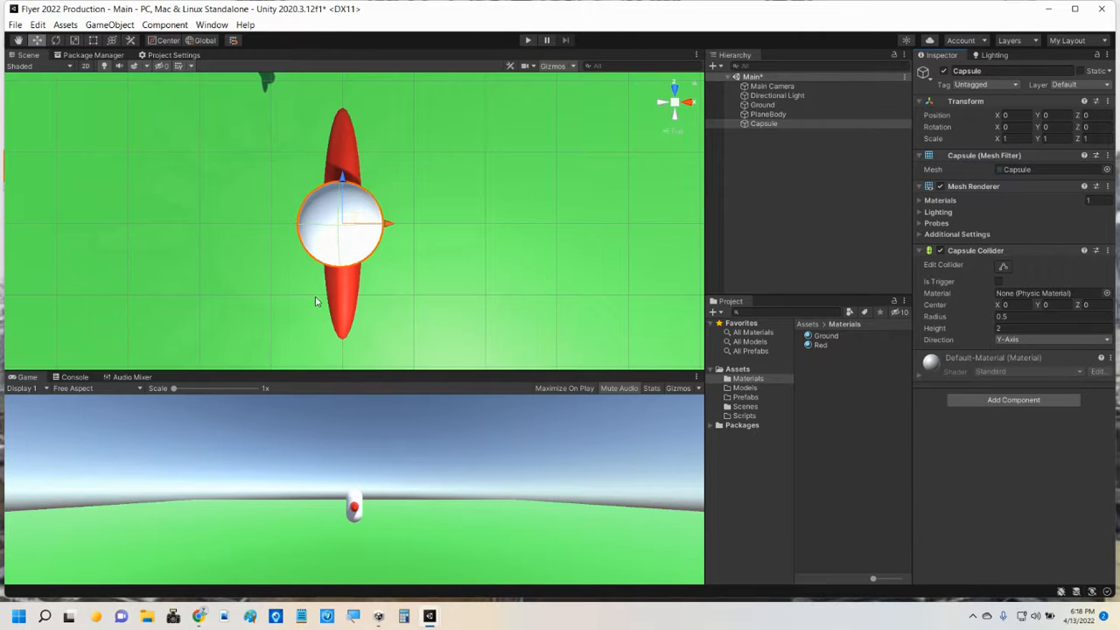
# Set the Capsule's Z rotation to 90 and move it along the X axis to about -0.888.
pyautogui.keyDown('alt'); pyautogui.moveTo(316, 301); pyautogui.dragTo(250, 166); pyautogui.keyUp('alt')
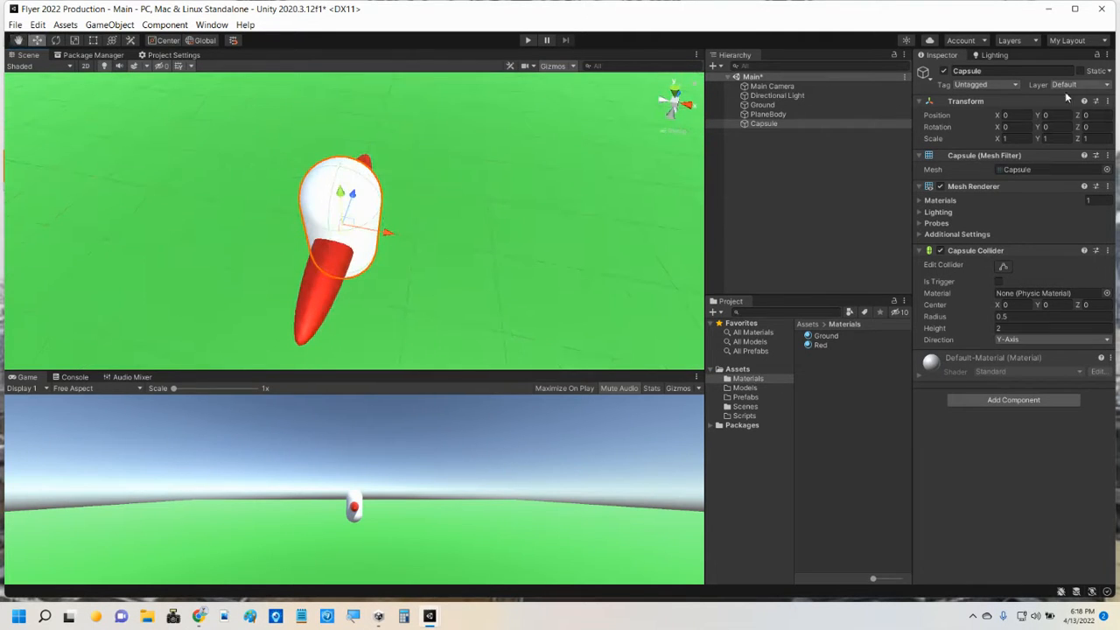
pyautogui.click(1093, 127)
pyautogui.write('90')
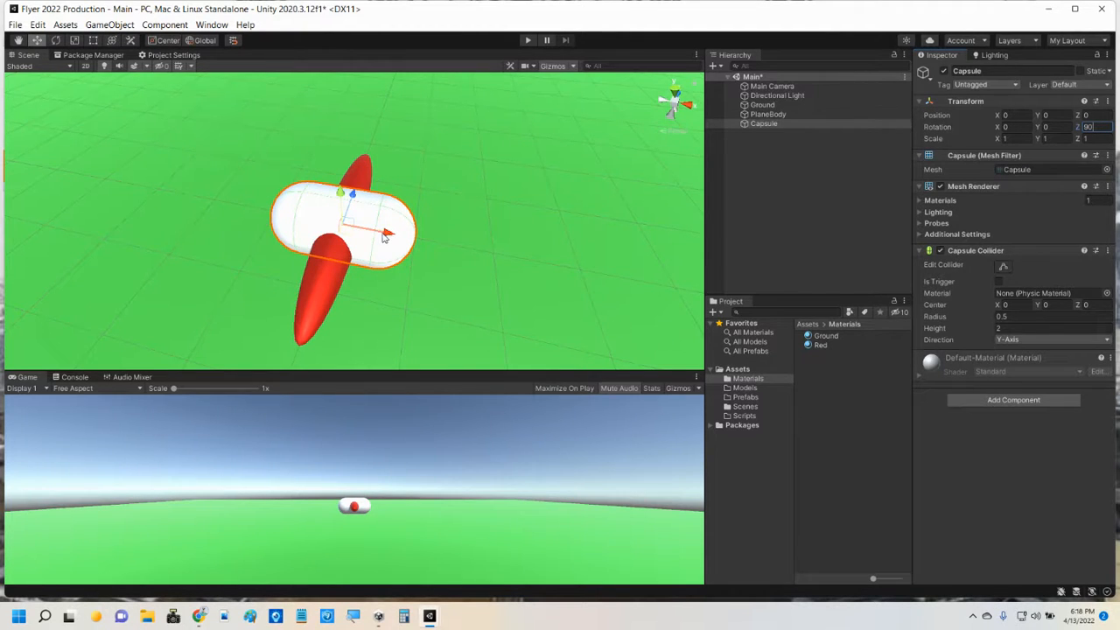
pyautogui.moveTo(385, 233); pyautogui.dragTo(480, 106)
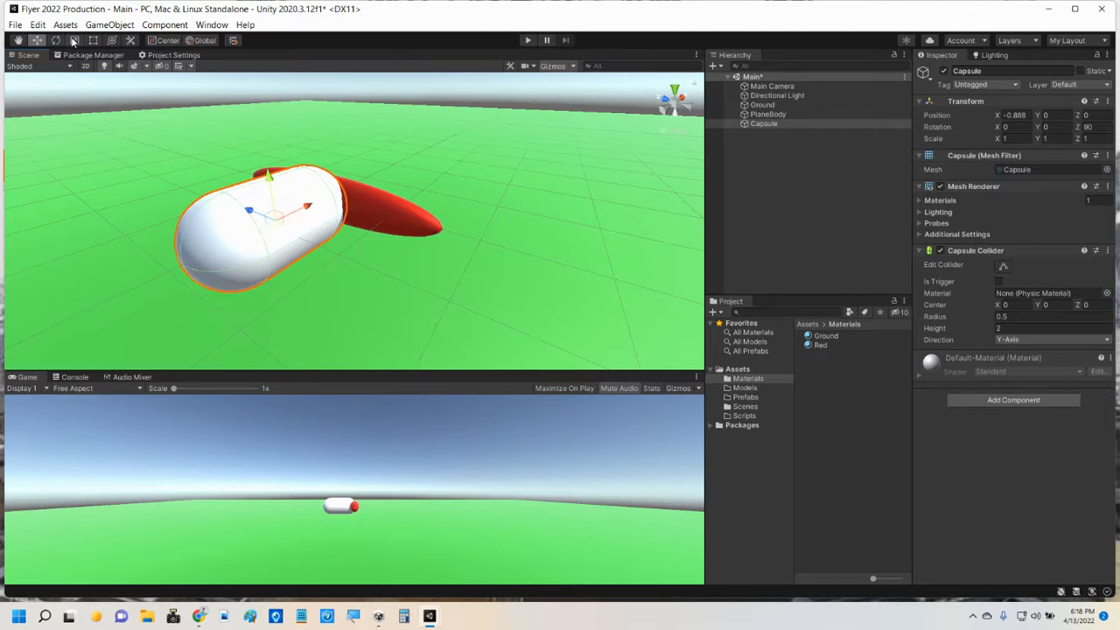
# Flatten the Capsule into a thin wing with the Scale tool, to an X scale of about 0.1.
pyautogui.click(74, 42)
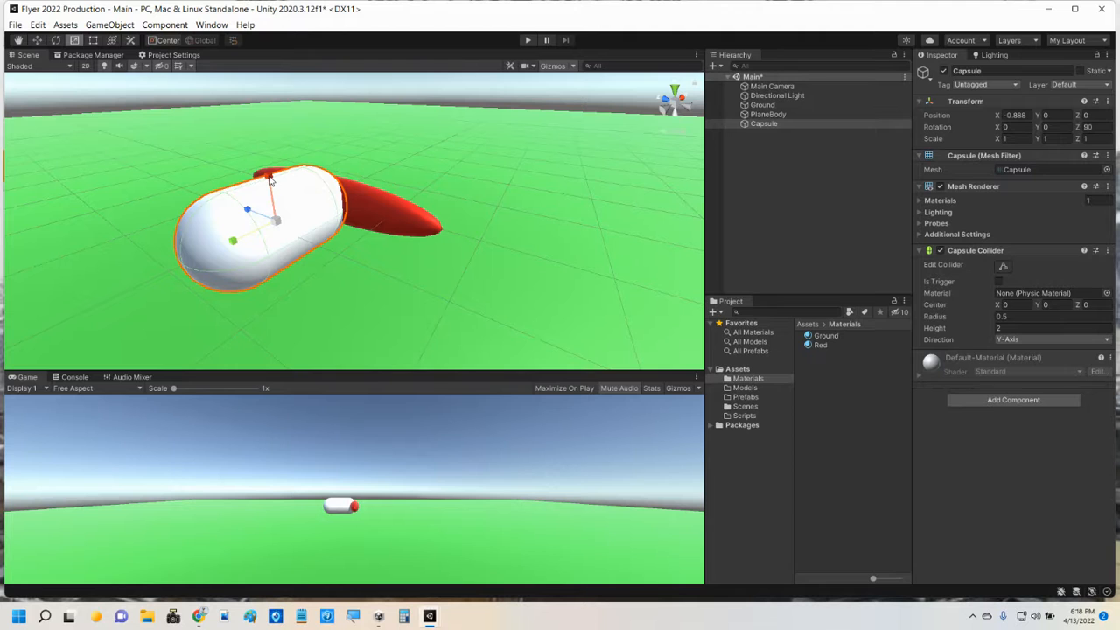
pyautogui.moveTo(270, 179); pyautogui.dragTo(286, 211)
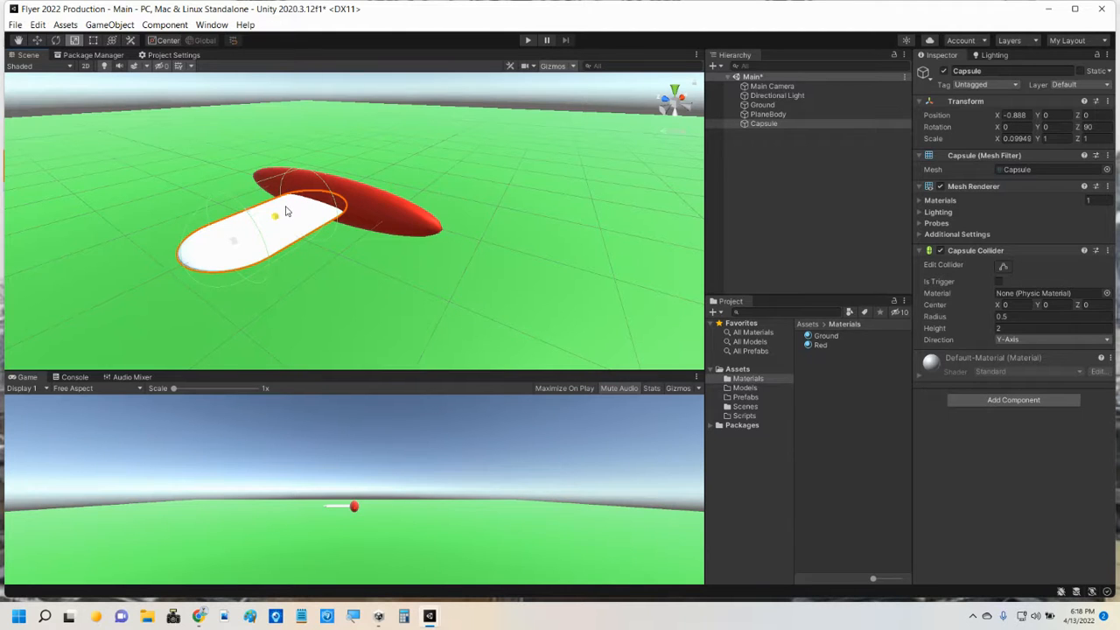
# Thin and narrow the Capsule wing with the Scale tool, to an X scale of about 0.079 and a Z scale of about 0.632.
pyautogui.moveTo(285, 211); pyautogui.dragTo(287, 207)
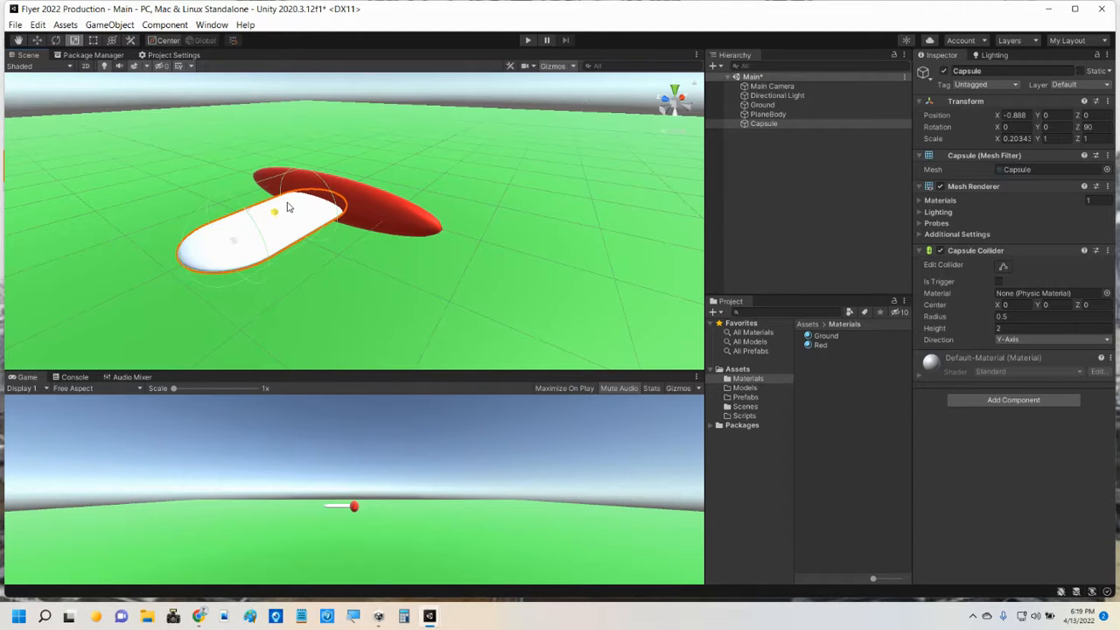
pyautogui.moveTo(287, 207); pyautogui.dragTo(293, 211)
pyautogui.keyDown('alt'); pyautogui.moveTo(152, 274); pyautogui.dragTo(332, 282); pyautogui.keyUp('alt')
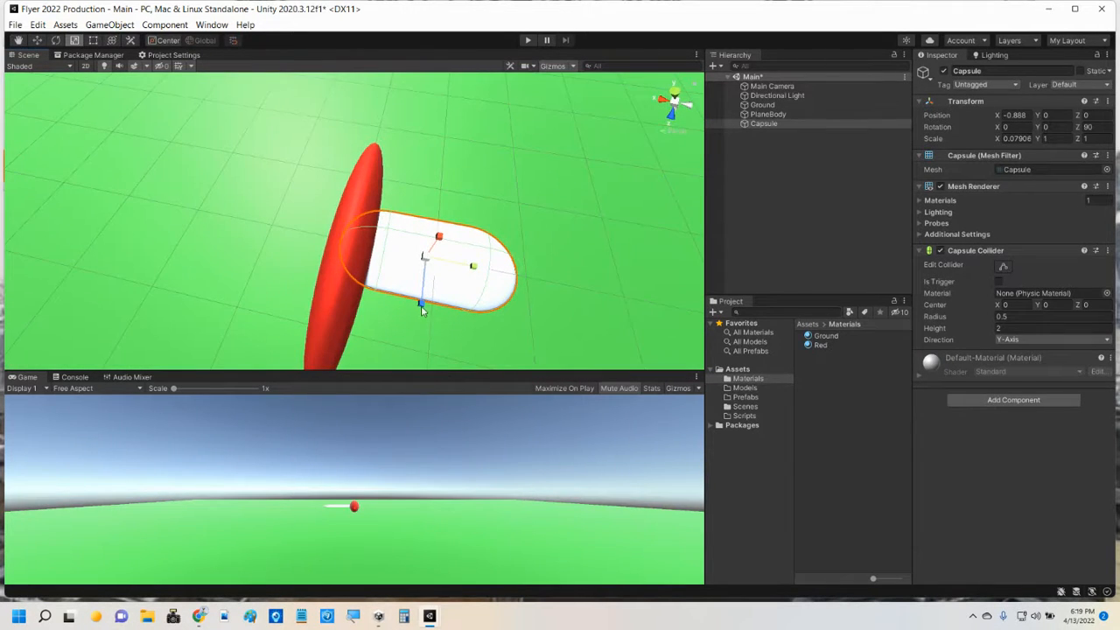
pyautogui.moveTo(421, 305); pyautogui.dragTo(346, 308)
# View the scene from directly above, turn off 3D Icons and hide all gizmos in the Scene view.
pyautogui.click(686, 102)
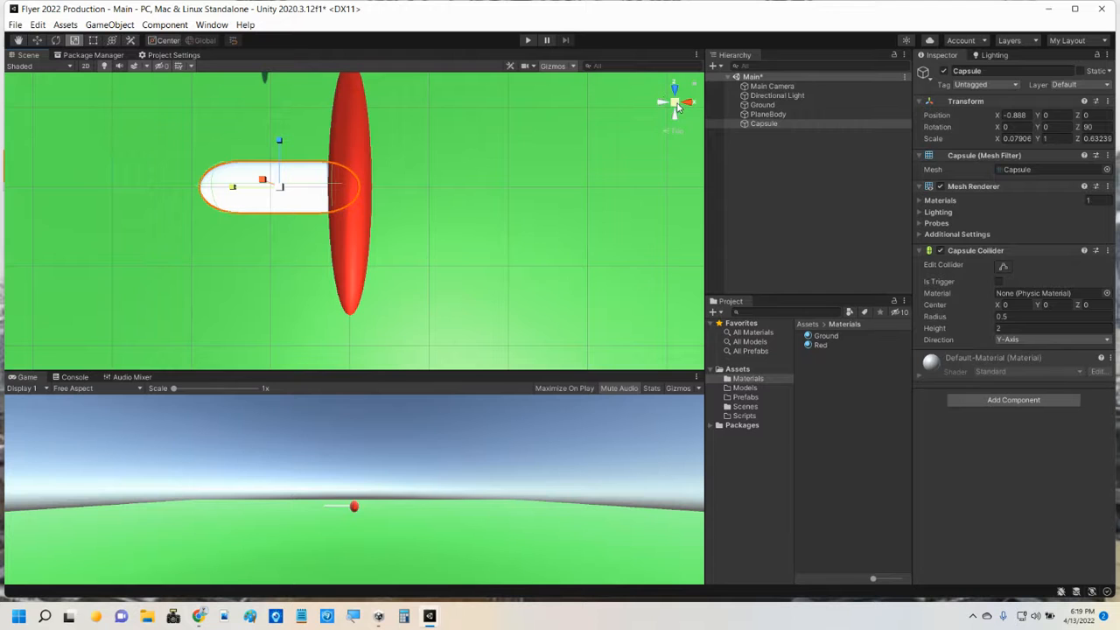
pyautogui.click(674, 102)
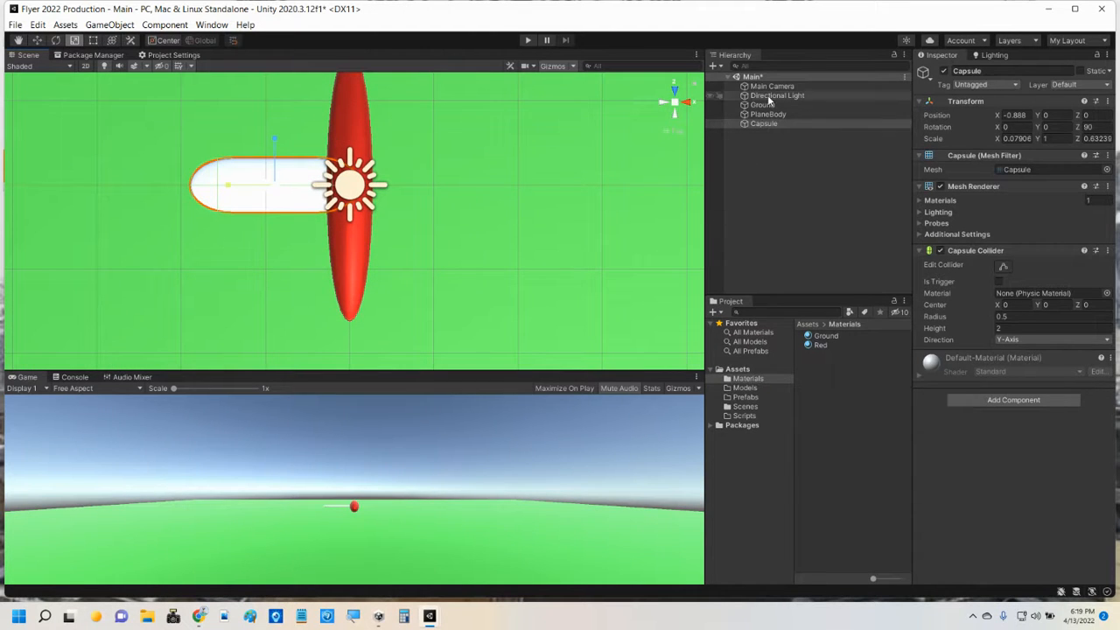
pyautogui.click(573, 65)
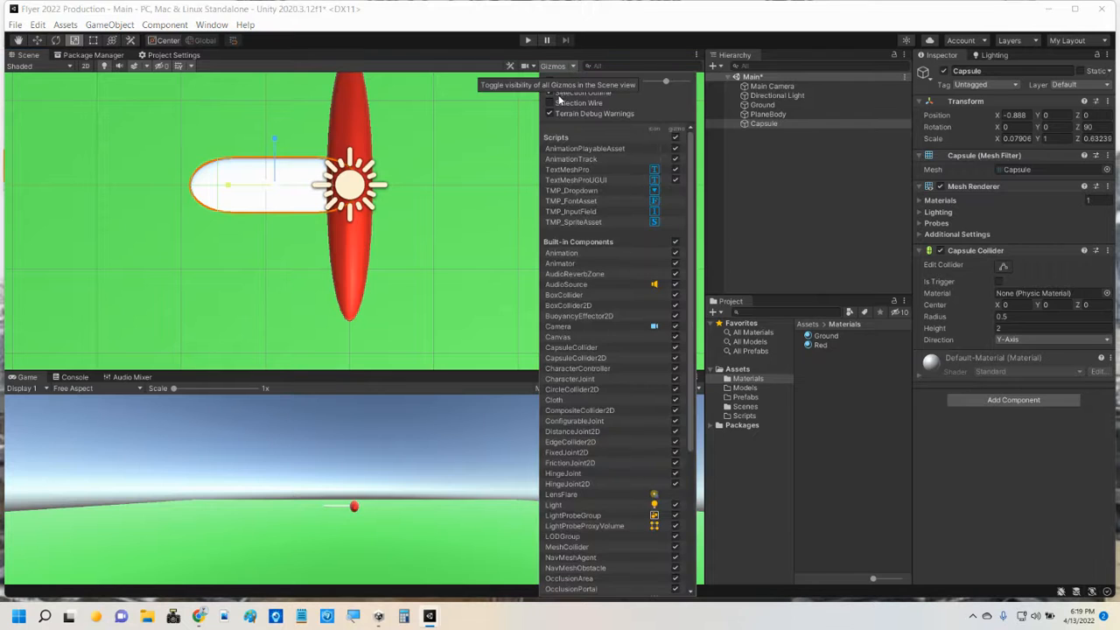
pyautogui.click(550, 83)
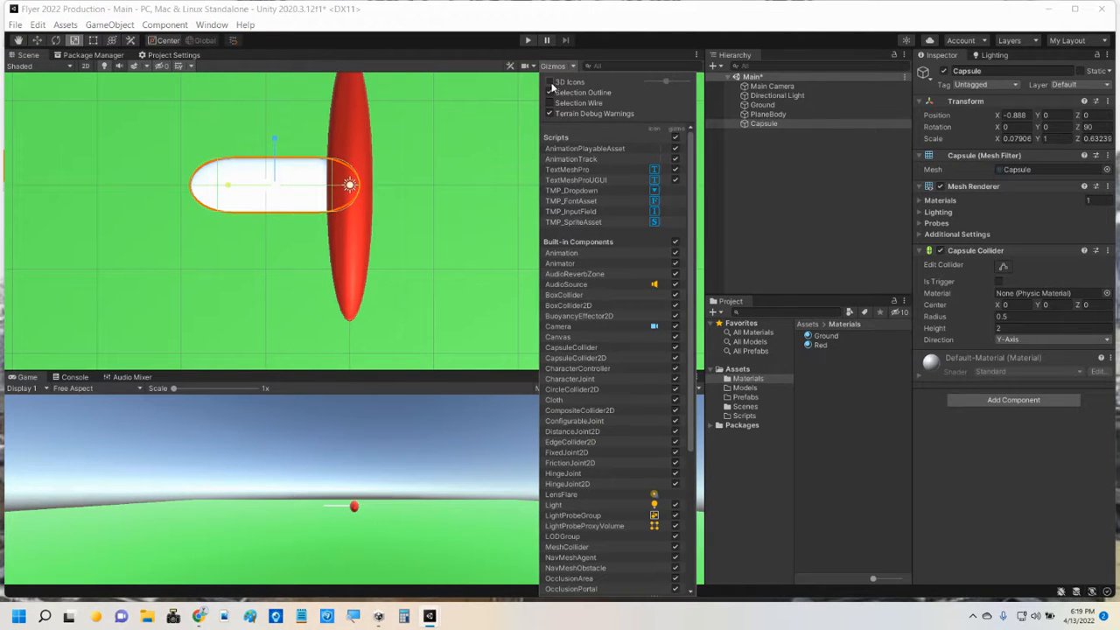
pyautogui.click(560, 70)
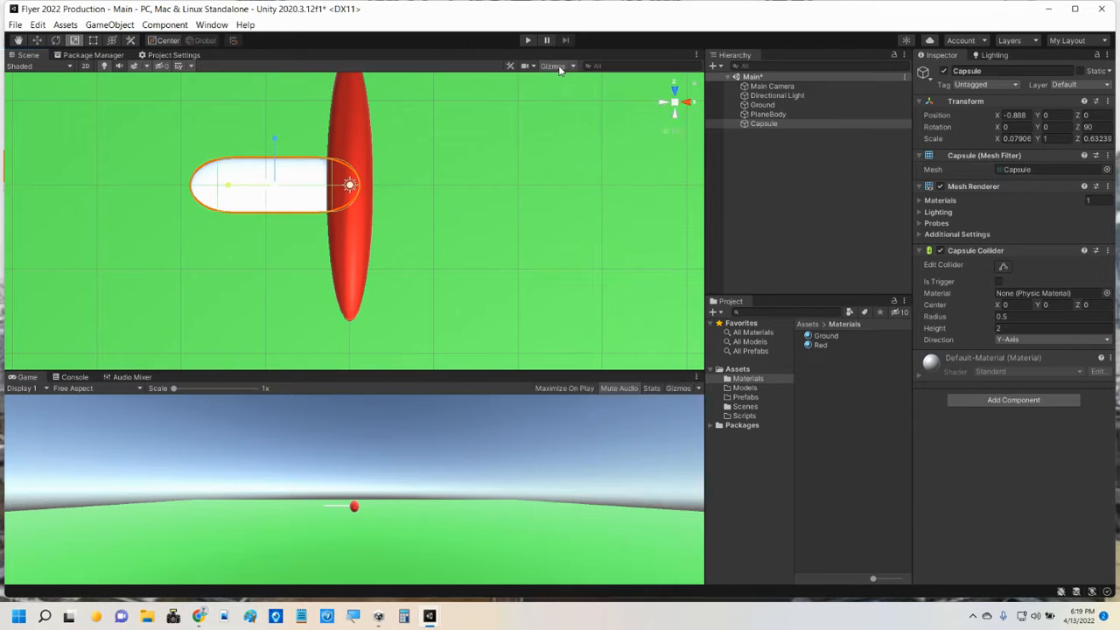
pyautogui.click(557, 68)
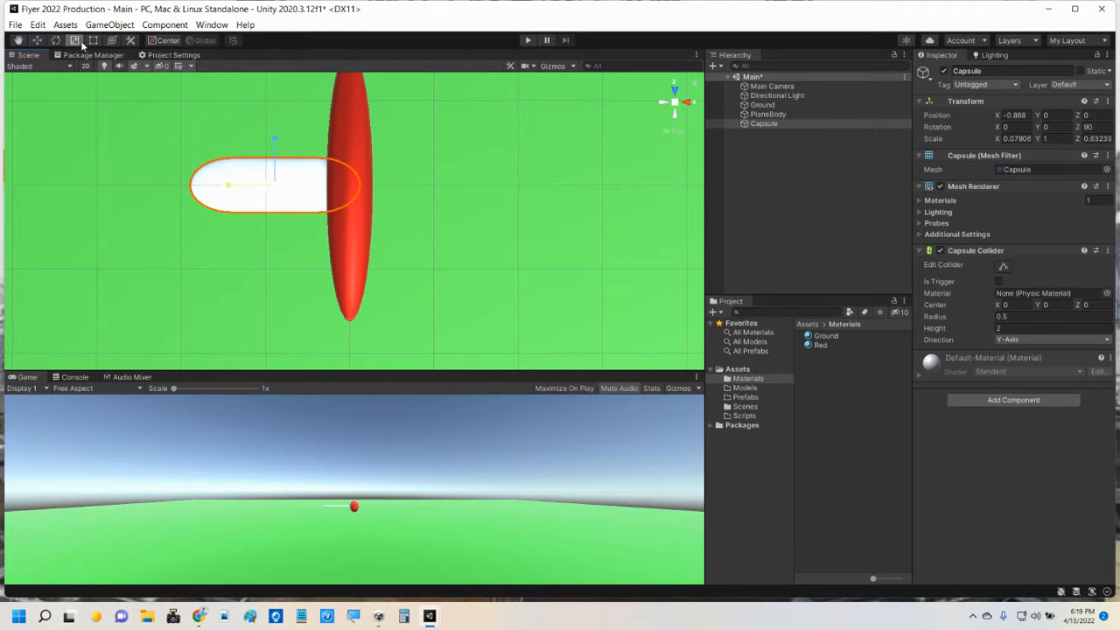
# Move the Capsule wing forward along the Z axis with the Move tool, to a Z position of about 0.236.
pyautogui.click(37, 41)
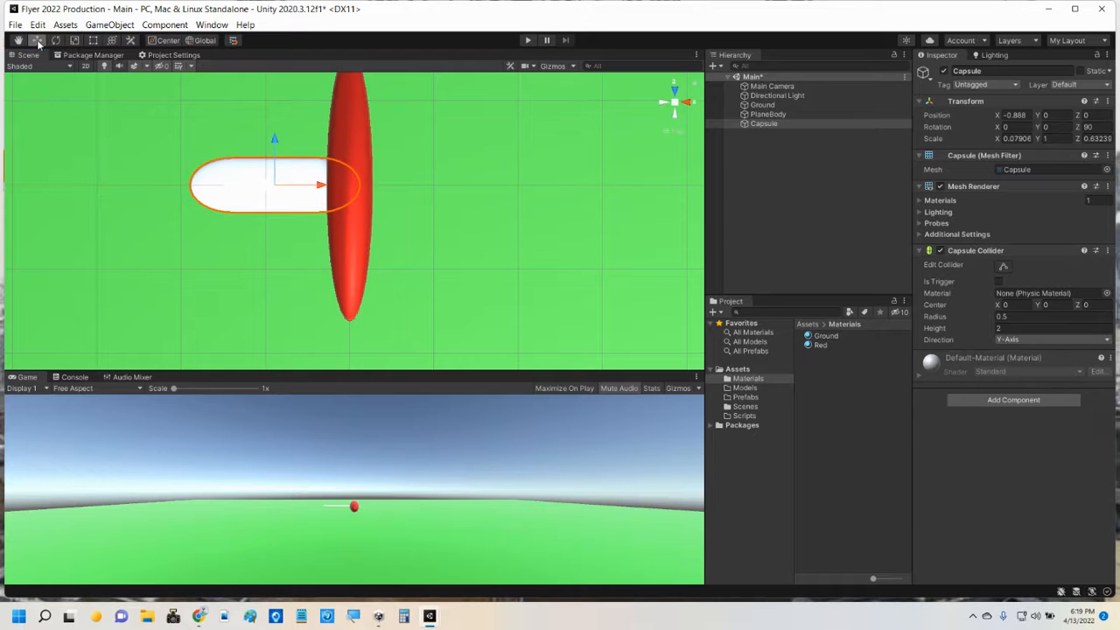
pyautogui.click(357, 163)
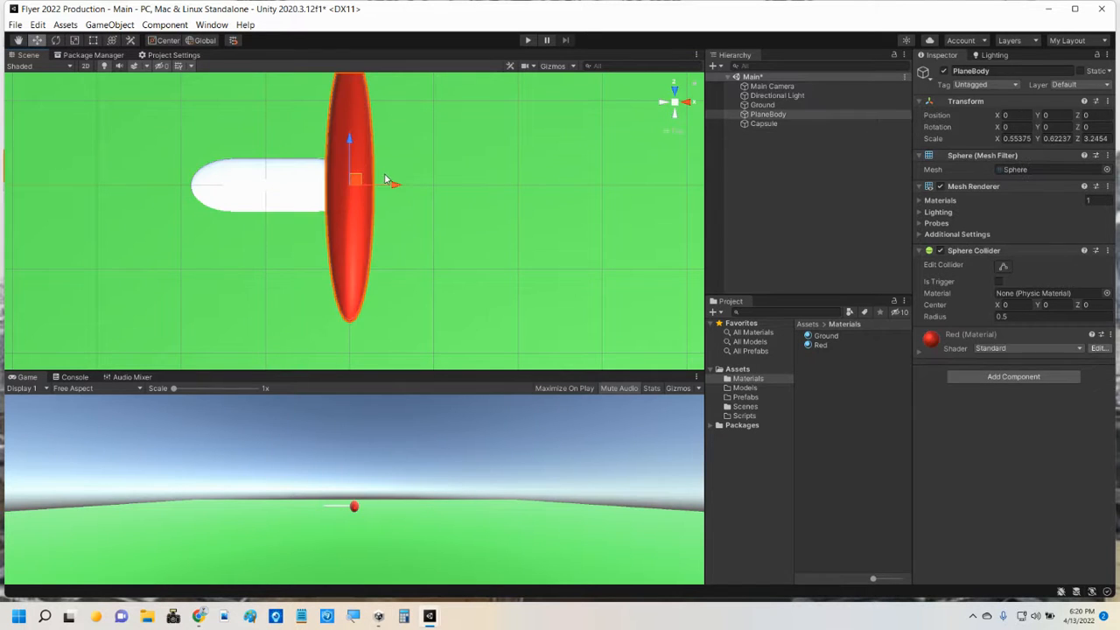
pyautogui.moveTo(415, 145); pyautogui.dragTo(477, 178, button='middle')
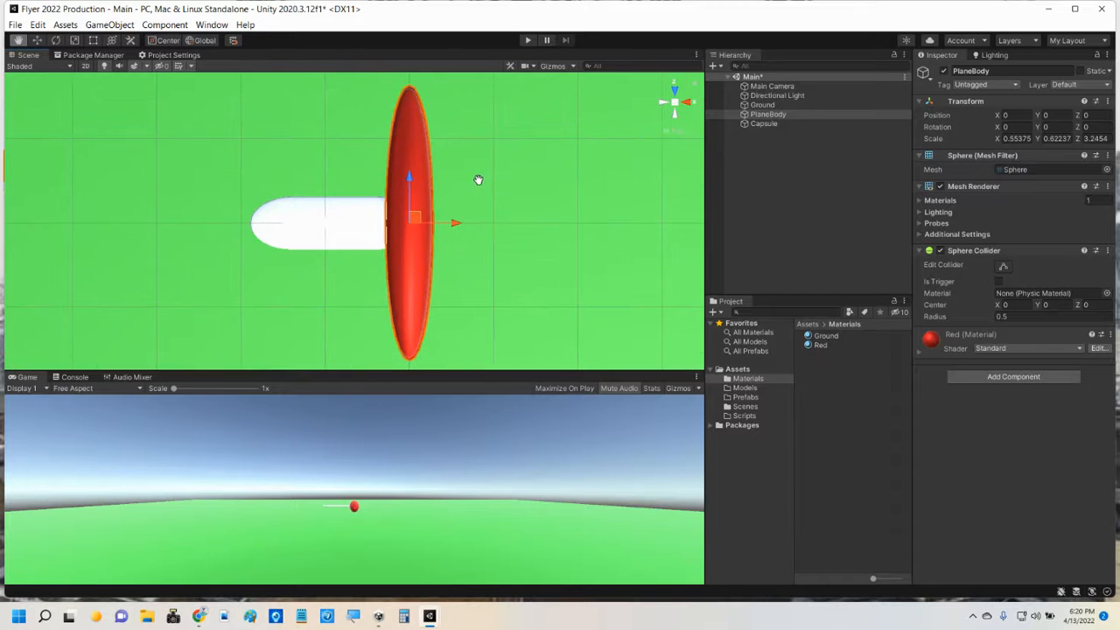
pyautogui.click(366, 226)
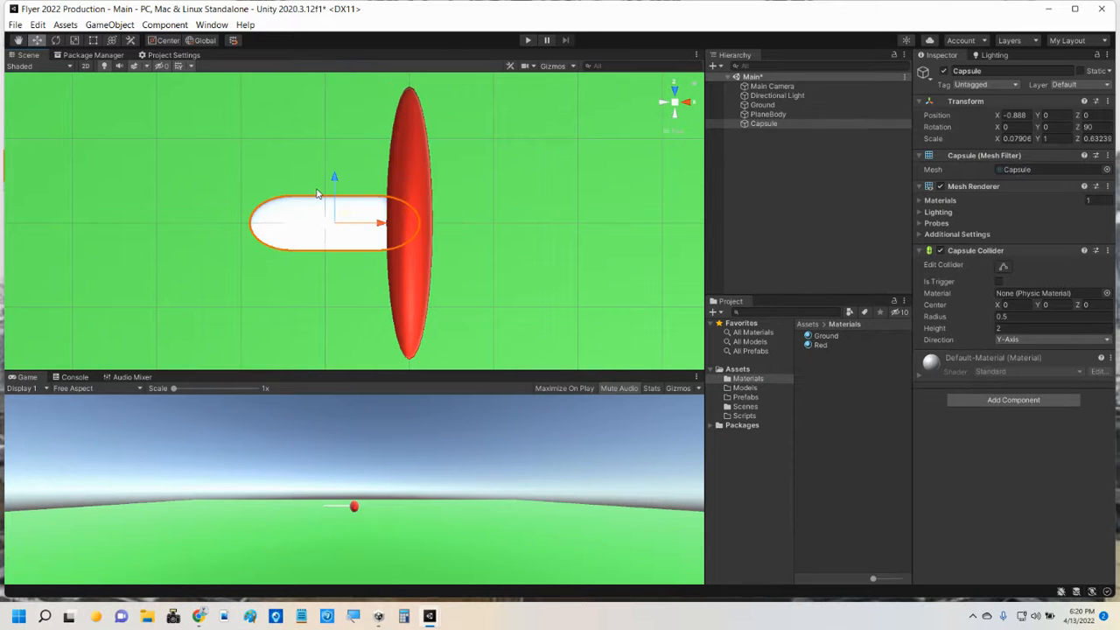
pyautogui.moveTo(335, 192); pyautogui.dragTo(335, 170)
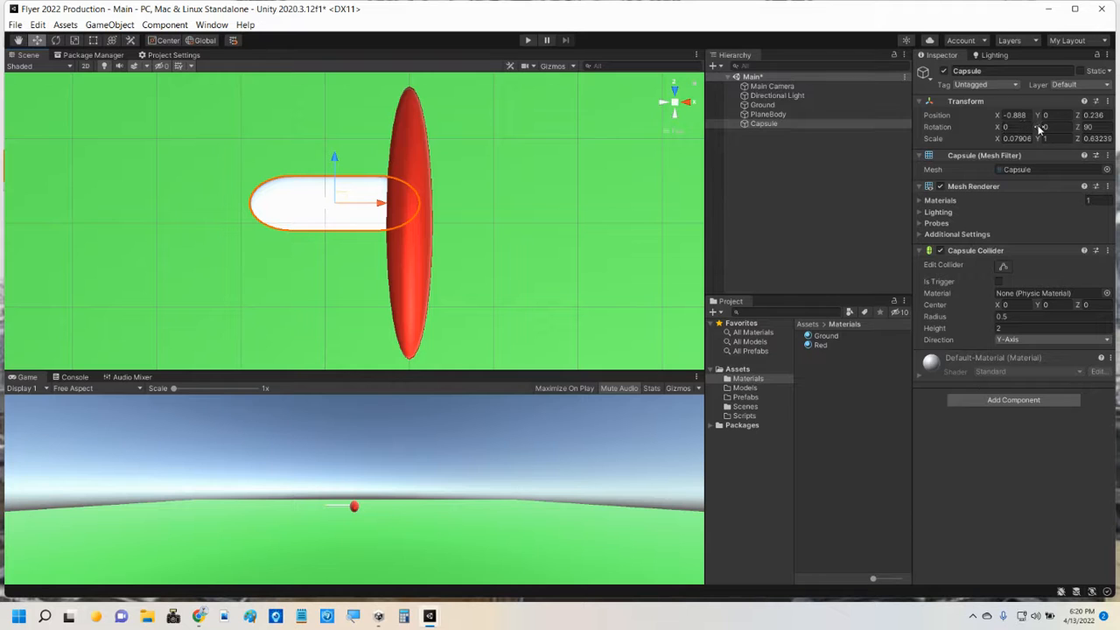
# Sweep the Capsule wing back by setting its Y rotation to about -20.04, and check it against the body.
pyautogui.moveTo(1039, 129); pyautogui.dragTo(652, 152)
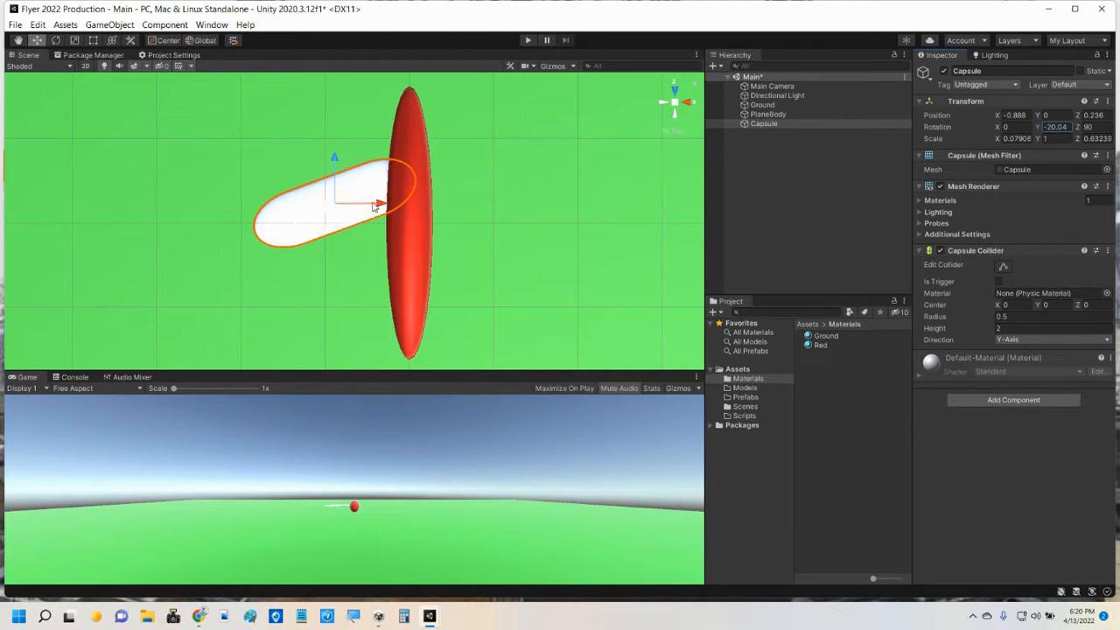
pyautogui.keyDown('alt'); pyautogui.moveTo(296, 287); pyautogui.dragTo(407, 72); pyautogui.keyUp('alt')
pyautogui.moveTo(679, 129)
pyautogui.keyDown('alt'); pyautogui.mouseDown()
pyautogui.moveTo(526, 201)
pyautogui.moveTo(325, 240)
pyautogui.moveTo(492, 238)
pyautogui.moveTo(333, 219)
pyautogui.moveTo(325, 289)
pyautogui.moveTo(283, 362)
pyautogui.moveTo(312, 325)
pyautogui.moveTo(316, 239)
pyautogui.moveTo(342, 219)
pyautogui.moveTo(413, 200)
pyautogui.moveTo(472, 239)
pyautogui.moveTo(455, 268)
pyautogui.mouseUp(); pyautogui.keyUp('alt')
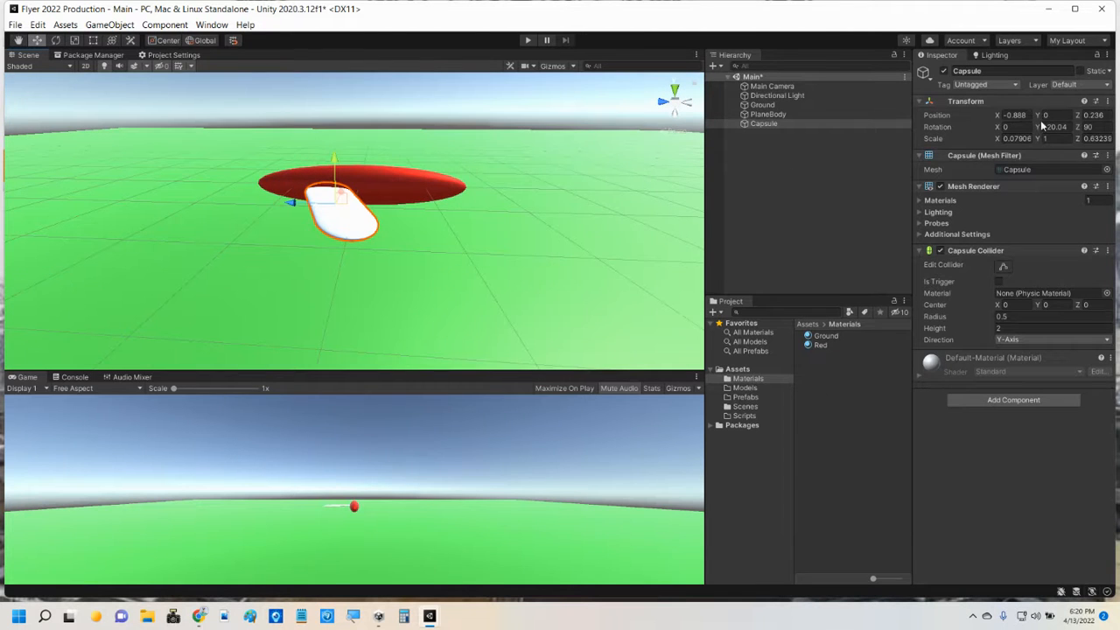
pyautogui.keyDown('alt'); pyautogui.moveTo(503, 220); pyautogui.dragTo(493, 242); pyautogui.keyUp('alt')
pyautogui.click(287, 203)
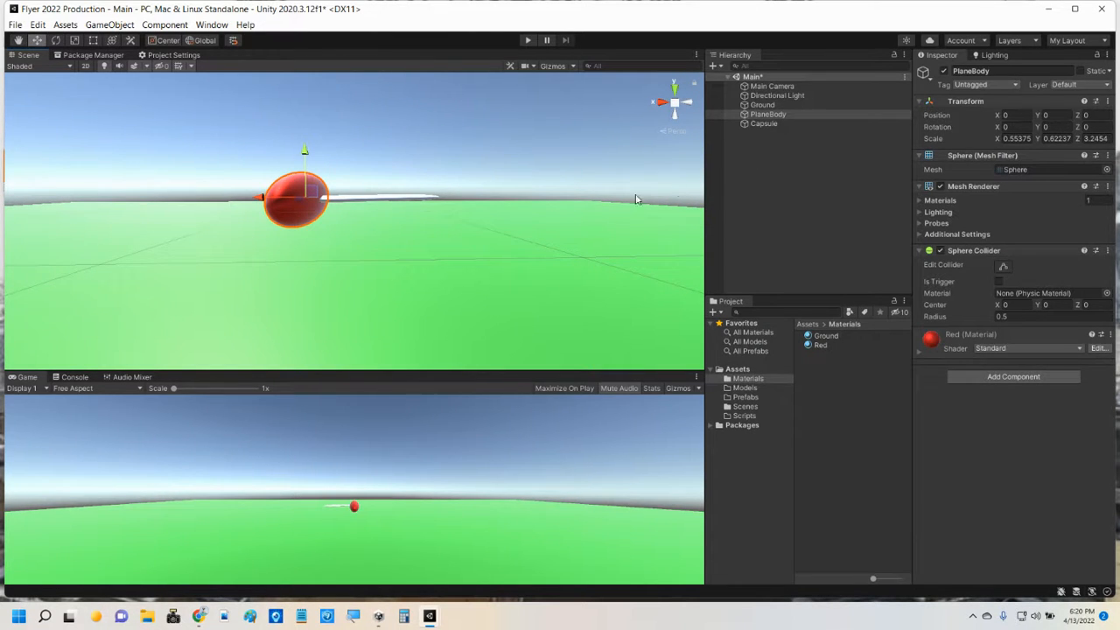
pyautogui.press('alt')
pyautogui.keyDown('alt'); pyautogui.moveTo(304, 229); pyautogui.dragTo(312, 171); pyautogui.keyUp('alt')
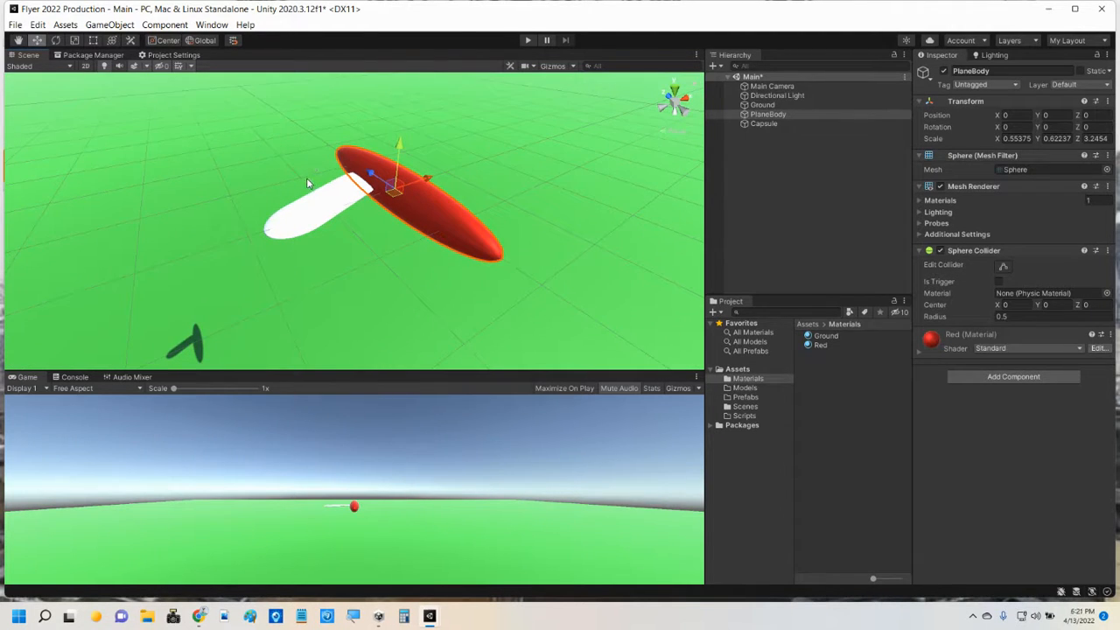
# Rename the Capsule as LeftWing.
pyautogui.click(675, 91)
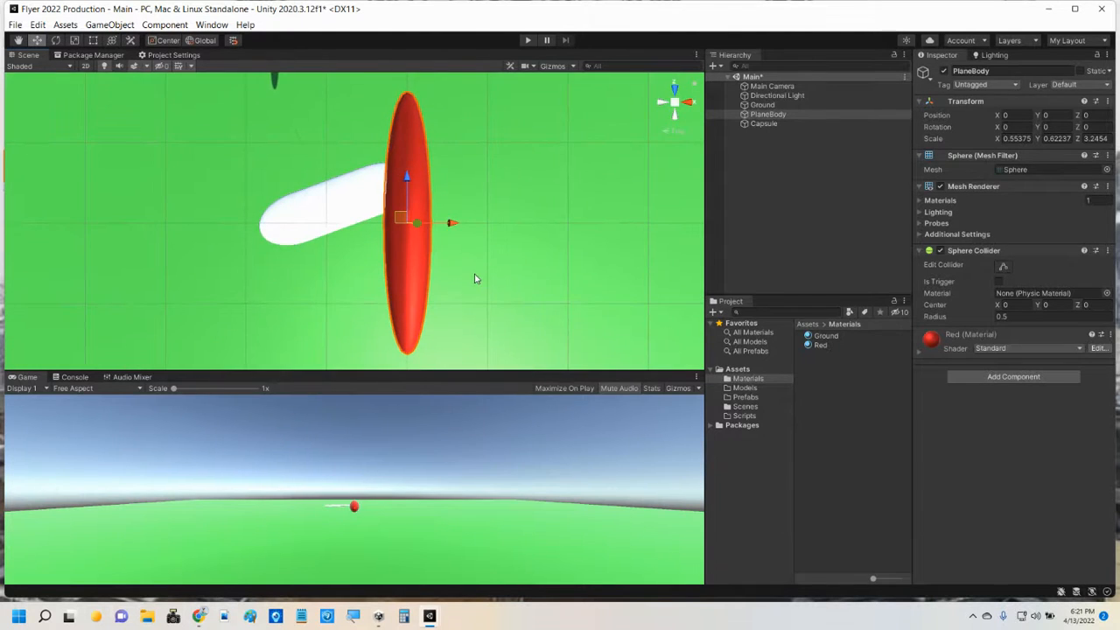
pyautogui.click(361, 205)
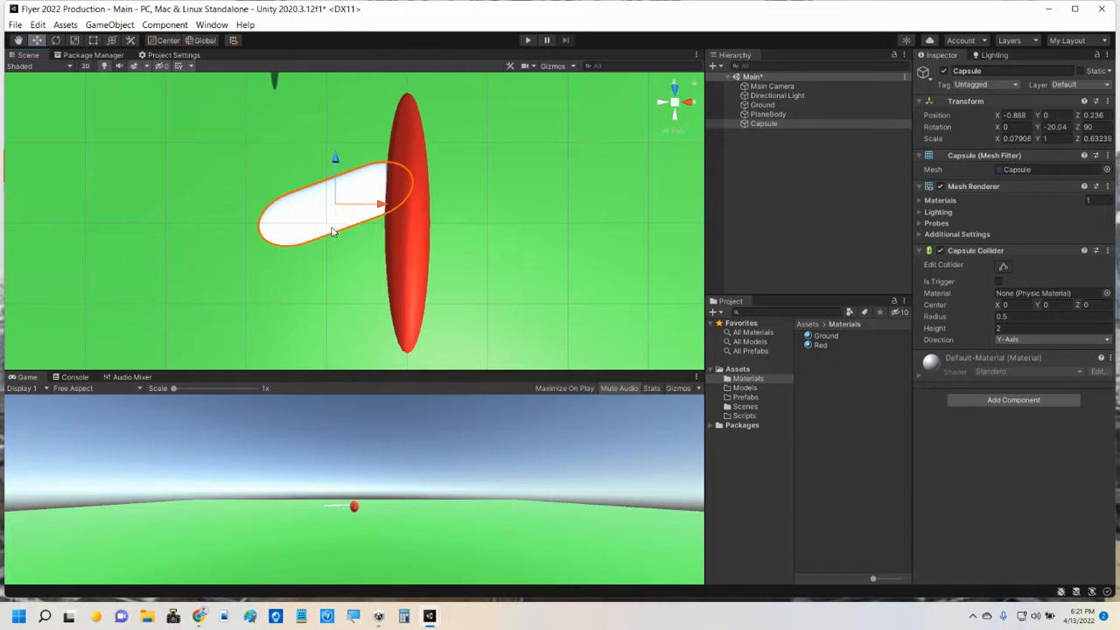
pyautogui.click(766, 125)
pyautogui.click(765, 125)
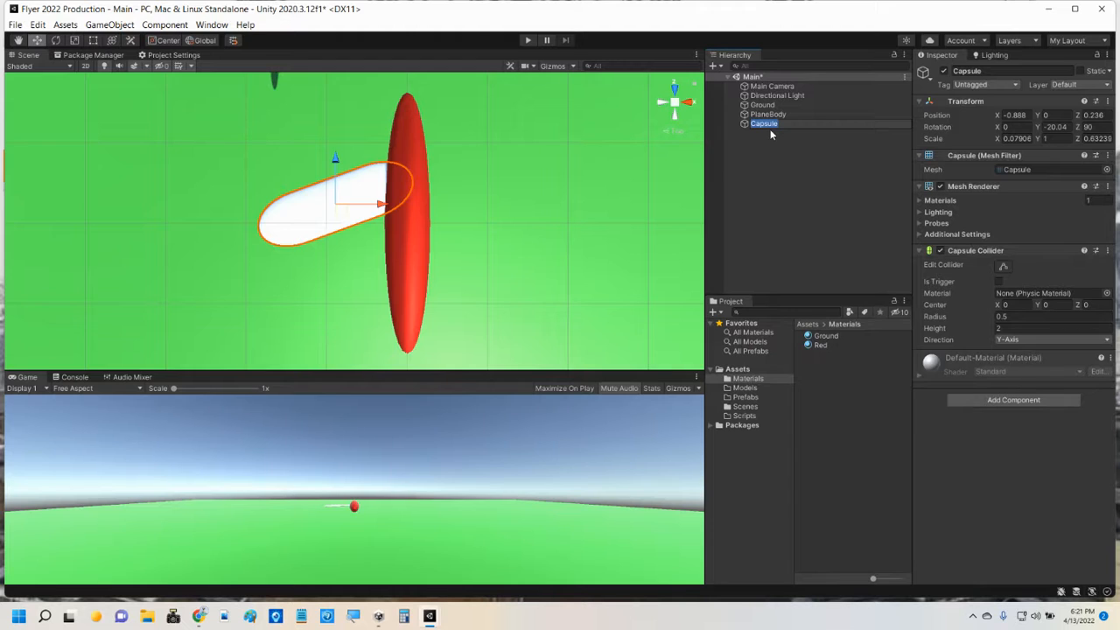
pyautogui.write('LeftWing')
pyautogui.press('Return')
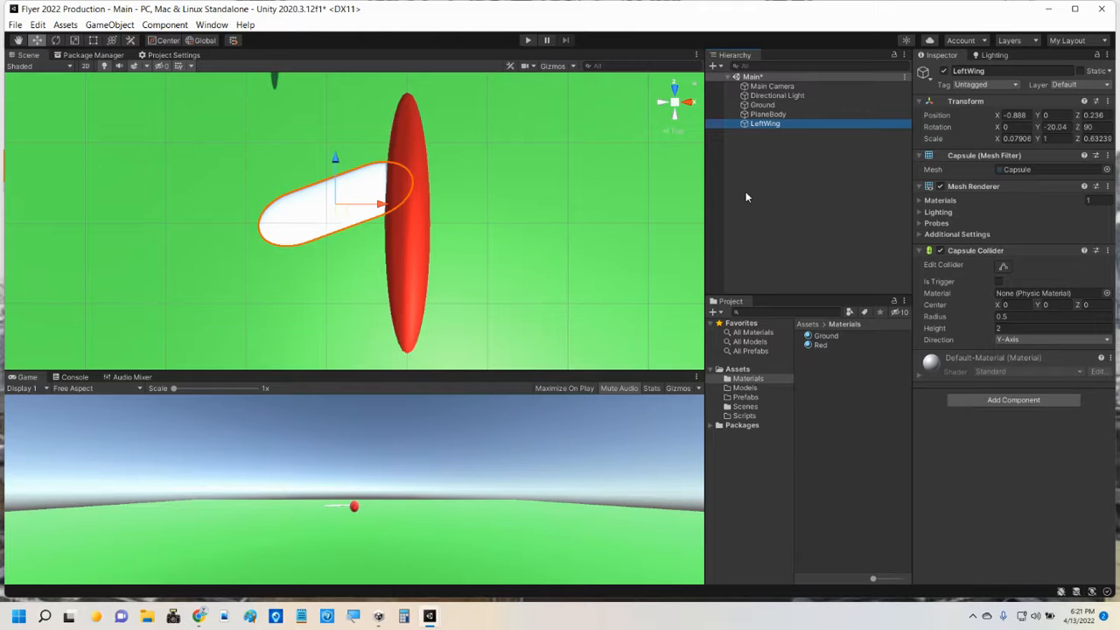
# Duplicate LeftWing and rename the copy as RightWing.
pyautogui.hotkey('ctrl', 'd')
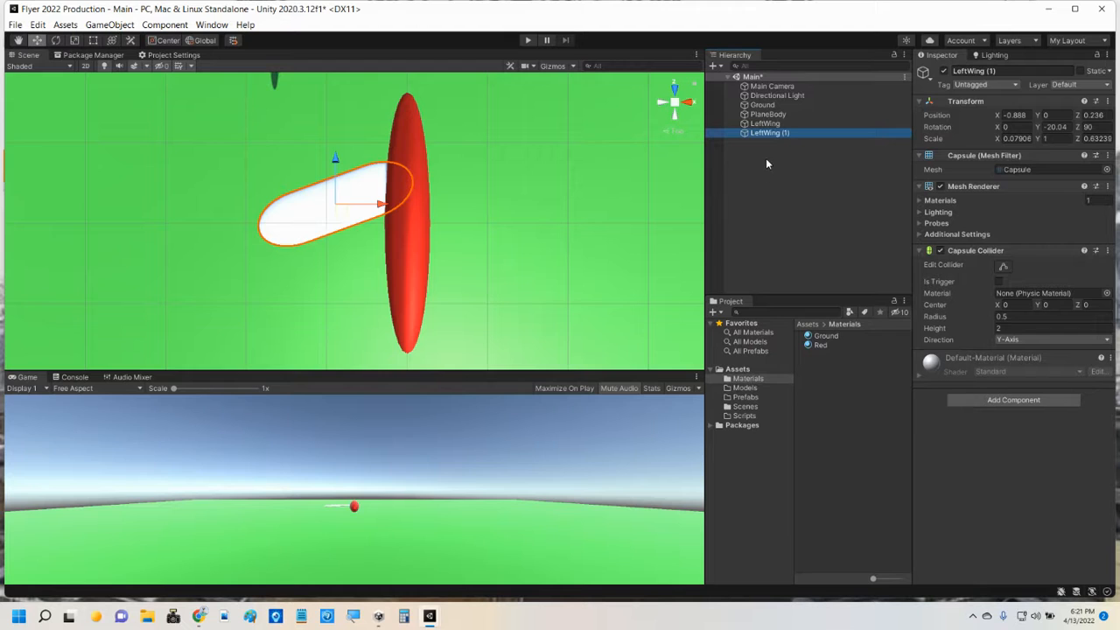
pyautogui.click(774, 133)
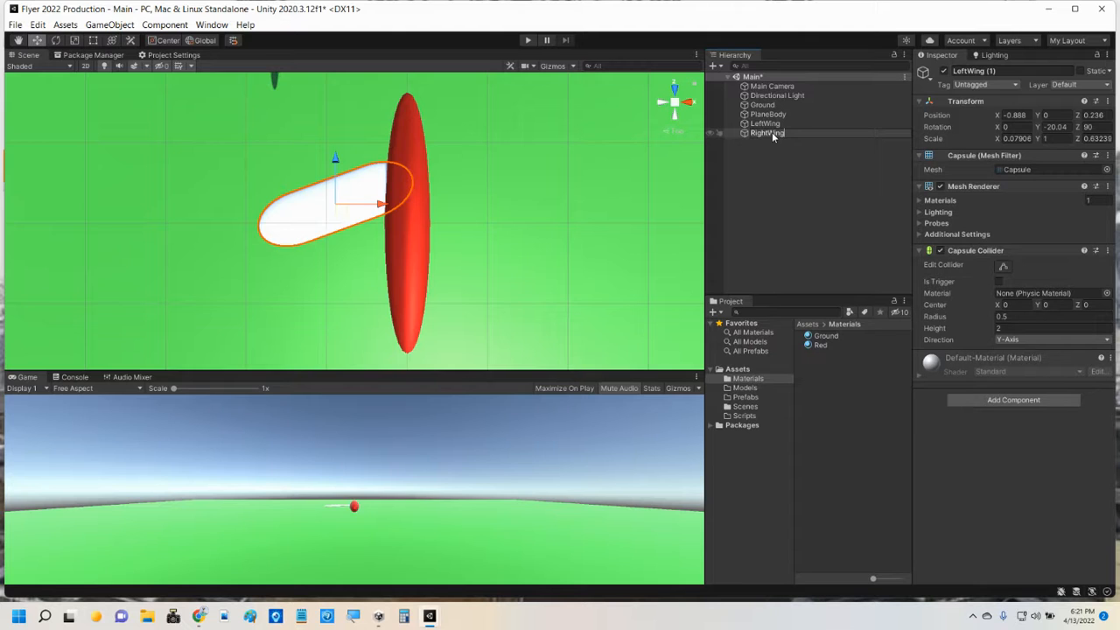
pyautogui.press('Return')
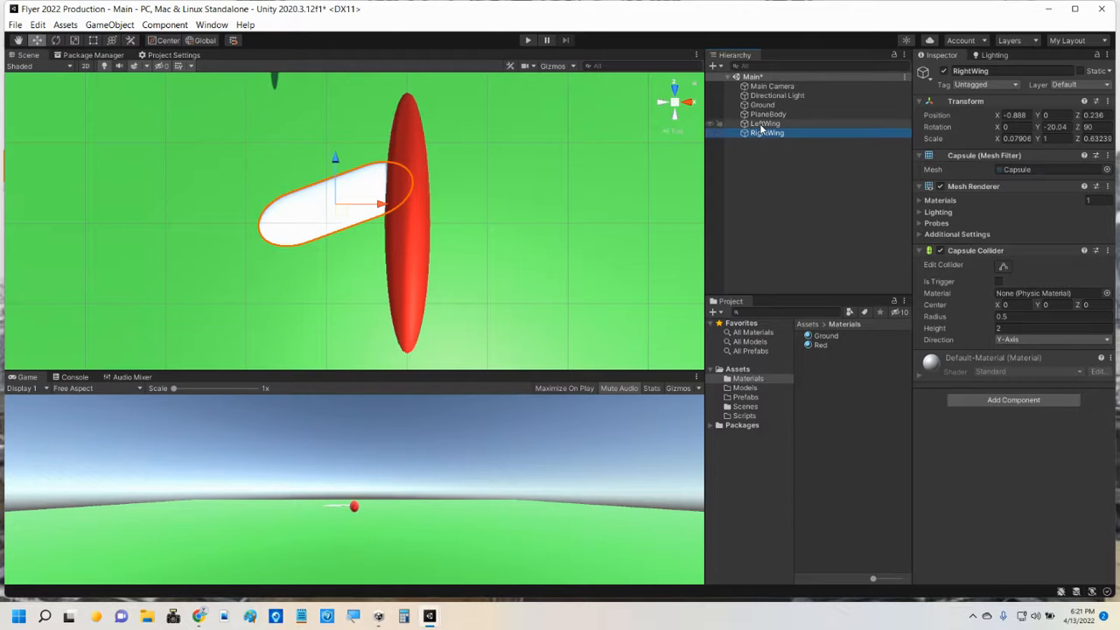
# Set LeftWing's Y rotation to -20.
pyautogui.click(761, 125)
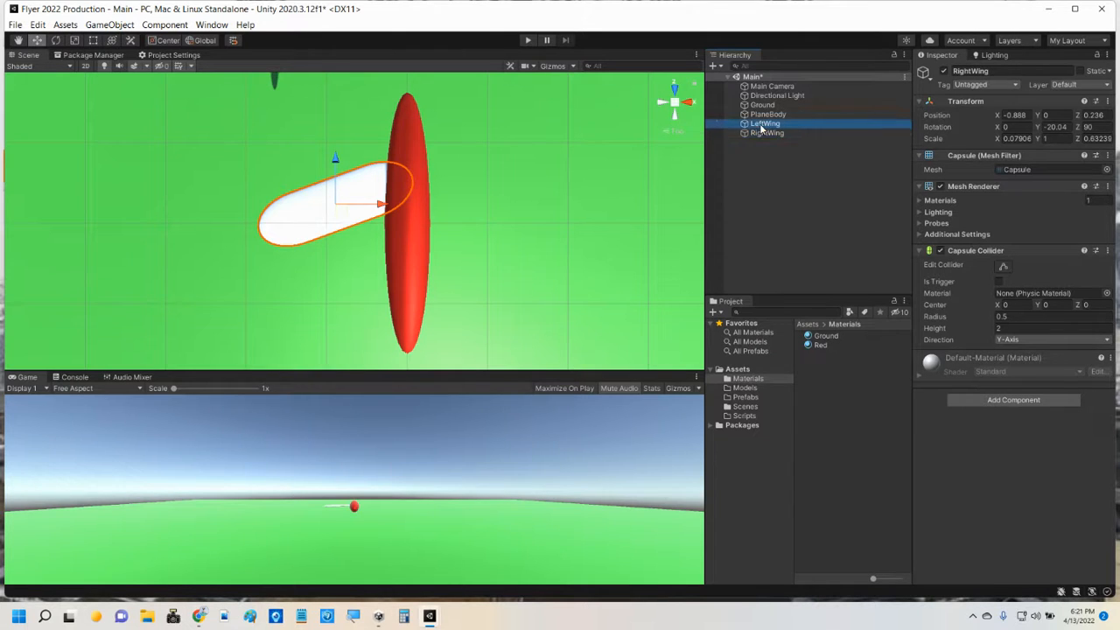
pyautogui.click(1070, 127)
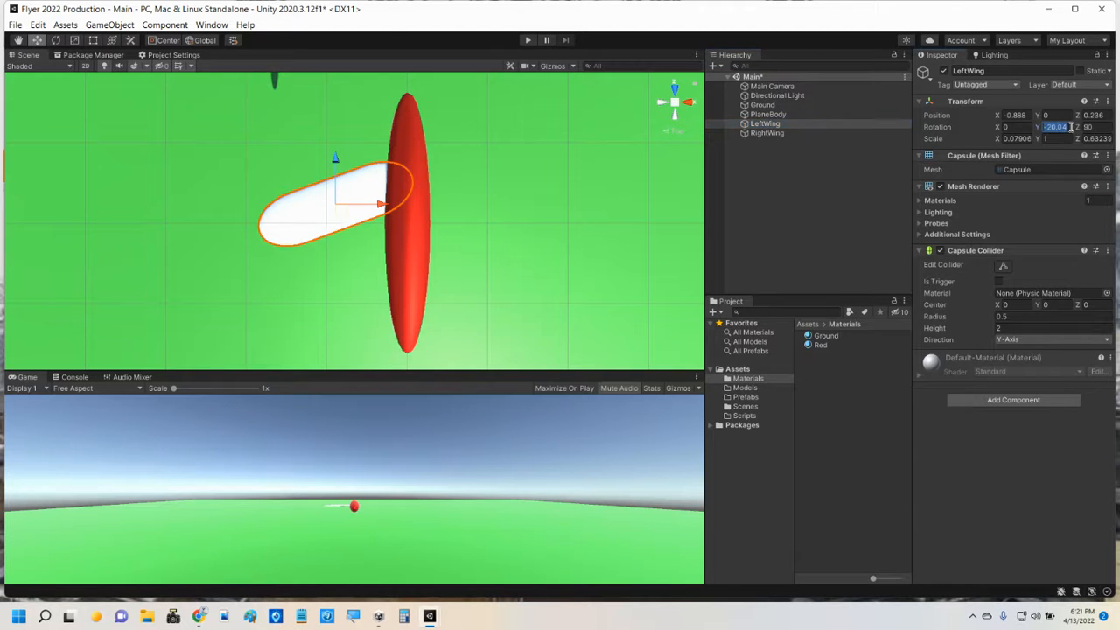
pyautogui.write('-20')
# Place RightWing on the opposite side of the body by setting its X position to 0.888.
pyautogui.click(771, 132)
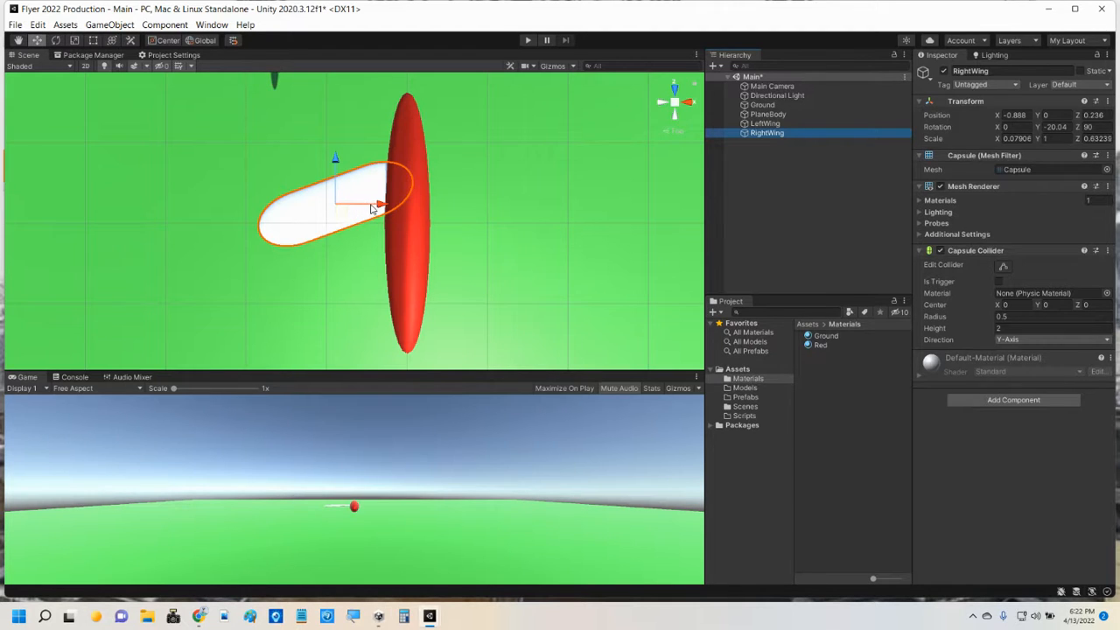
pyautogui.moveTo(375, 207); pyautogui.dragTo(501, 210)
pyautogui.hotkey('ctrl', 'z')
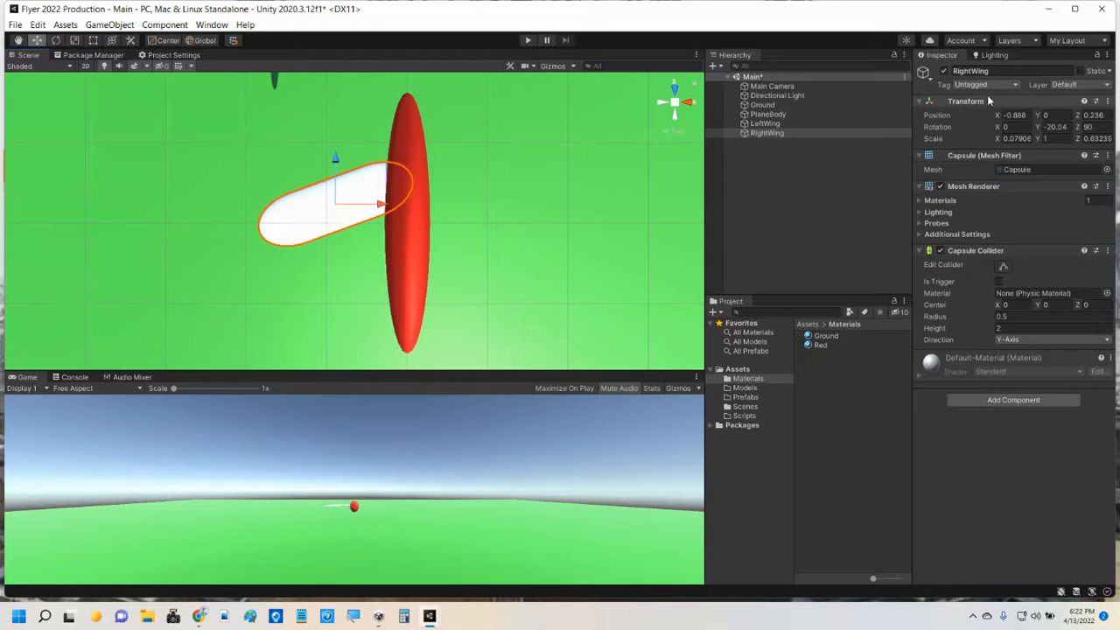
pyautogui.click(1011, 115)
pyautogui.click(1007, 115)
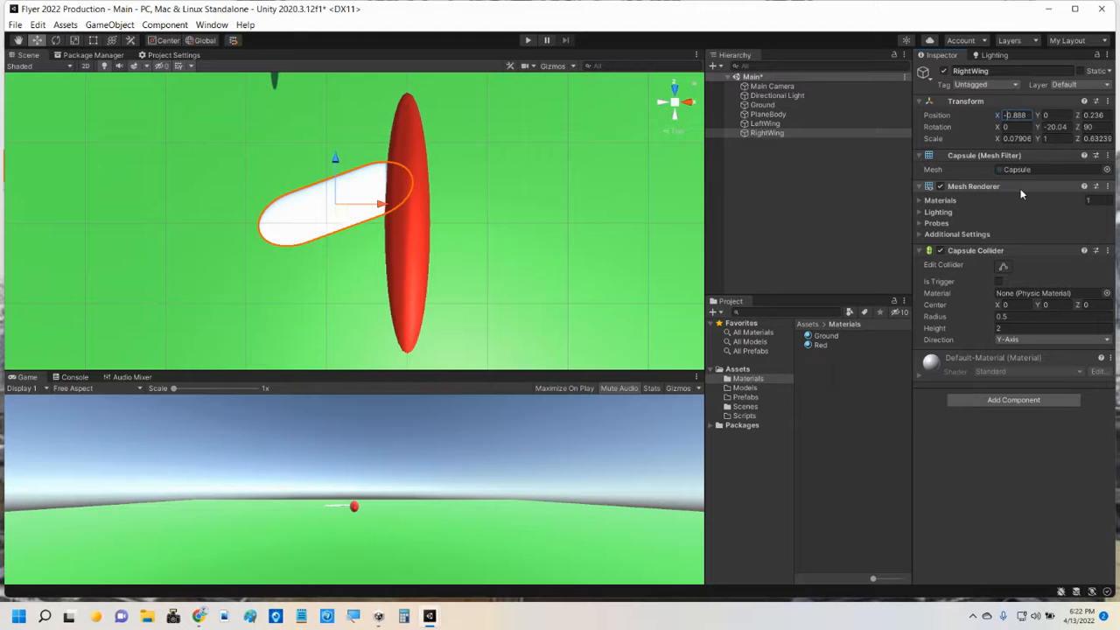
pyautogui.press('BackSpace')
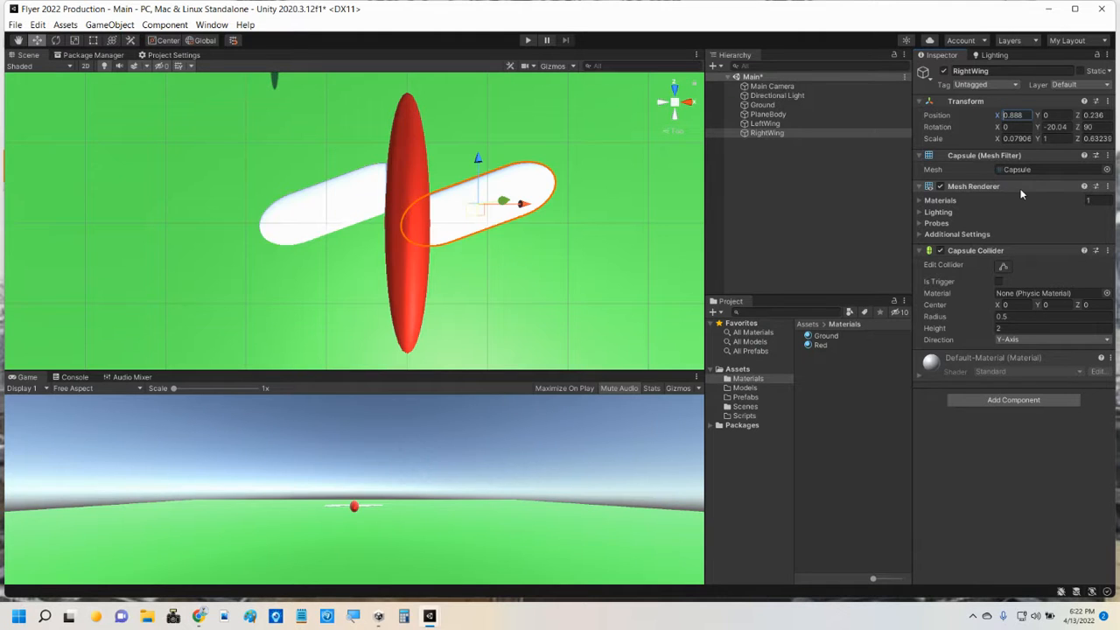
# Mirror RightWing's sweep by setting its Y rotation to 20.04.
pyautogui.click(1053, 127)
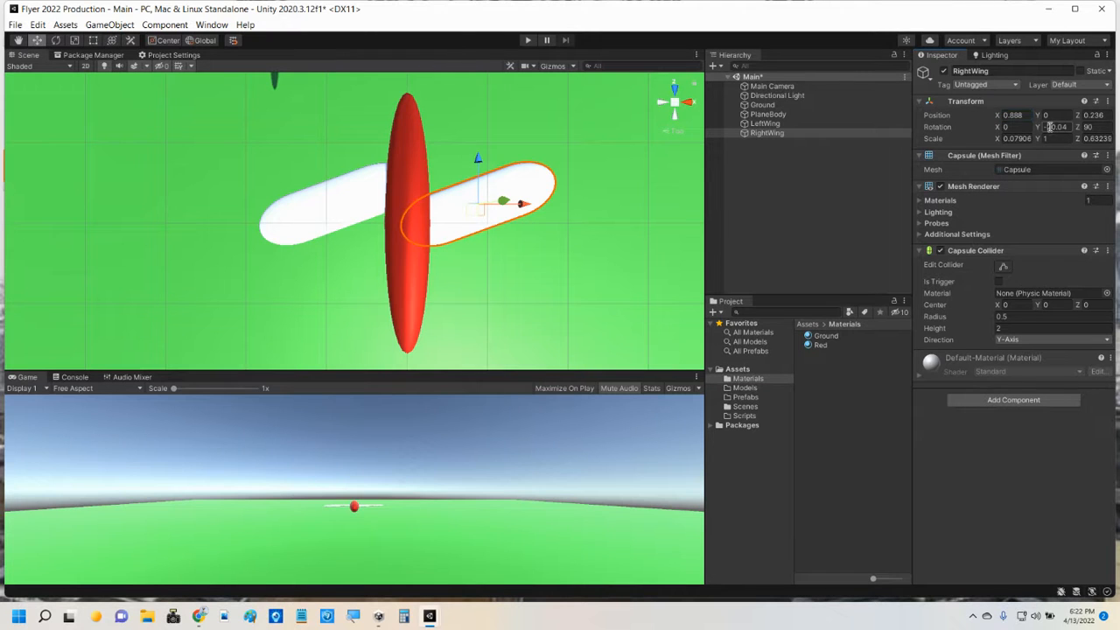
pyautogui.click(1051, 127)
pyautogui.press('Delete')
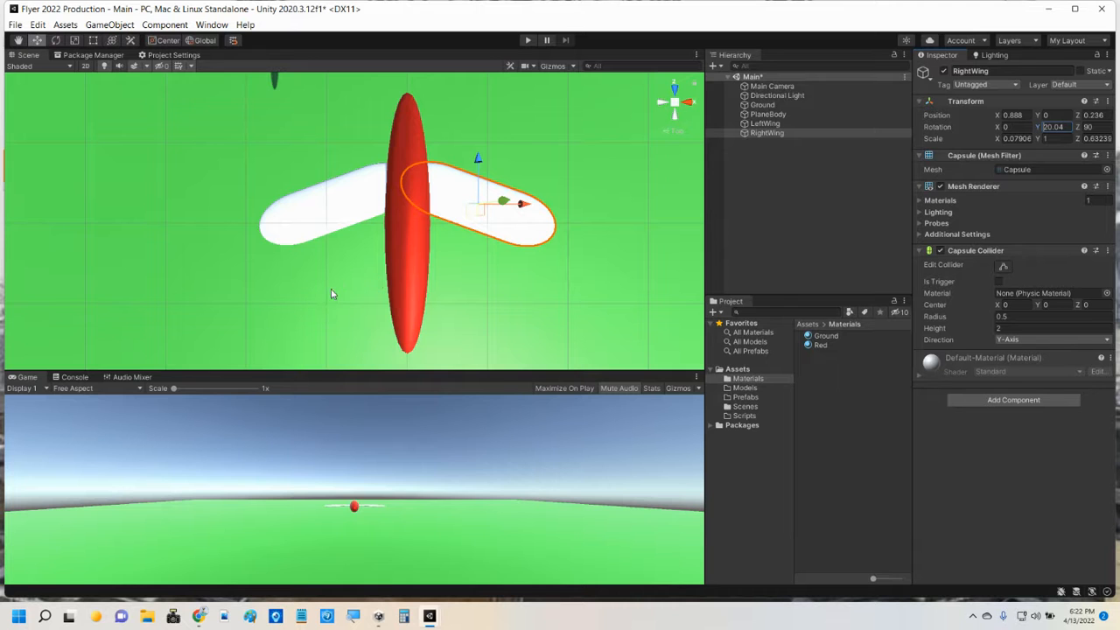
# Raise LeftWing and RightWing together on the plane body to a Y position of 0.082.
pyautogui.keyDown('alt'); pyautogui.moveTo(333, 295); pyautogui.dragTo(333, 79); pyautogui.keyUp('alt')
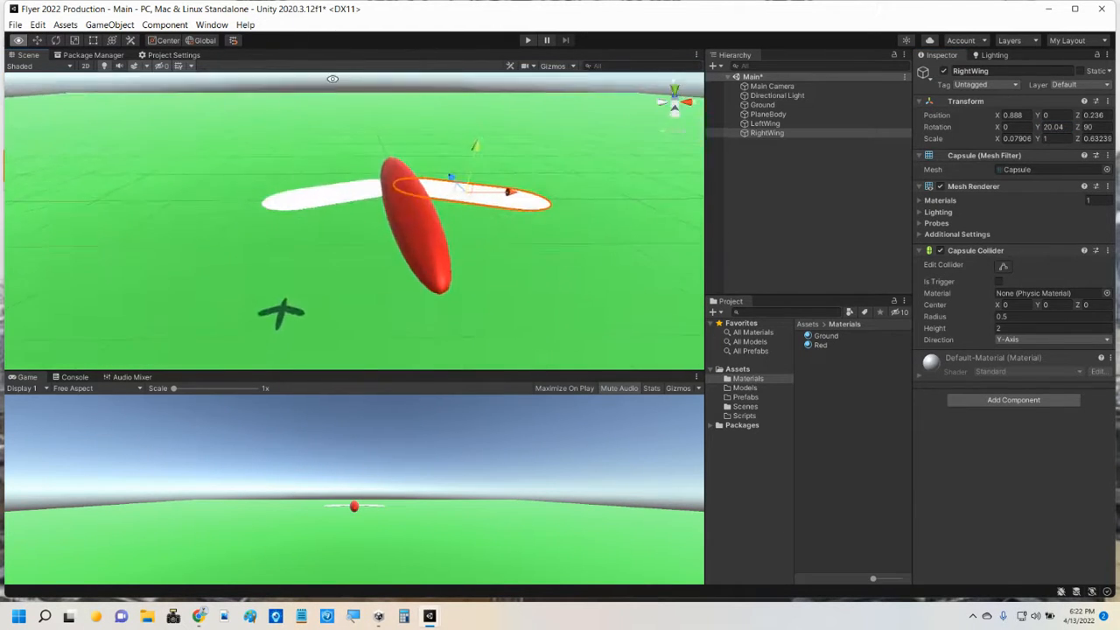
pyautogui.click(400, 220)
pyautogui.keyDown('alt'); pyautogui.moveTo(400, 221); pyautogui.dragTo(477, 202); pyautogui.keyUp('alt')
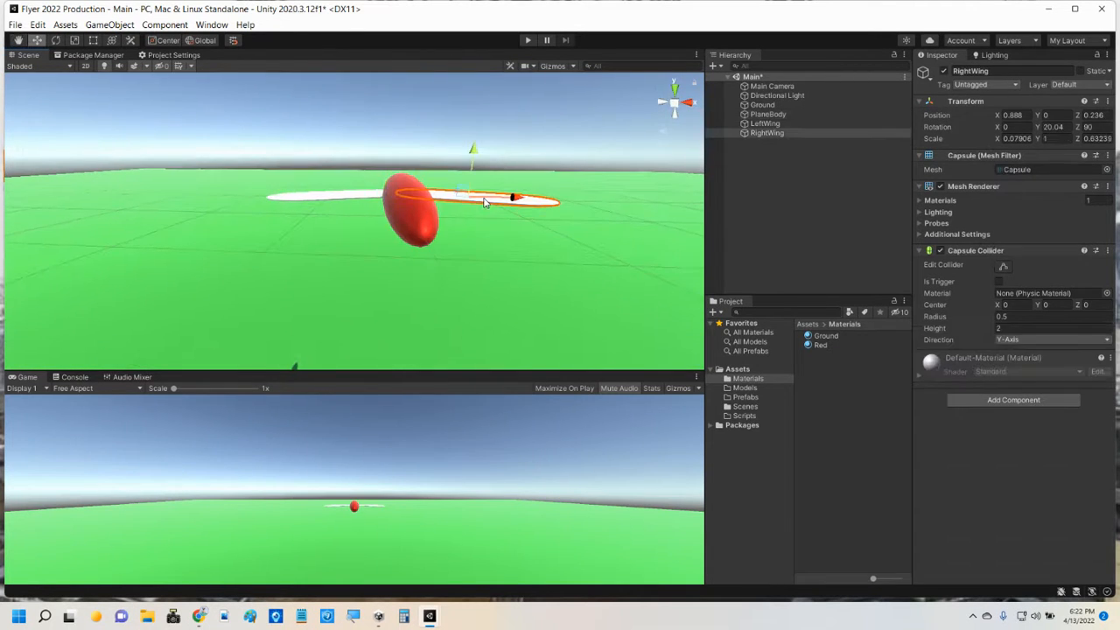
pyautogui.click(487, 202)
pyautogui.keyDown('shift'); pyautogui.click(332, 205); pyautogui.keyUp('shift')
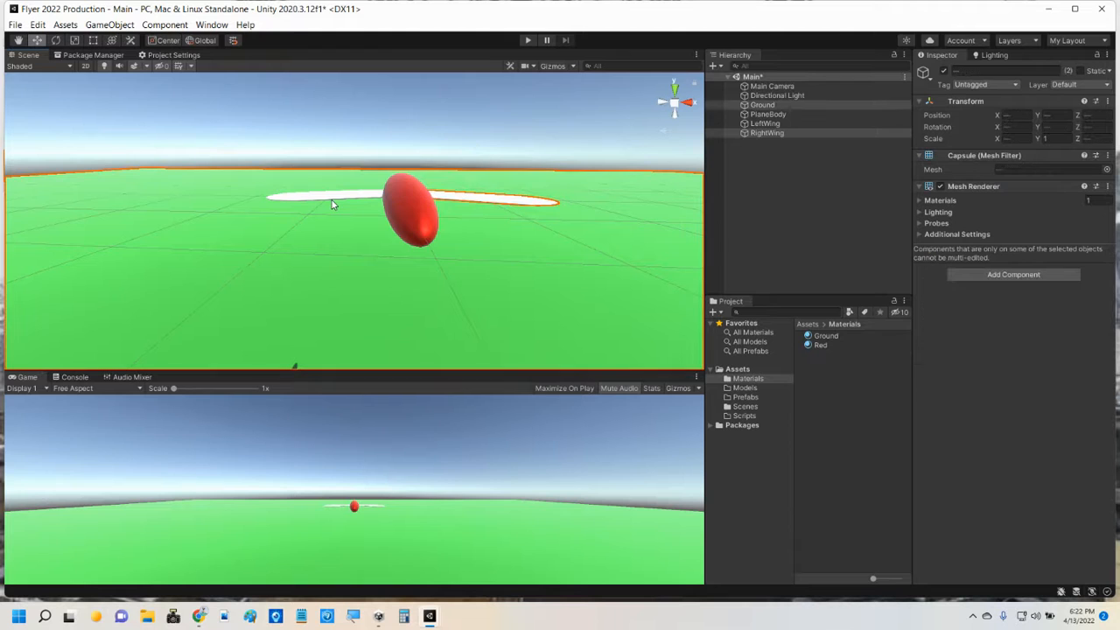
pyautogui.keyDown('shift'); pyautogui.click(347, 200); pyautogui.keyUp('shift')
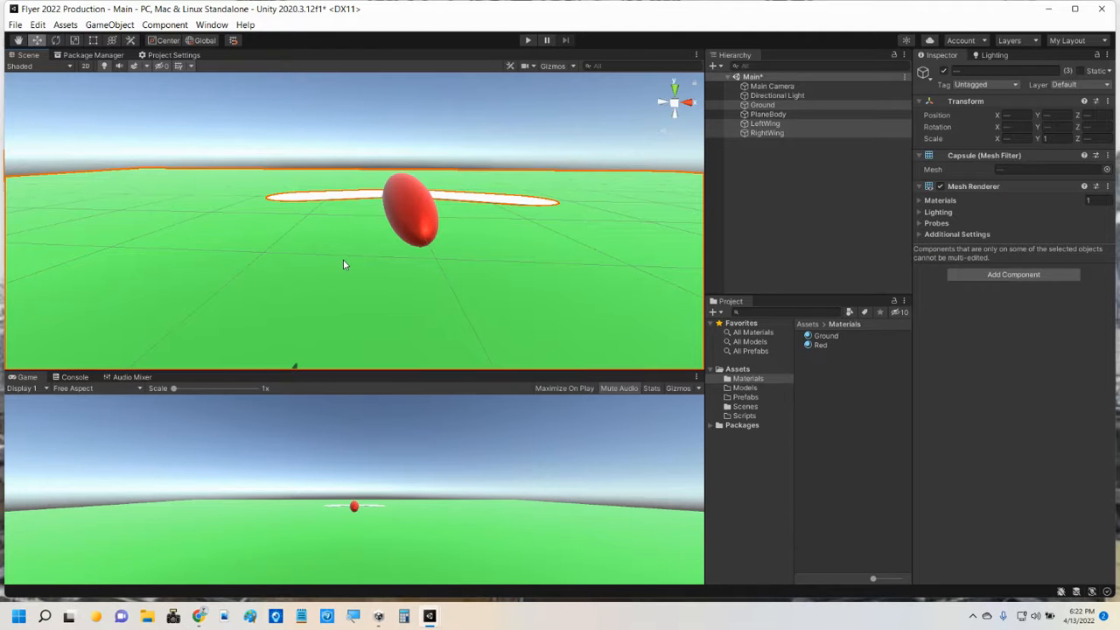
pyautogui.scroll(-3, 368, 275)
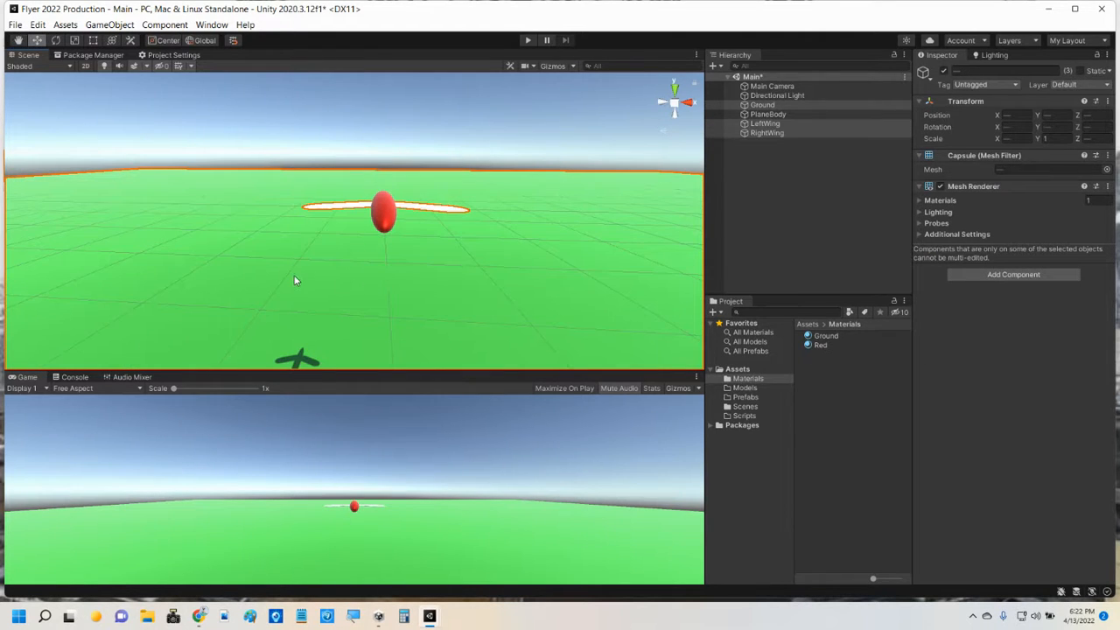
pyautogui.click(765, 124)
pyautogui.keyDown('ctrl'); pyautogui.click(768, 133); pyautogui.keyUp('ctrl')
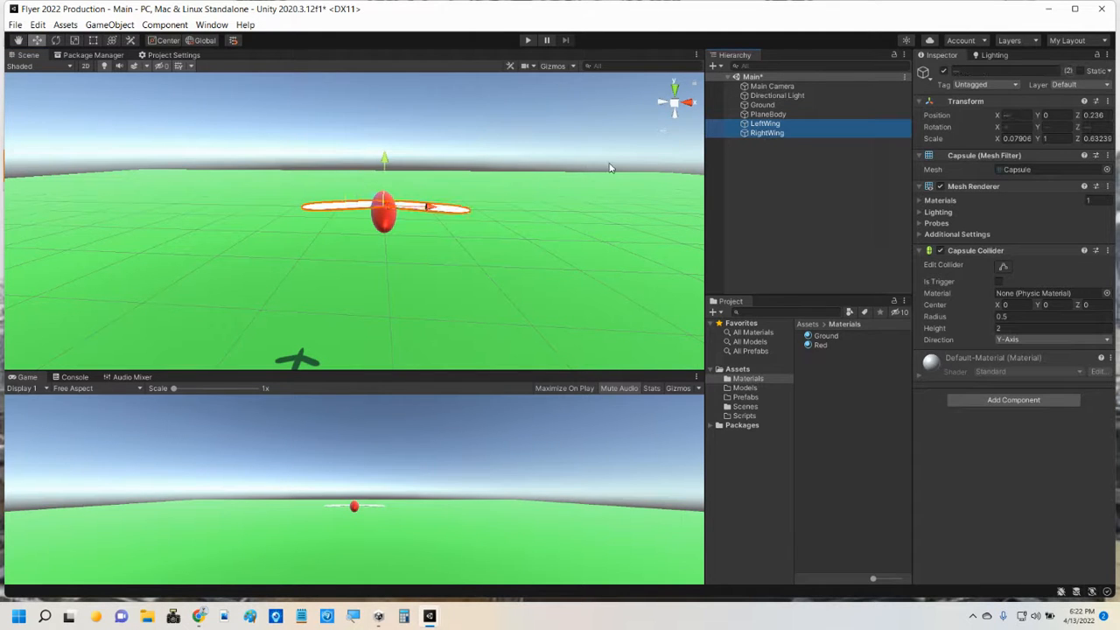
pyautogui.keyDown('alt'); pyautogui.moveTo(174, 253); pyautogui.dragTo(480, 233); pyautogui.keyUp('alt')
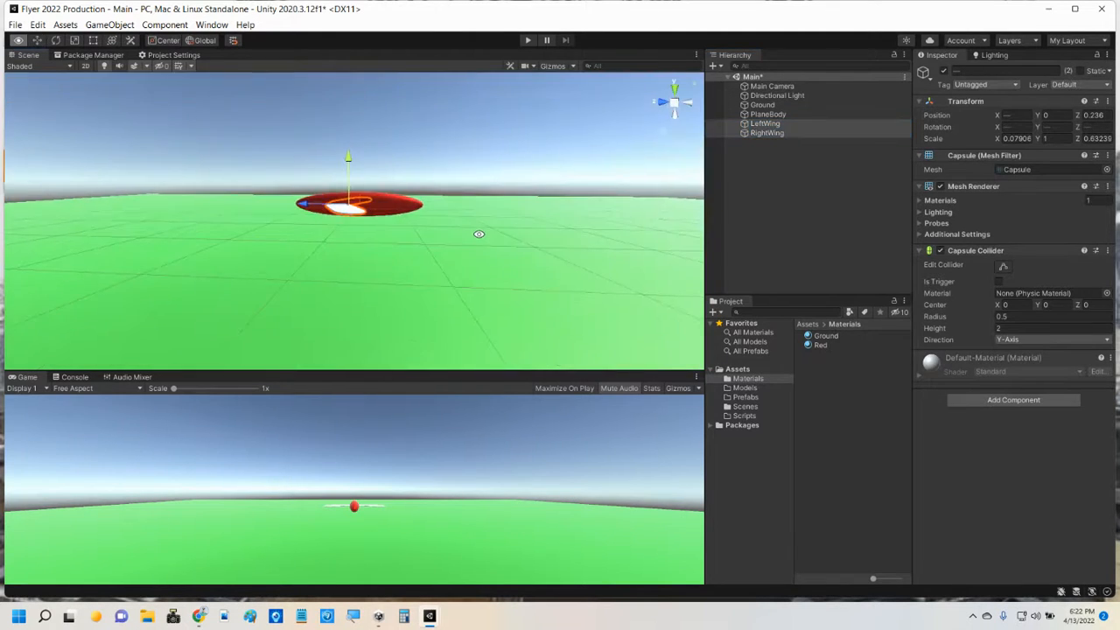
pyautogui.moveTo(354, 240); pyautogui.dragTo(478, 279, button='middle')
pyautogui.scroll(10, 459, 254)
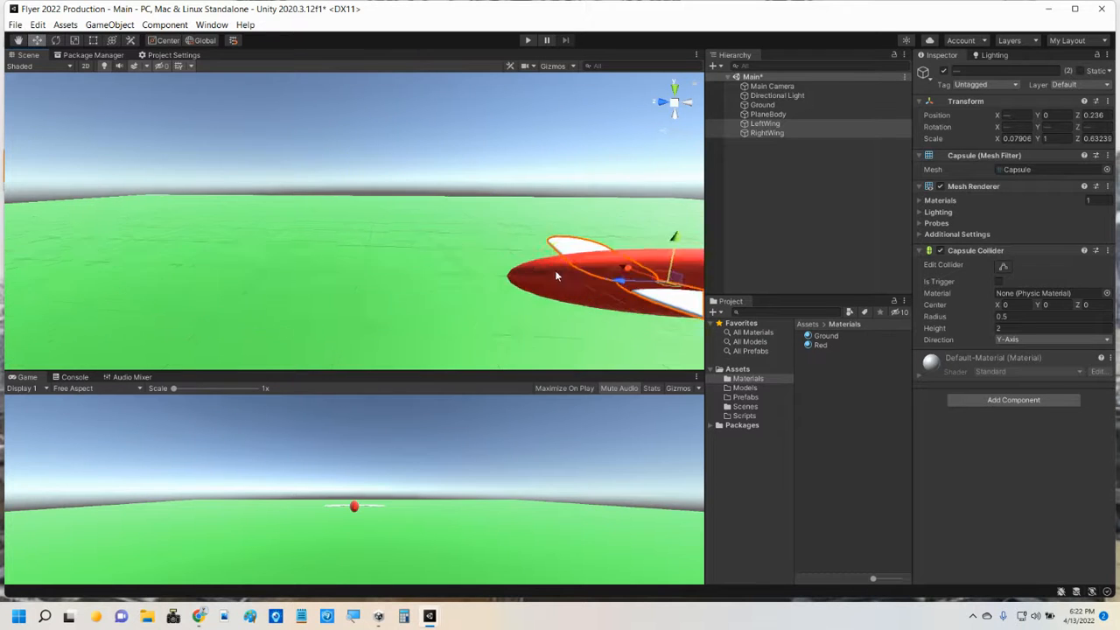
pyautogui.moveTo(555, 269); pyautogui.dragTo(183, 153, button='middle')
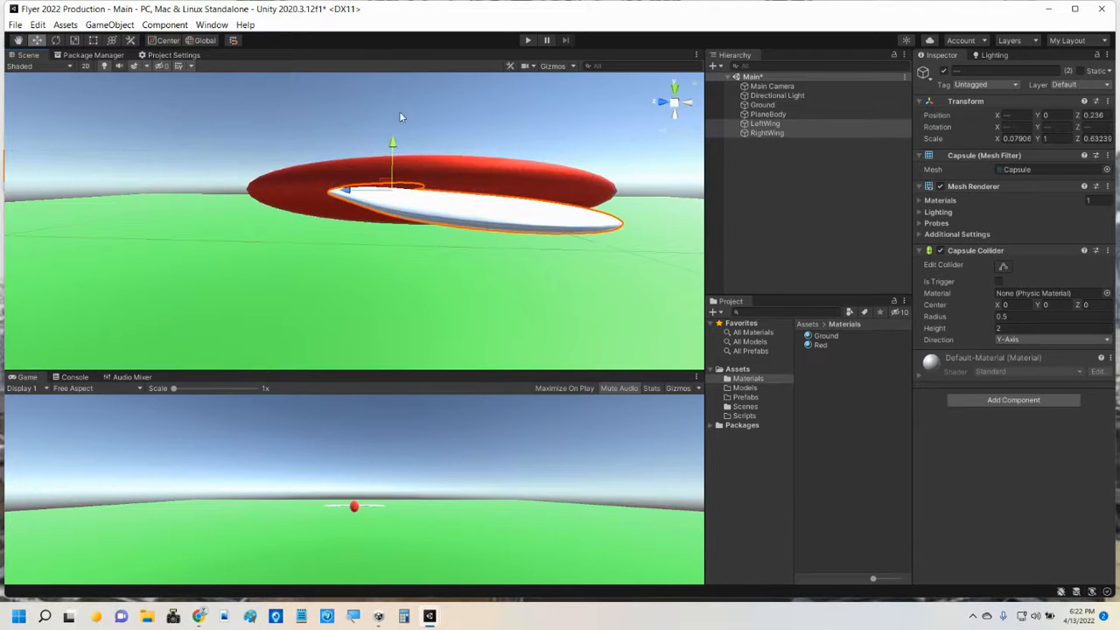
pyautogui.click(674, 104)
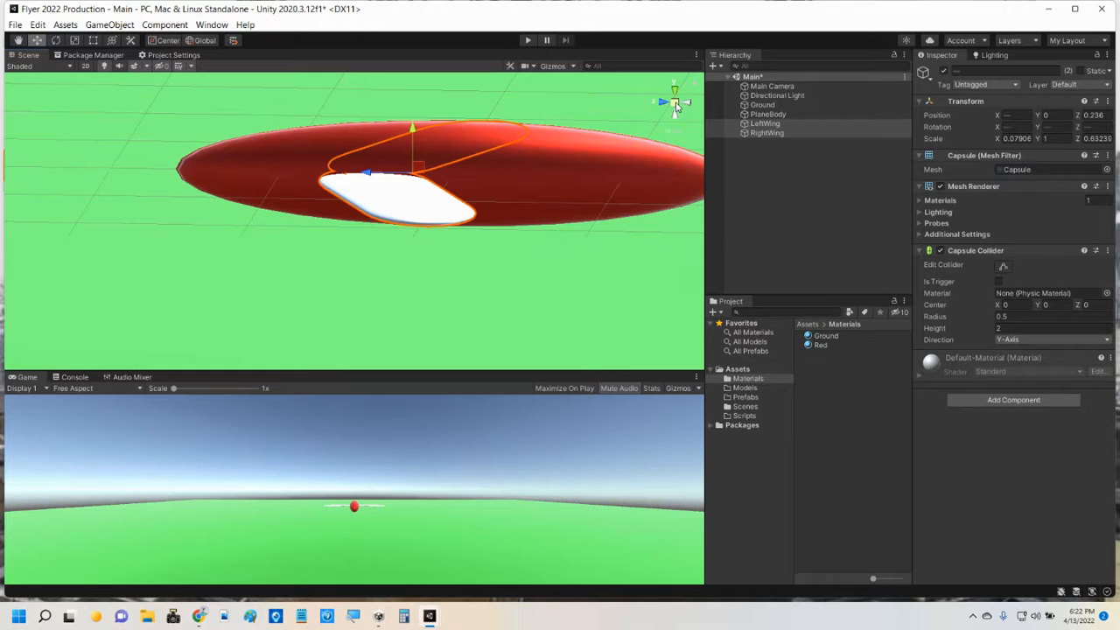
pyautogui.click(675, 104)
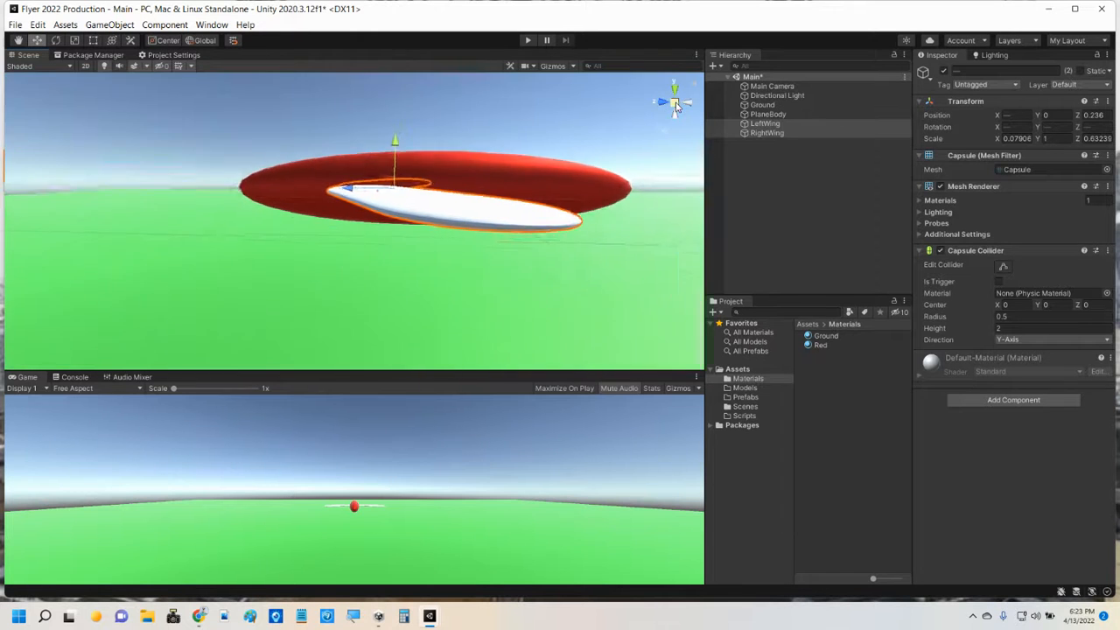
pyautogui.click(675, 104)
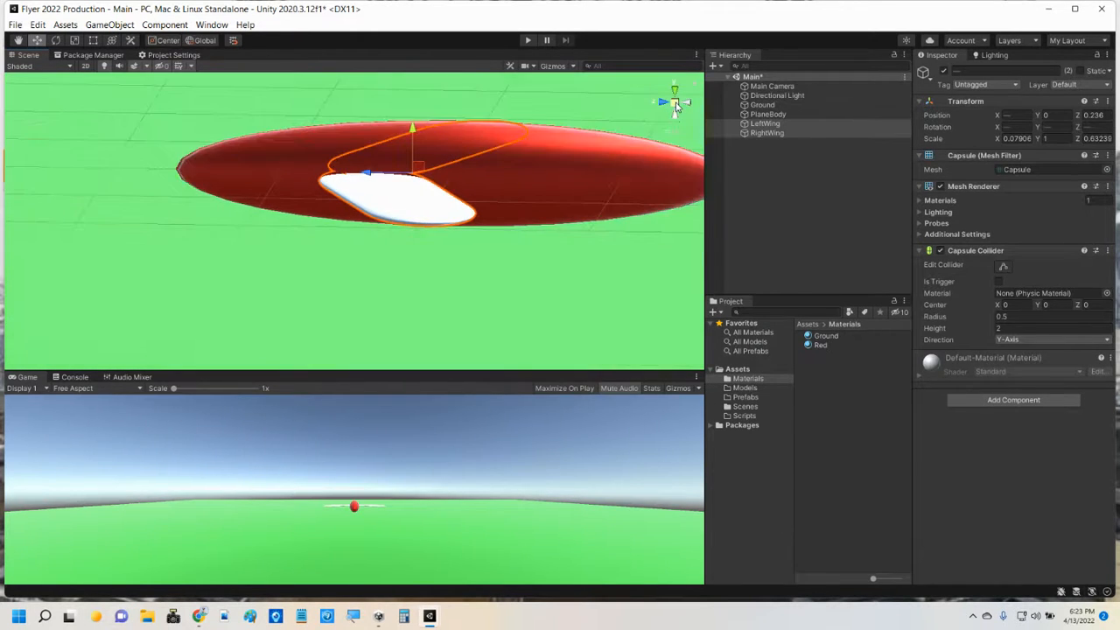
pyautogui.click(678, 127)
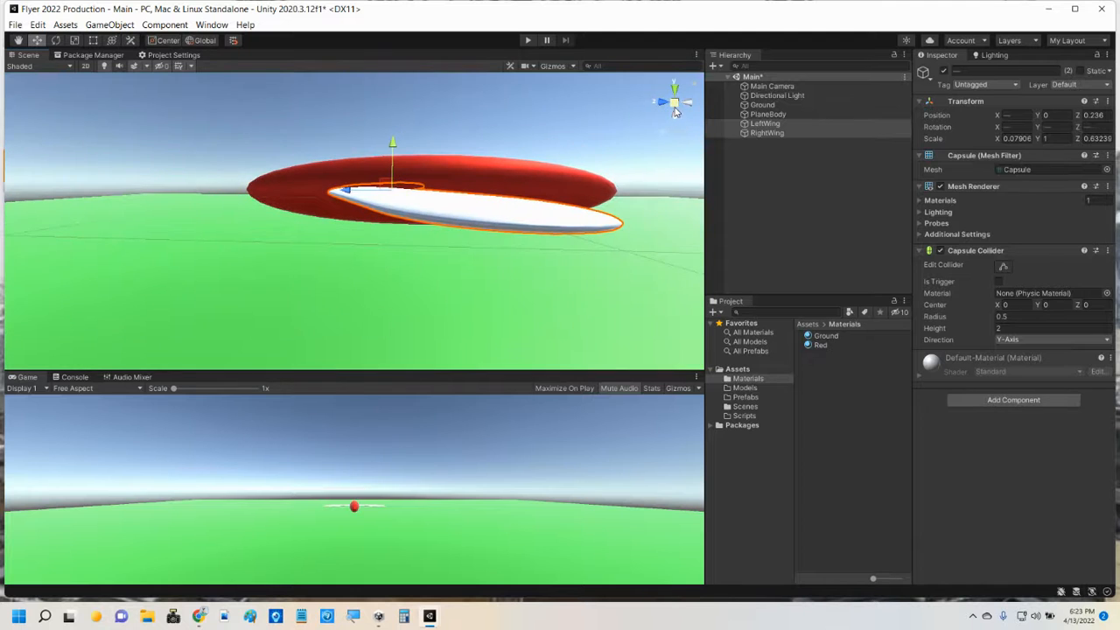
pyautogui.click(675, 104)
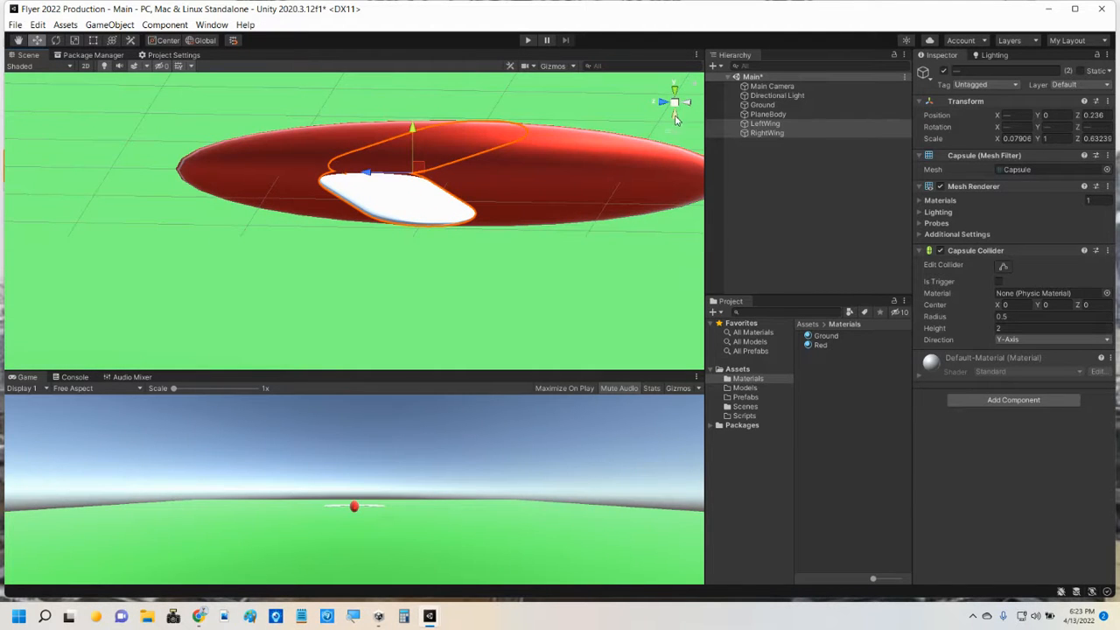
pyautogui.click(665, 102)
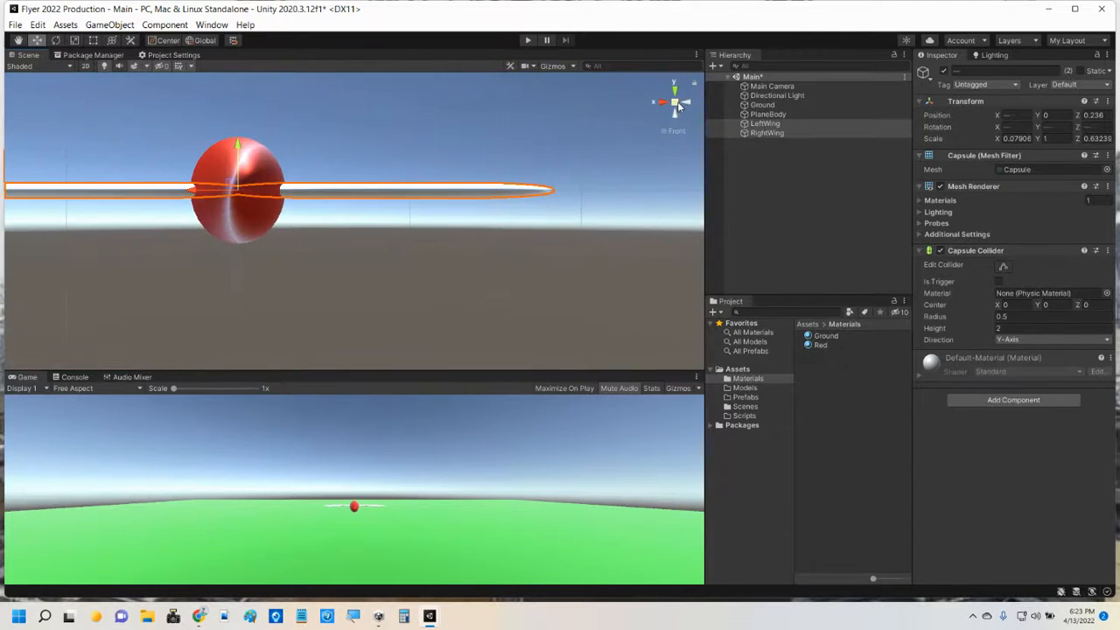
pyautogui.click(665, 102)
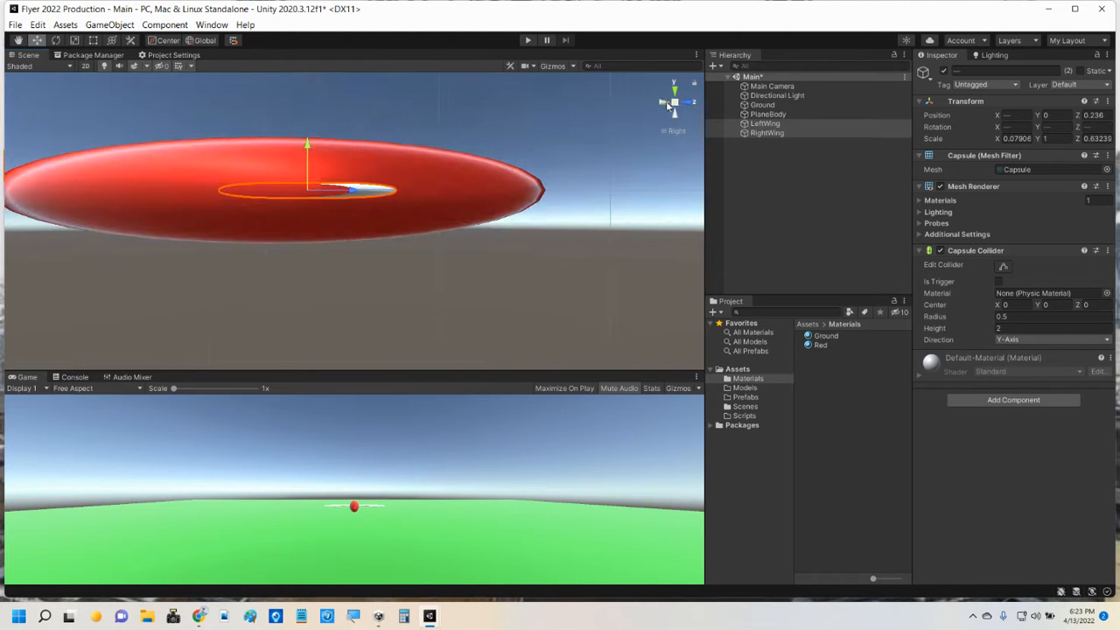
pyautogui.moveTo(575, 147); pyautogui.dragTo(622, 200, button='middle')
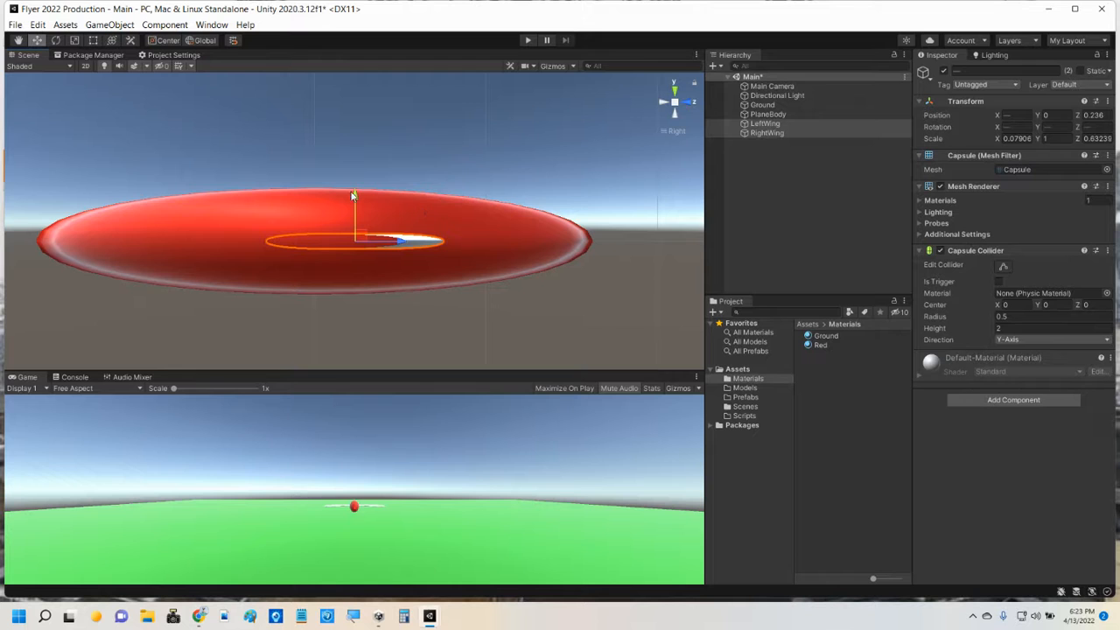
pyautogui.moveTo(355, 193); pyautogui.dragTo(378, 184)
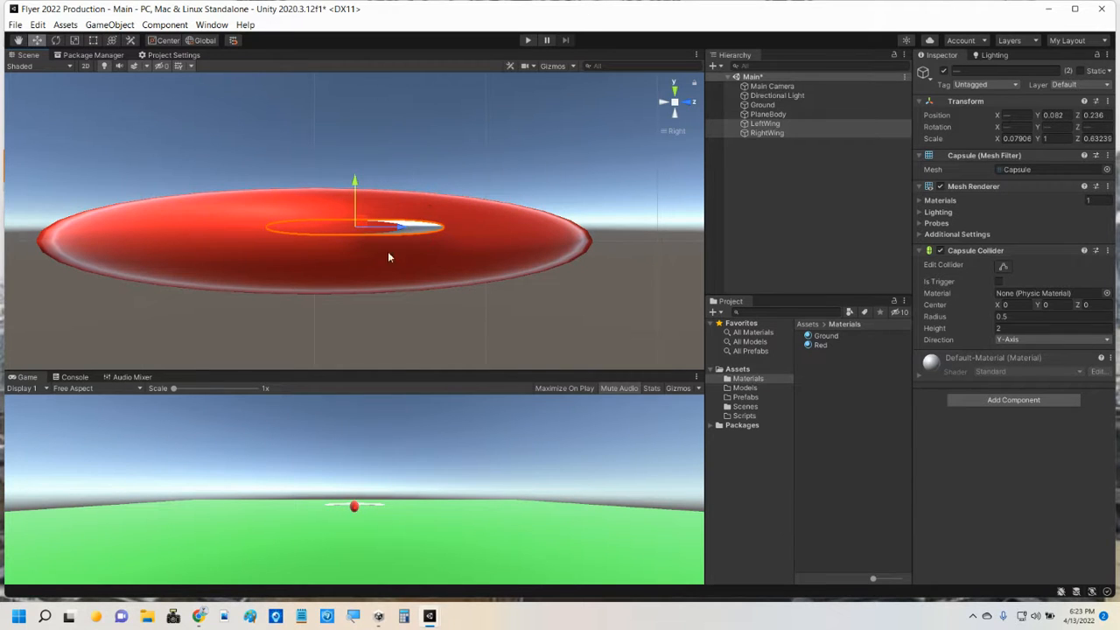
pyautogui.click(270, 266)
# Examine how the wings sit on the plane body from the front, side and above.
pyautogui.moveTo(409, 230); pyautogui.dragTo(437, 245, button='middle')
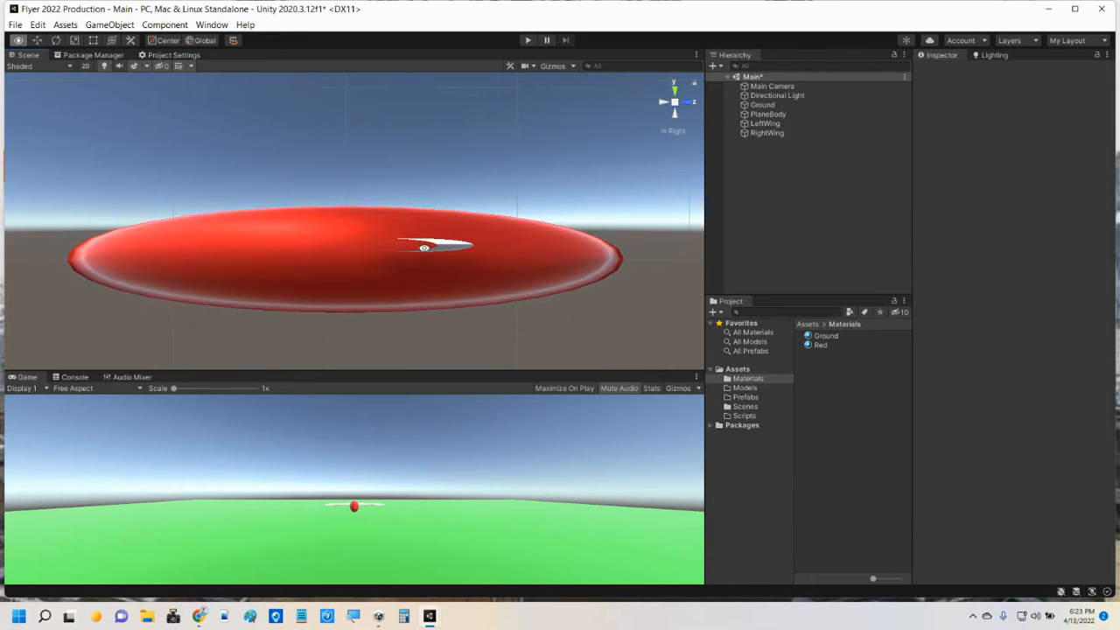
pyautogui.scroll(-5, 422, 251)
pyautogui.keyDown('alt'); pyautogui.moveTo(421, 252); pyautogui.dragTo(236, 257); pyautogui.keyUp('alt')
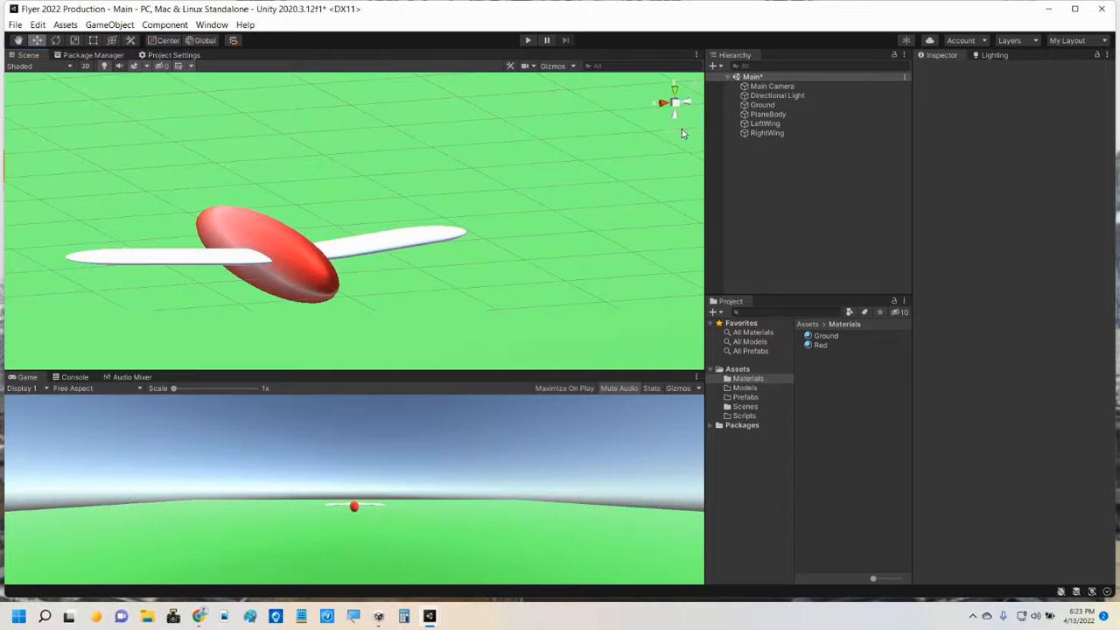
pyautogui.click(680, 106)
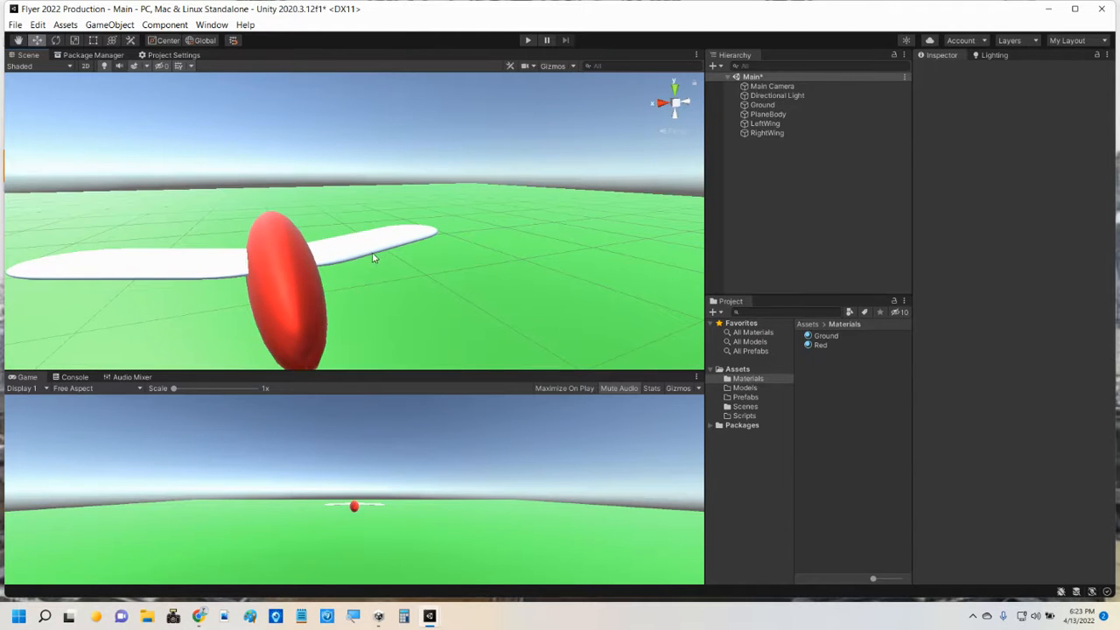
pyautogui.keyDown('alt'); pyautogui.moveTo(373, 257); pyautogui.dragTo(473, 222); pyautogui.keyUp('alt')
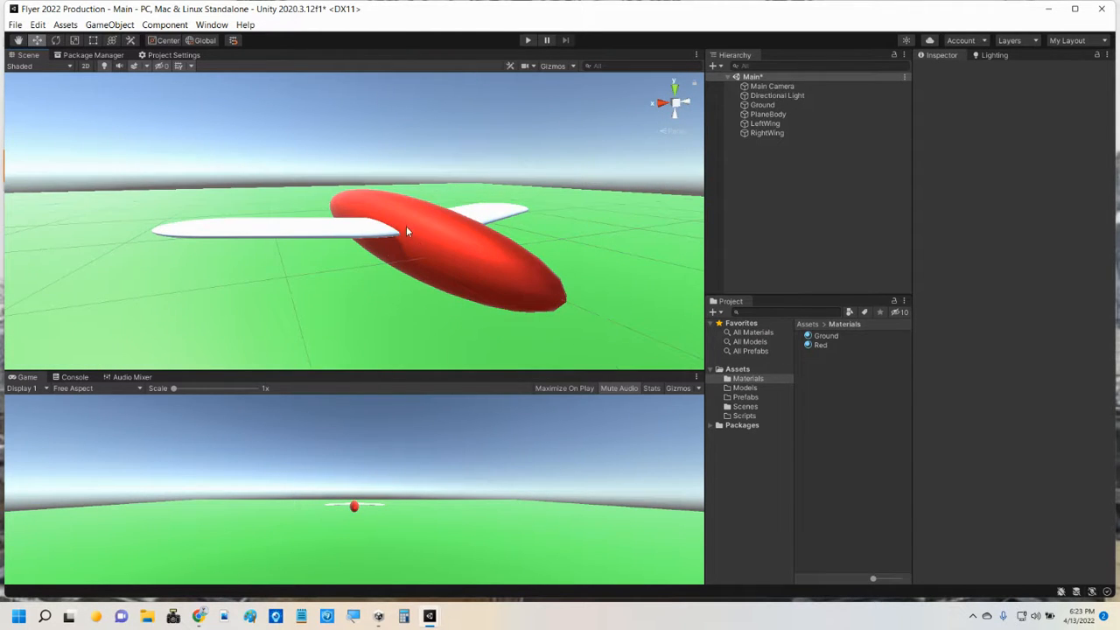
pyautogui.click(398, 229)
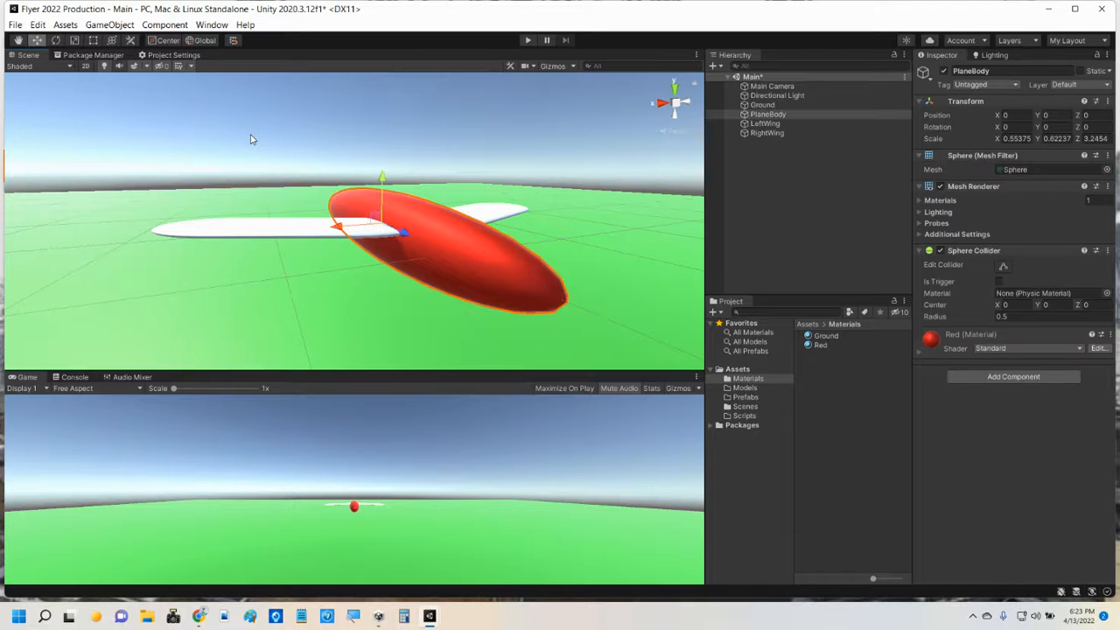
pyautogui.keyDown('alt'); pyautogui.moveTo(395, 330); pyautogui.dragTo(465, 317, button='middle'); pyautogui.keyUp('alt')
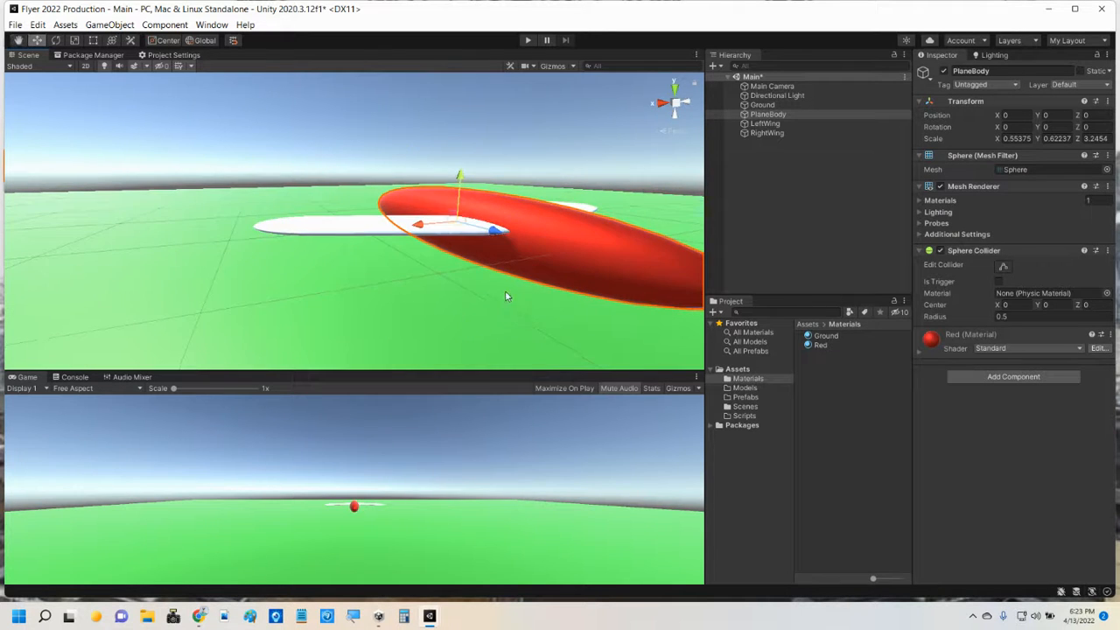
pyautogui.scroll(-10, 466, 274)
pyautogui.click(675, 89)
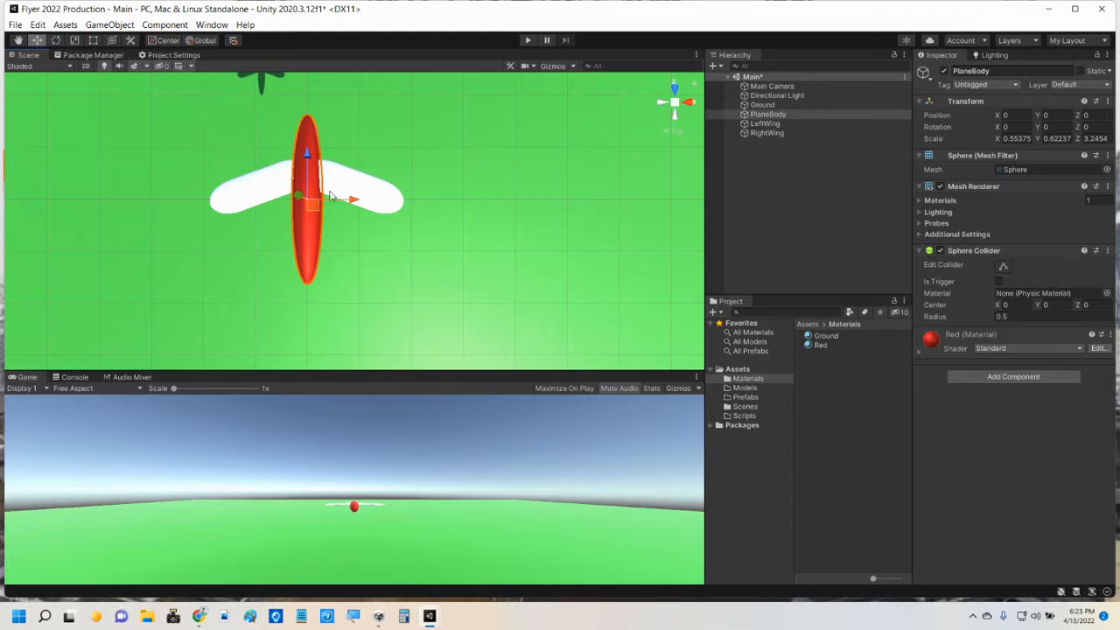
pyautogui.click(675, 103)
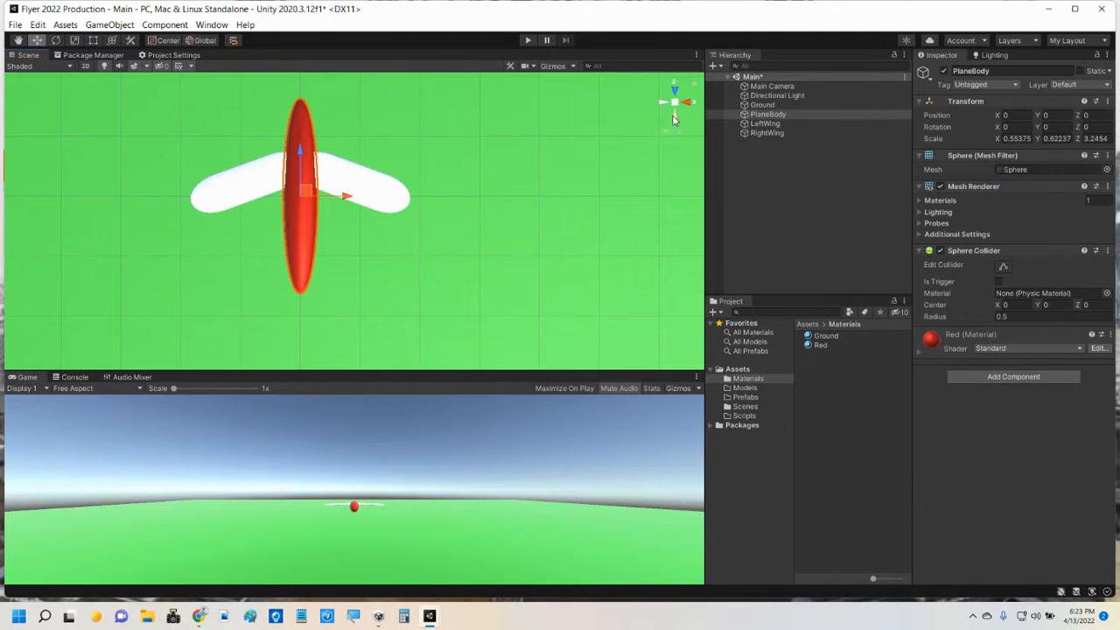
pyautogui.click(675, 103)
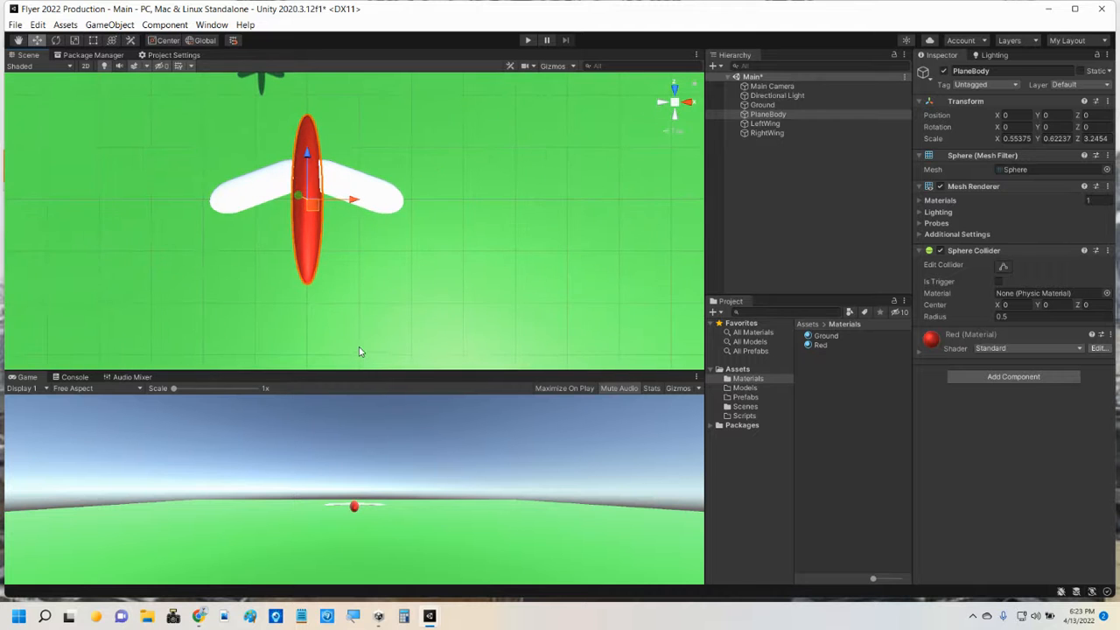
pyautogui.keyDown('alt'); pyautogui.moveTo(361, 350); pyautogui.dragTo(570, 181); pyautogui.keyUp('alt')
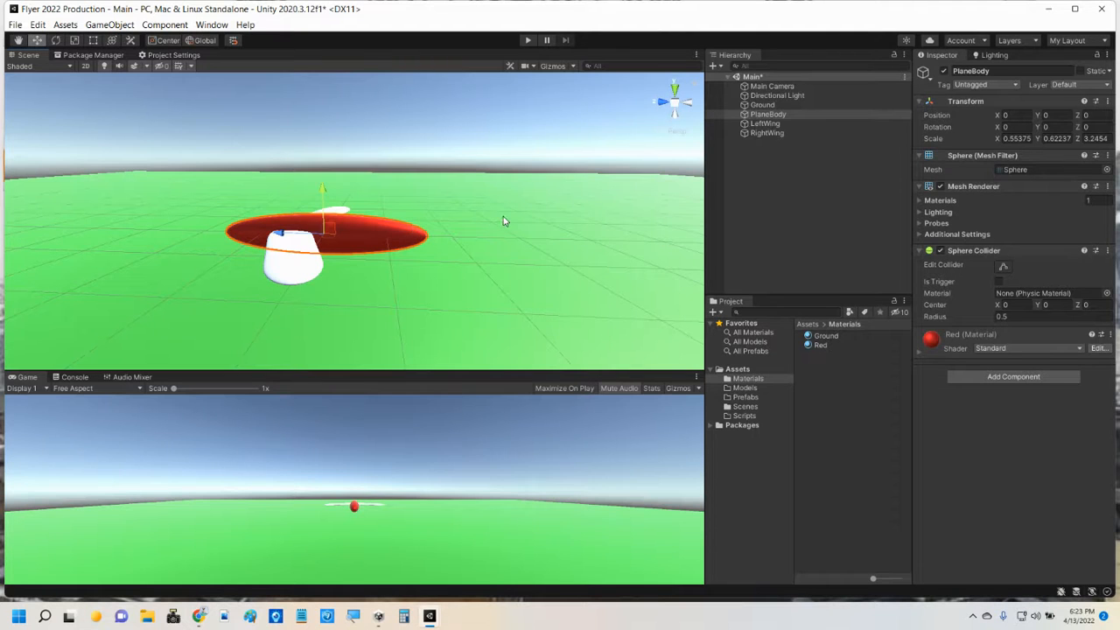
pyautogui.keyDown('alt'); pyautogui.moveTo(503, 221); pyautogui.dragTo(495, 218); pyautogui.keyUp('alt')
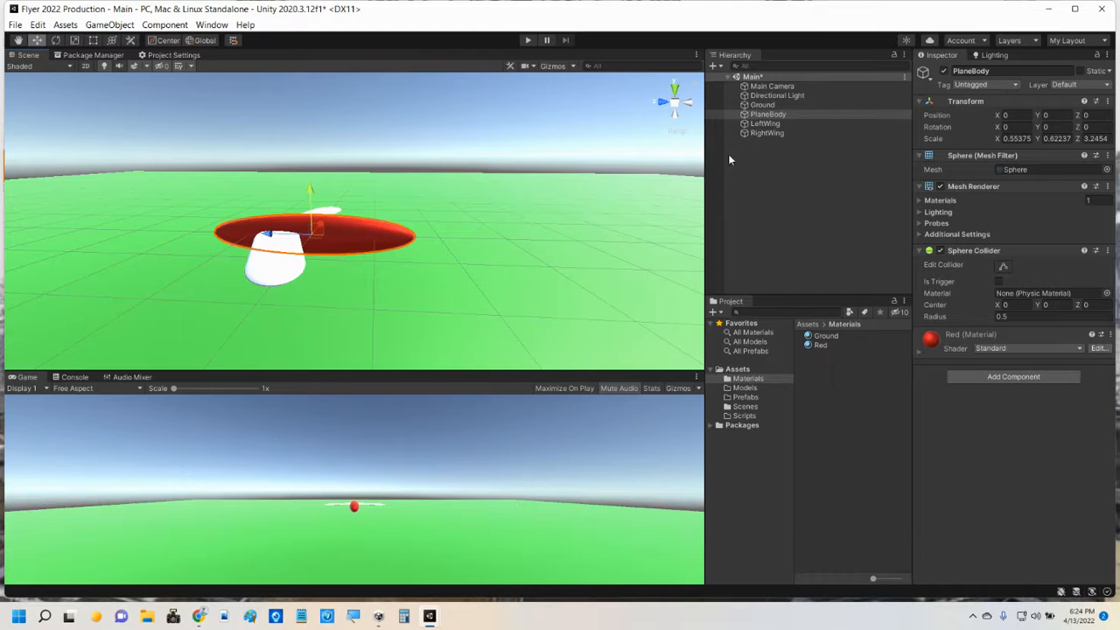
# Add a capsule as a new 3D object in the scene and reset its position to the origin.
pyautogui.click(769, 160)
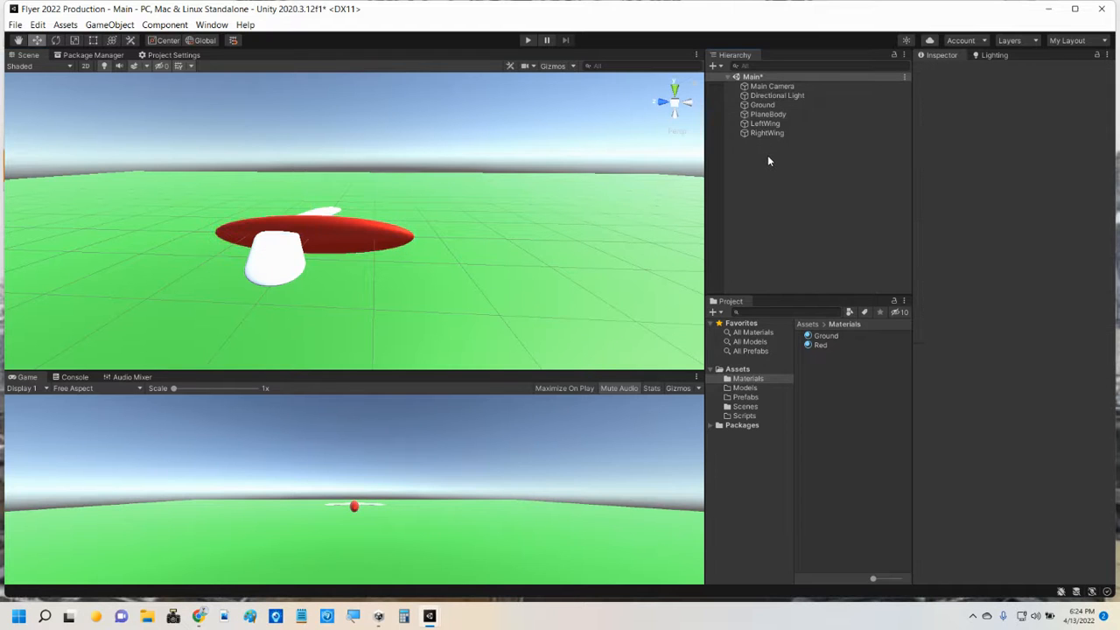
pyautogui.rightClick(767, 155)
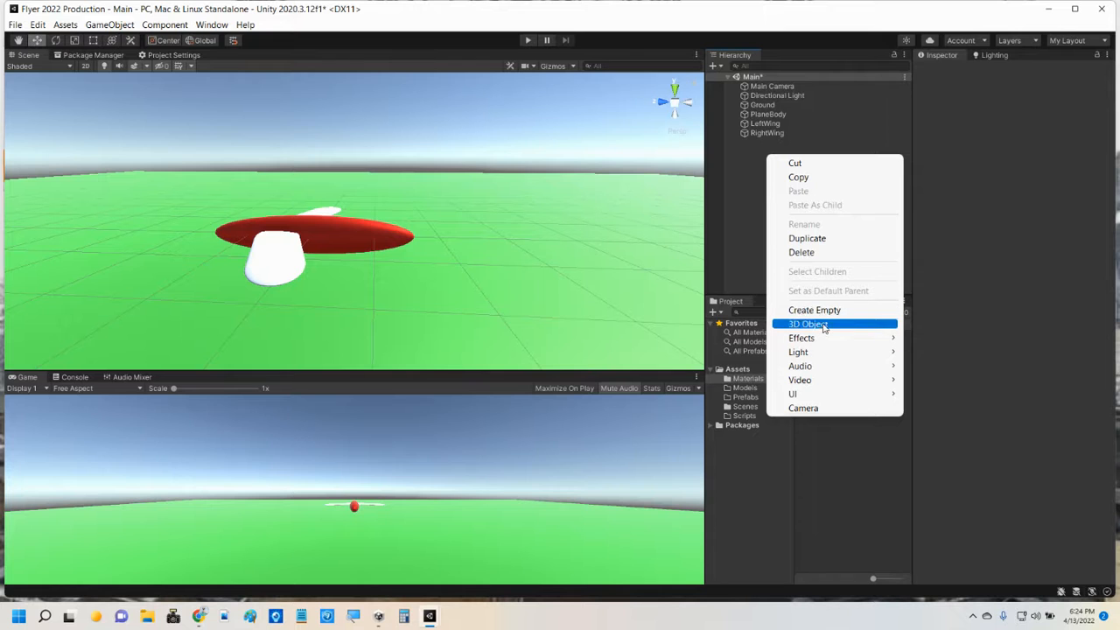
pyautogui.moveTo(824, 325)
pyautogui.click(931, 353)
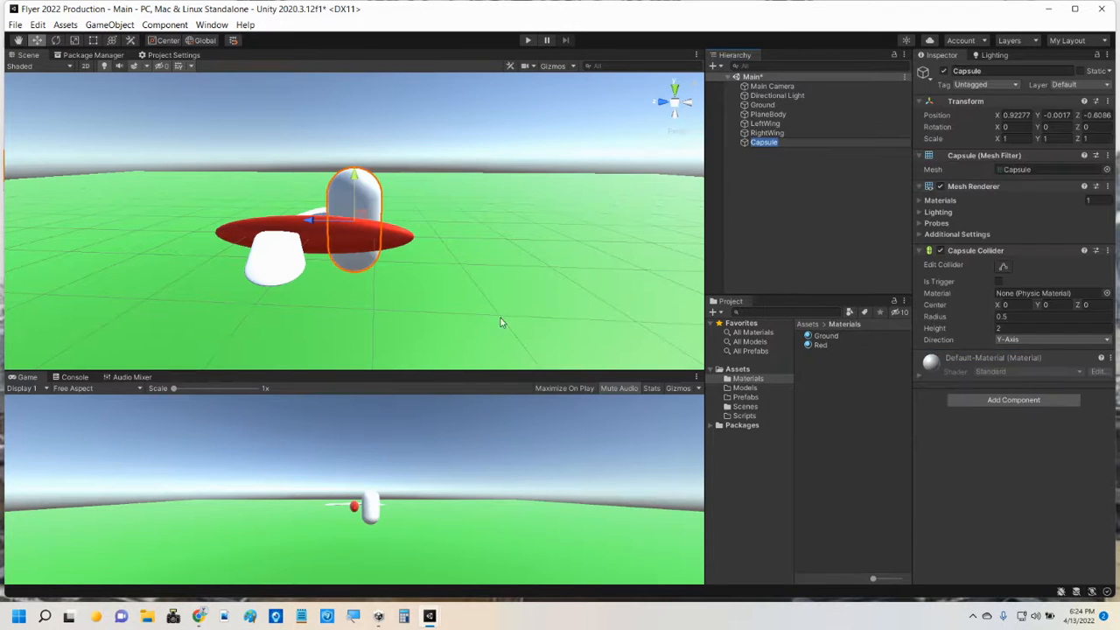
pyautogui.click(1088, 127)
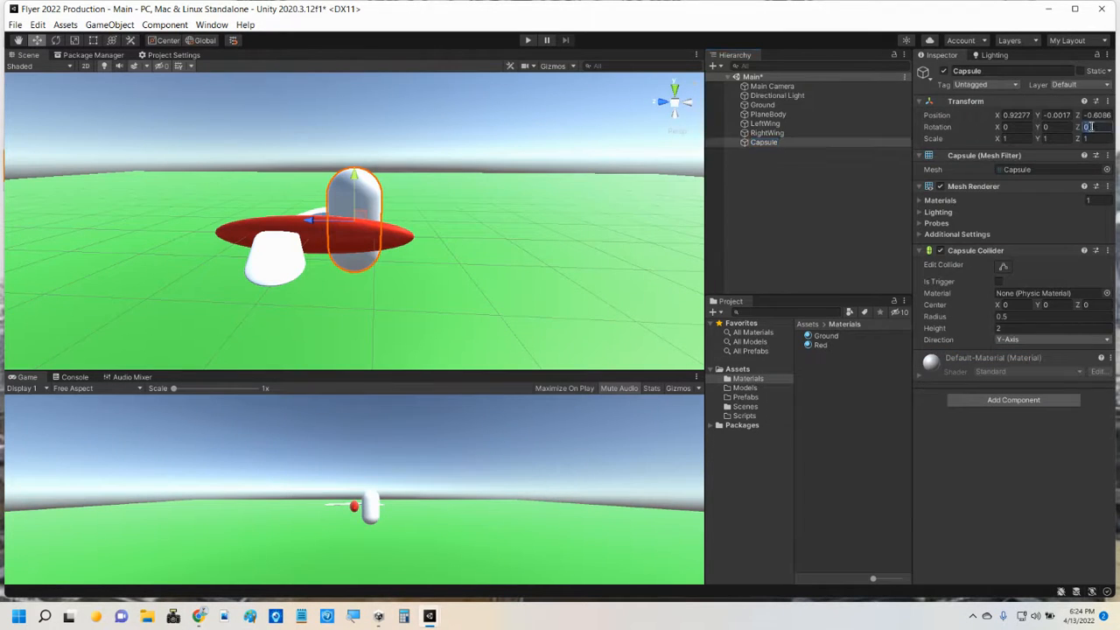
pyautogui.click(1108, 103)
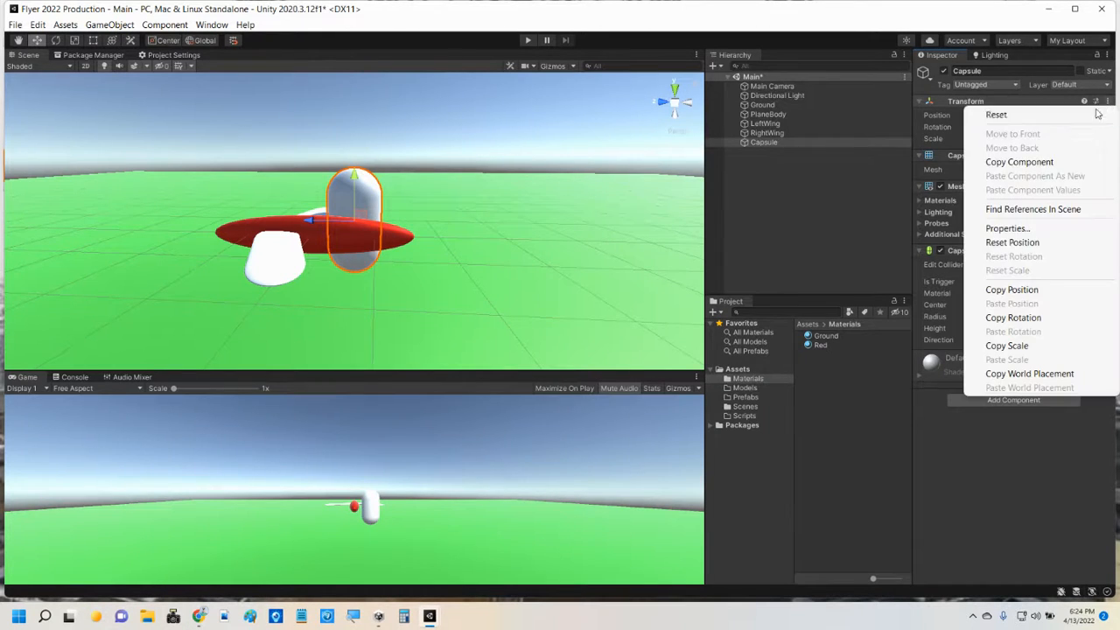
pyautogui.click(1014, 244)
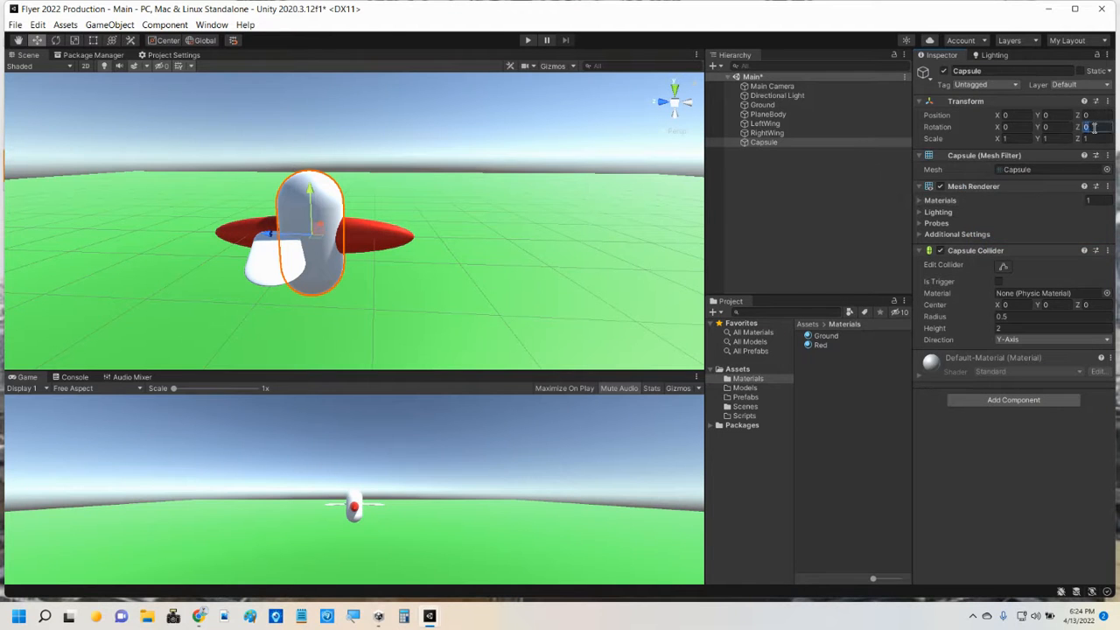
# Lay the capsule sideways with a Z rotation of 90 and move it back to the tail, at about -1.182 in Z.
pyautogui.write('90')
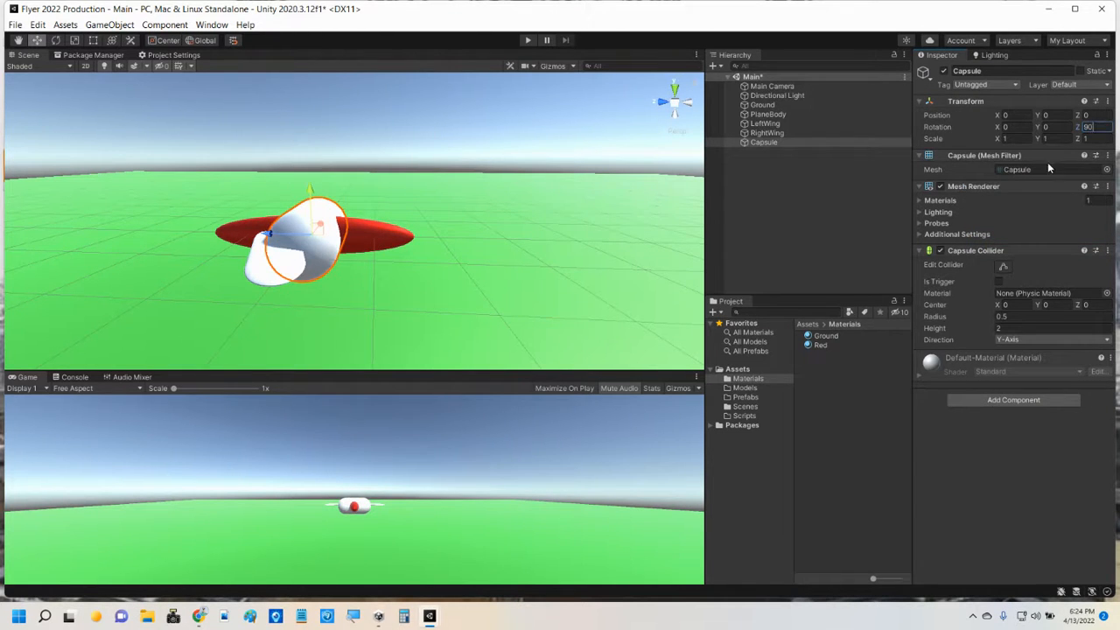
pyautogui.moveTo(273, 235); pyautogui.dragTo(357, 235)
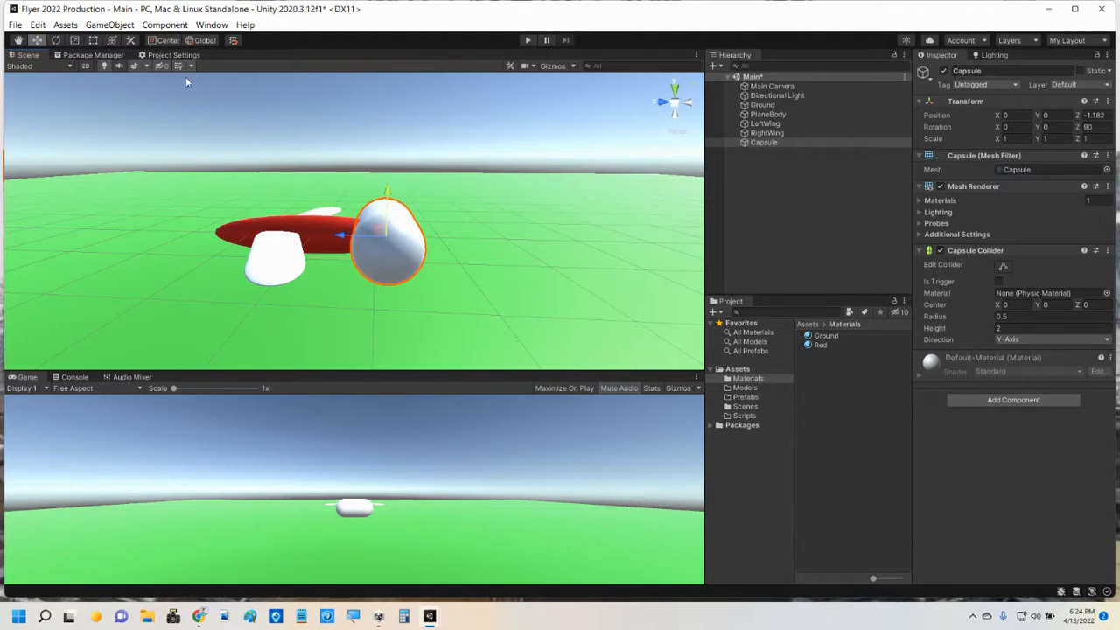
# Scale the capsule into a thin, narrow tailplane, about 0.049 in X and 0.515 in Z.
pyautogui.click(76, 41)
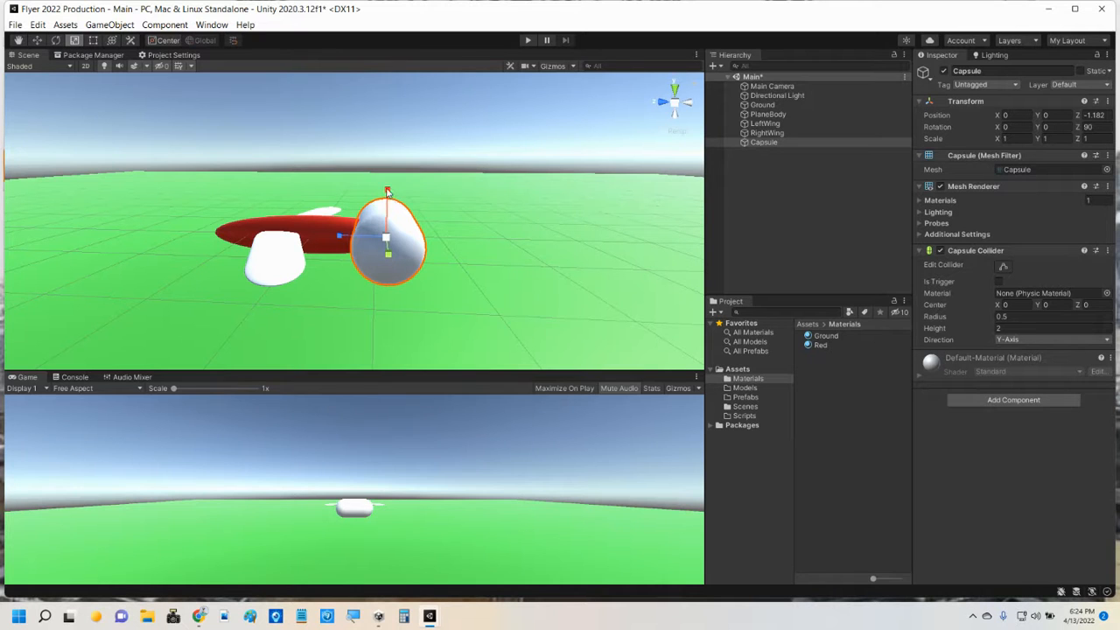
pyautogui.moveTo(388, 191); pyautogui.dragTo(398, 236)
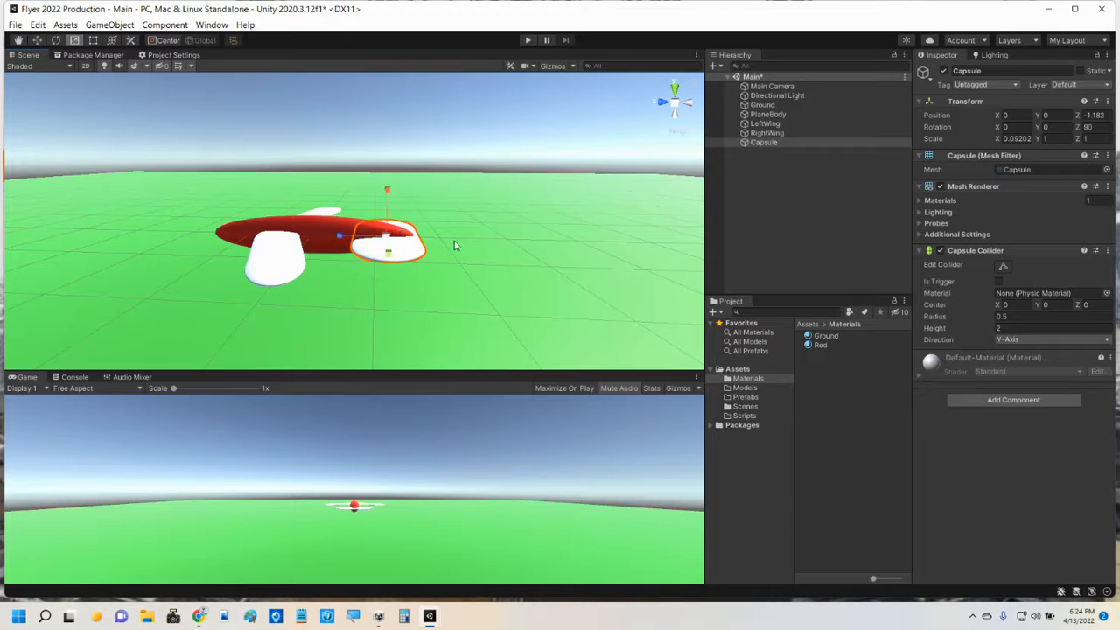
pyautogui.keyDown('alt'); pyautogui.moveTo(297, 280); pyautogui.dragTo(373, 144); pyautogui.keyUp('alt')
pyautogui.scroll(4, 343, 207)
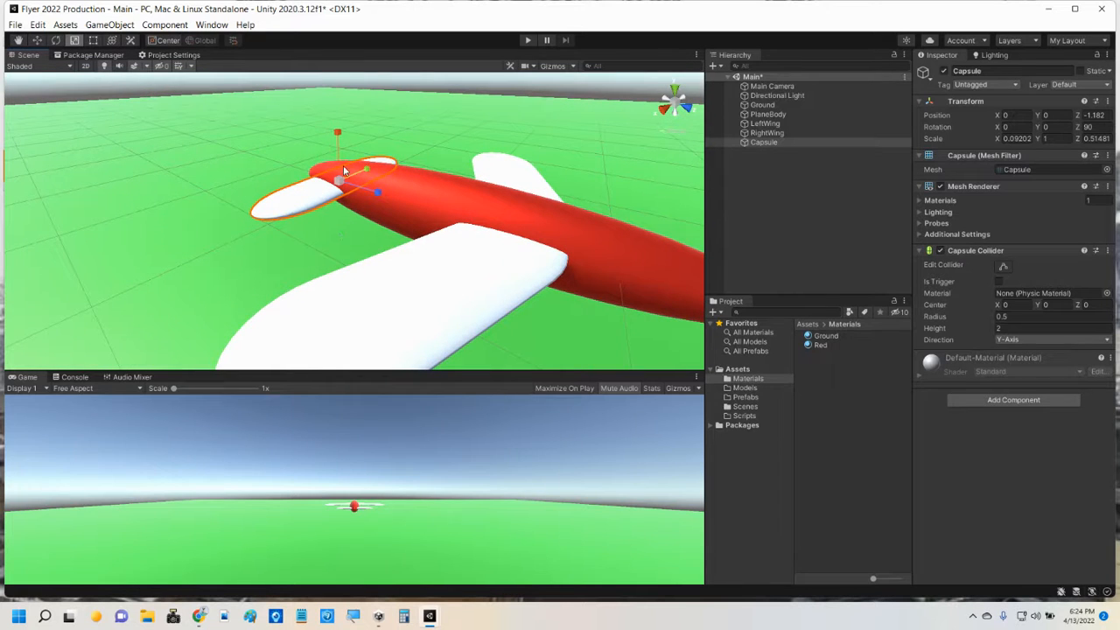
pyautogui.moveTo(302, 234)
pyautogui.keyDown('alt'); pyautogui.mouseDown()
pyautogui.moveTo(309, 243)
pyautogui.moveTo(324, 231)
pyautogui.mouseUp(); pyautogui.keyUp('alt')
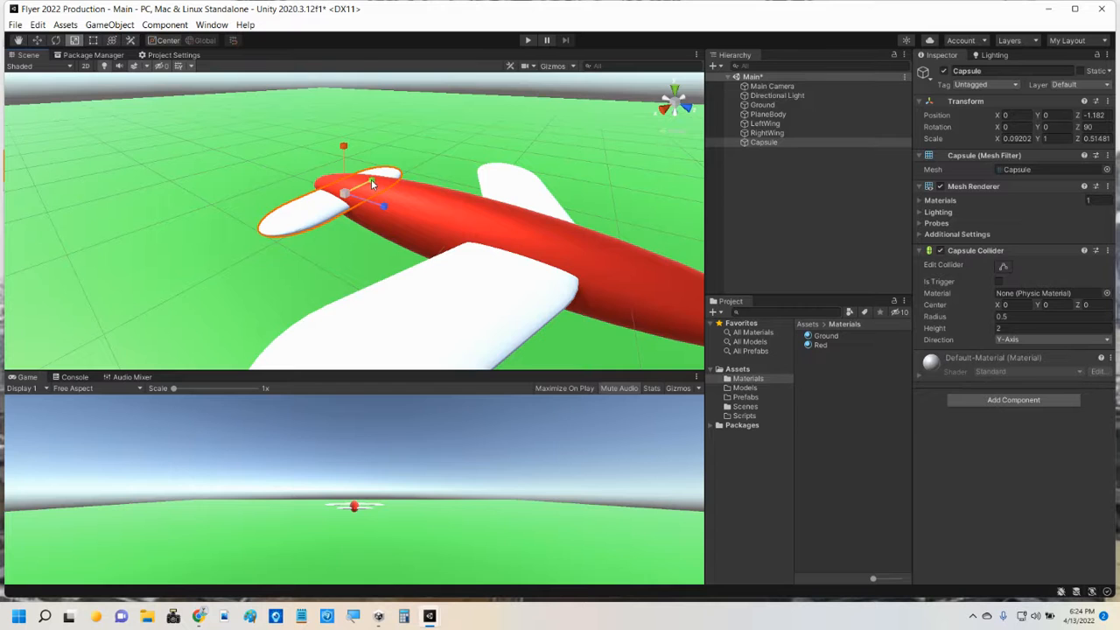
pyautogui.moveTo(344, 147); pyautogui.dragTo(348, 166)
# Move the flattened capsule onto the tail end of the body, to about 0.038 in Y and -1.343 in Z.
pyautogui.keyDown('alt'); pyautogui.moveTo(331, 233); pyautogui.dragTo(369, 183); pyautogui.keyUp('alt')
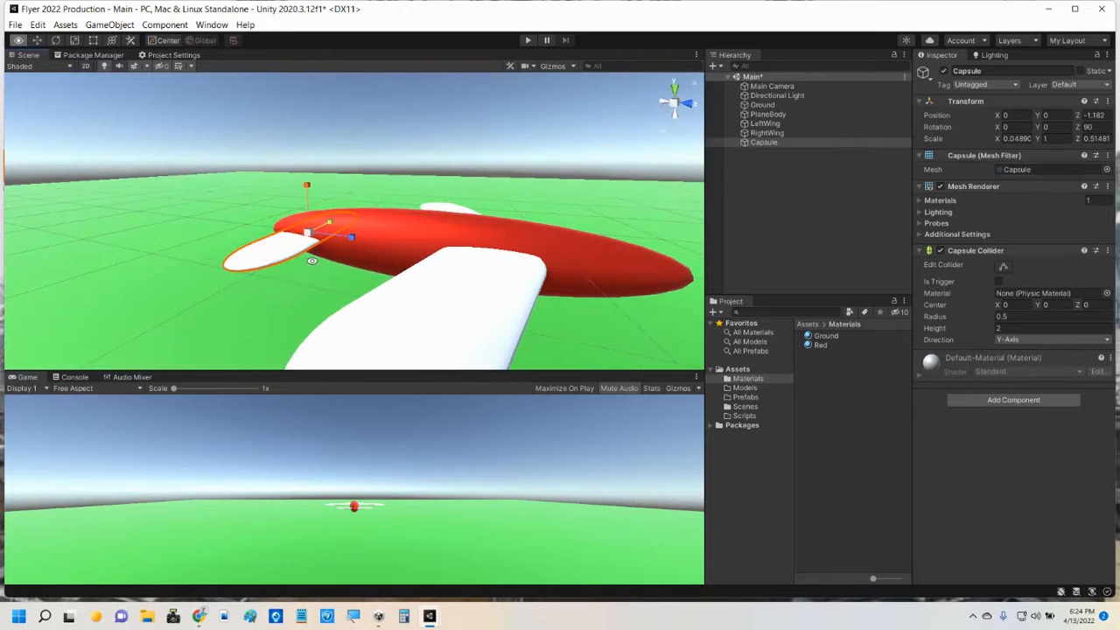
pyautogui.keyDown('alt'); pyautogui.moveTo(312, 261); pyautogui.dragTo(162, 273); pyautogui.keyUp('alt')
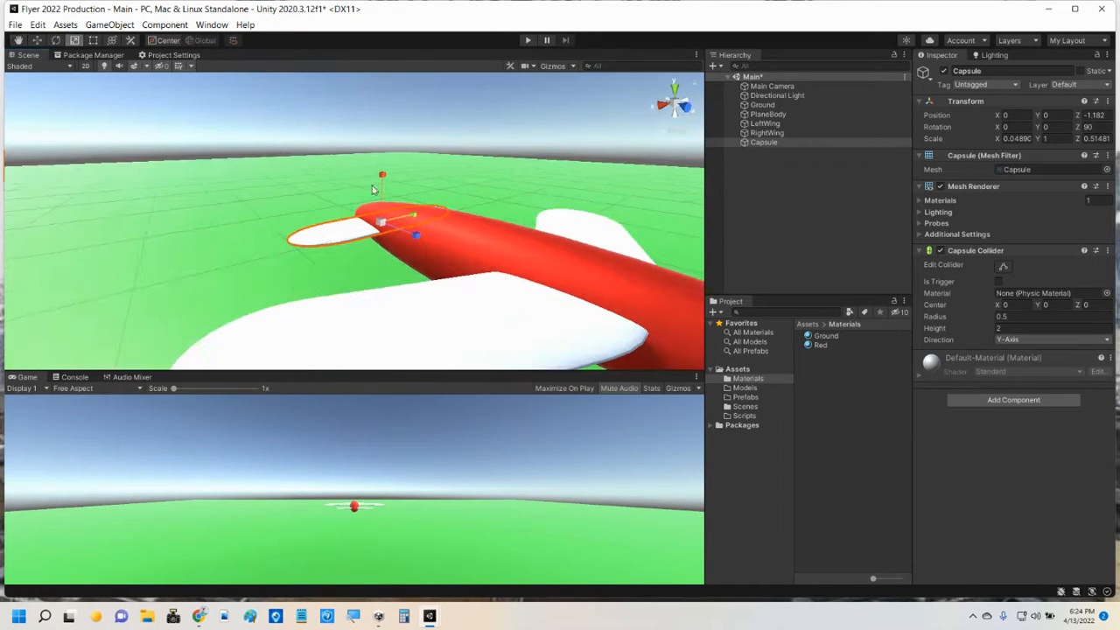
pyautogui.click(37, 40)
pyautogui.moveTo(381, 181); pyautogui.dragTo(342, 315)
pyautogui.moveTo(273, 249); pyautogui.dragTo(655, 400)
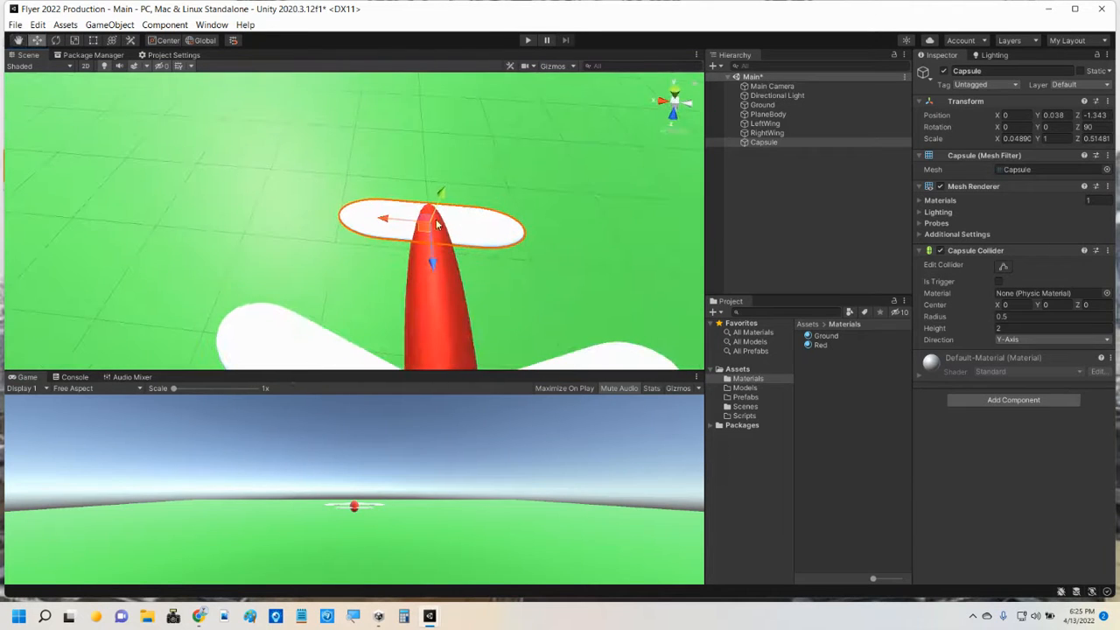
# Shorten the tail capsule's span by scaling it to about 0.811 in Y.
pyautogui.click(75, 41)
pyautogui.moveTo(477, 226); pyautogui.dragTo(469, 229)
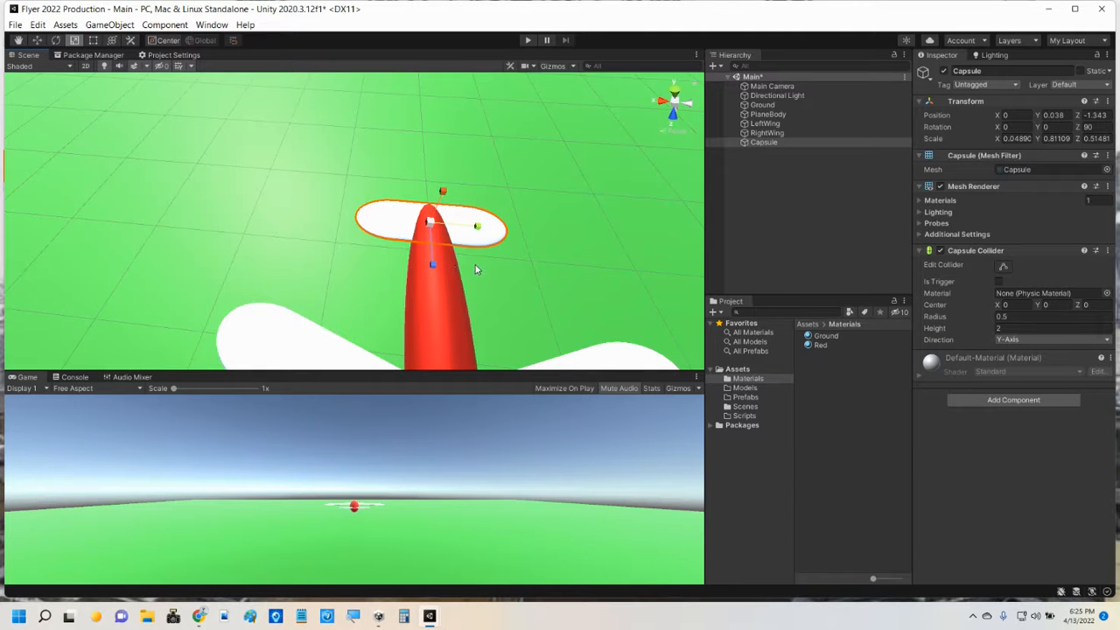
pyautogui.keyDown('alt'); pyautogui.moveTo(422, 296); pyautogui.dragTo(468, 258); pyautogui.keyUp('alt')
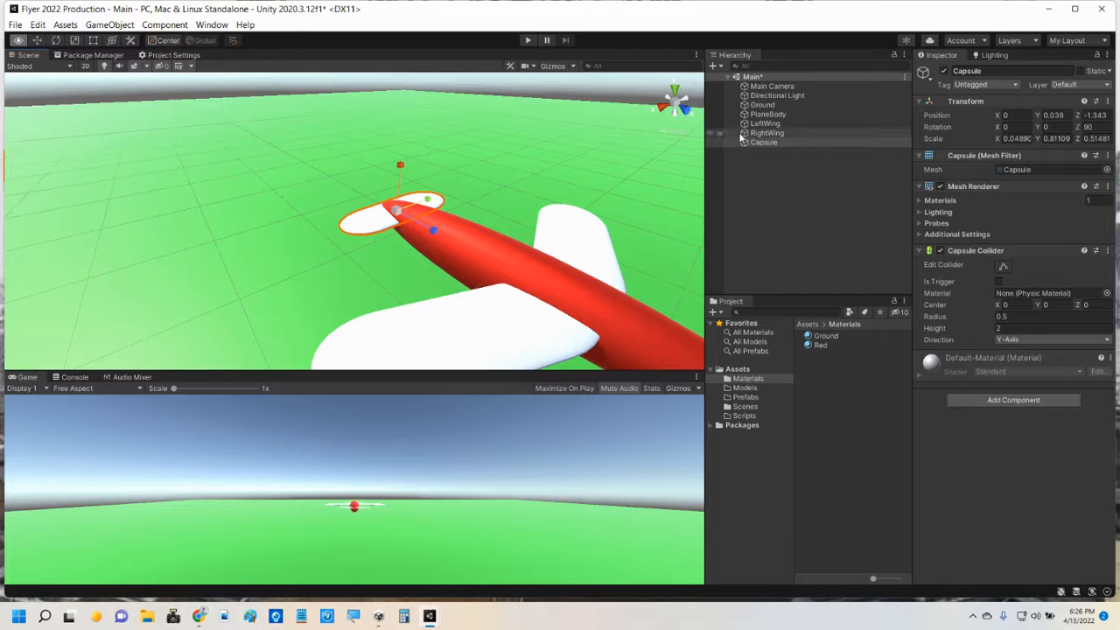
# Rename the tail capsule as Stabilizer and deselect it.
pyautogui.click(764, 142)
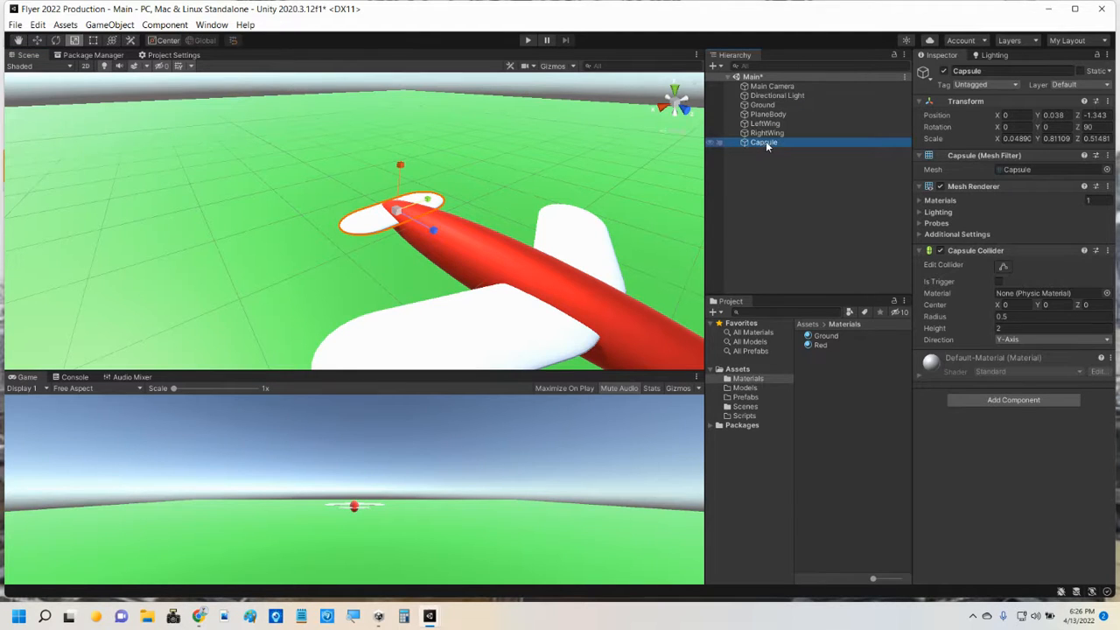
pyautogui.click(765, 143)
pyautogui.write('Stabilizer')
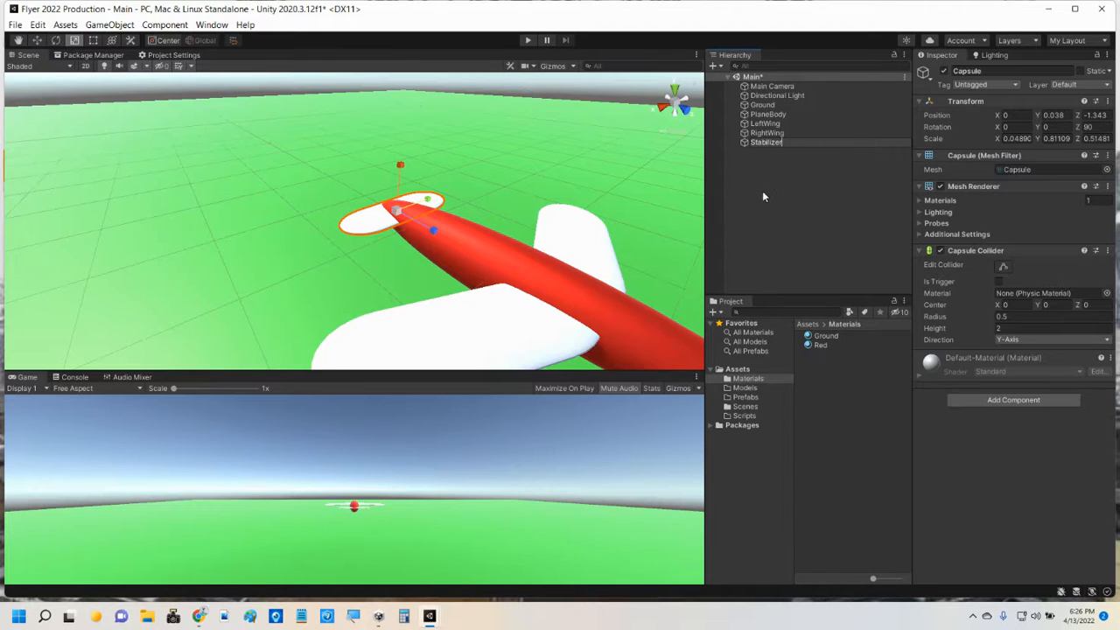
pyautogui.press('Return')
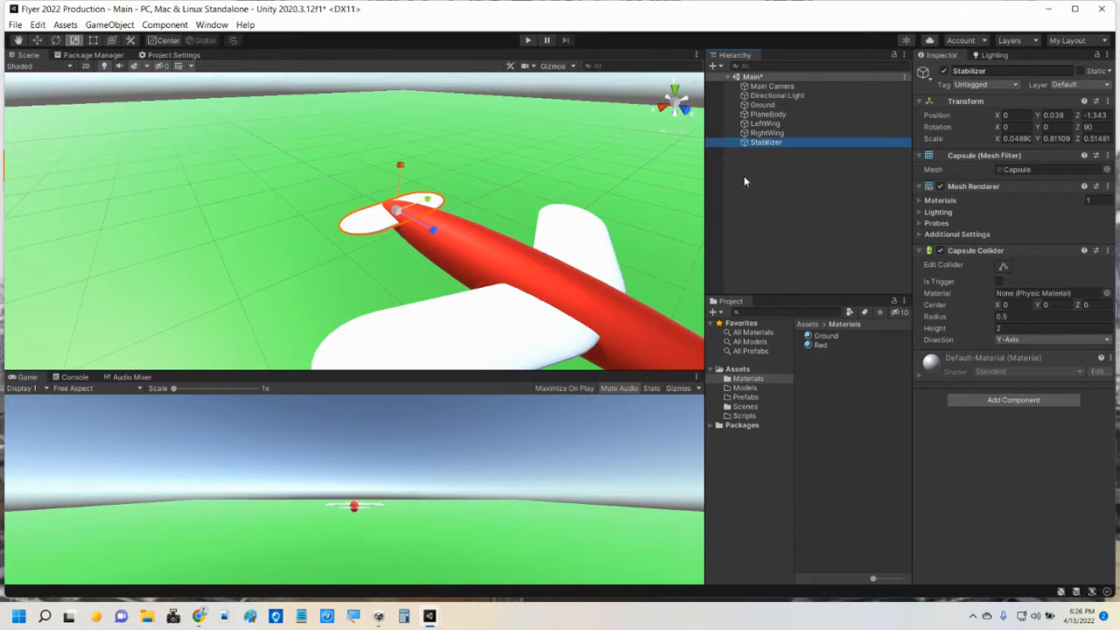
pyautogui.click(39, 41)
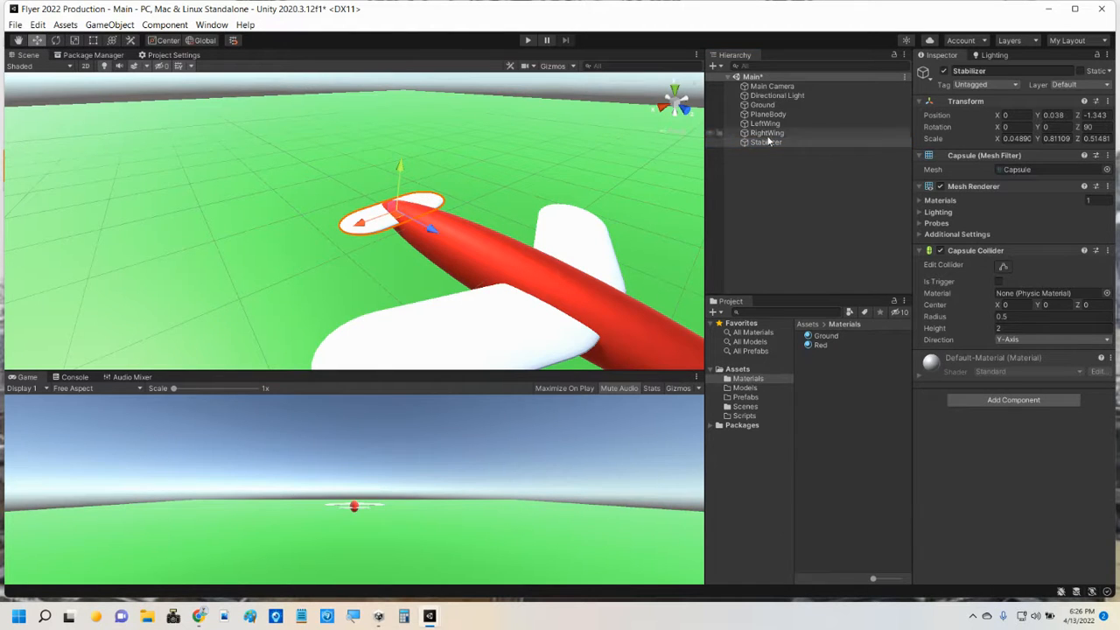
pyautogui.click(783, 181)
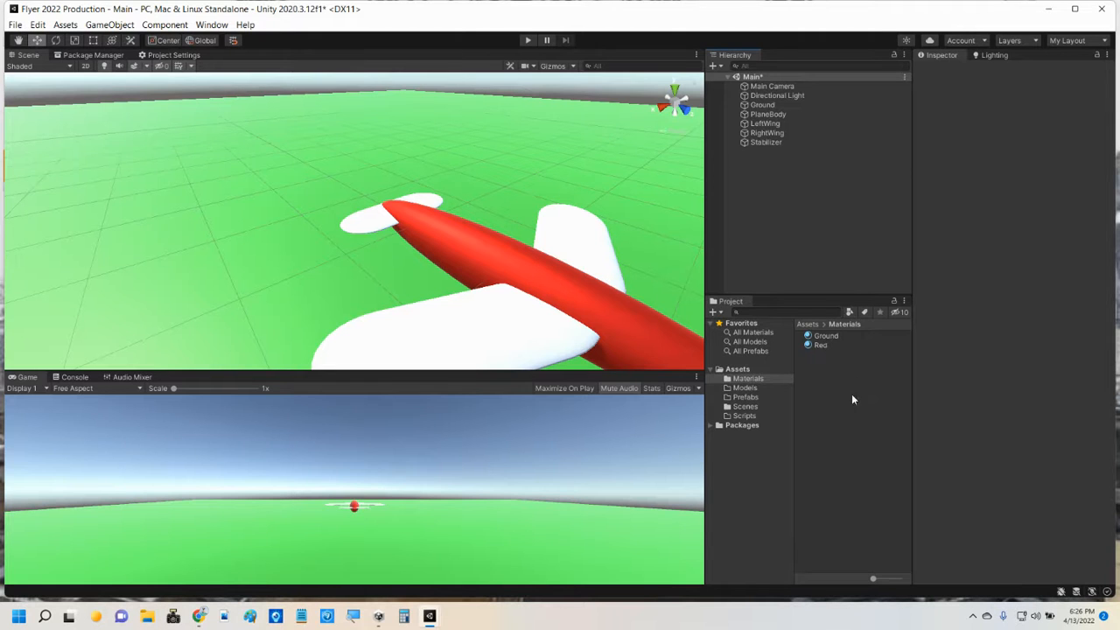
# Create a new material named Yellow in the Materials folder.
pyautogui.rightClick(828, 387)
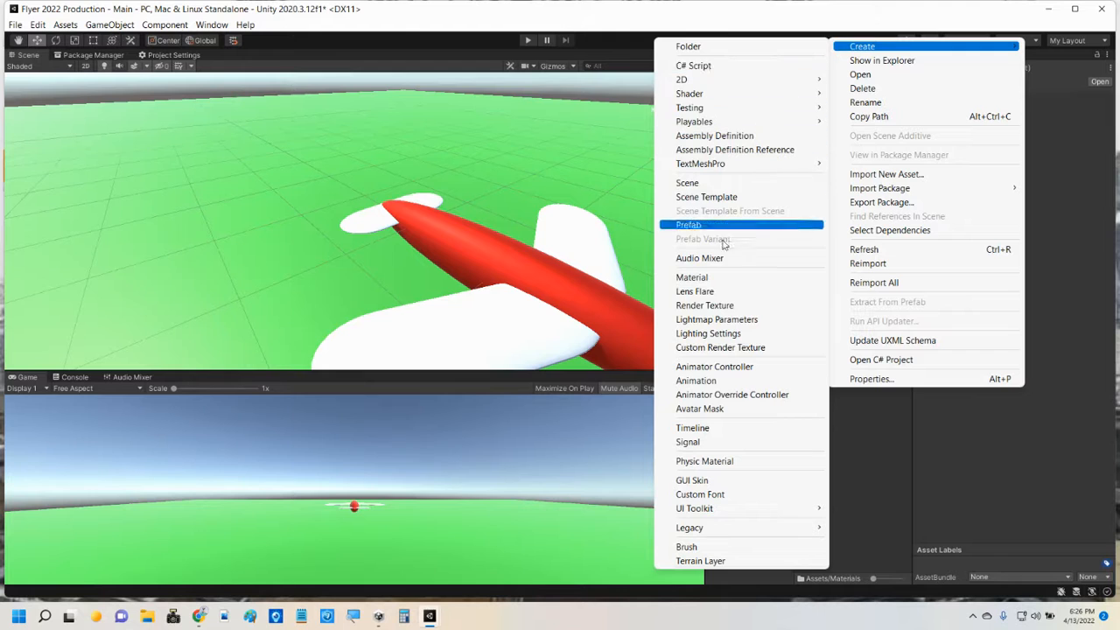
pyautogui.click(713, 278)
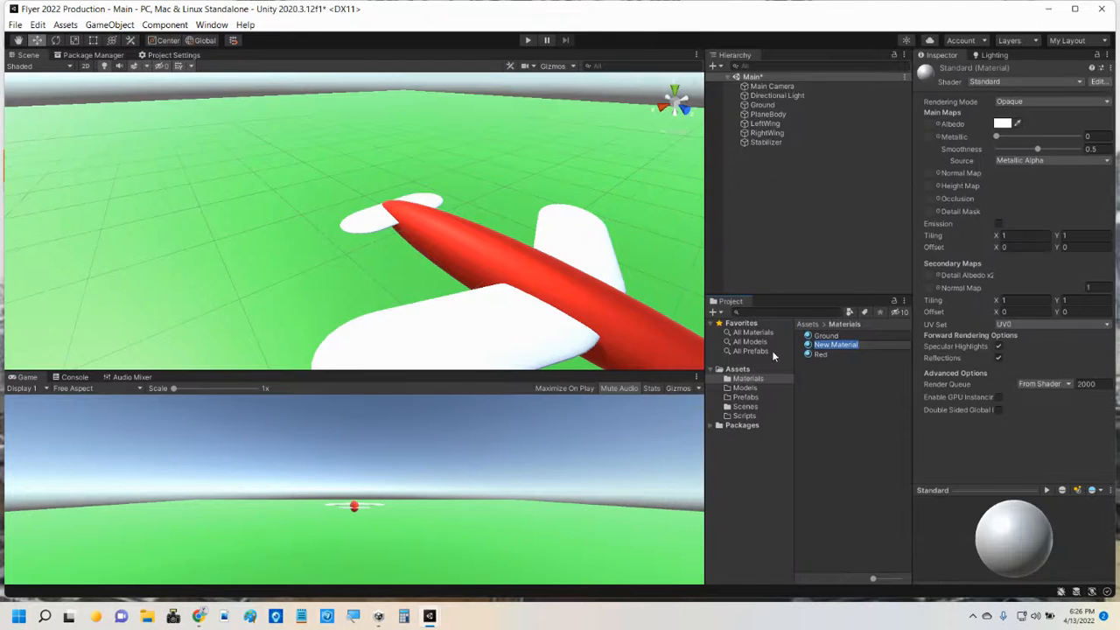
pyautogui.write('Yellow')
pyautogui.press('Return')
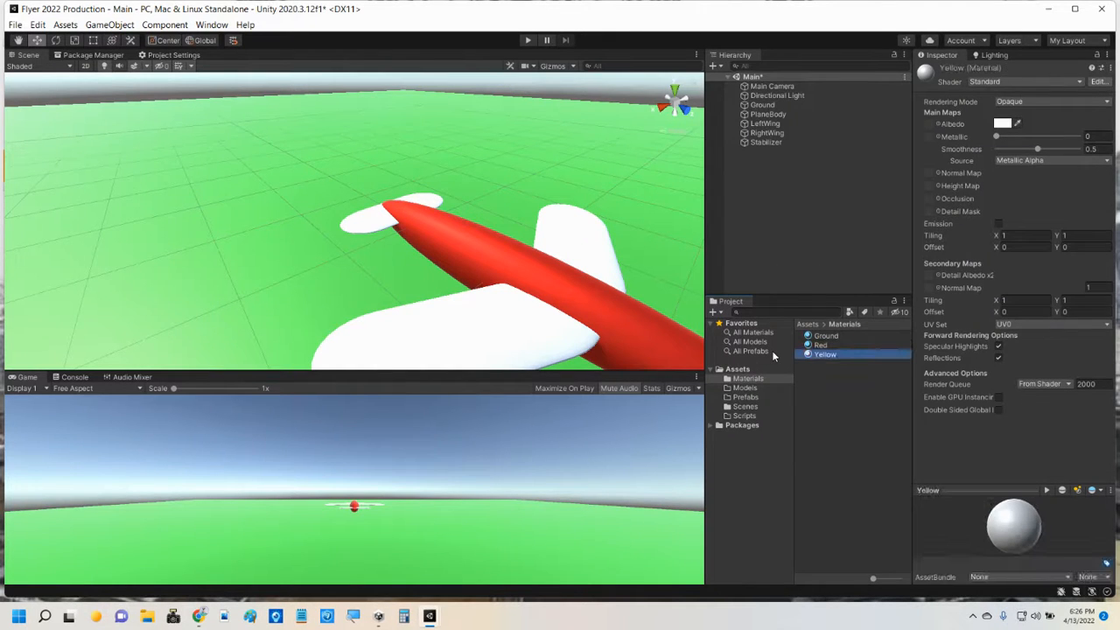
# Give the Yellow material the albedo color FFEA26 and a Metallic value of 0.55.
pyautogui.click(1002, 124)
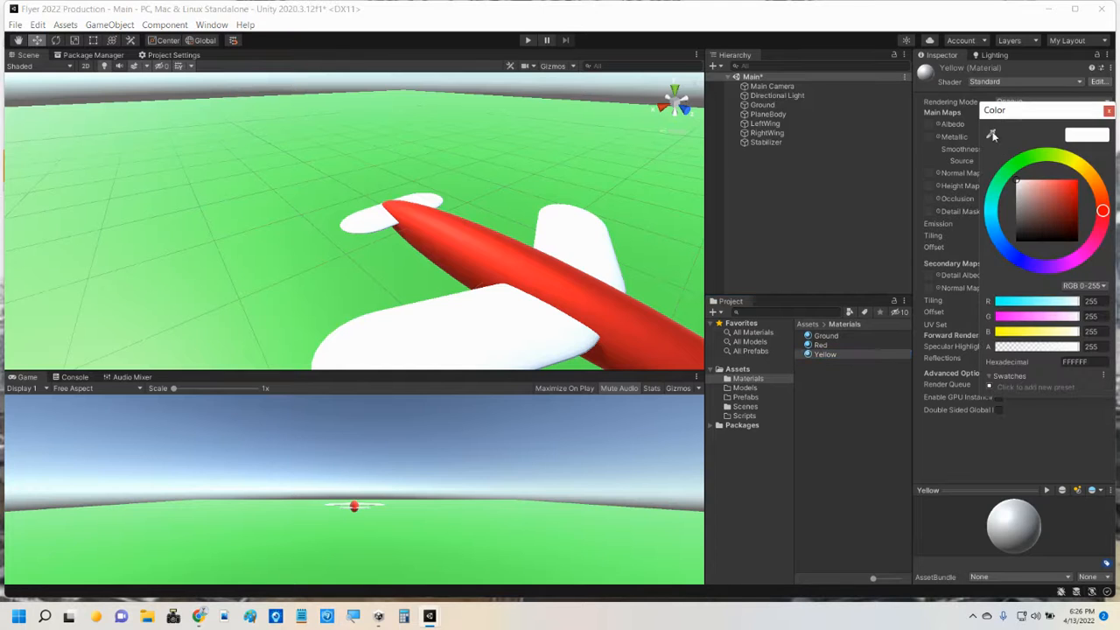
pyautogui.click(1082, 166)
pyautogui.click(1075, 187)
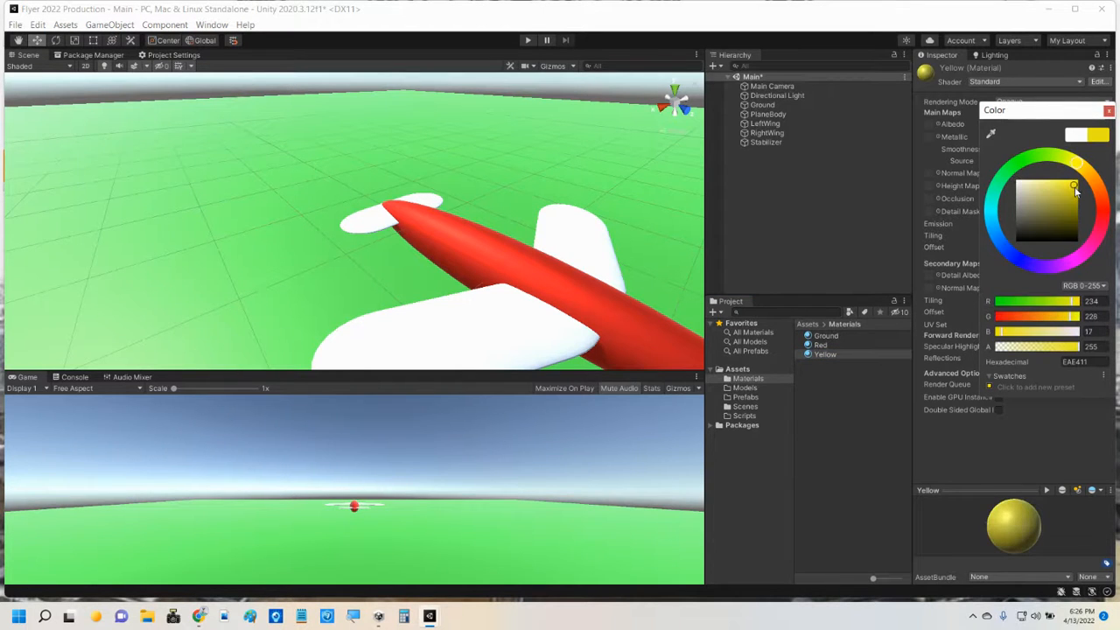
pyautogui.click(1069, 161)
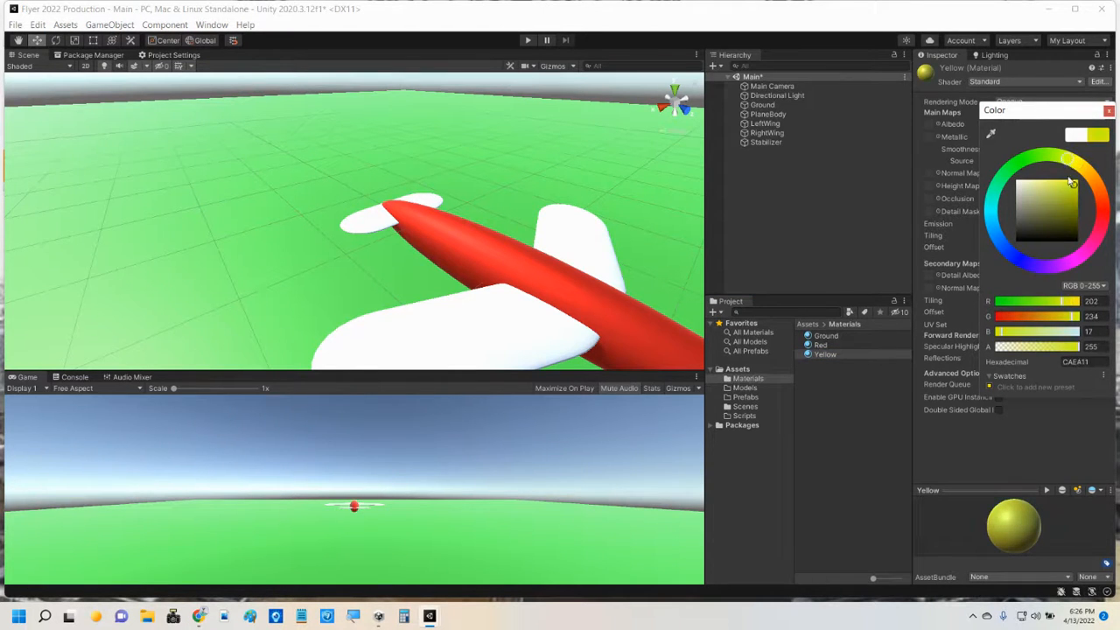
pyautogui.click(1071, 160)
pyautogui.click(1009, 333)
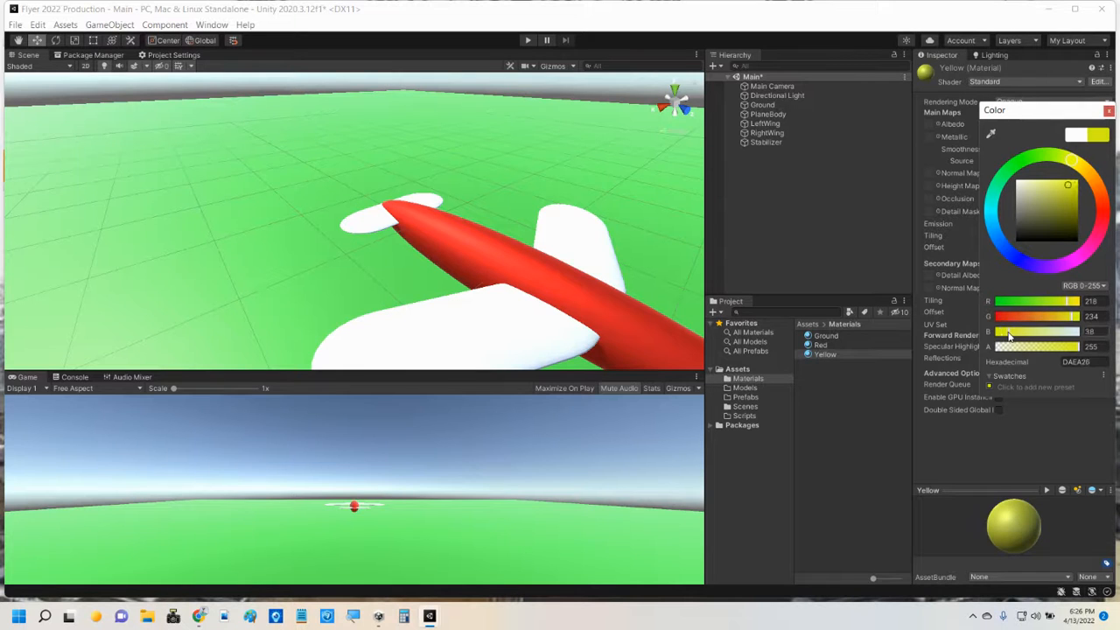
pyautogui.click(1077, 163)
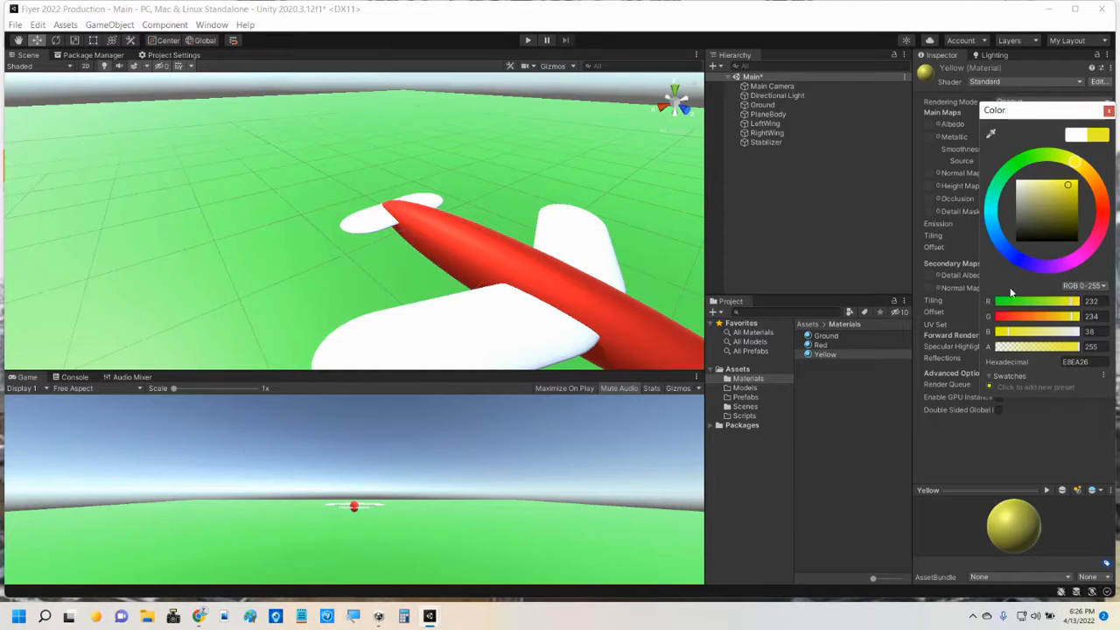
pyautogui.moveTo(1074, 303); pyautogui.dragTo(1082, 306)
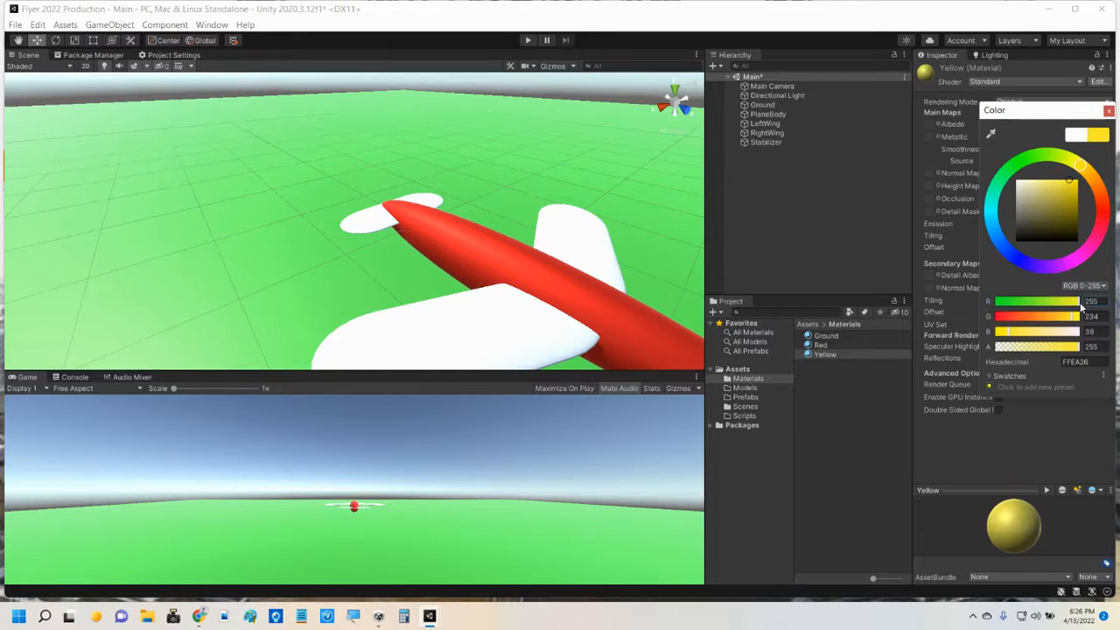
pyautogui.click(1109, 110)
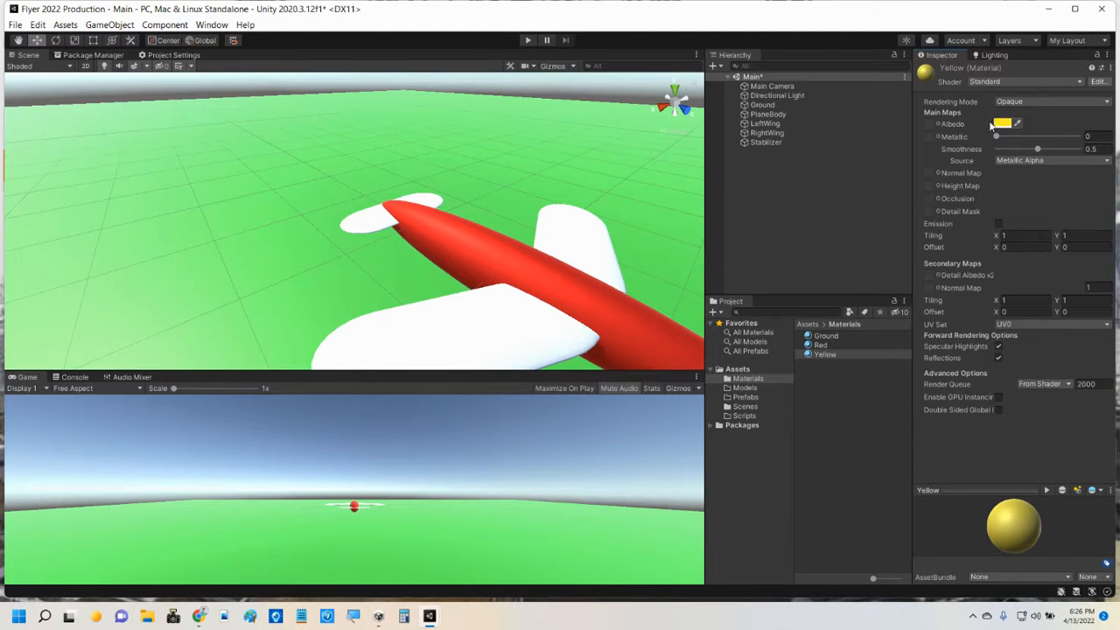
pyautogui.moveTo(996, 138); pyautogui.dragTo(1044, 147)
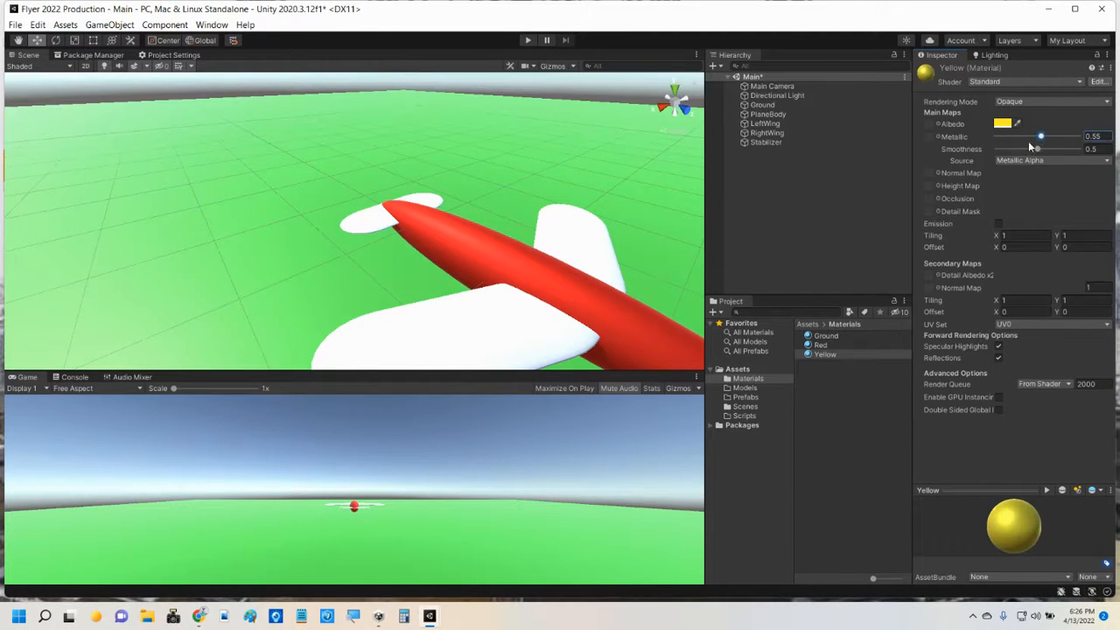
# Apply the Yellow material to both wings and the stabilizer, and check the plane from a wider angle.
pyautogui.moveTo(814, 353); pyautogui.dragTo(571, 350)
pyautogui.moveTo(812, 354); pyautogui.dragTo(569, 264)
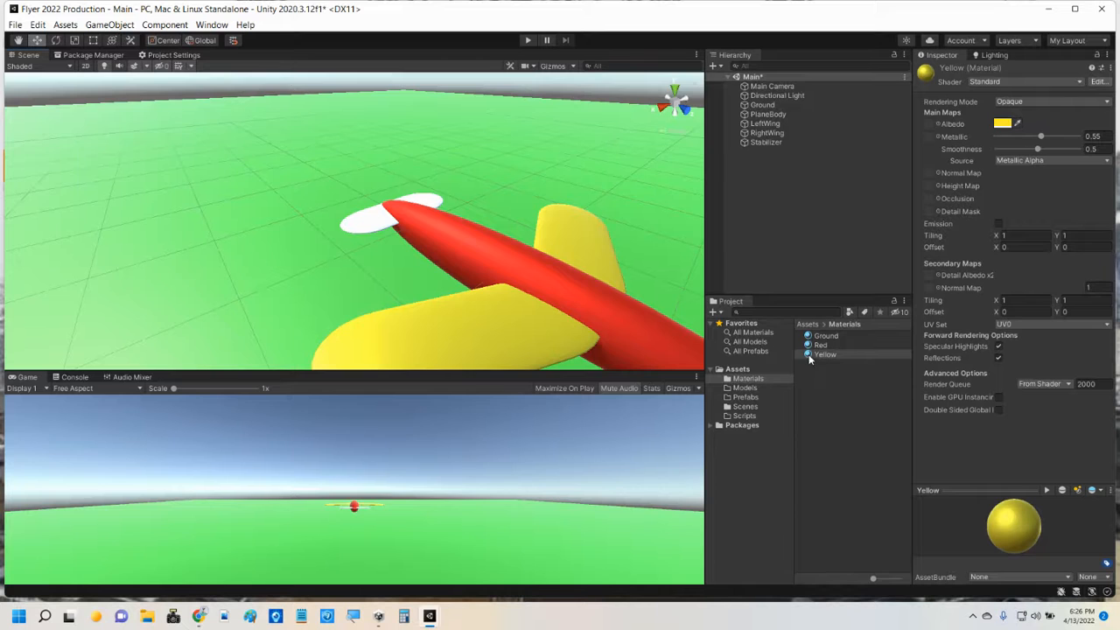
pyautogui.moveTo(810, 355); pyautogui.dragTo(359, 226)
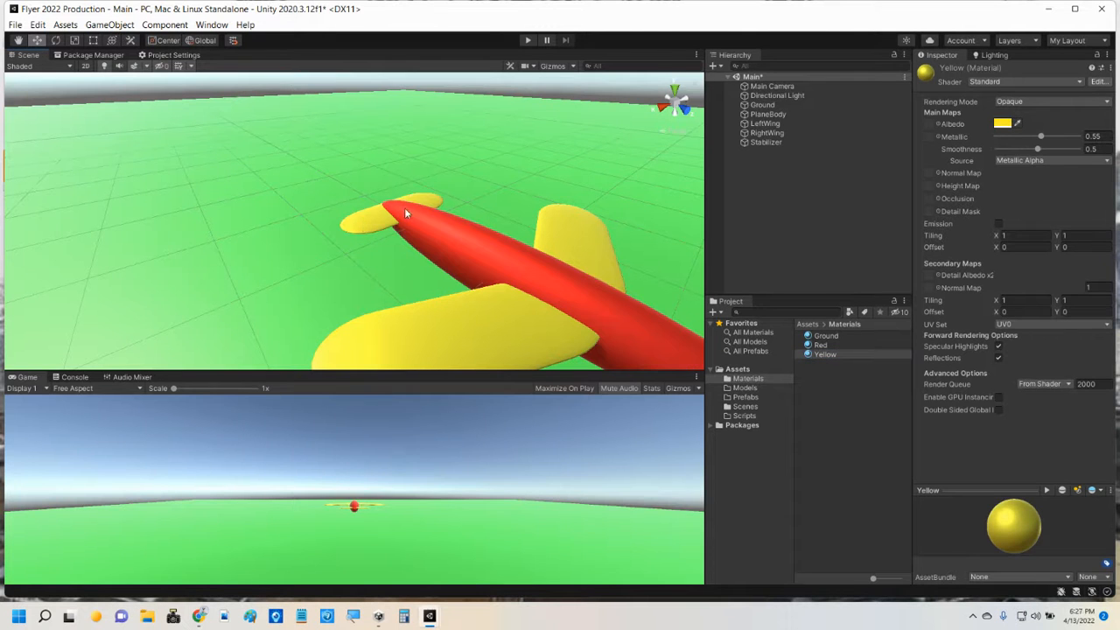
pyautogui.moveTo(590, 269); pyautogui.dragTo(492, 200, button='middle')
pyautogui.scroll(3, 461, 245)
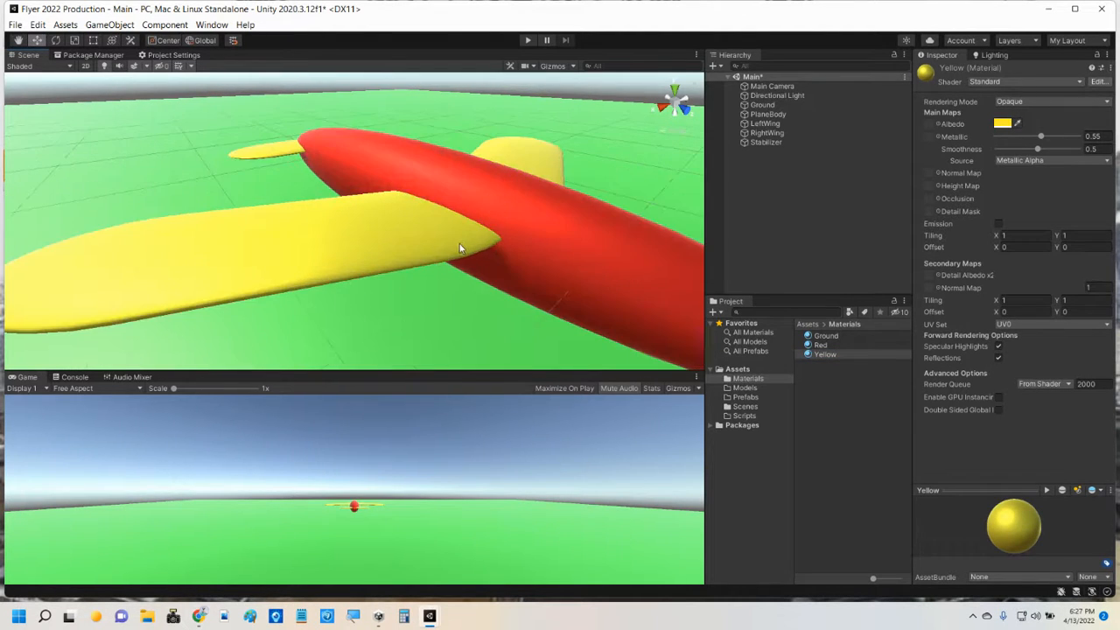
pyautogui.scroll(-5, 465, 240)
pyautogui.keyDown('alt'); pyautogui.moveTo(420, 286); pyautogui.dragTo(467, 254); pyautogui.keyUp('alt')
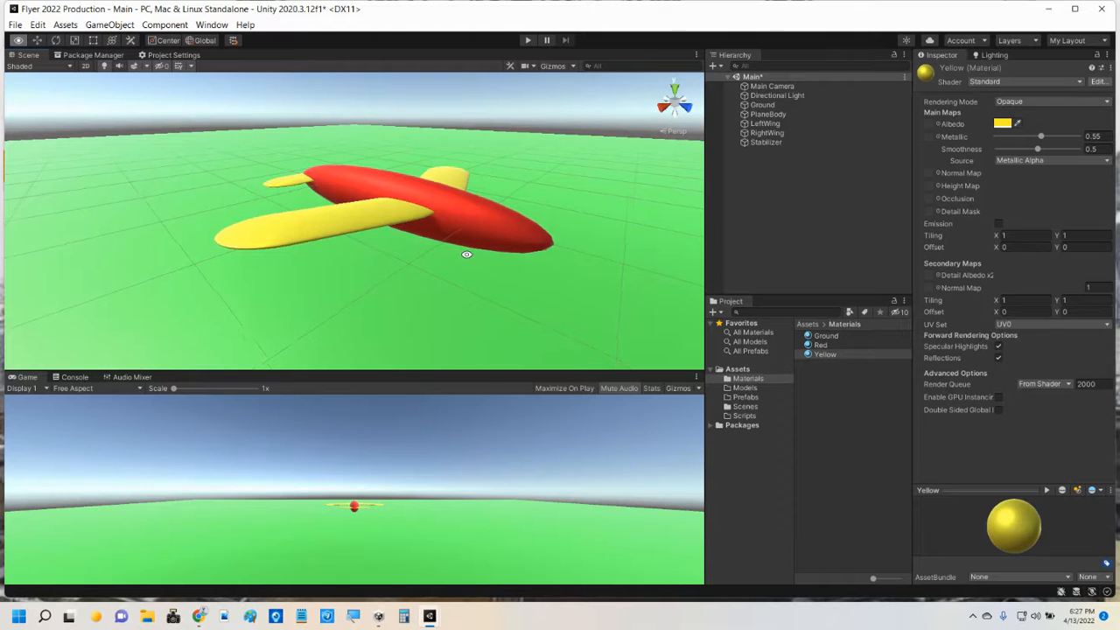
# Add another capsule to the scene as a 3D object.
pyautogui.rightClick(766, 171)
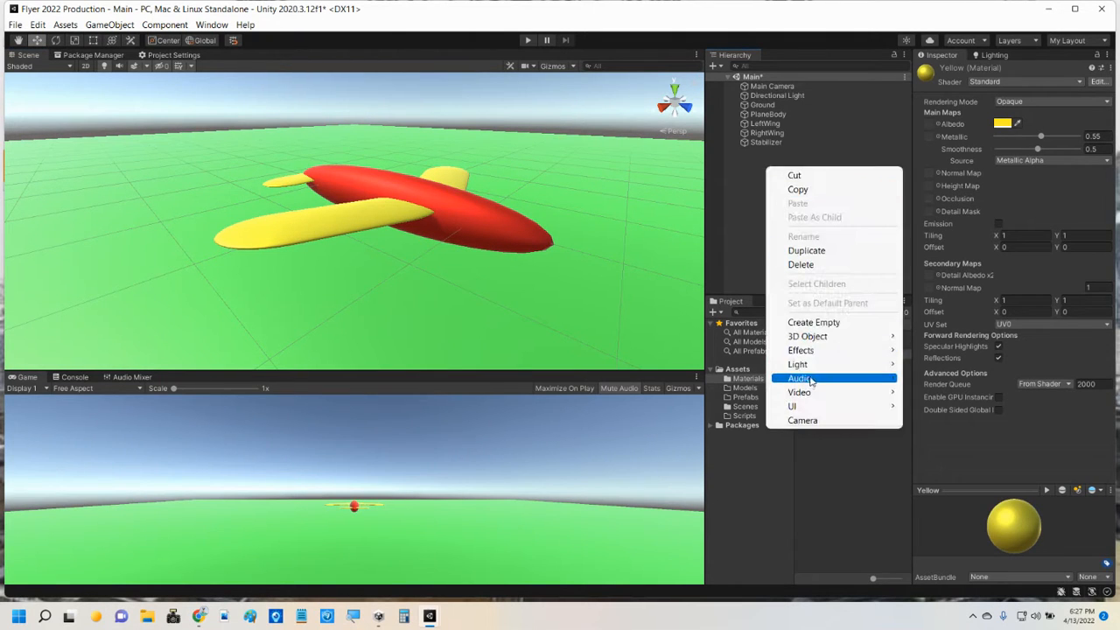
pyautogui.moveTo(833, 338)
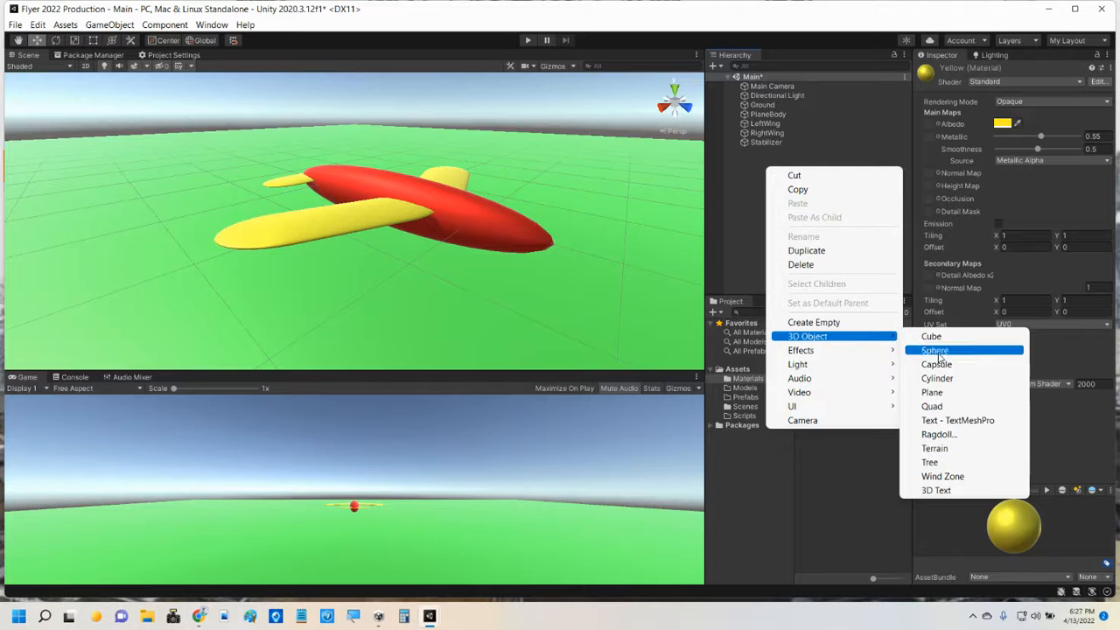
pyautogui.click(936, 364)
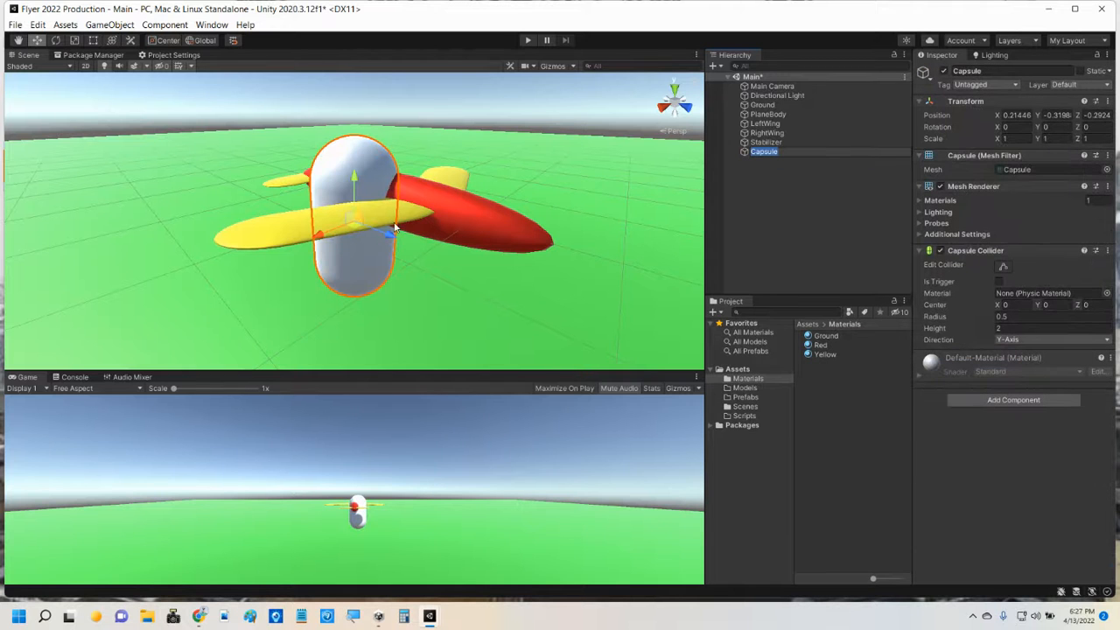
pyautogui.keyDown('alt'); pyautogui.moveTo(427, 241); pyautogui.dragTo(515, 277); pyautogui.keyUp('alt')
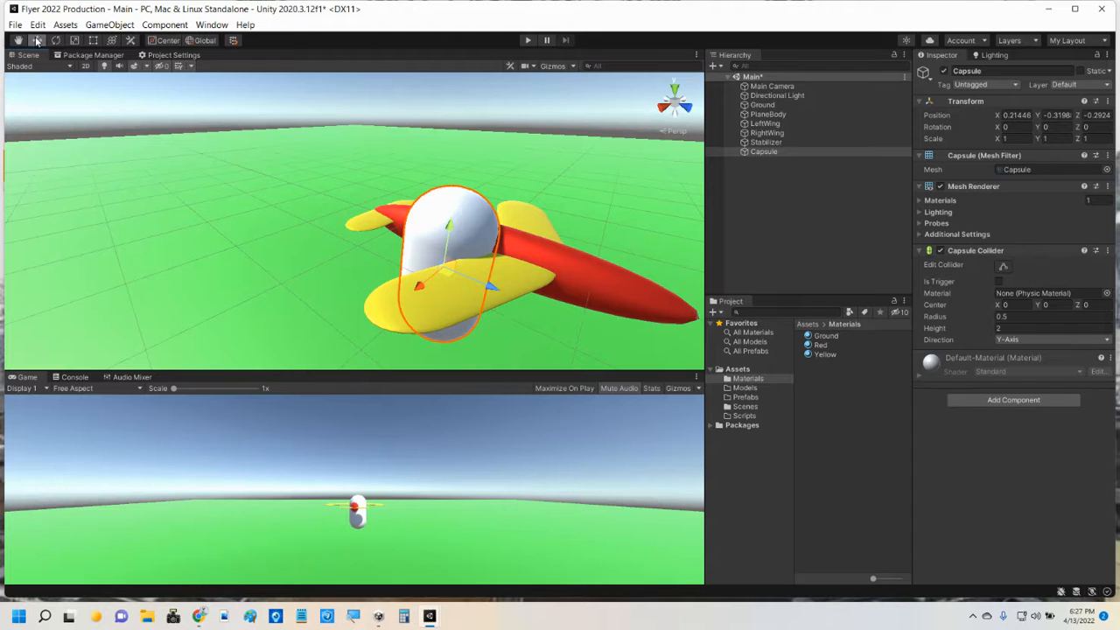
# Scale the new capsule into a thin fin about 0.087 wide, 0.339 high and 0.48 deep.
pyautogui.click(74, 40)
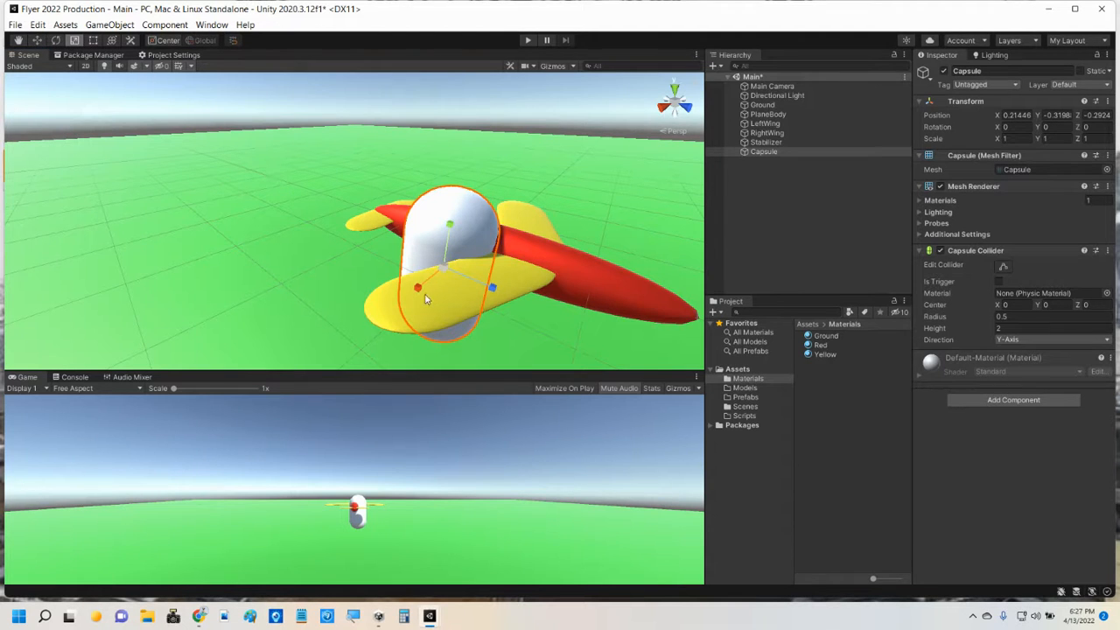
pyautogui.moveTo(420, 289); pyautogui.dragTo(455, 282)
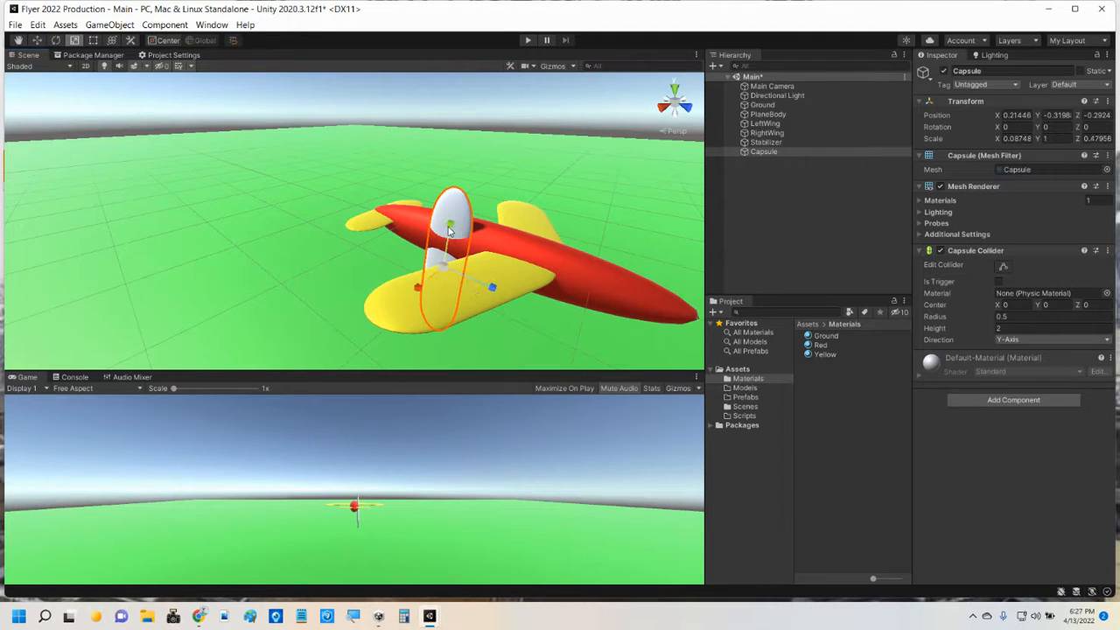
pyautogui.moveTo(449, 225); pyautogui.dragTo(449, 254)
# Move the fin capsule onto the right end of the stabilizer, at about X 0.653, Y 0.026, Z -1.344.
pyautogui.click(39, 41)
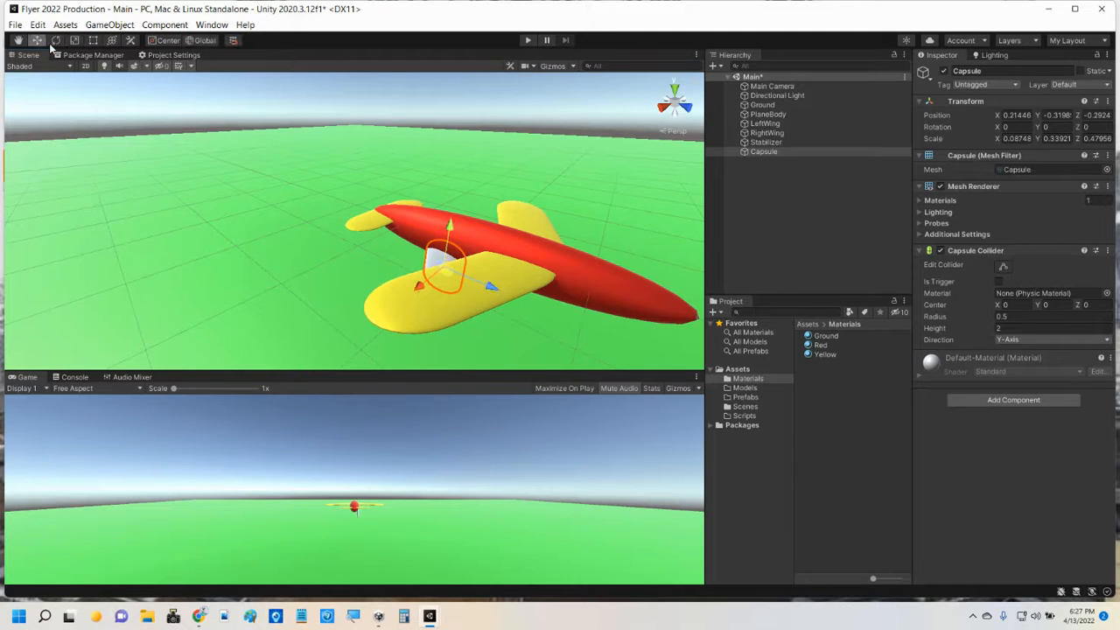
pyautogui.moveTo(479, 284); pyautogui.dragTo(389, 248)
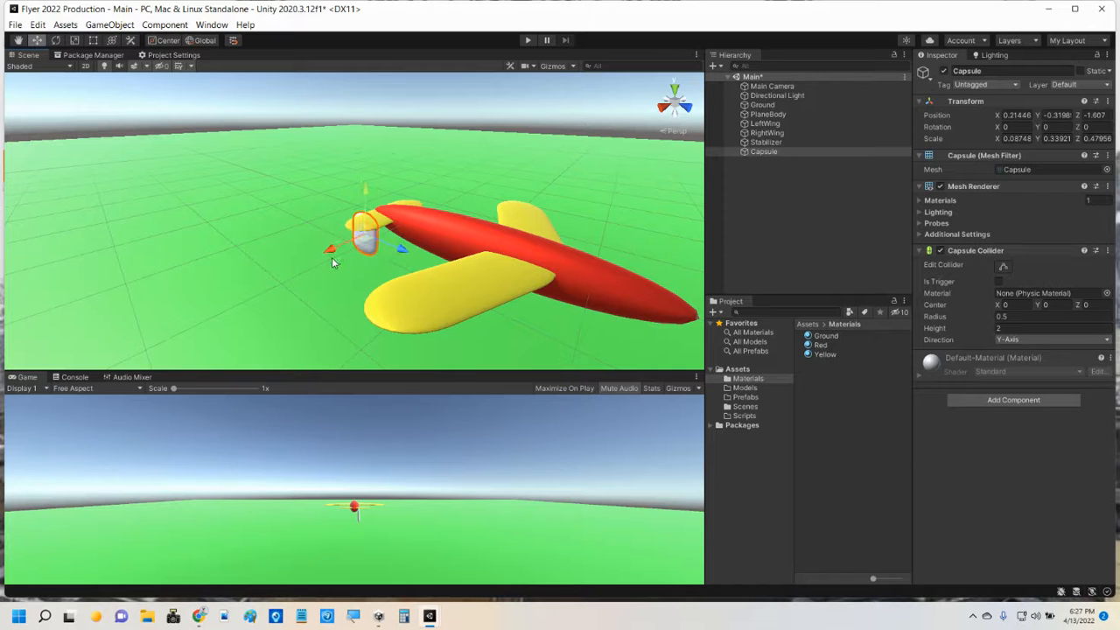
pyautogui.keyDown('alt'); pyautogui.moveTo(290, 263); pyautogui.dragTo(751, 217); pyautogui.keyUp('alt')
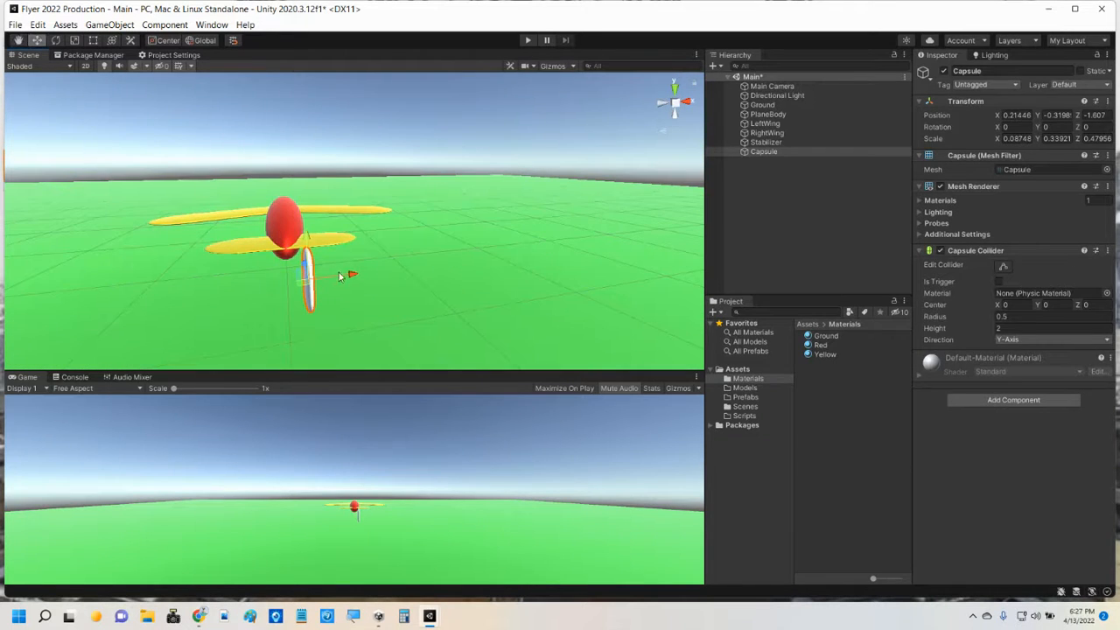
pyautogui.moveTo(349, 274); pyautogui.dragTo(348, 214)
pyautogui.click(674, 90)
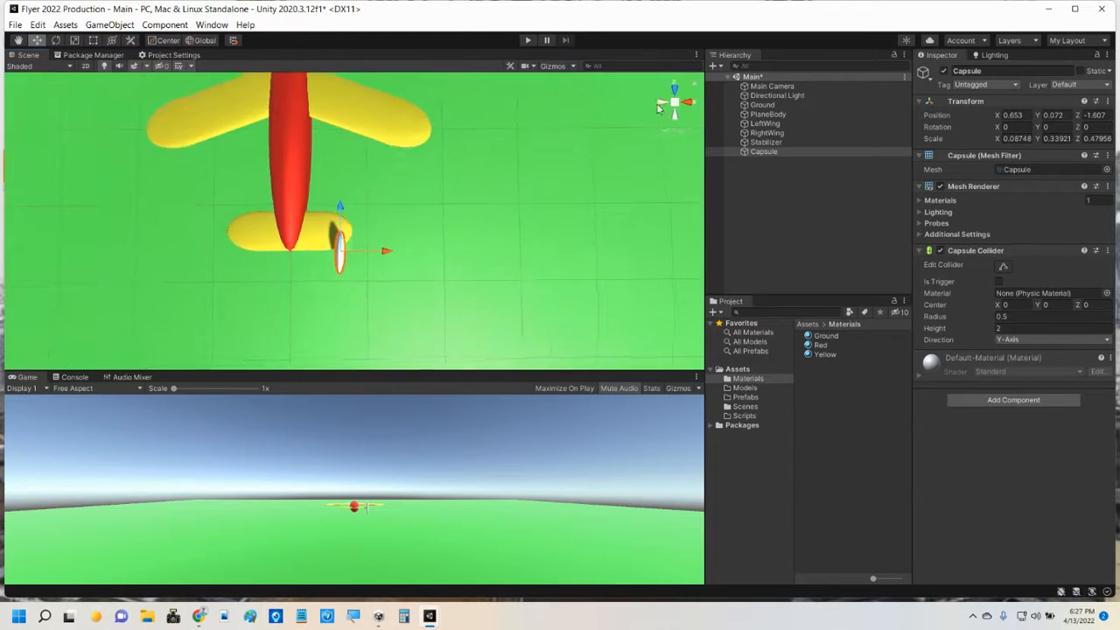
pyautogui.moveTo(341, 208); pyautogui.dragTo(343, 193)
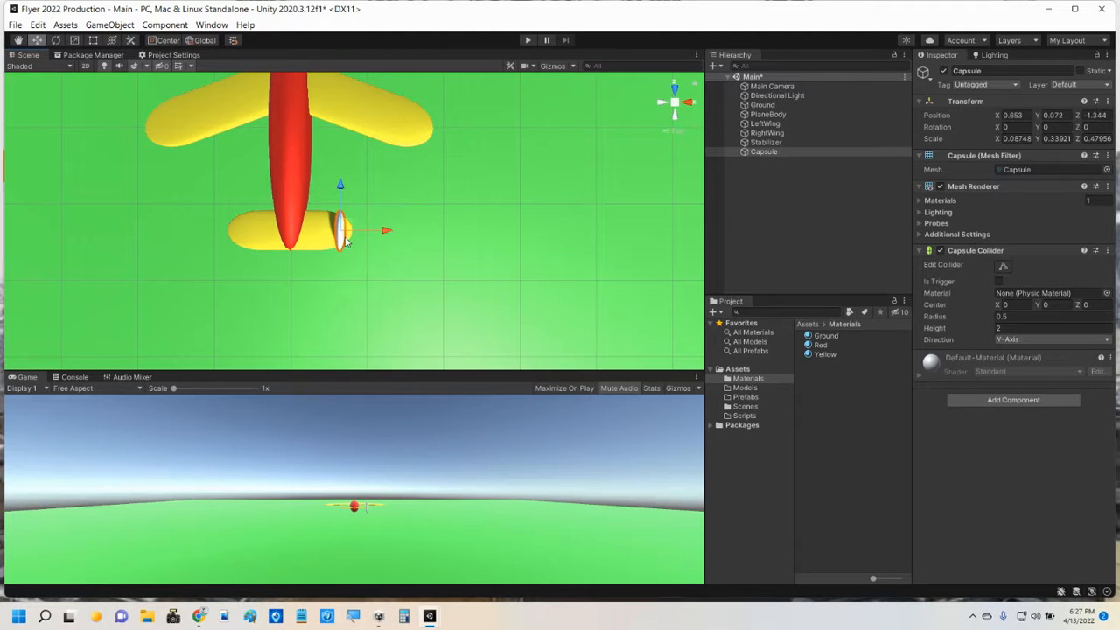
pyautogui.click(689, 105)
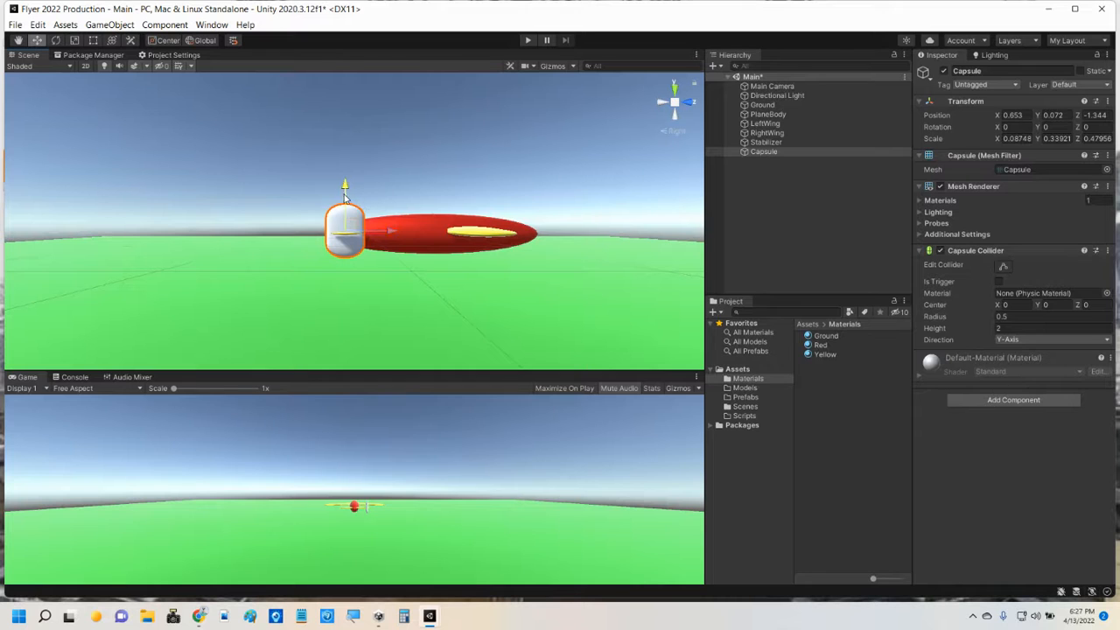
pyautogui.moveTo(346, 200); pyautogui.dragTo(345, 204)
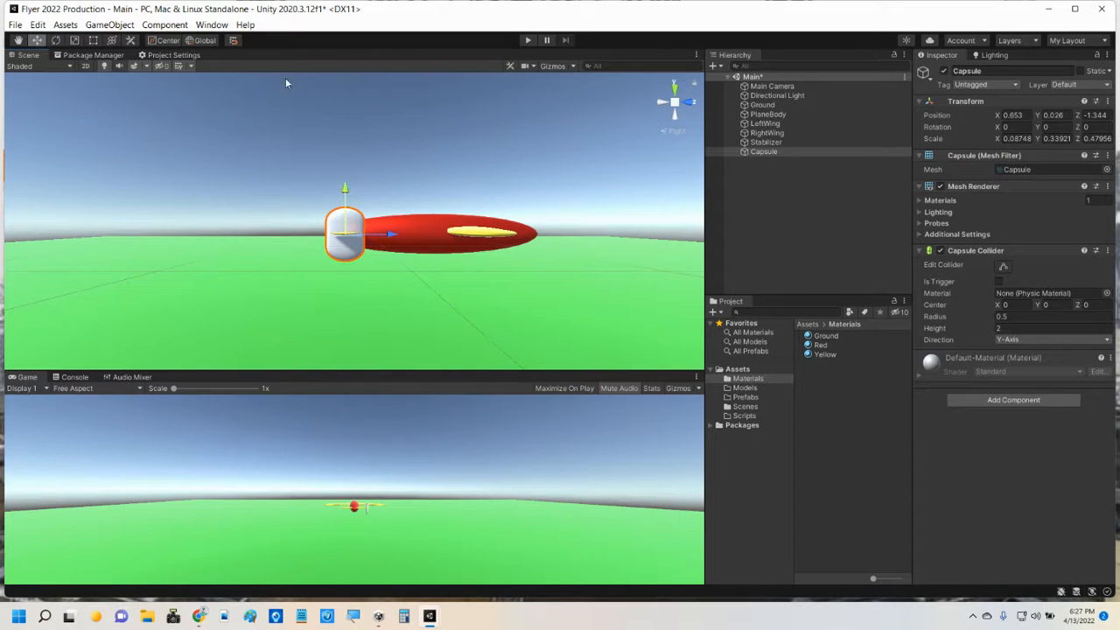
# Reduce the fin capsule's Z scale to about 0.318.
pyautogui.click(74, 40)
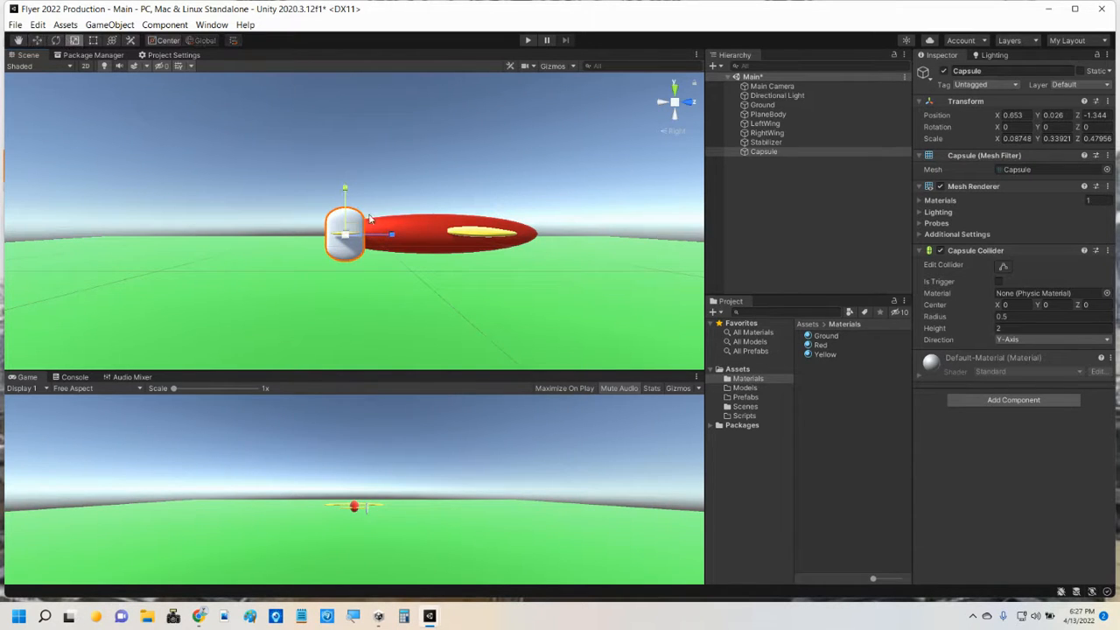
pyautogui.scroll(5, 394, 232)
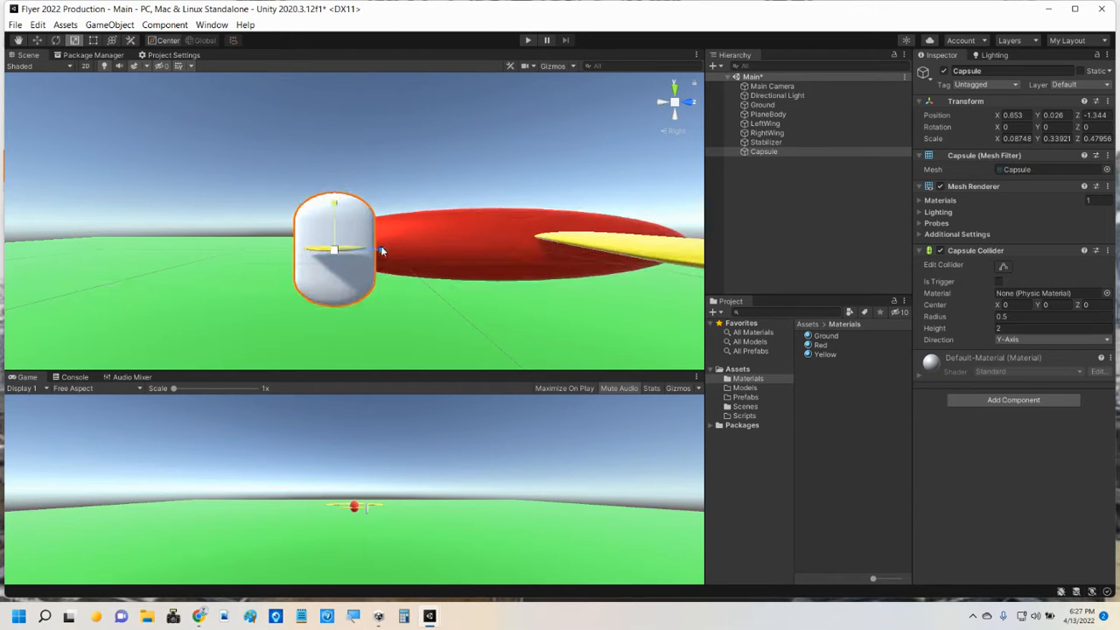
pyautogui.moveTo(381, 253); pyautogui.dragTo(368, 252)
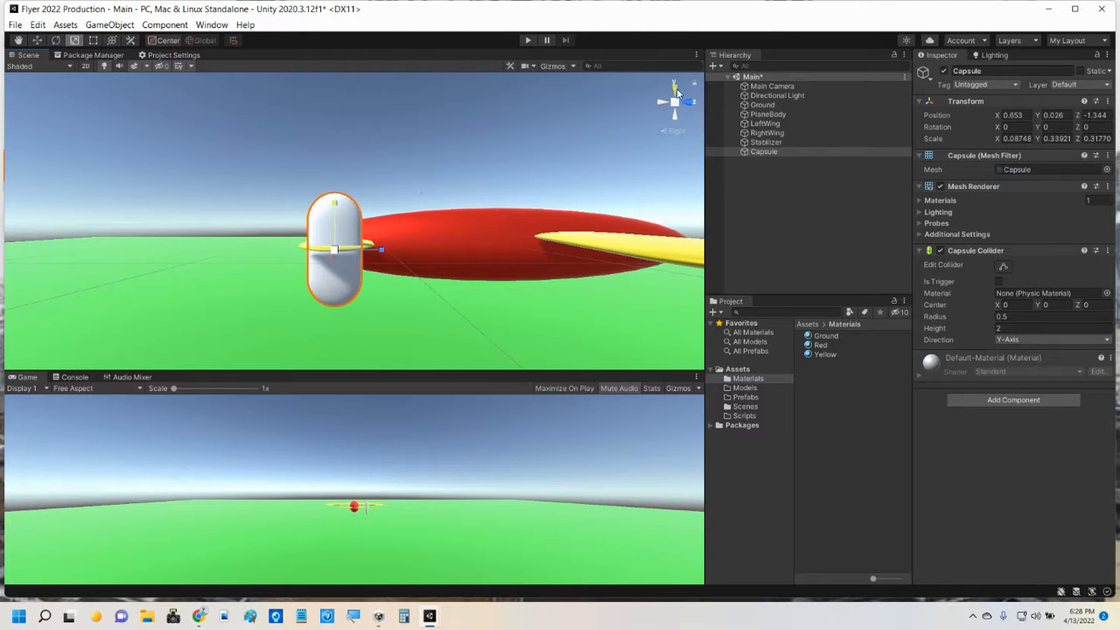
# Nudge the fin capsule slightly forward on the stabilizer, to about Z -1.33.
pyautogui.doubleClick(677, 90)
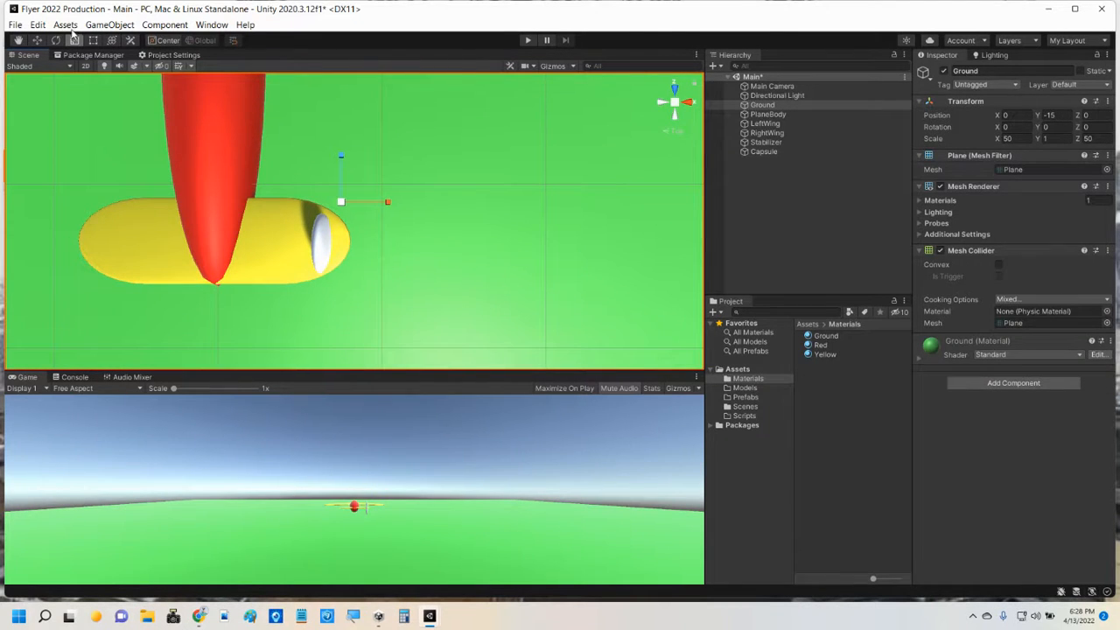
pyautogui.click(37, 40)
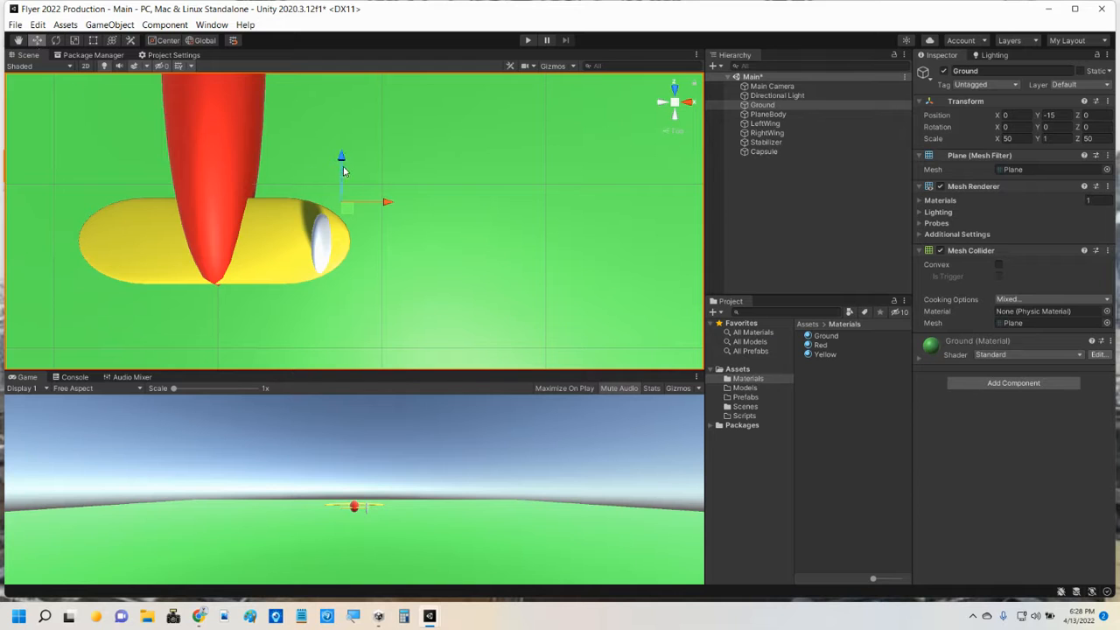
pyautogui.moveTo(342, 172); pyautogui.dragTo(342, 165)
pyautogui.click(769, 151)
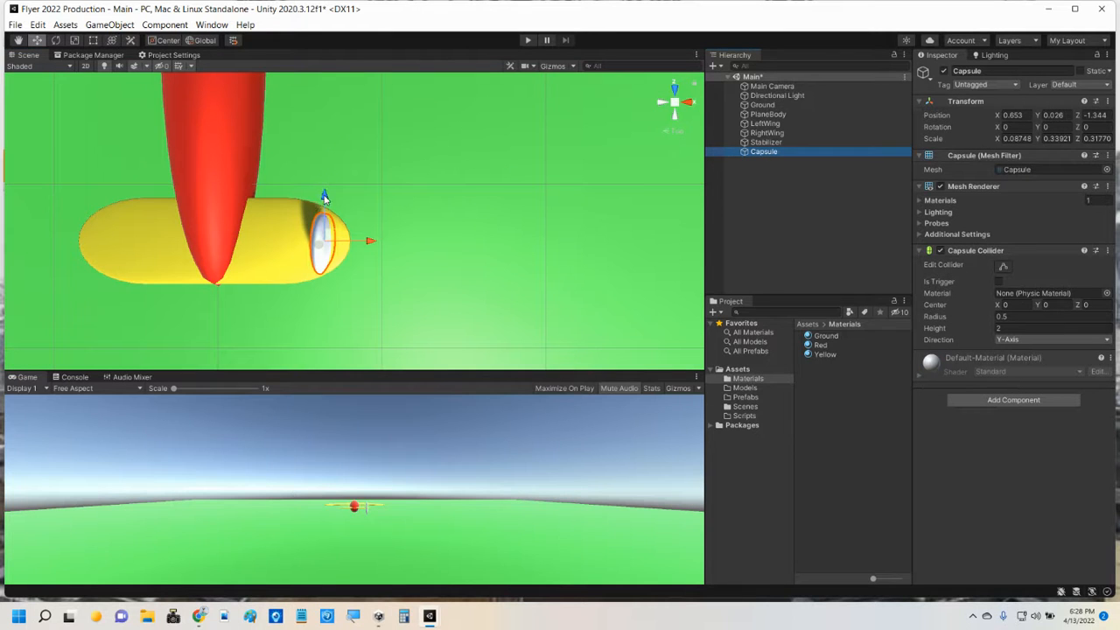
pyautogui.moveTo(324, 197); pyautogui.dragTo(324, 194)
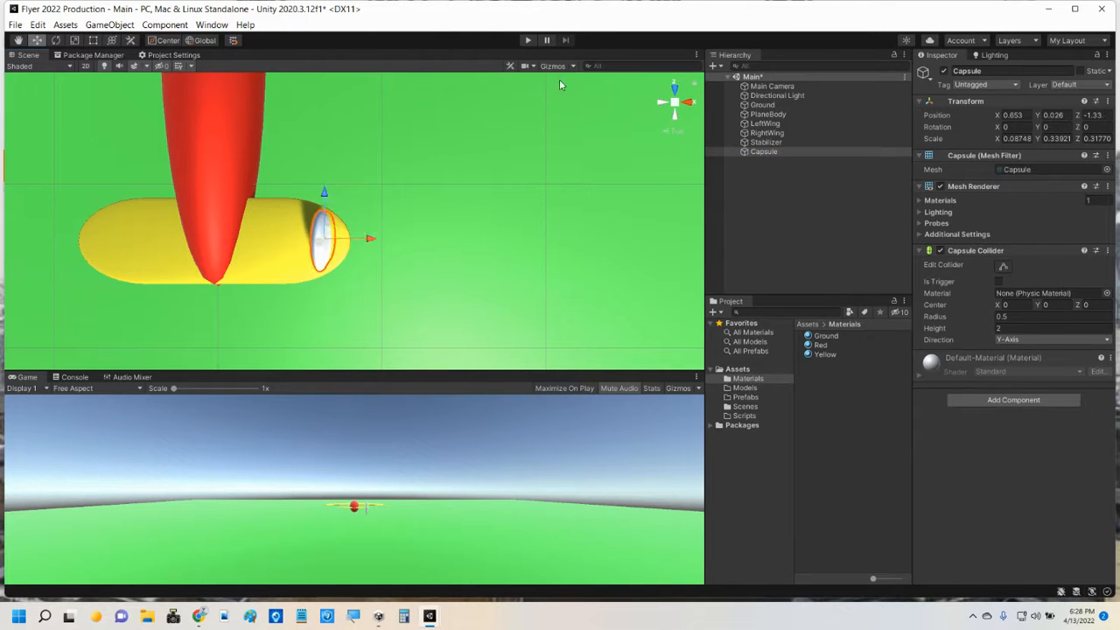
# Thin the fin capsule to an X scale of about 0.05 and extend its Z scale to about 0.488.
pyautogui.click(674, 105)
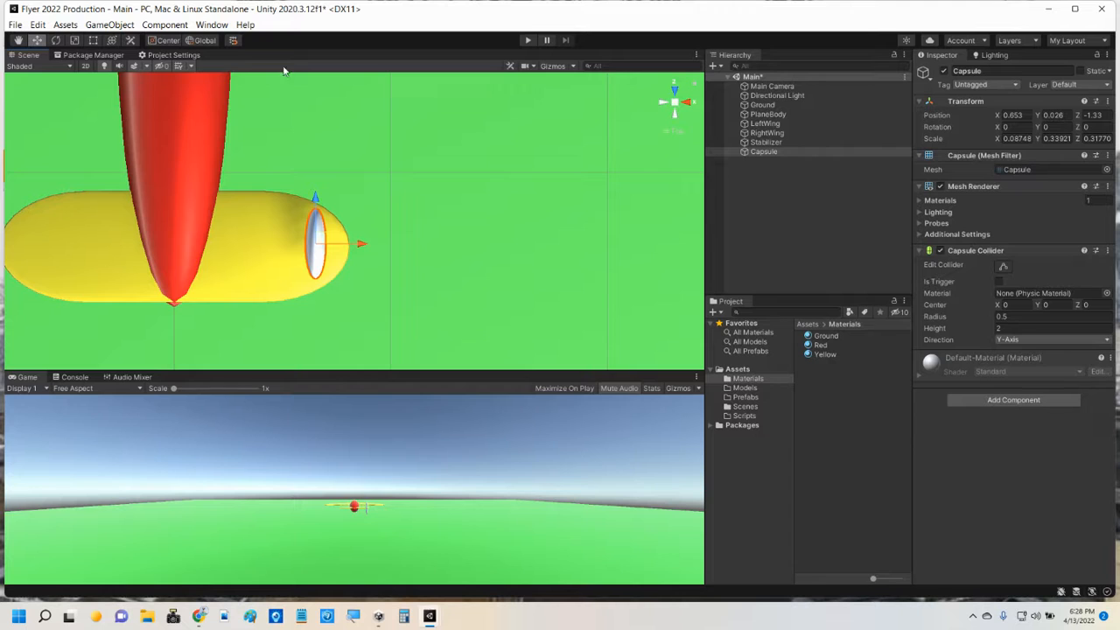
pyautogui.click(75, 42)
pyautogui.moveTo(362, 243); pyautogui.dragTo(346, 249)
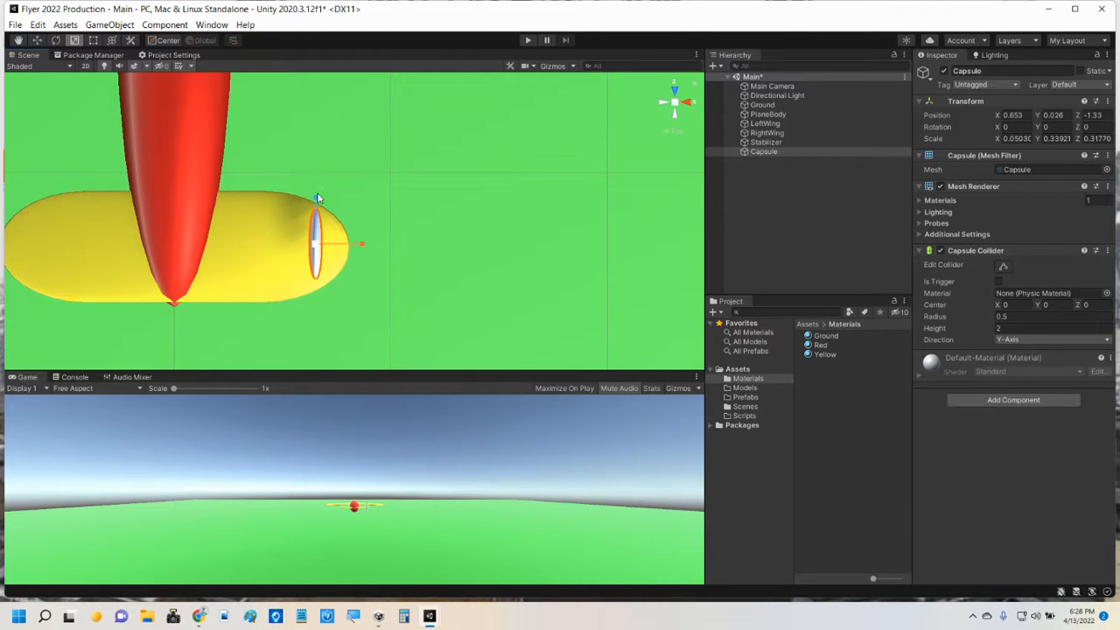
pyautogui.moveTo(316, 201); pyautogui.dragTo(316, 170)
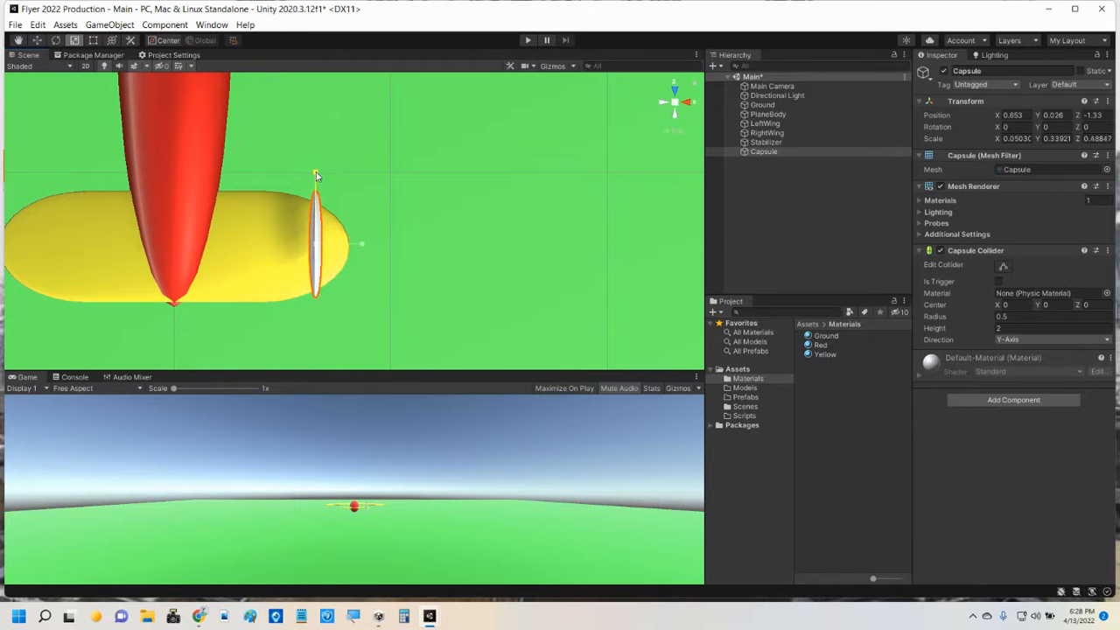
# Center the fin capsule front to back on the stabilizer, at about Z -1.338.
pyautogui.click(686, 103)
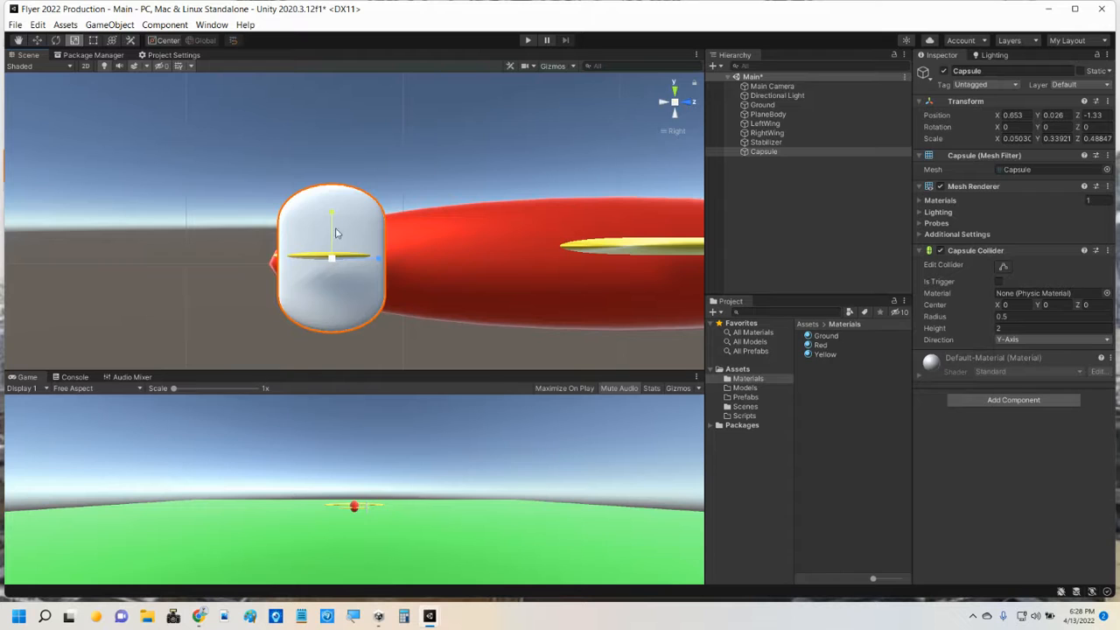
pyautogui.click(37, 40)
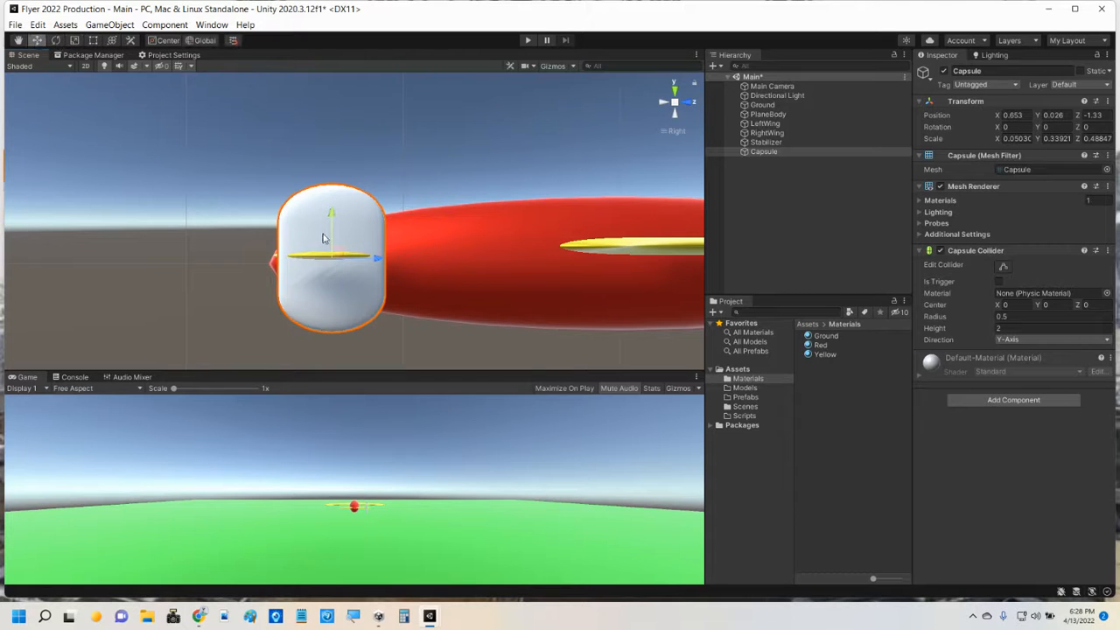
pyautogui.moveTo(364, 255); pyautogui.dragTo(367, 258)
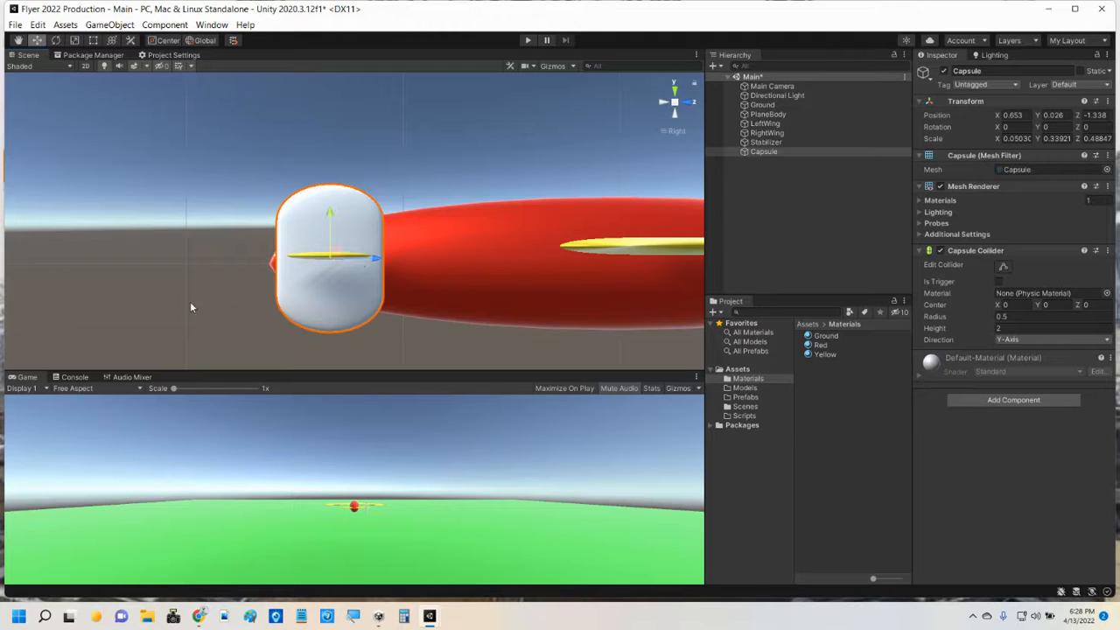
# Rename the fin capsule as RightTail.
pyautogui.keyDown('alt'); pyautogui.moveTo(190, 301); pyautogui.dragTo(310, 324); pyautogui.keyUp('alt')
pyautogui.click(686, 103)
pyautogui.click(663, 103)
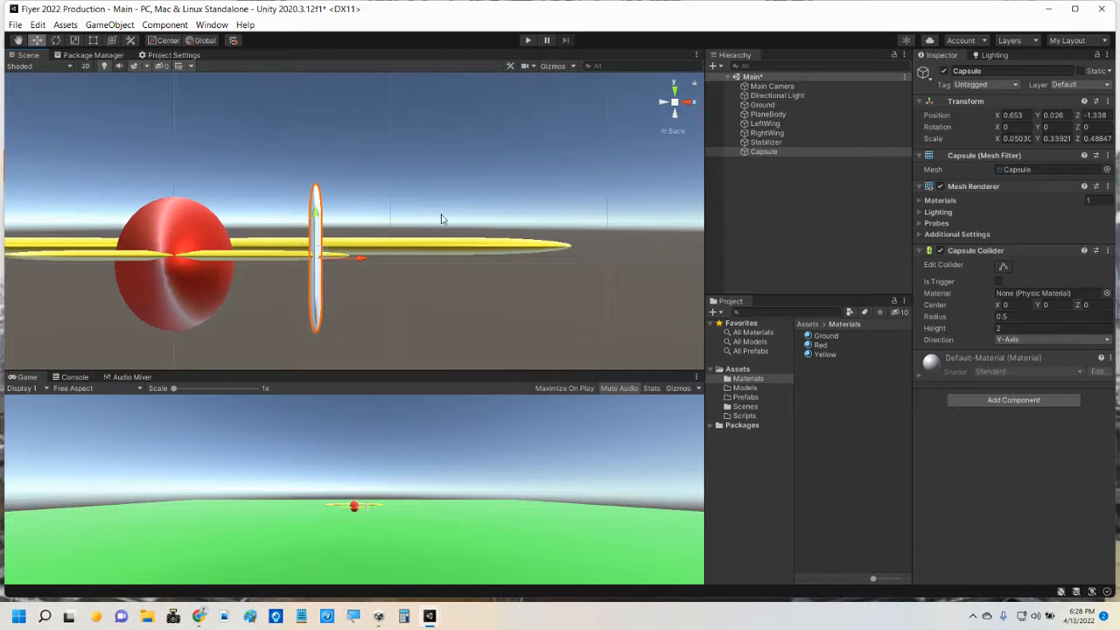
pyautogui.moveTo(303, 238); pyautogui.dragTo(484, 225, button='middle')
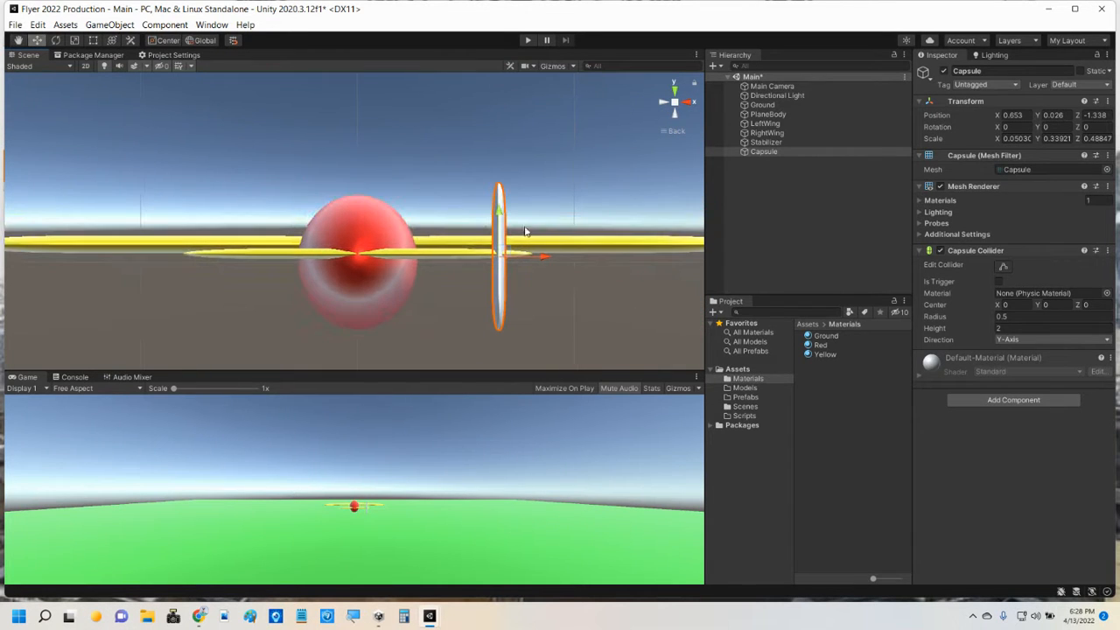
pyautogui.click(764, 152)
pyautogui.click(764, 153)
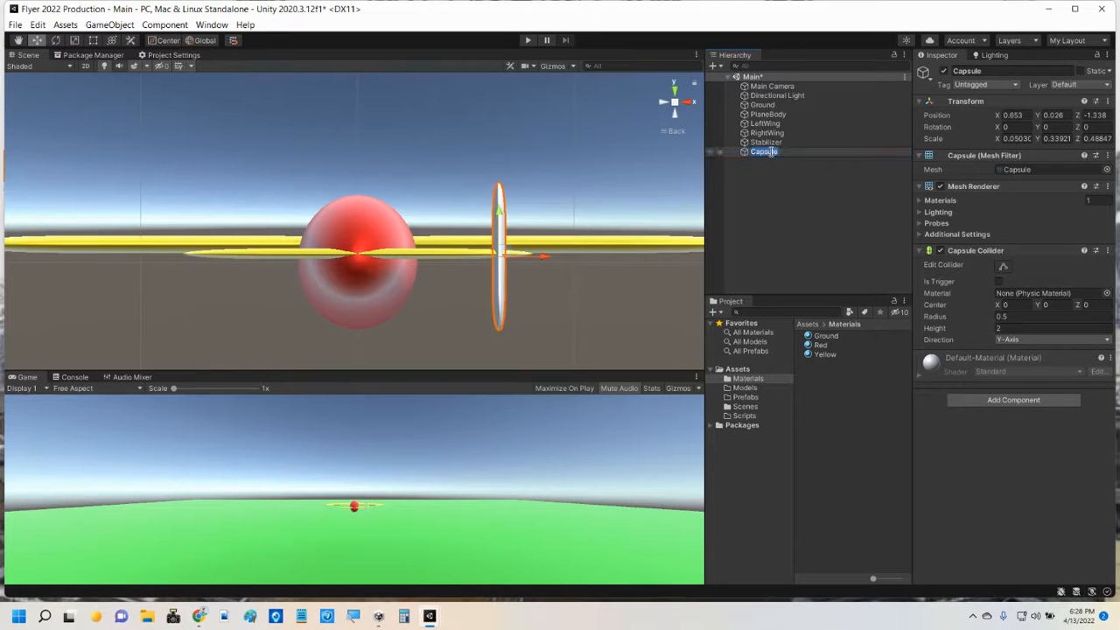
pyautogui.write('RightTail')
pyautogui.press('Return')
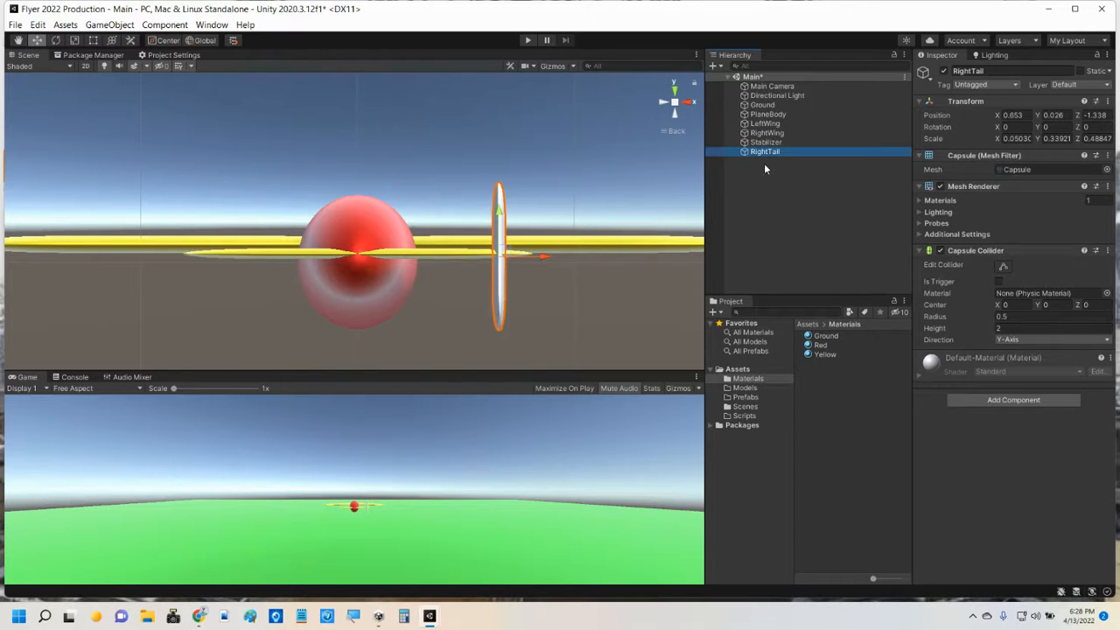
# Duplicate RightTail and rename the copy as LeftTail.
pyautogui.hotkey('ctrl', 'd')
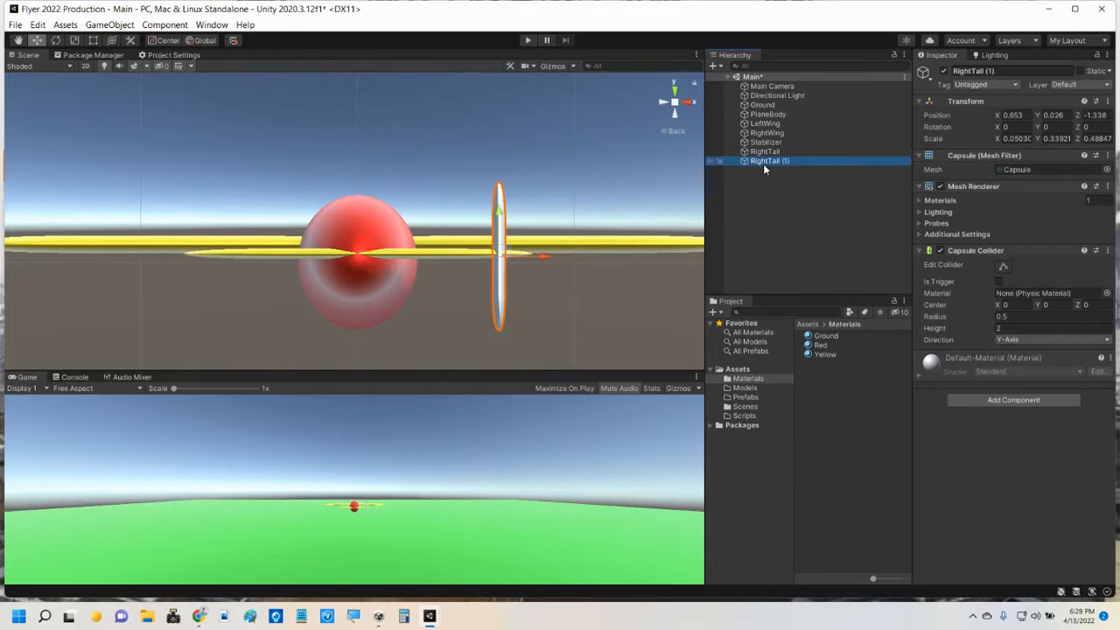
pyautogui.click(764, 164)
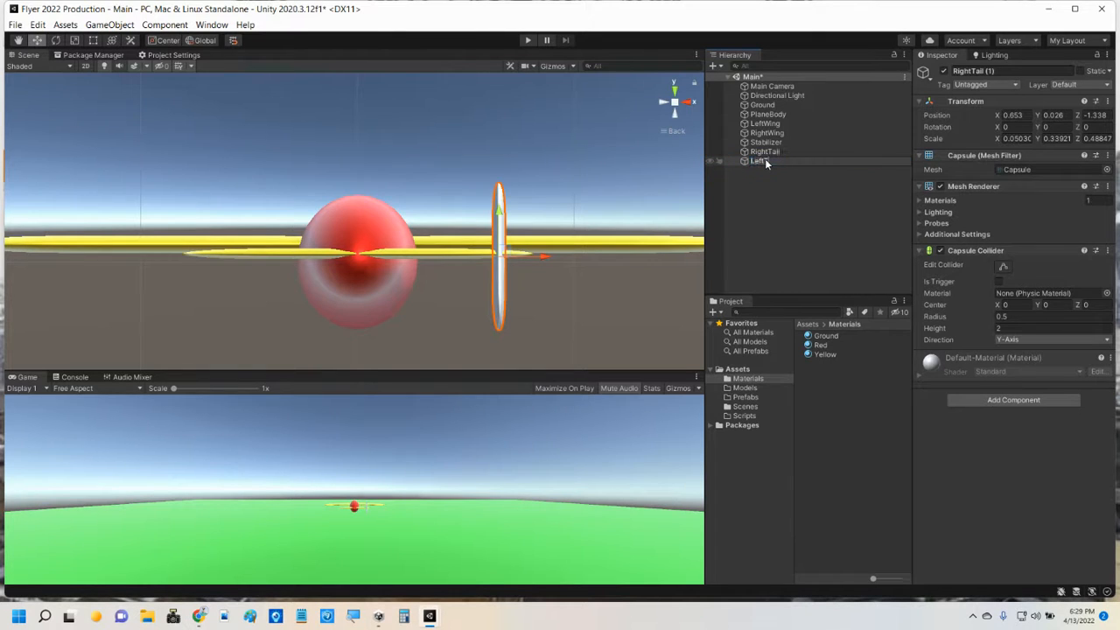
pyautogui.press('Return')
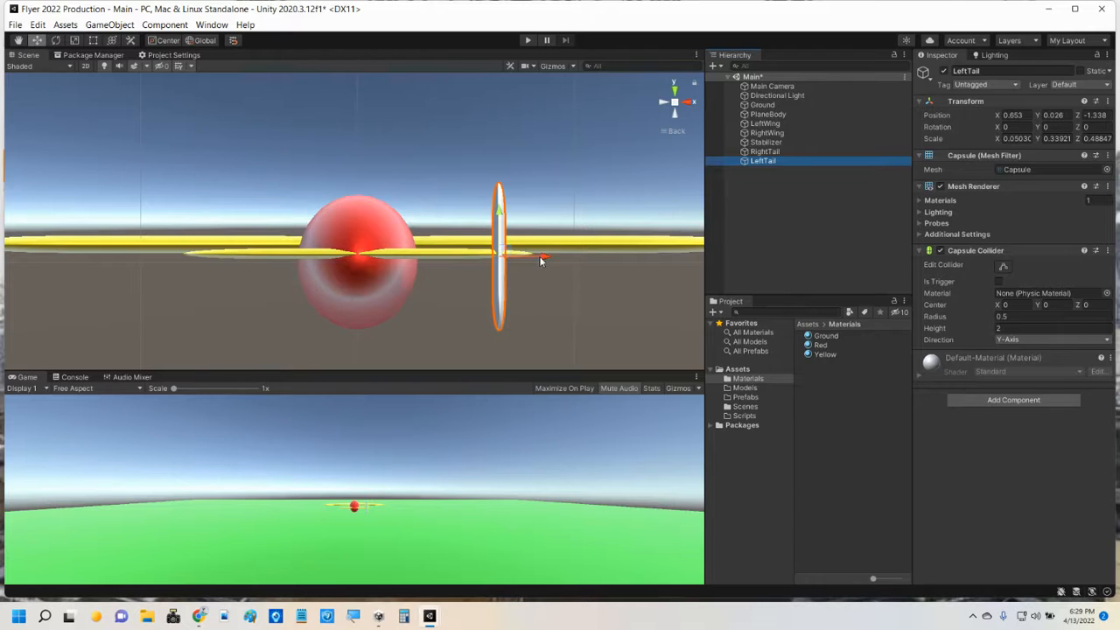
# Set LeftTail's X position to -0.653 so it mirrors RightTail at the opposite end of the stabilizer.
pyautogui.click(1005, 114)
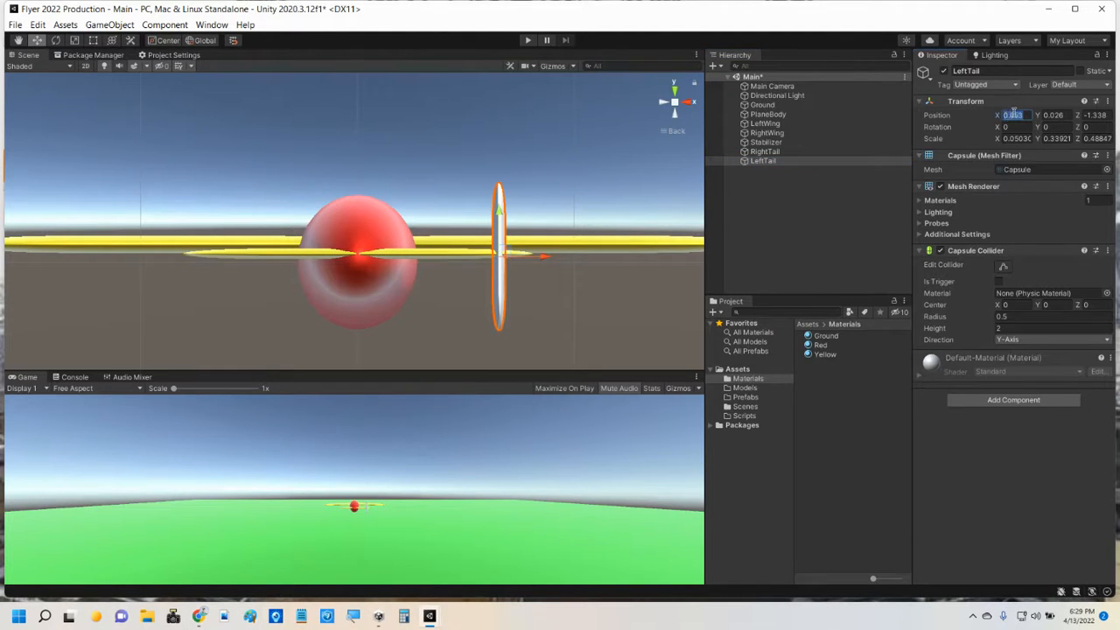
pyautogui.click(1006, 115)
pyautogui.write('-')
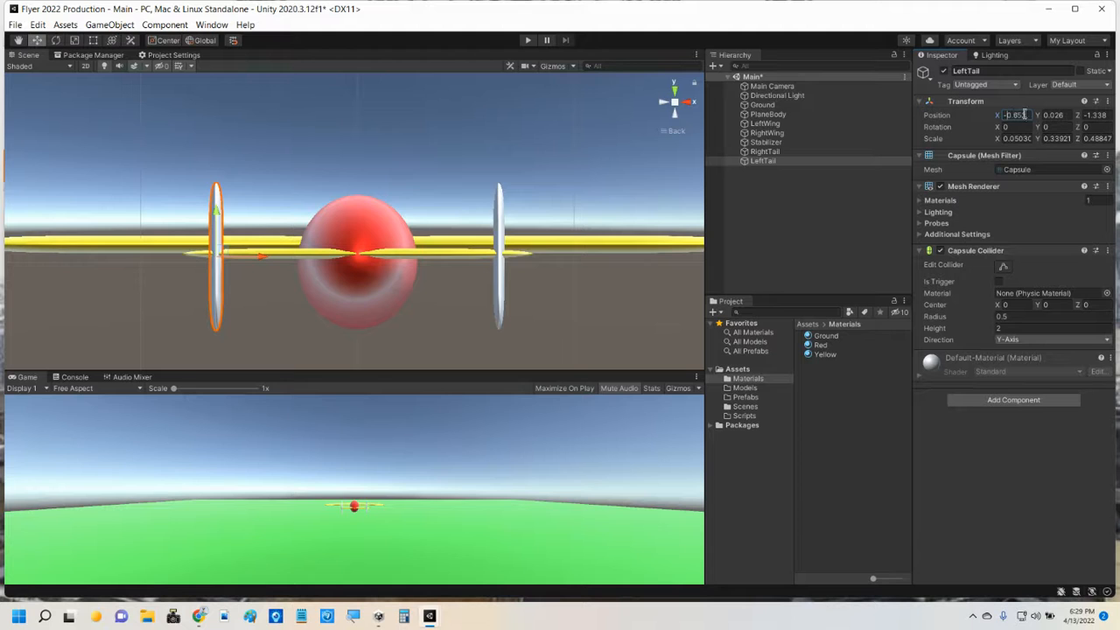
# Examine the plane and its two tail fins from the front in perspective, with nothing selected.
pyautogui.keyDown('alt'); pyautogui.moveTo(413, 216); pyautogui.dragTo(429, 278); pyautogui.keyUp('alt')
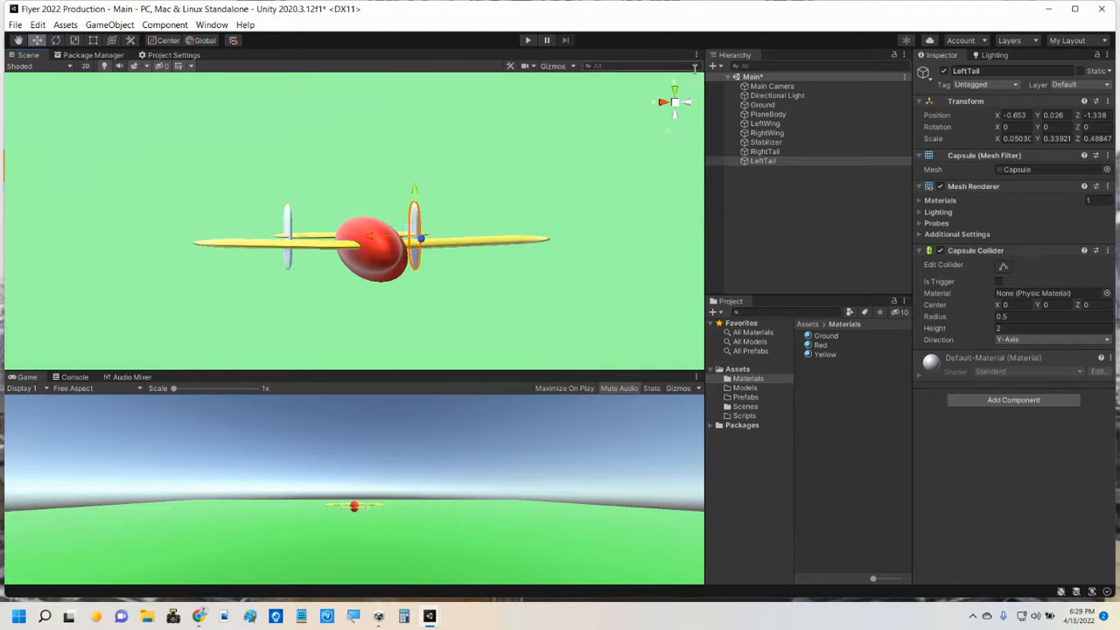
pyautogui.click(675, 135)
pyautogui.scroll(-5, 425, 238)
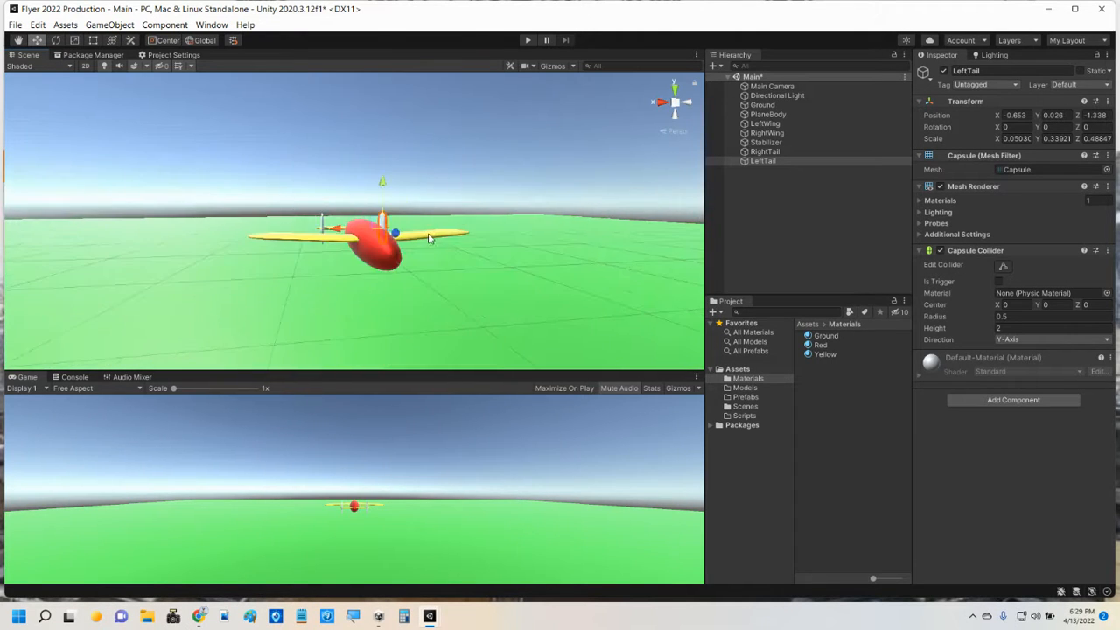
pyautogui.scroll(1, 425, 238)
pyautogui.moveTo(356, 260)
pyautogui.keyDown('alt'); pyautogui.mouseDown()
pyautogui.moveTo(394, 250)
pyautogui.moveTo(363, 238)
pyautogui.moveTo(376, 252)
pyautogui.moveTo(371, 274)
pyautogui.moveTo(433, 272)
pyautogui.moveTo(324, 263)
pyautogui.moveTo(346, 257)
pyautogui.mouseUp(); pyautogui.keyUp('alt')
pyautogui.scroll(3, 420, 230)
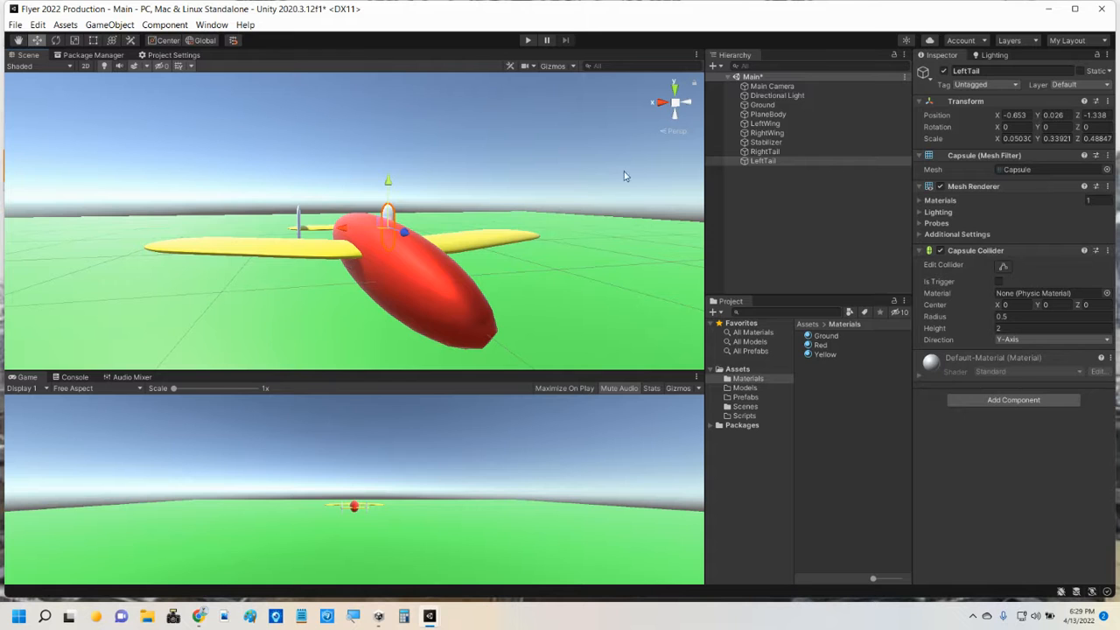
pyautogui.click(761, 184)
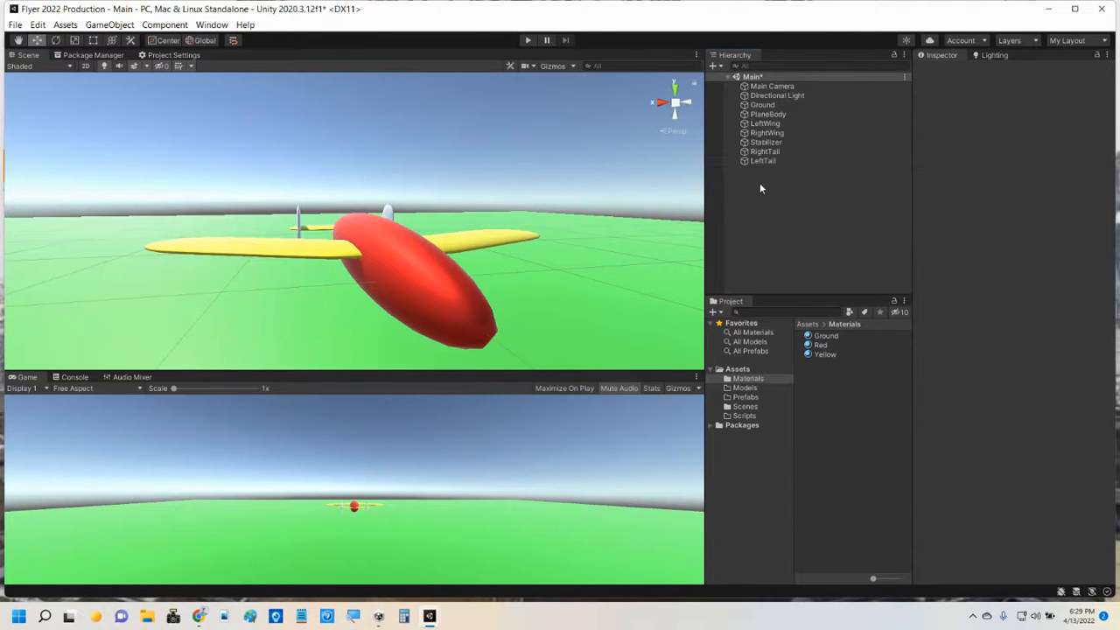
# Add a sphere named Canopy to the scene and reset its position to the origin.
pyautogui.rightClick(760, 179)
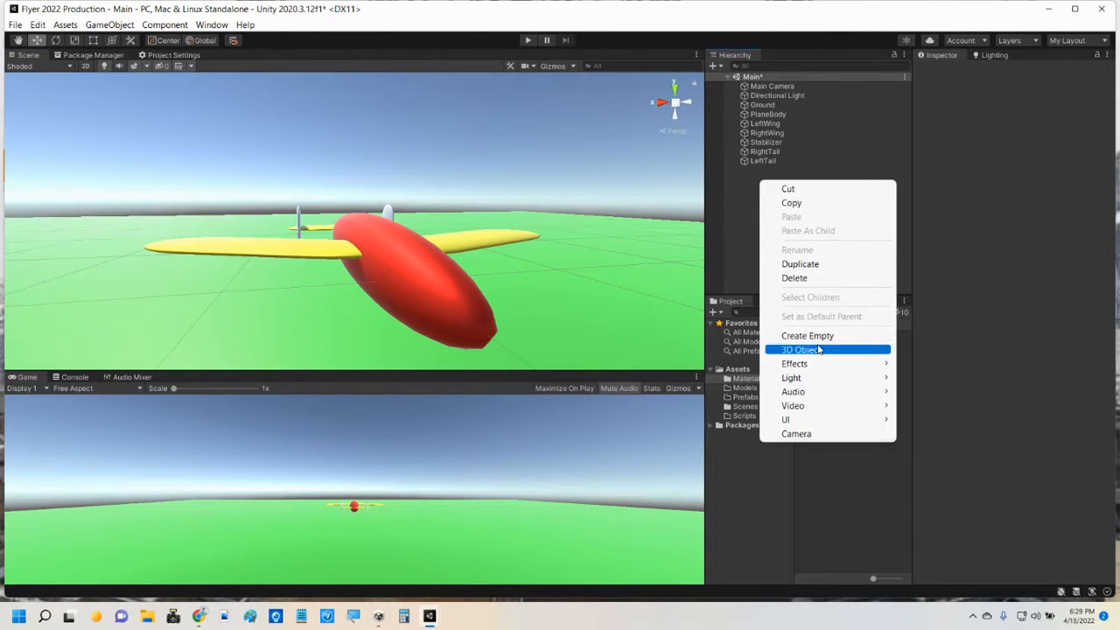
pyautogui.moveTo(821, 352)
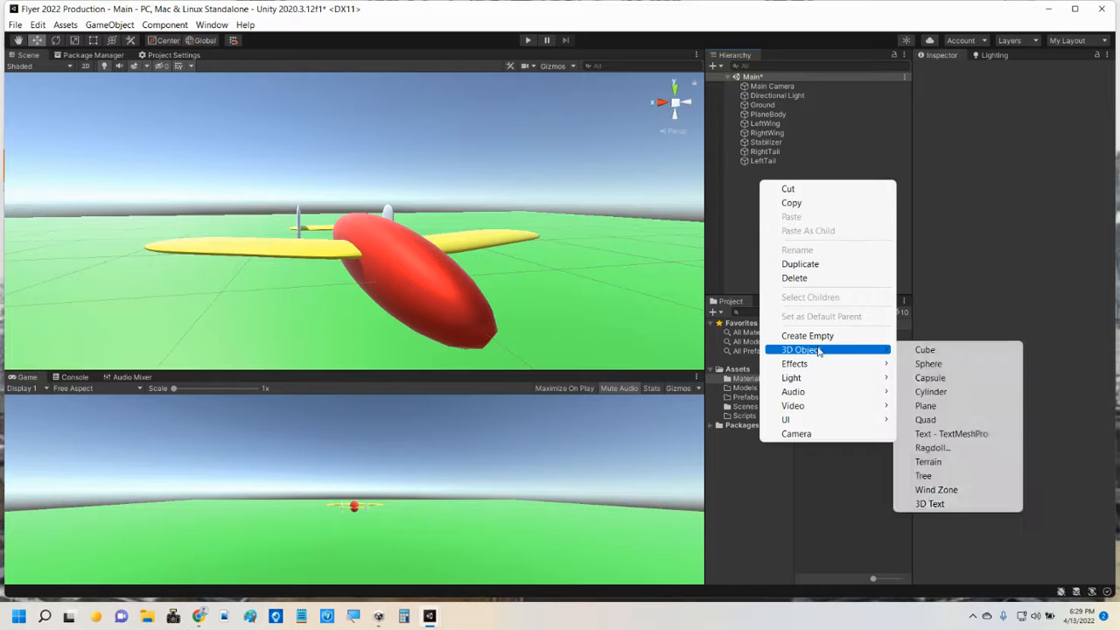
pyautogui.click(930, 364)
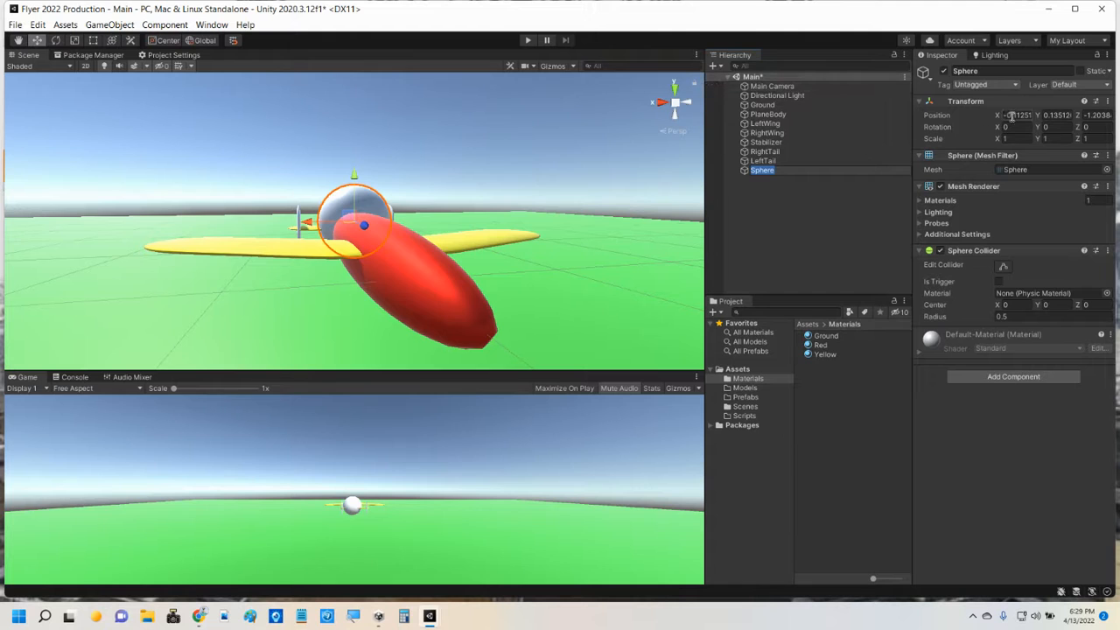
pyautogui.write('Canopy')
pyautogui.press('Return')
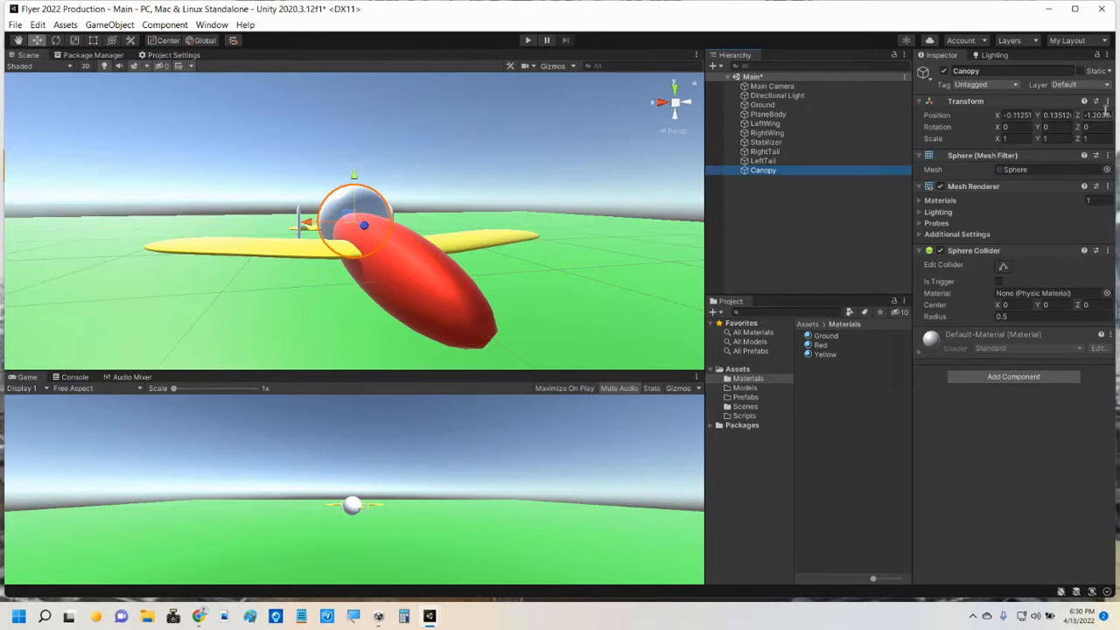
pyautogui.click(1108, 102)
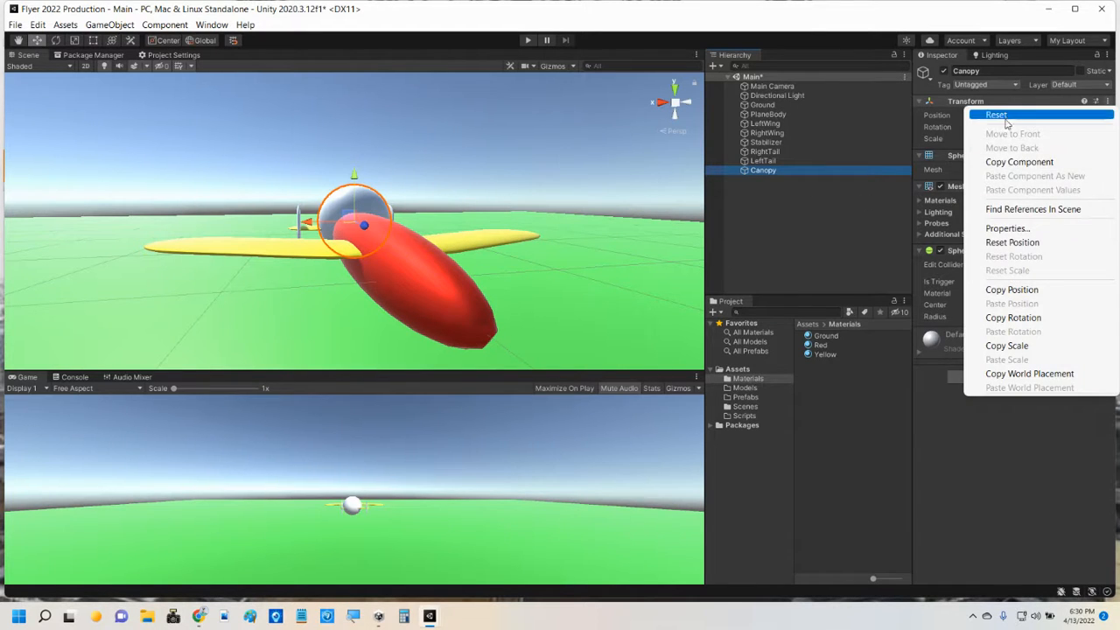
pyautogui.click(1007, 244)
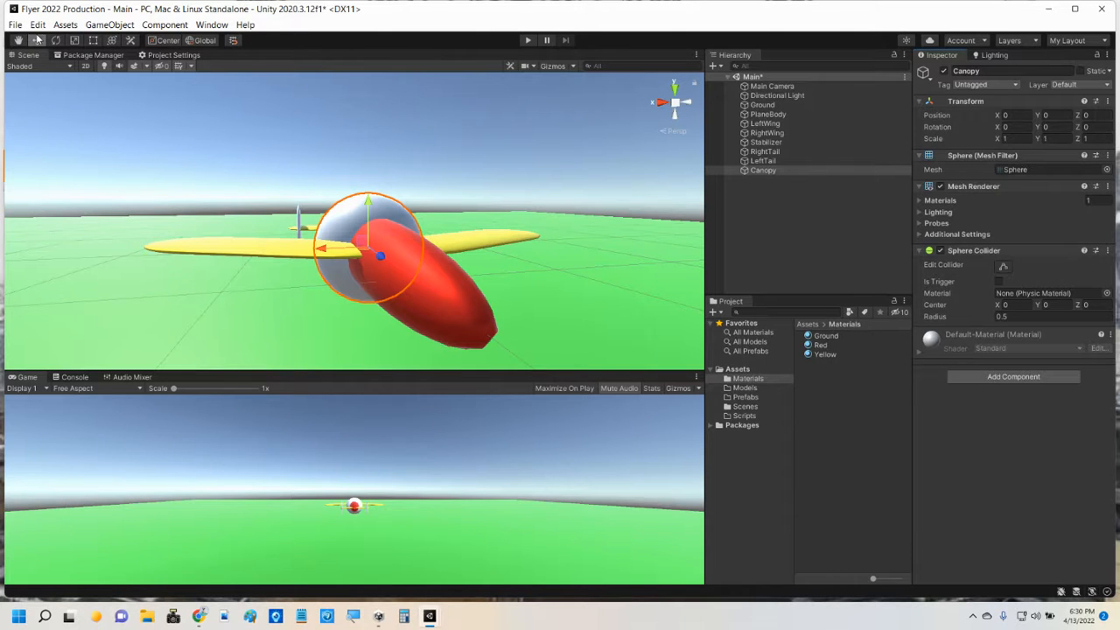
# Flatten the Canopy sphere to a Y scale of about 0.587 and move it toward the nose to a Z position of about 0.962.
pyautogui.click(75, 41)
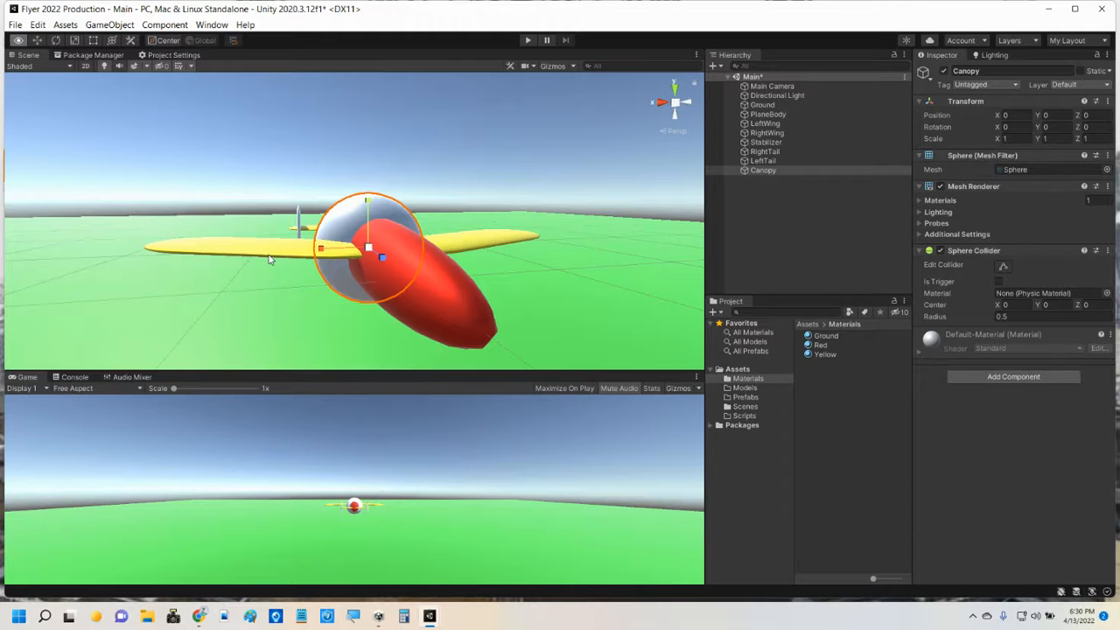
pyautogui.keyDown('alt'); pyautogui.moveTo(269, 256); pyautogui.dragTo(401, 276); pyautogui.keyUp('alt')
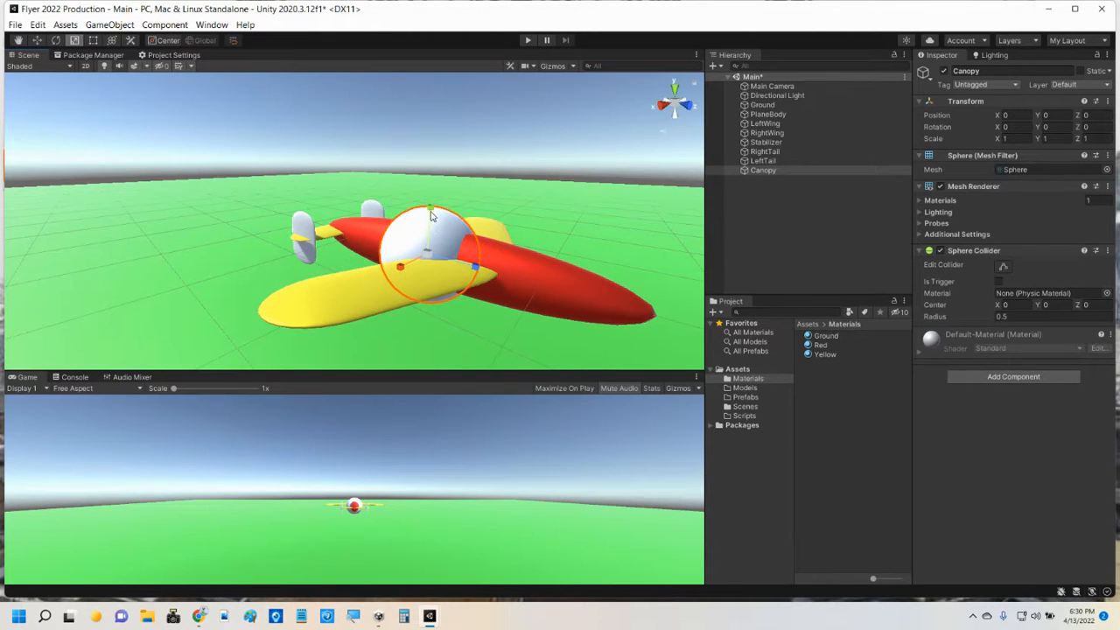
pyautogui.moveTo(429, 210); pyautogui.dragTo(430, 252)
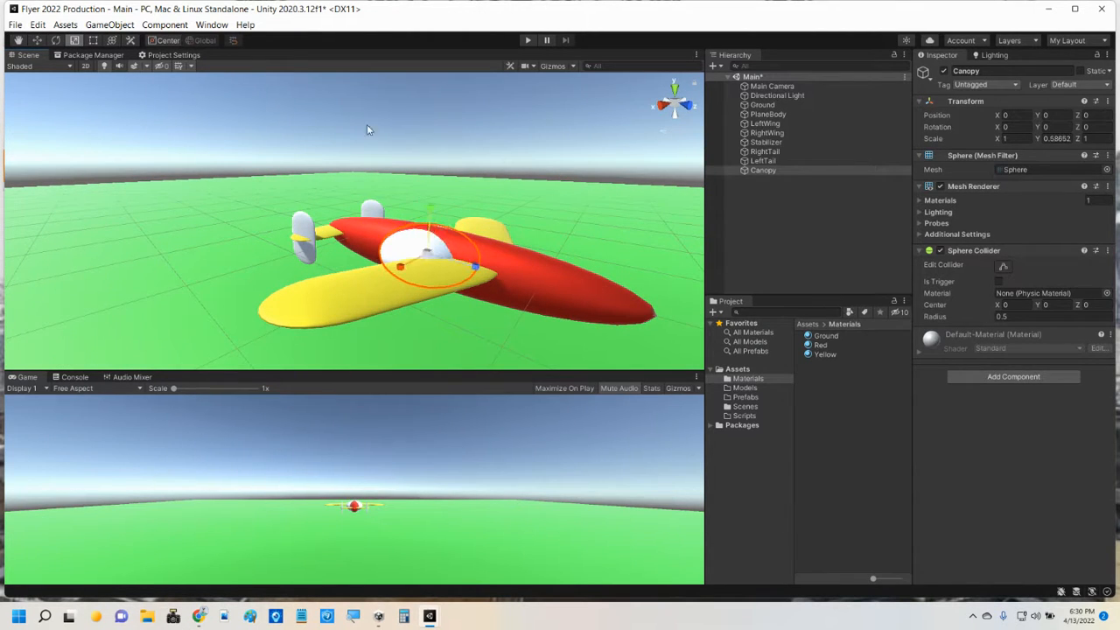
pyautogui.click(37, 40)
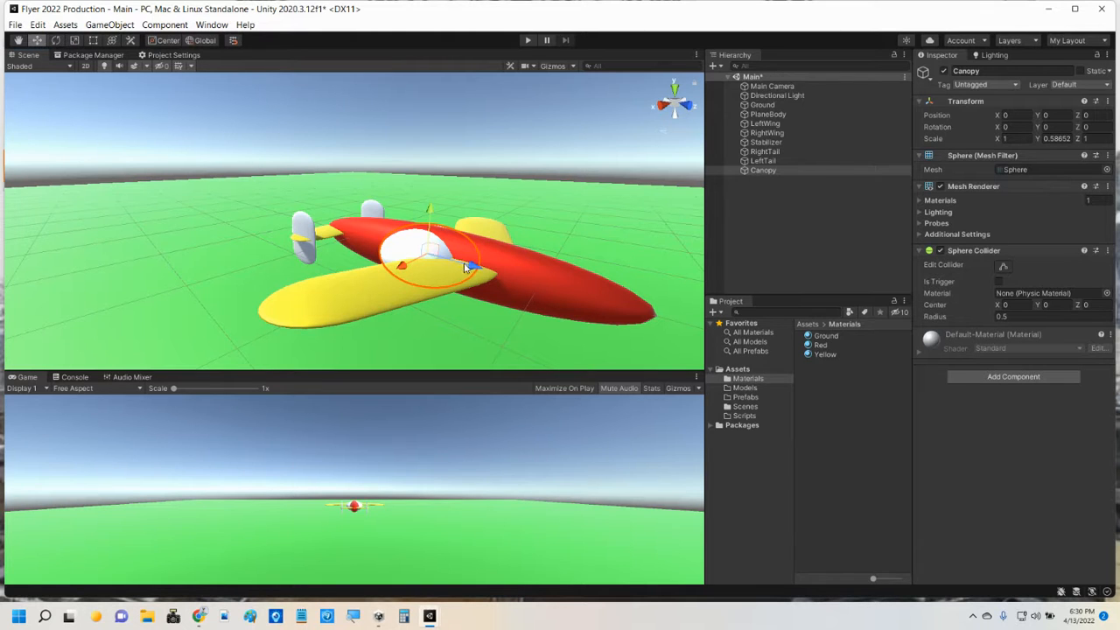
pyautogui.moveTo(465, 264); pyautogui.dragTo(588, 289)
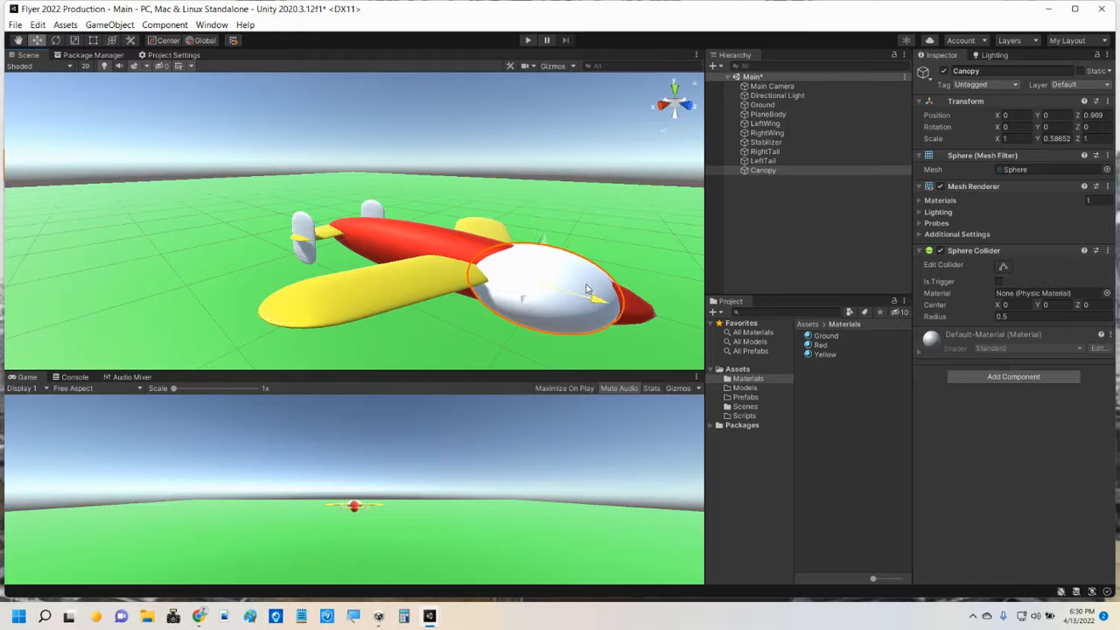
# Narrow the Canopy to an X scale of about 0.313 and lower its Y scale to about 0.497.
pyautogui.keyDown('alt'); pyautogui.moveTo(487, 321); pyautogui.dragTo(233, 141); pyautogui.keyUp('alt')
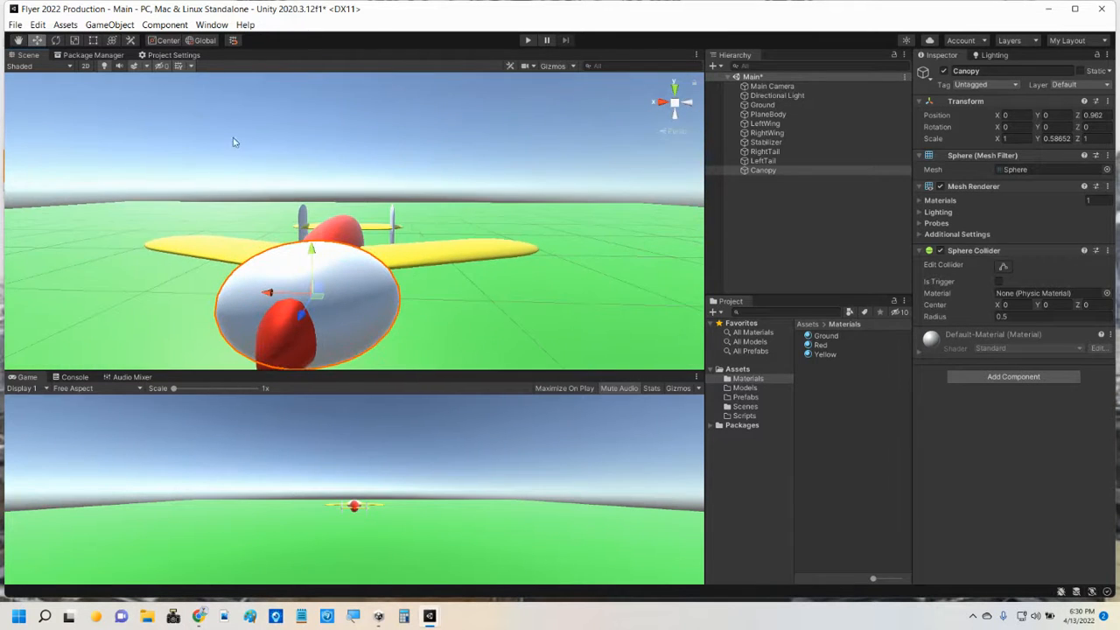
pyautogui.click(75, 41)
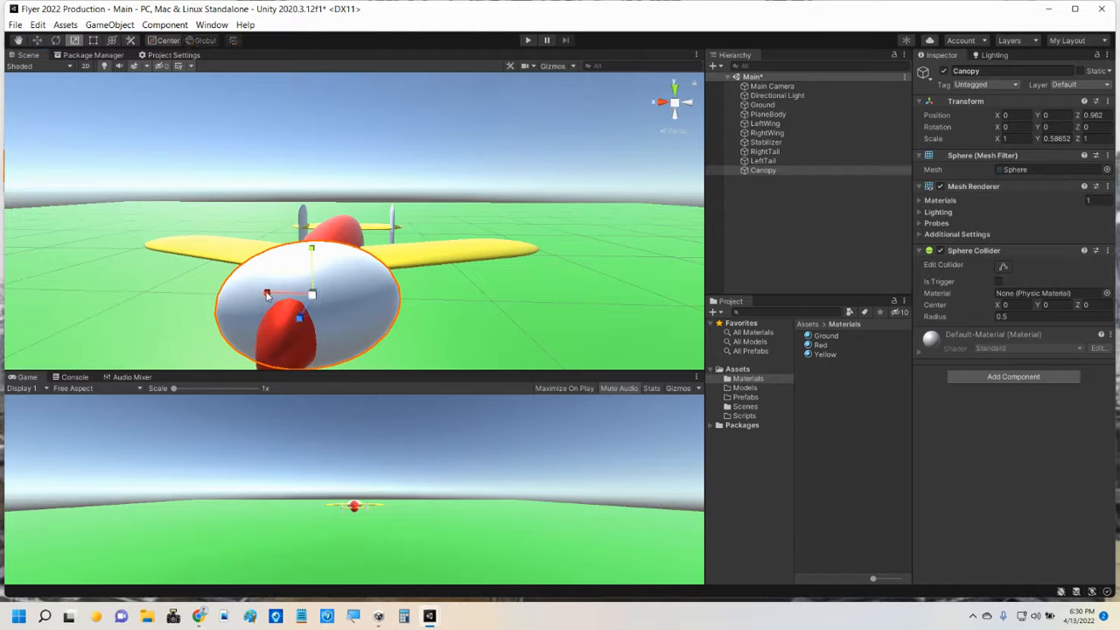
pyautogui.moveTo(267, 294); pyautogui.dragTo(319, 278)
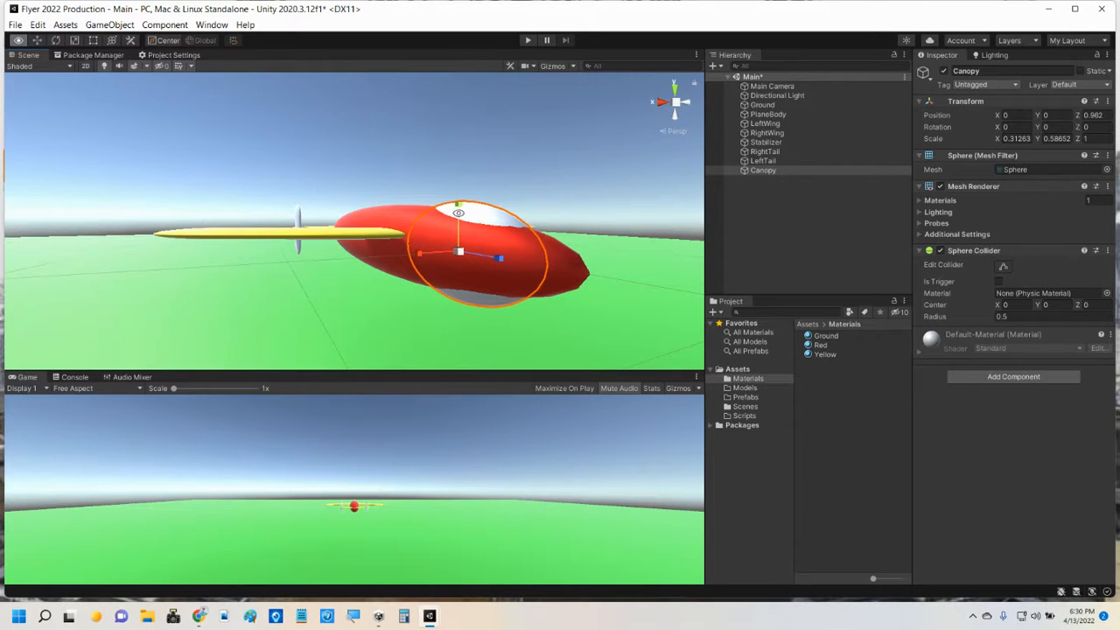
pyautogui.moveTo(462, 208); pyautogui.dragTo(461, 224)
# Raise the Canopy to a Y position of about 0.095 and tilt it to an X rotation of about 5.82.
pyautogui.click(37, 40)
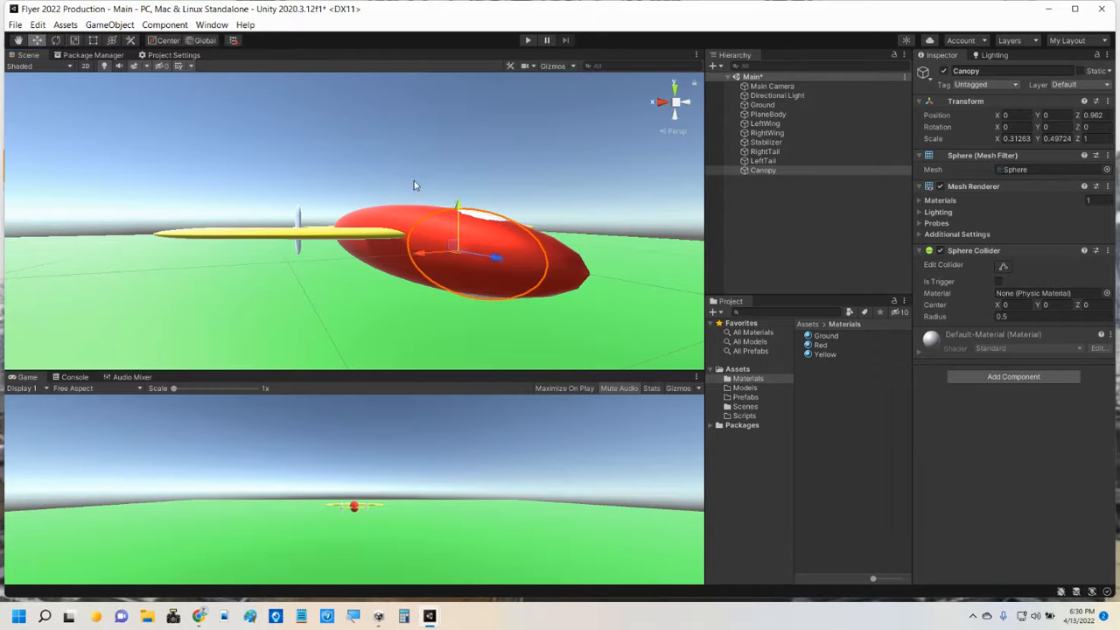
pyautogui.moveTo(459, 210); pyautogui.dragTo(459, 201)
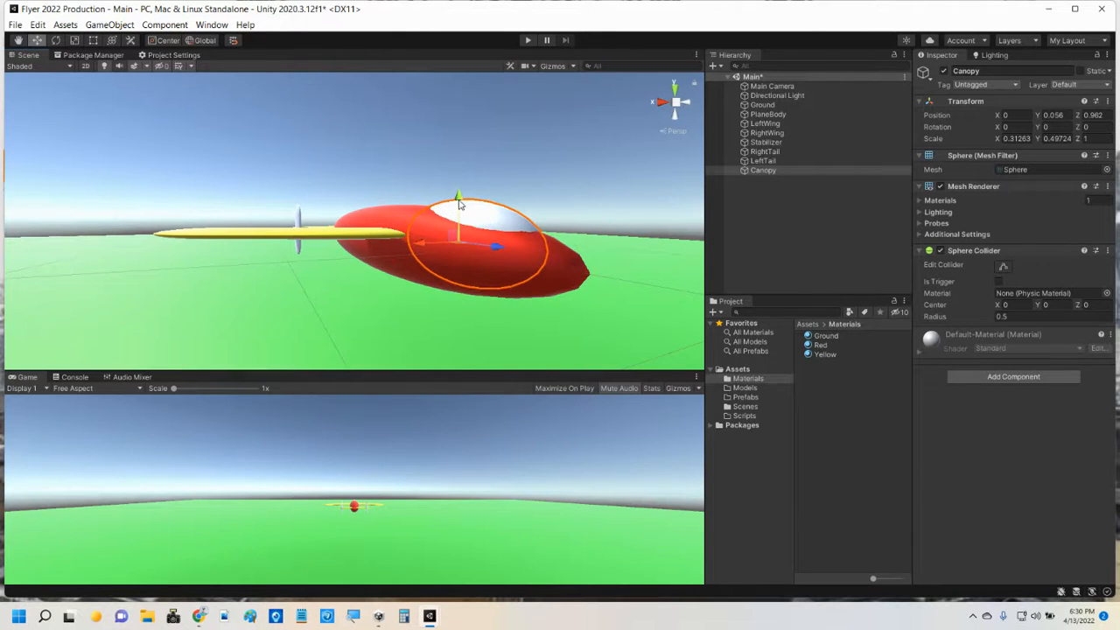
pyautogui.keyDown('alt'); pyautogui.moveTo(517, 238); pyautogui.dragTo(539, 225); pyautogui.keyUp('alt')
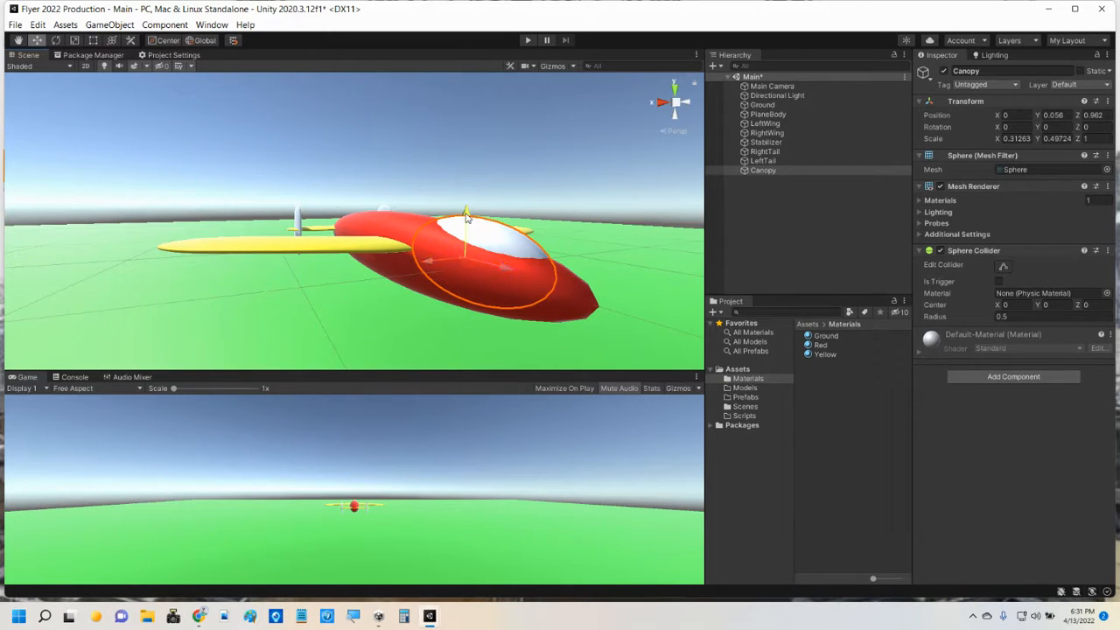
pyautogui.moveTo(466, 216); pyautogui.dragTo(469, 210)
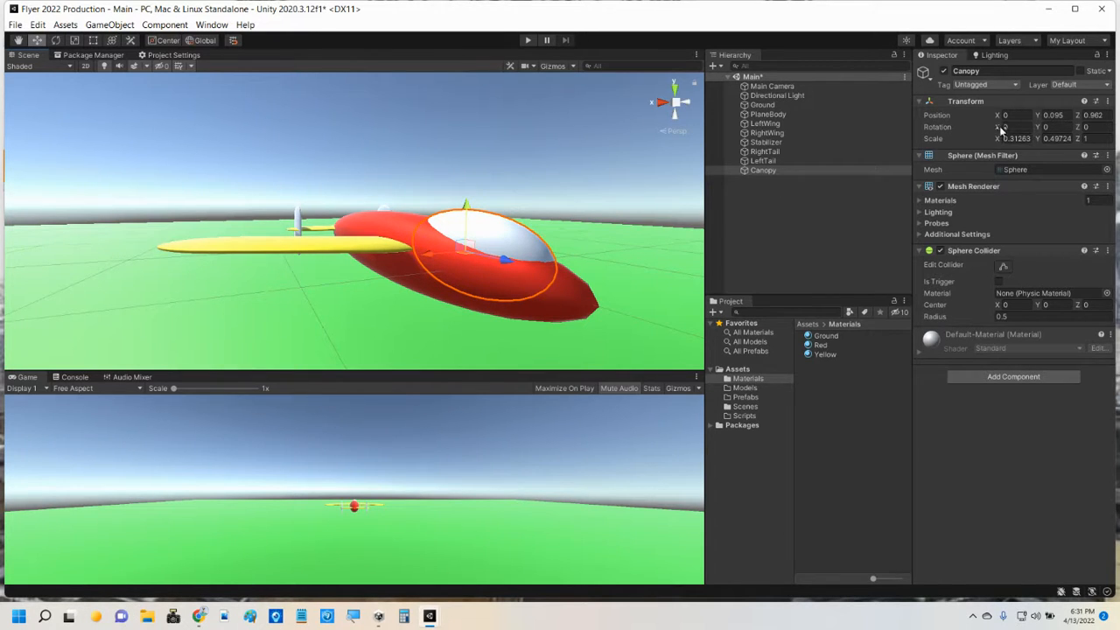
pyautogui.moveTo(1002, 130); pyautogui.dragTo(7, 130)
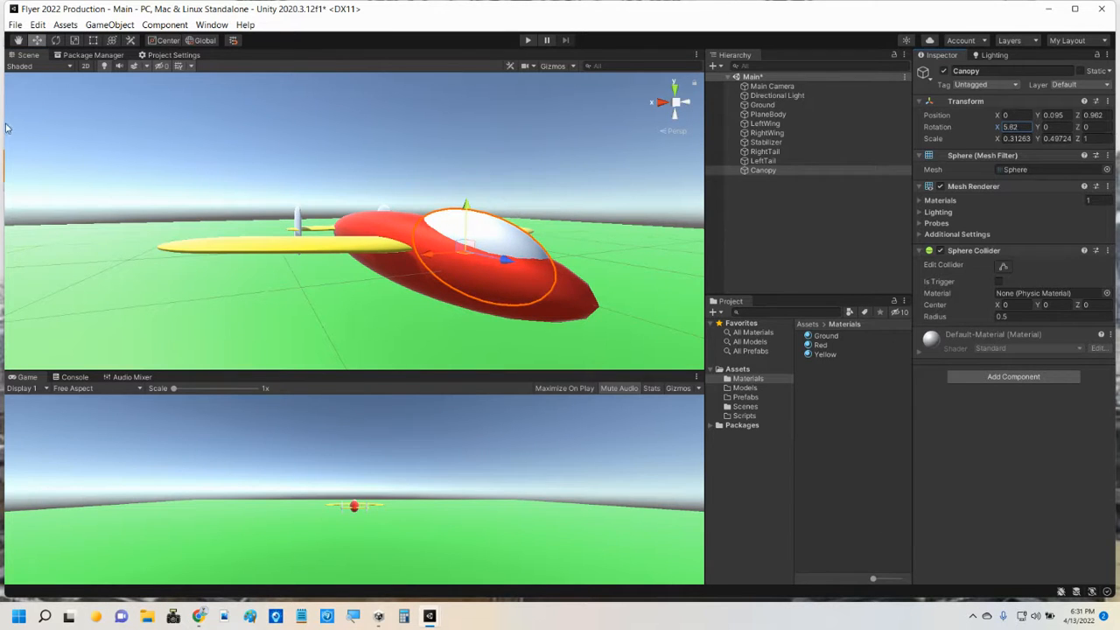
# Apply the Red material to both tail fins of the plane.
pyautogui.keyDown('alt'); pyautogui.moveTo(467, 341); pyautogui.dragTo(435, 280); pyautogui.keyUp('alt')
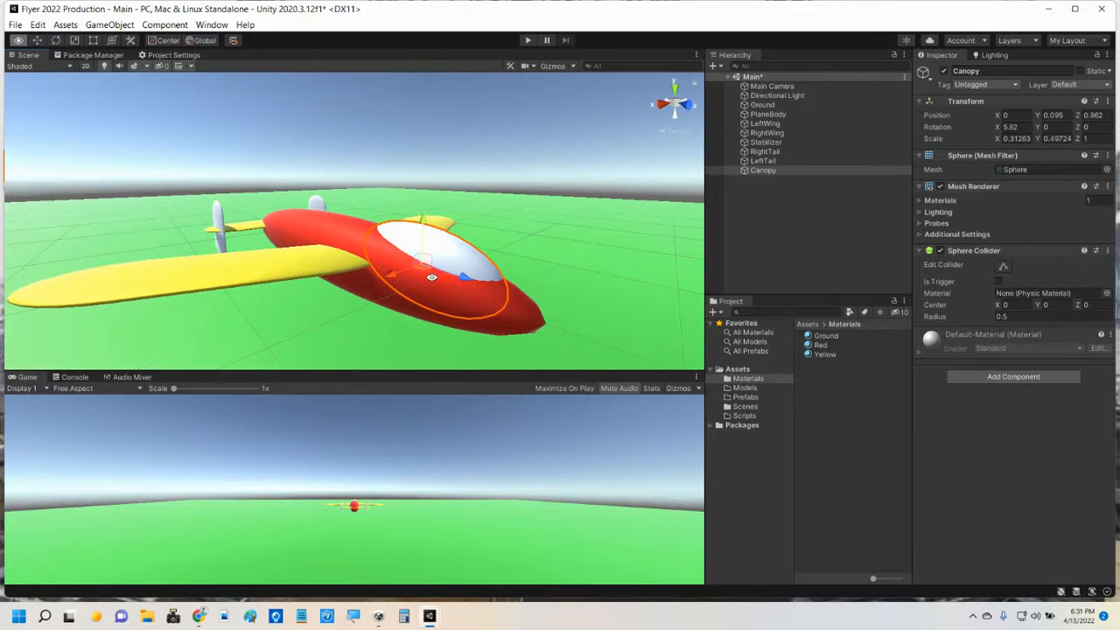
pyautogui.click(819, 347)
pyautogui.moveTo(819, 347); pyautogui.dragTo(219, 223)
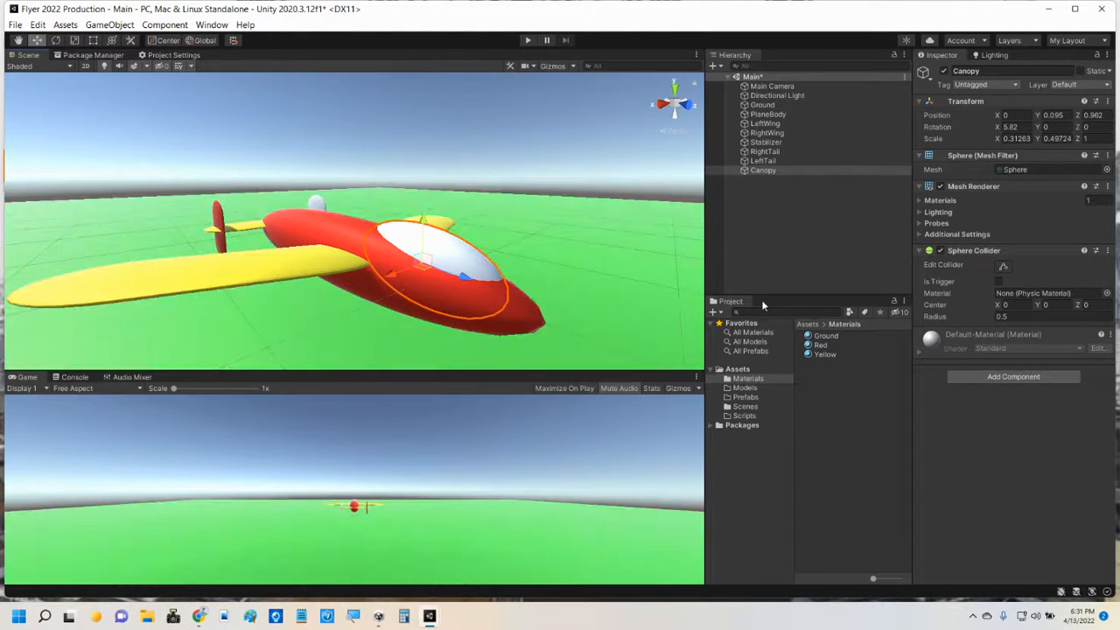
pyautogui.moveTo(819, 348); pyautogui.dragTo(319, 207)
# Create a new material named Canopy in the Materials folder.
pyautogui.click(818, 385)
pyautogui.rightClick(816, 380)
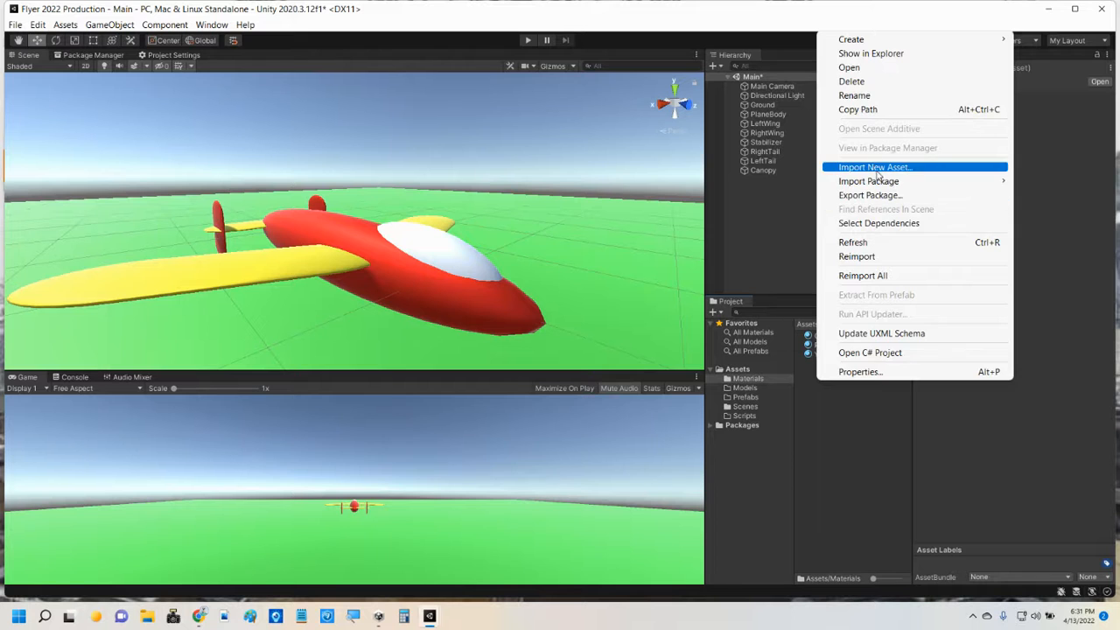
pyautogui.moveTo(858, 41)
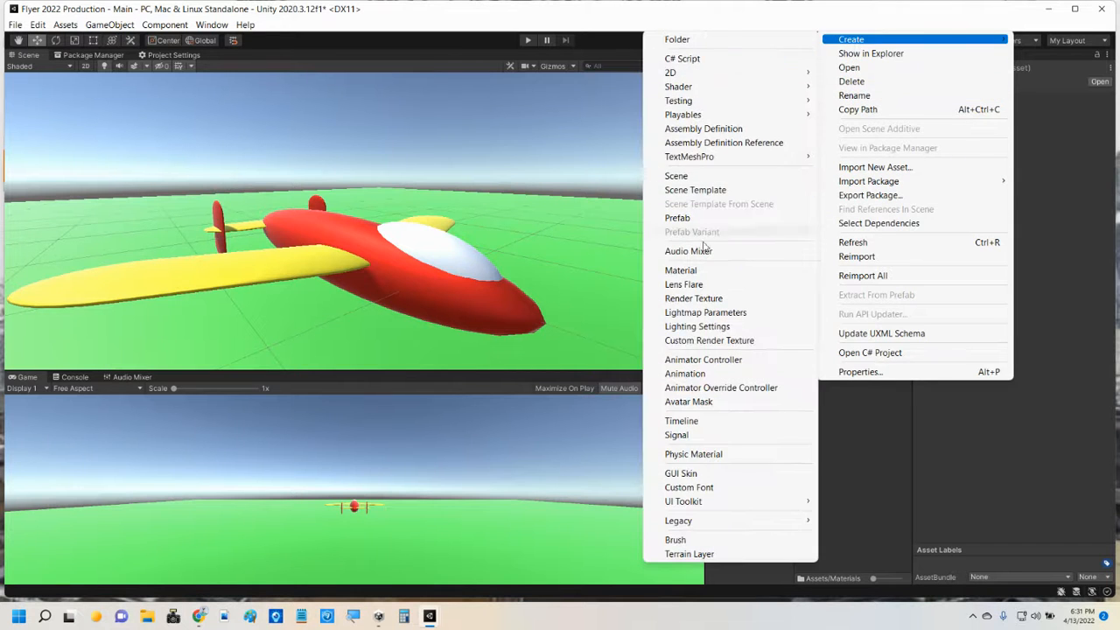
pyautogui.click(682, 271)
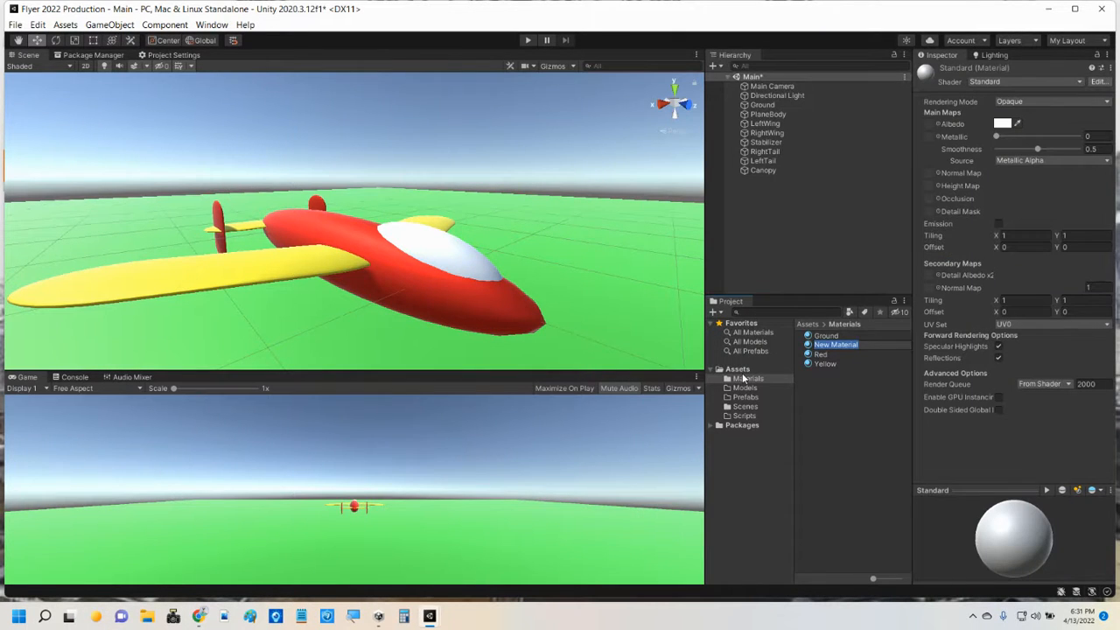
pyautogui.write('Canopy')
pyautogui.press('Return')
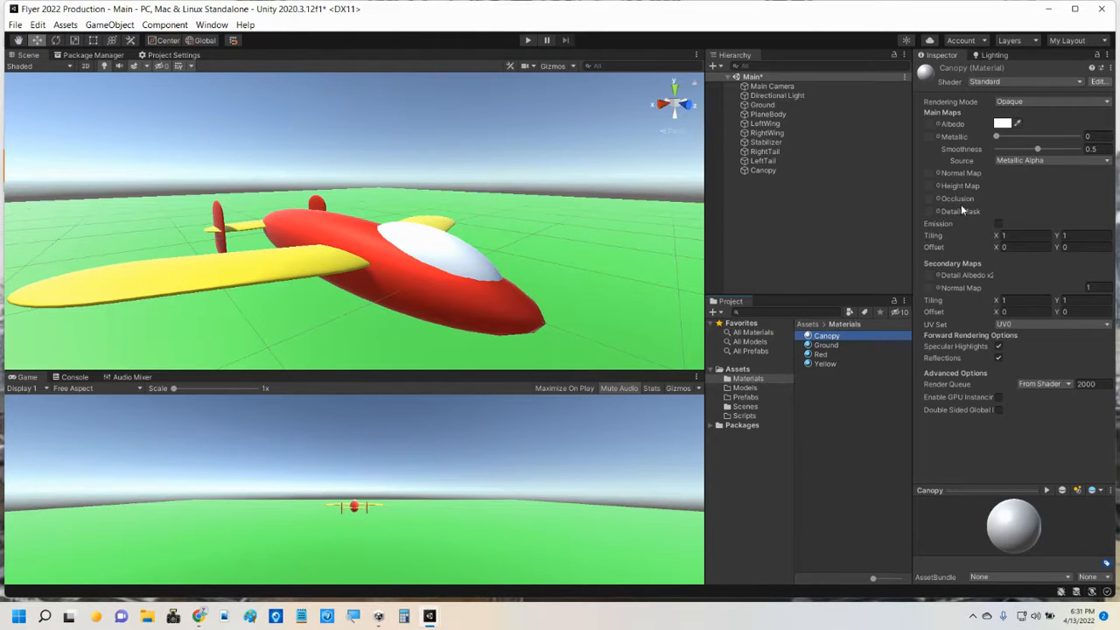
# Set the Canopy material's albedo to light cyan, about 81EEED, with an alpha of 85.
pyautogui.click(1003, 124)
pyautogui.click(994, 215)
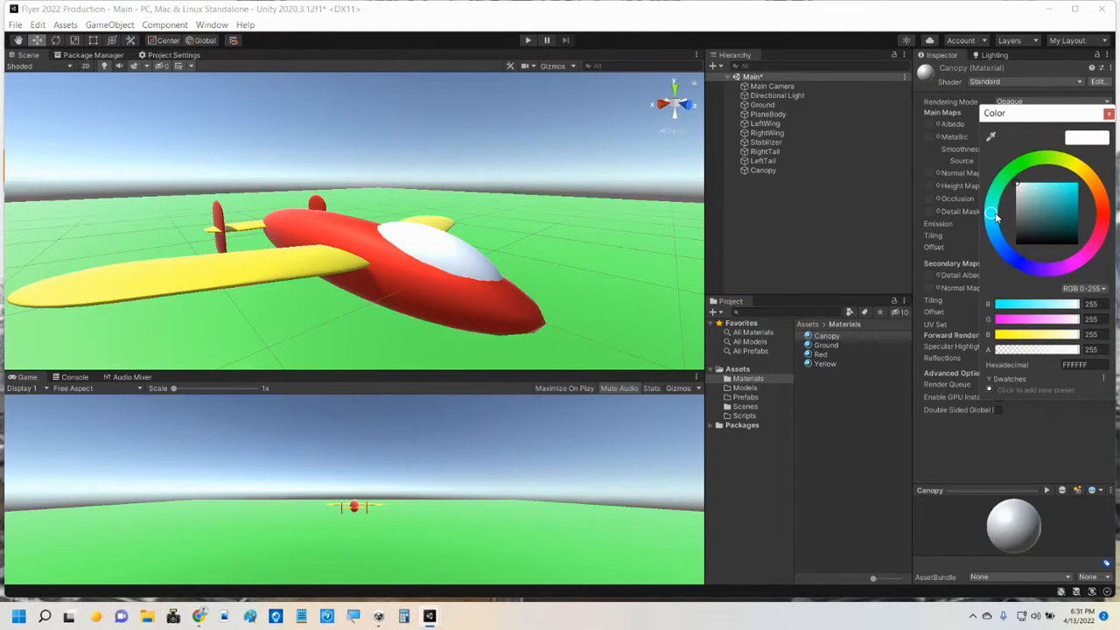
pyautogui.click(1046, 191)
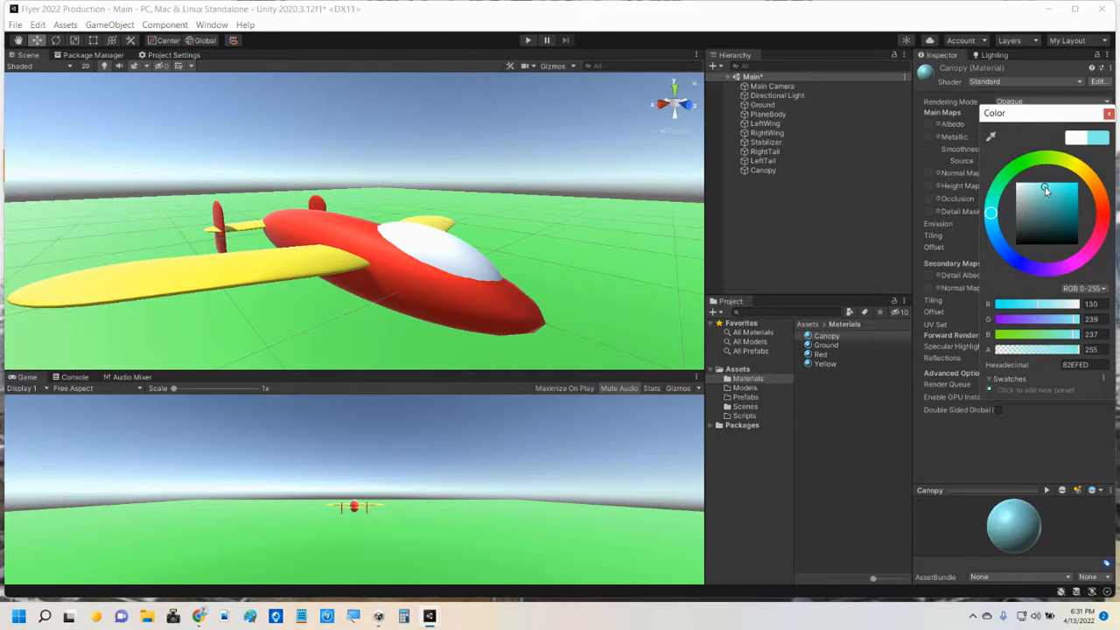
pyautogui.click(1108, 114)
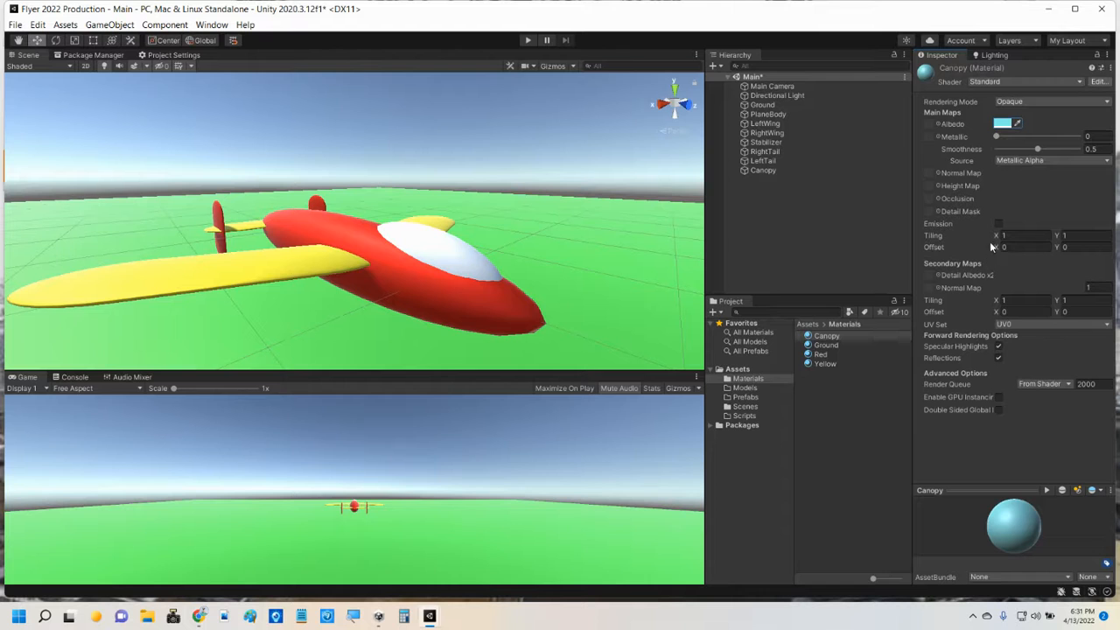
pyautogui.click(1006, 126)
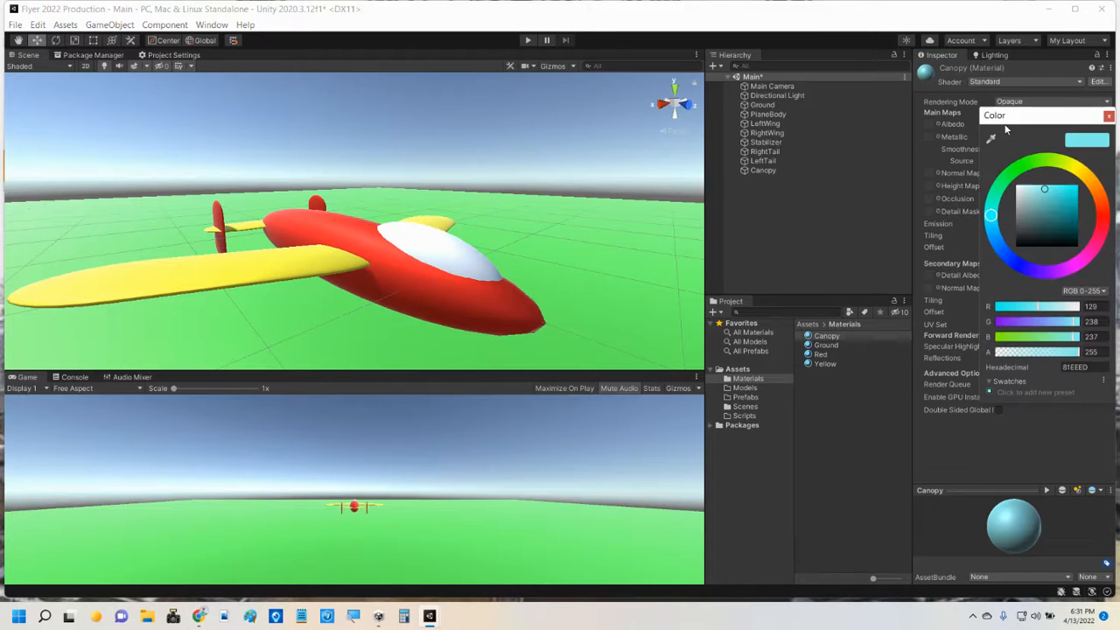
pyautogui.click(1101, 351)
pyautogui.write('85')
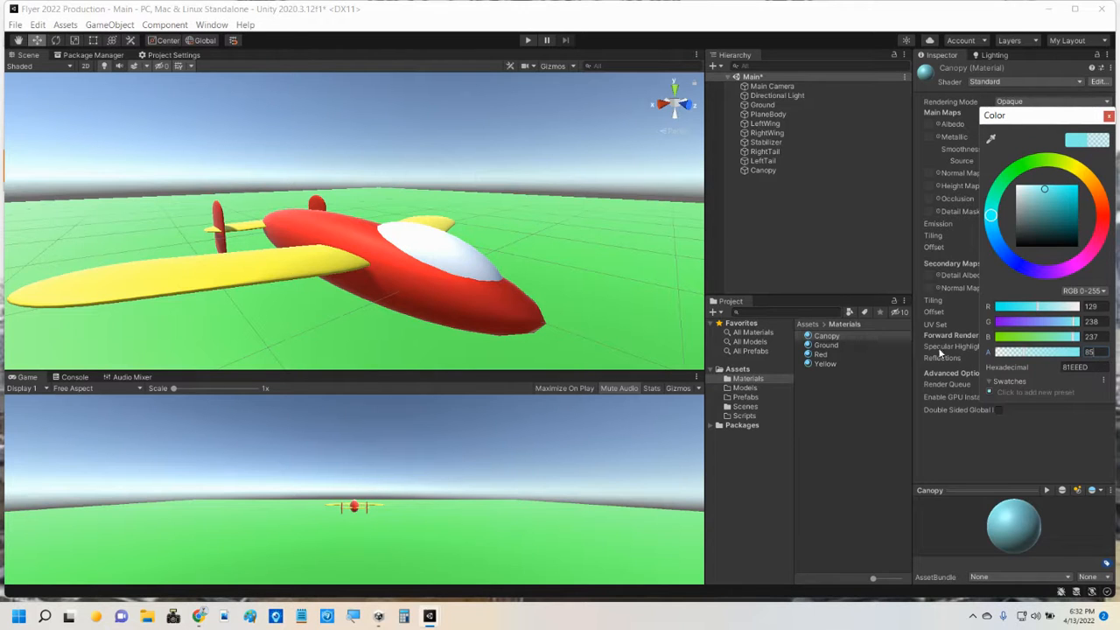
# Apply the Canopy material to the canopy sphere on the plane and check it from the front.
pyautogui.click(808, 337)
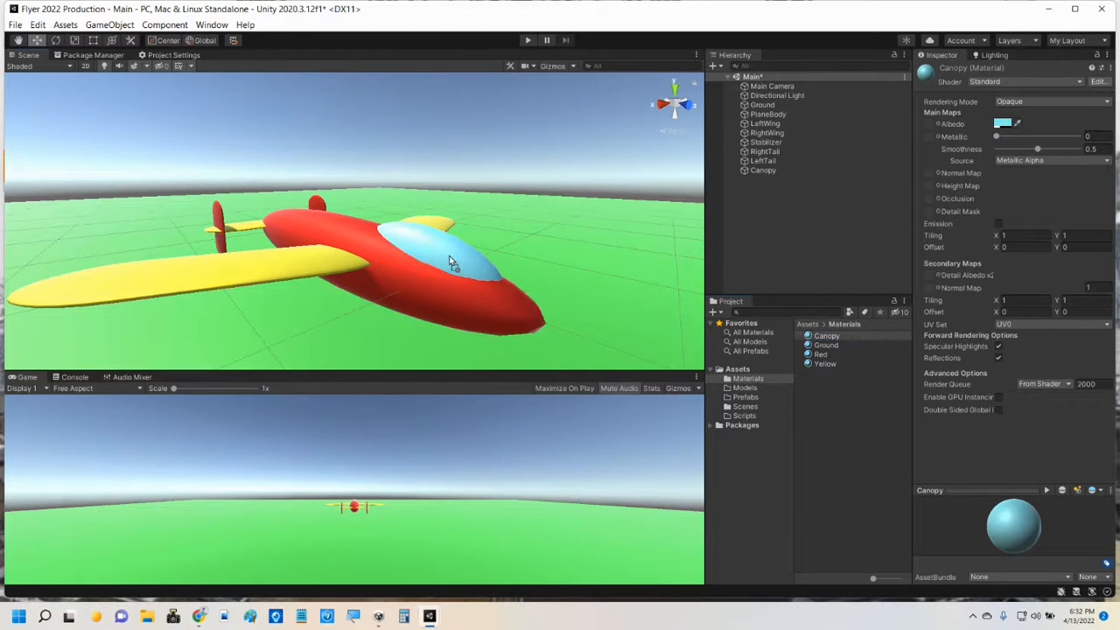
pyautogui.moveTo(469, 234)
pyautogui.keyDown('alt'); pyautogui.mouseDown()
pyautogui.moveTo(342, 222)
pyautogui.moveTo(430, 209)
pyautogui.moveTo(461, 217)
pyautogui.moveTo(384, 210)
pyautogui.moveTo(454, 240)
pyautogui.mouseUp(); pyautogui.keyUp('alt')
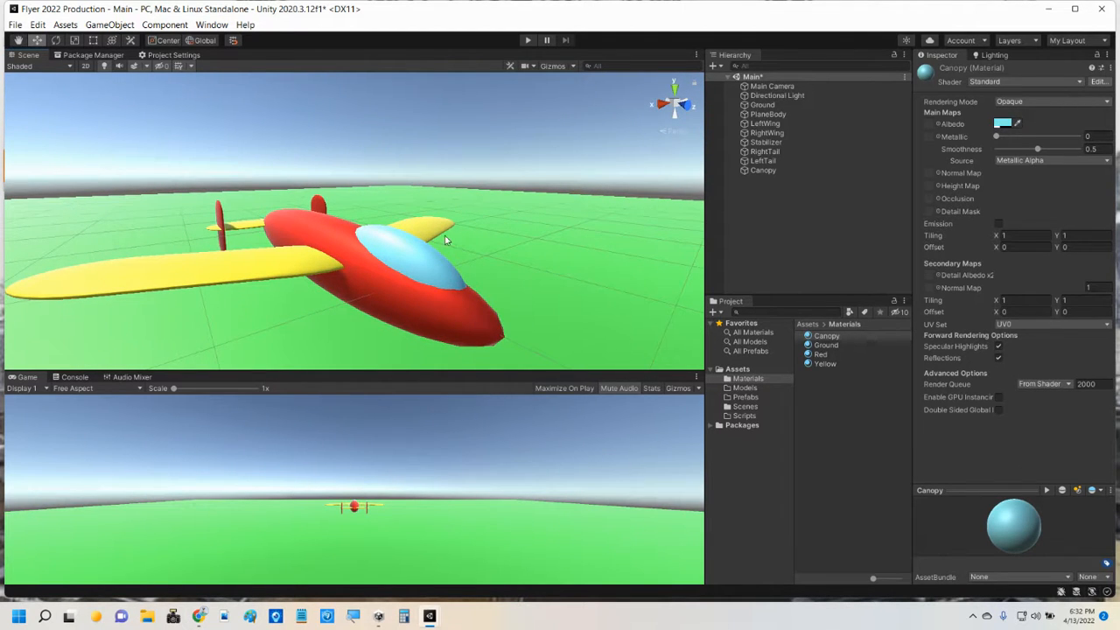
pyautogui.moveTo(408, 246); pyautogui.dragTo(437, 230, button='middle')
pyautogui.keyDown('alt'); pyautogui.moveTo(414, 256); pyautogui.dragTo(379, 277); pyautogui.keyUp('alt')
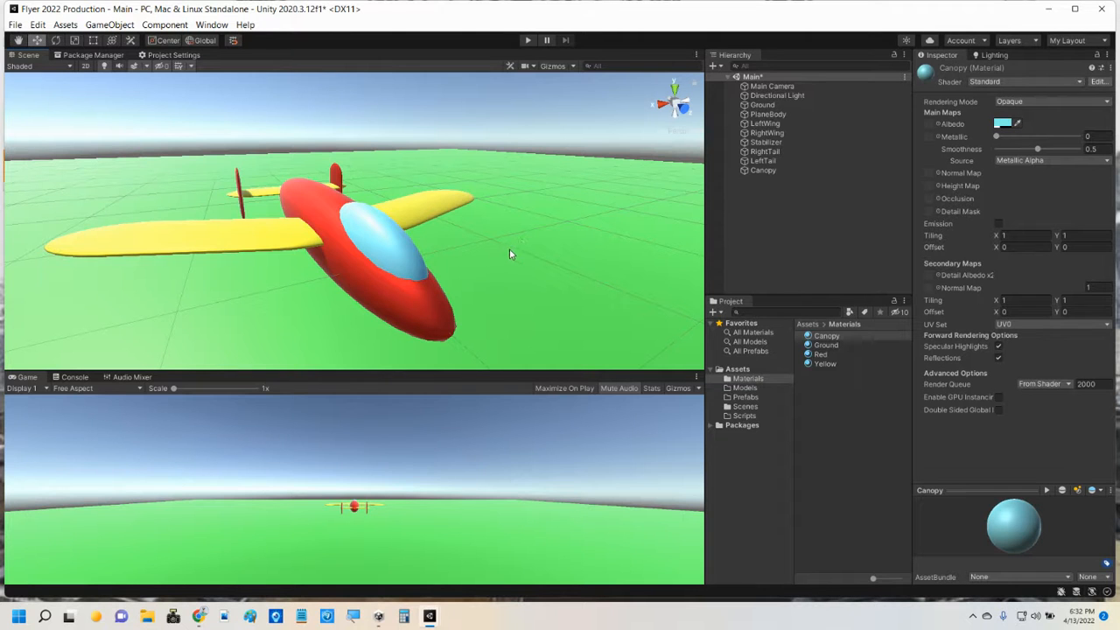
pyautogui.keyDown('alt'); pyautogui.moveTo(509, 249); pyautogui.dragTo(469, 208); pyautogui.keyUp('alt')
# Add a capsule to the scene and name it Engine1.
pyautogui.click(752, 216)
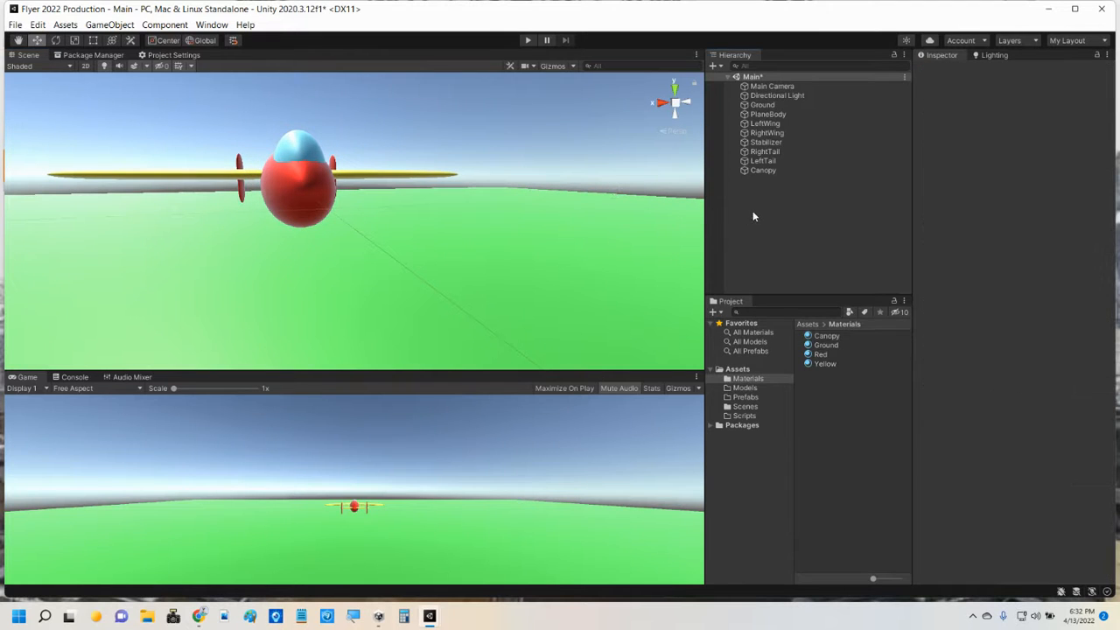
pyautogui.rightClick(760, 214)
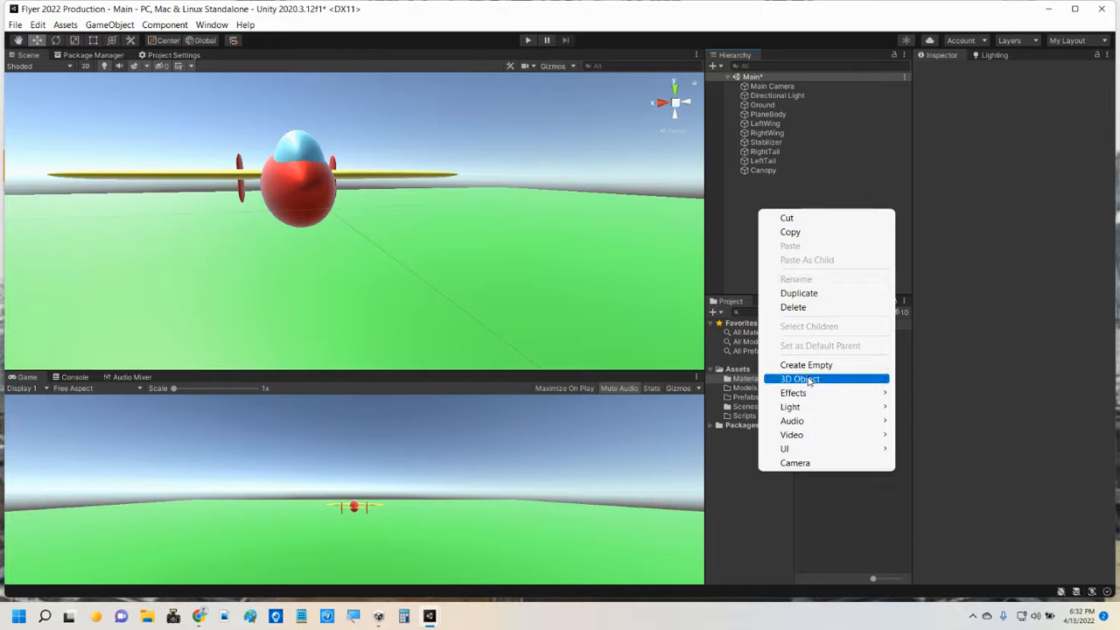
pyautogui.moveTo(808, 382)
pyautogui.click(928, 406)
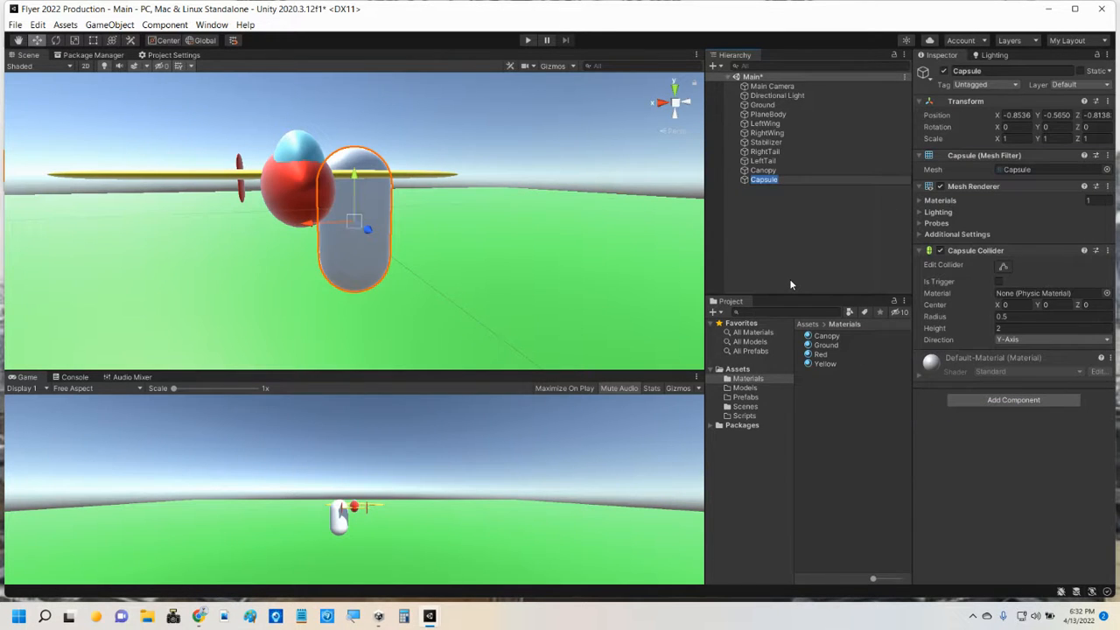
pyautogui.write('Engine1')
pyautogui.press('Return')
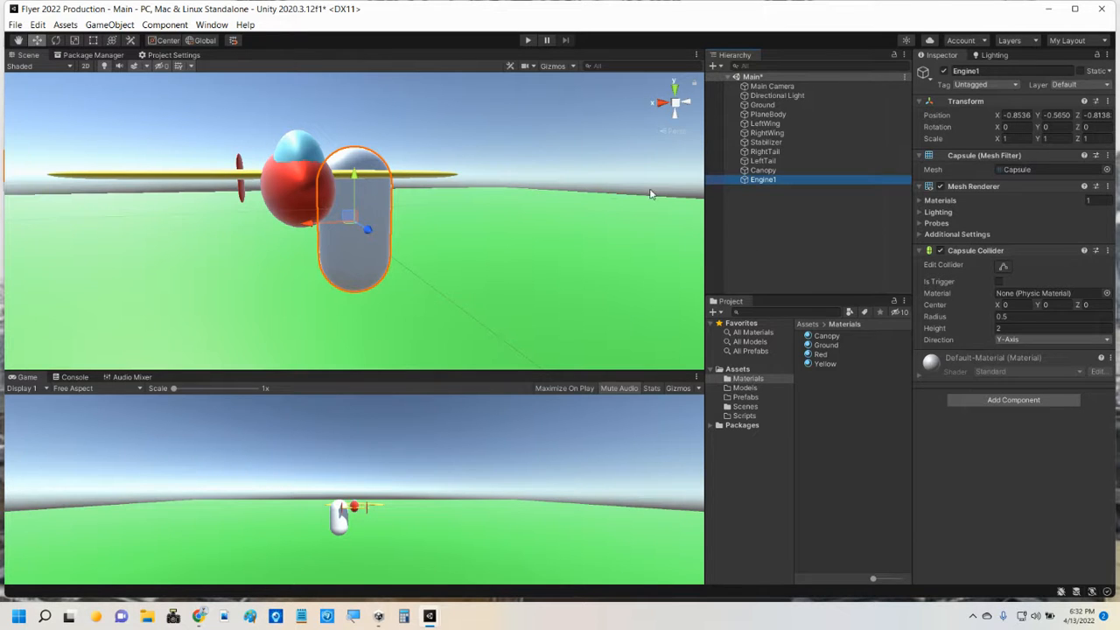
pyautogui.click(1097, 127)
pyautogui.write('90')
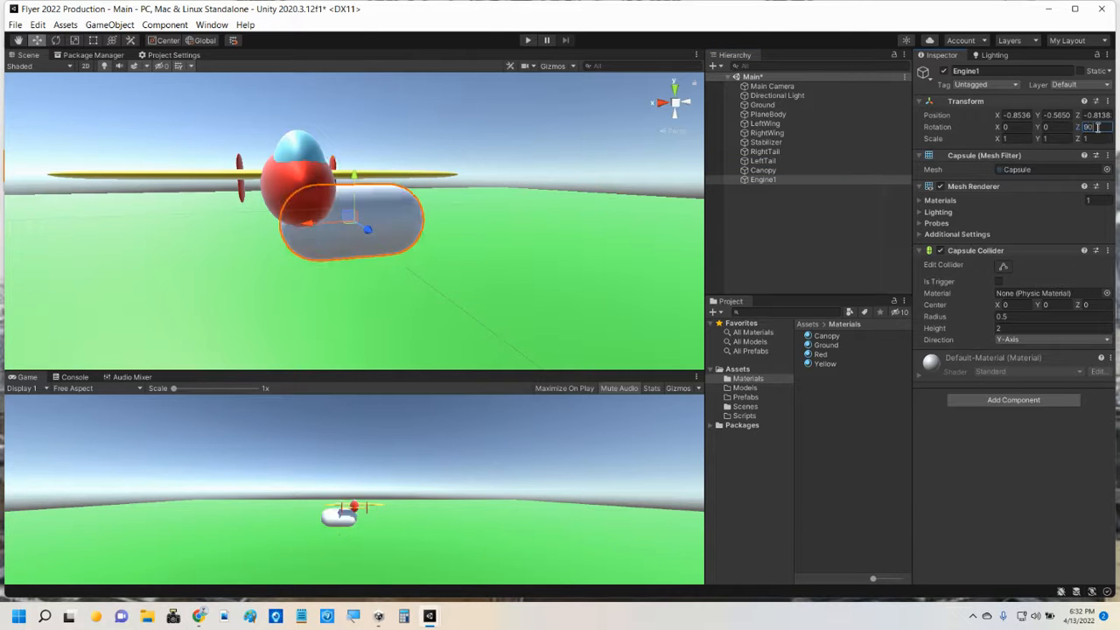
pyautogui.keyDown('alt'); pyautogui.moveTo(445, 294); pyautogui.dragTo(479, 298); pyautogui.keyUp('alt')
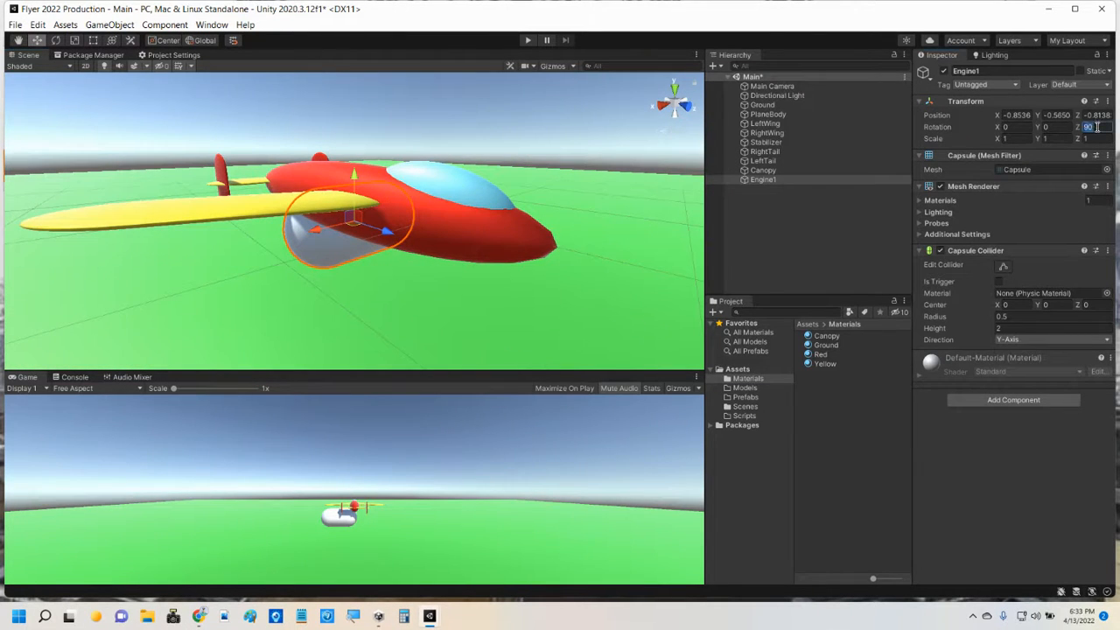
pyautogui.write('0')
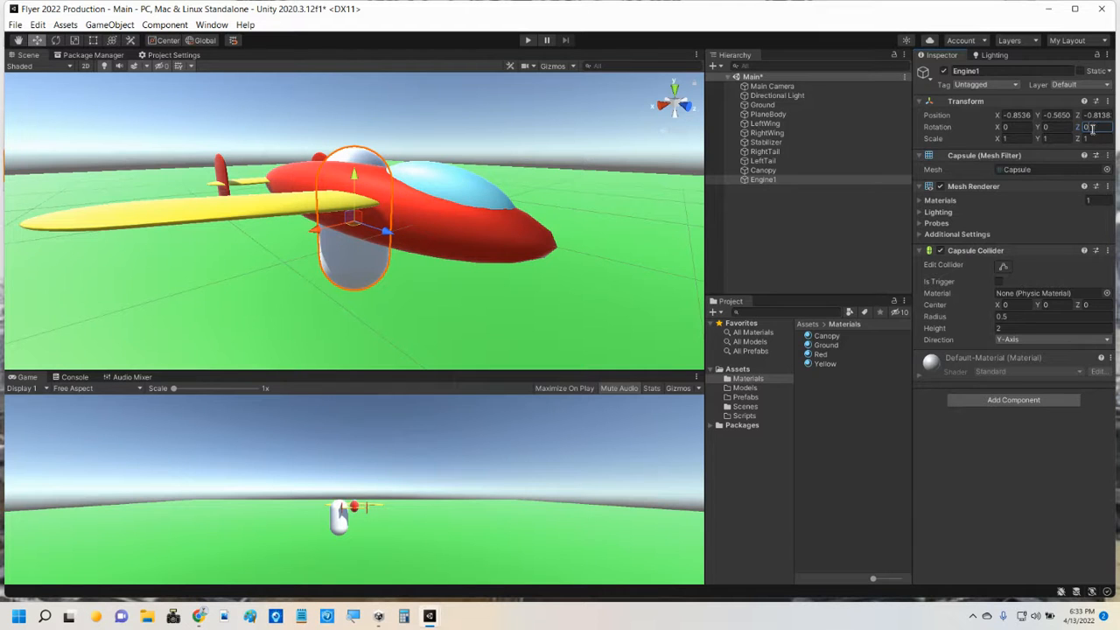
# Set Engine1's X rotation to 90 and move it beneath the wing, to about X -1.003 and Z 0.109.
pyautogui.click(1014, 128)
pyautogui.write('90')
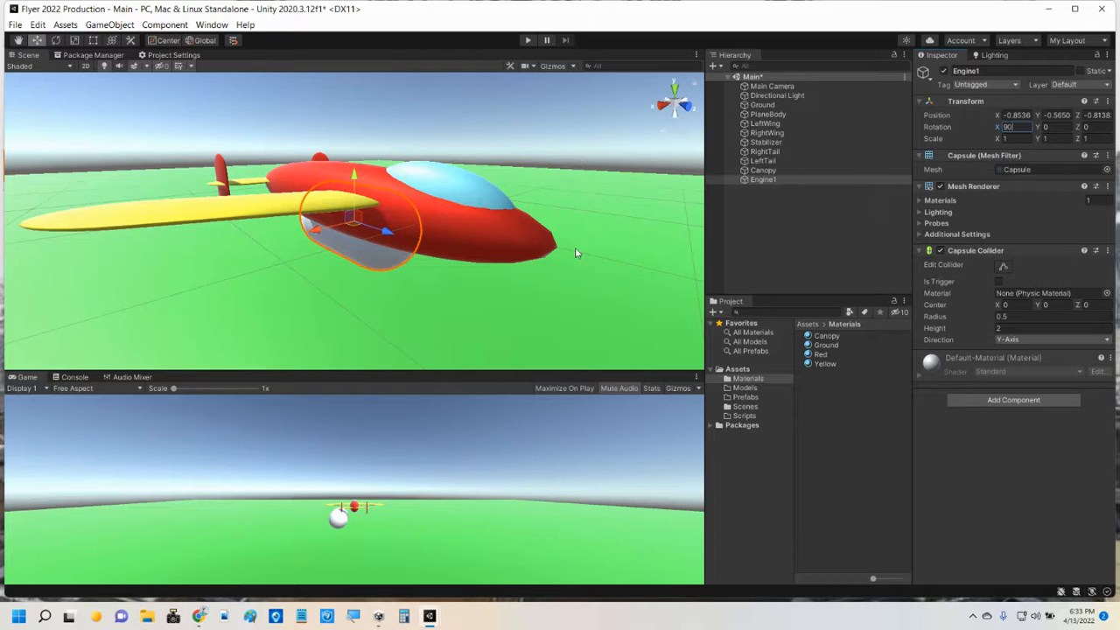
pyautogui.moveTo(348, 295); pyautogui.dragTo(114, 300, button='middle')
pyautogui.scroll(-2, 142, 245)
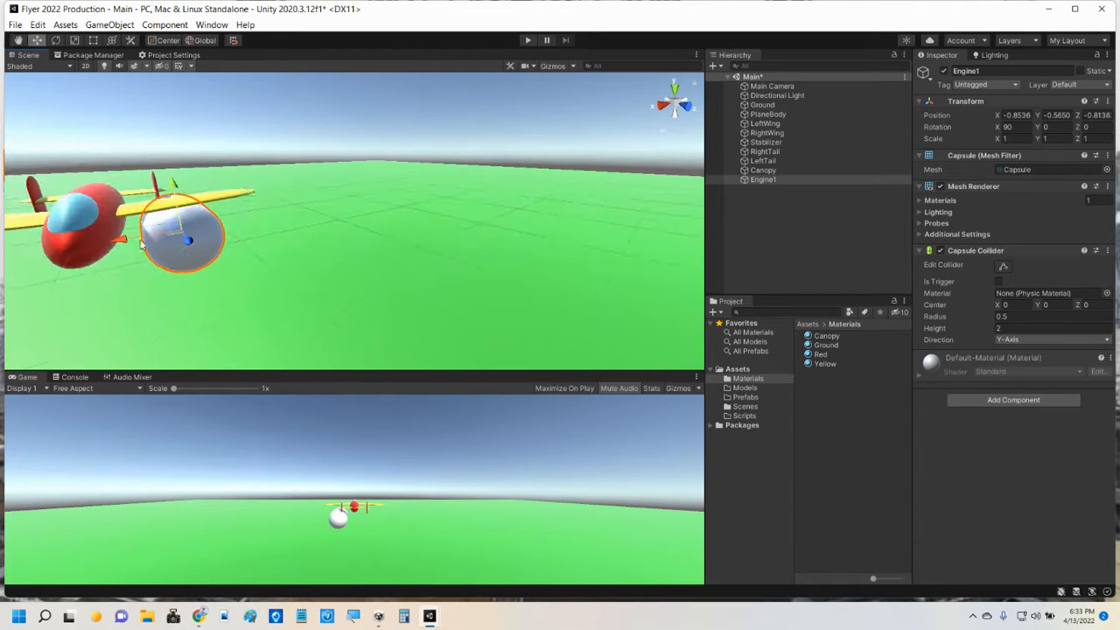
pyautogui.click(675, 88)
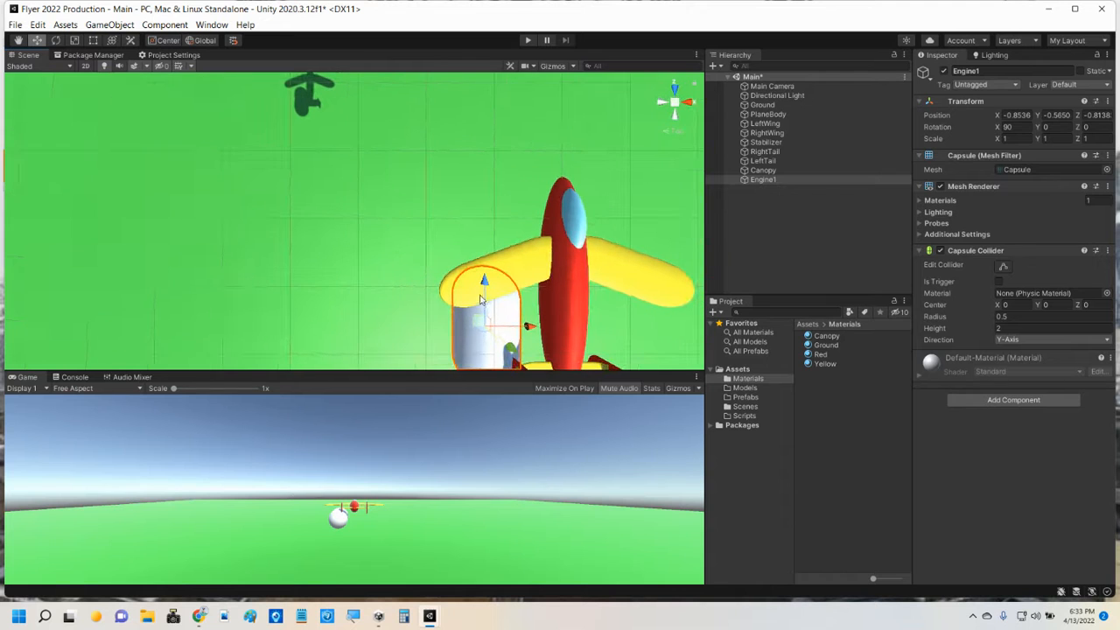
pyautogui.click(675, 103)
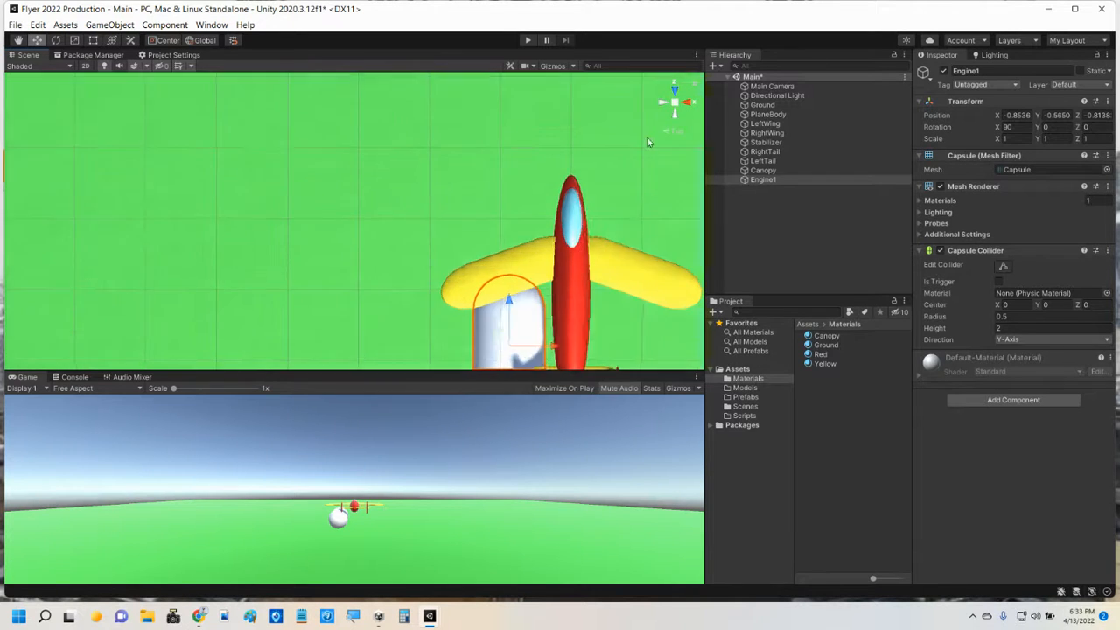
pyautogui.moveTo(605, 234); pyautogui.dragTo(594, 141, button='middle')
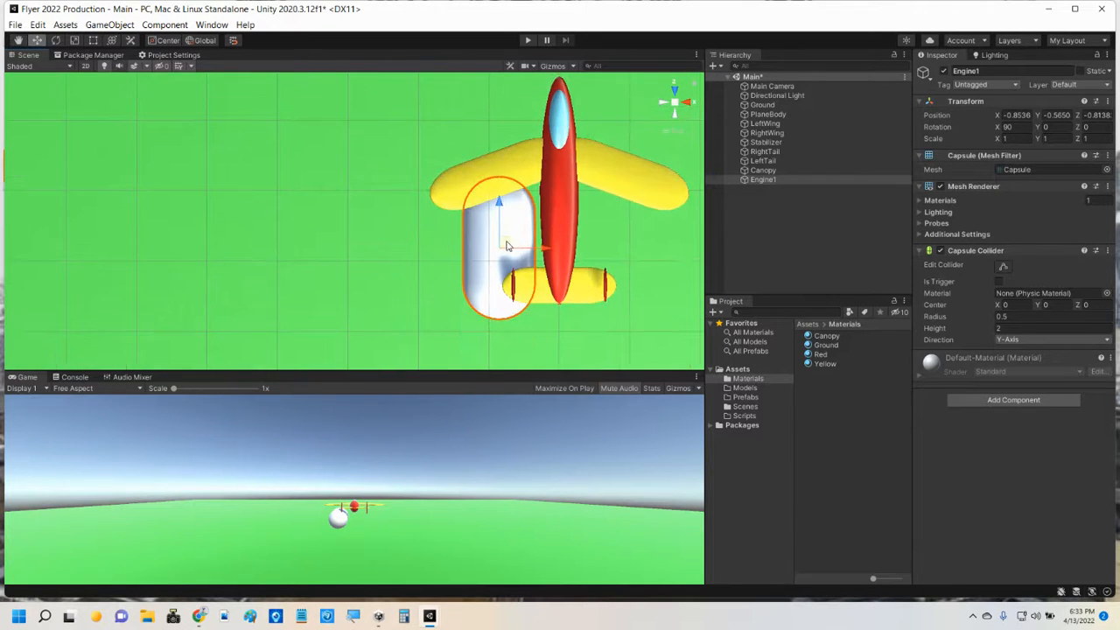
pyautogui.moveTo(505, 246); pyautogui.dragTo(495, 181)
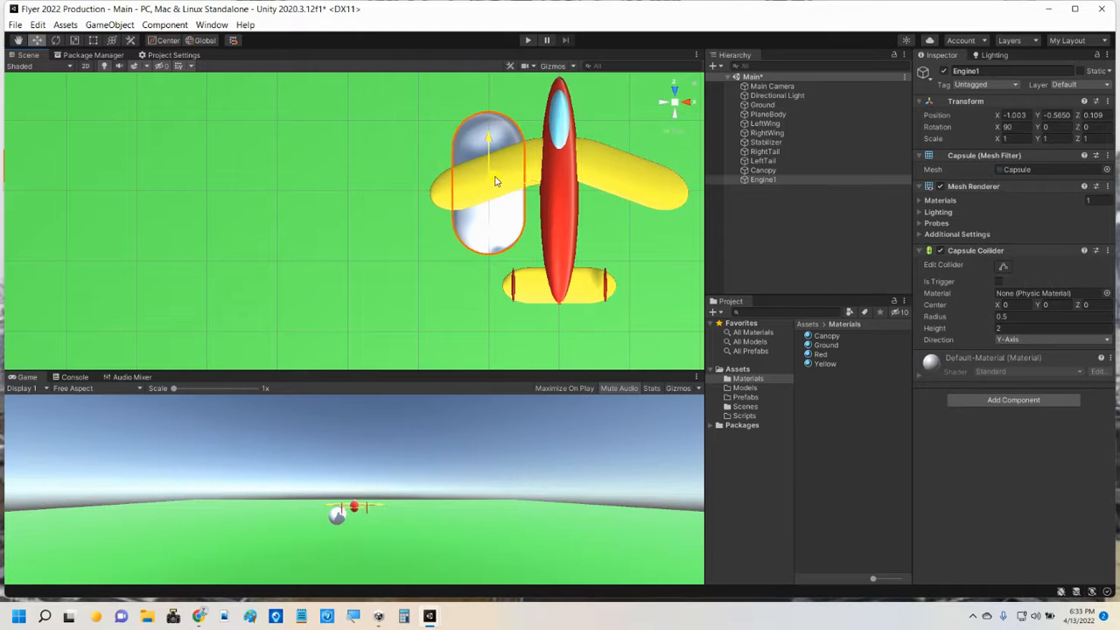
# Slim the Engine1 capsule by scaling it to about 0.375 in X and 0.417 in Z.
pyautogui.keyDown('alt'); pyautogui.moveTo(467, 280); pyautogui.dragTo(512, 220); pyautogui.keyUp('alt')
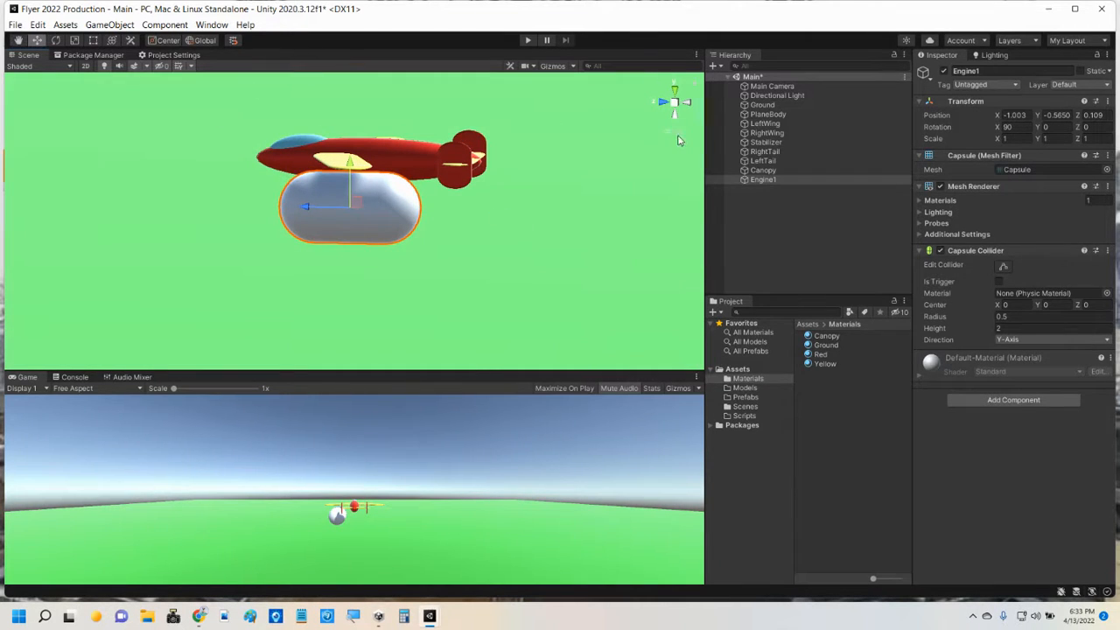
pyautogui.click(680, 131)
pyautogui.scroll(3, 365, 183)
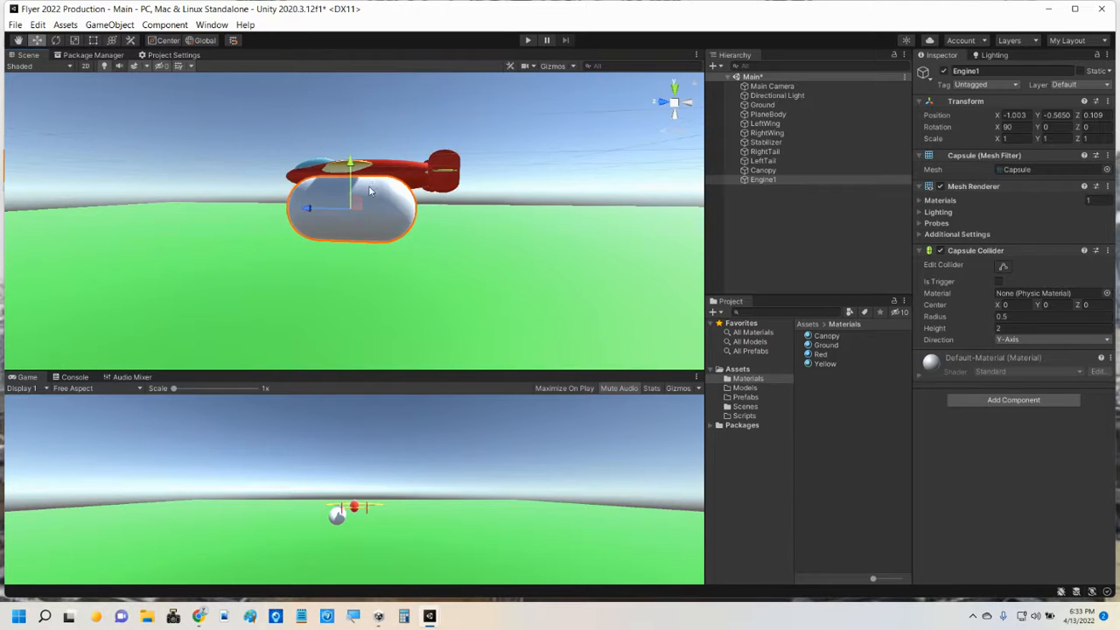
pyautogui.click(74, 41)
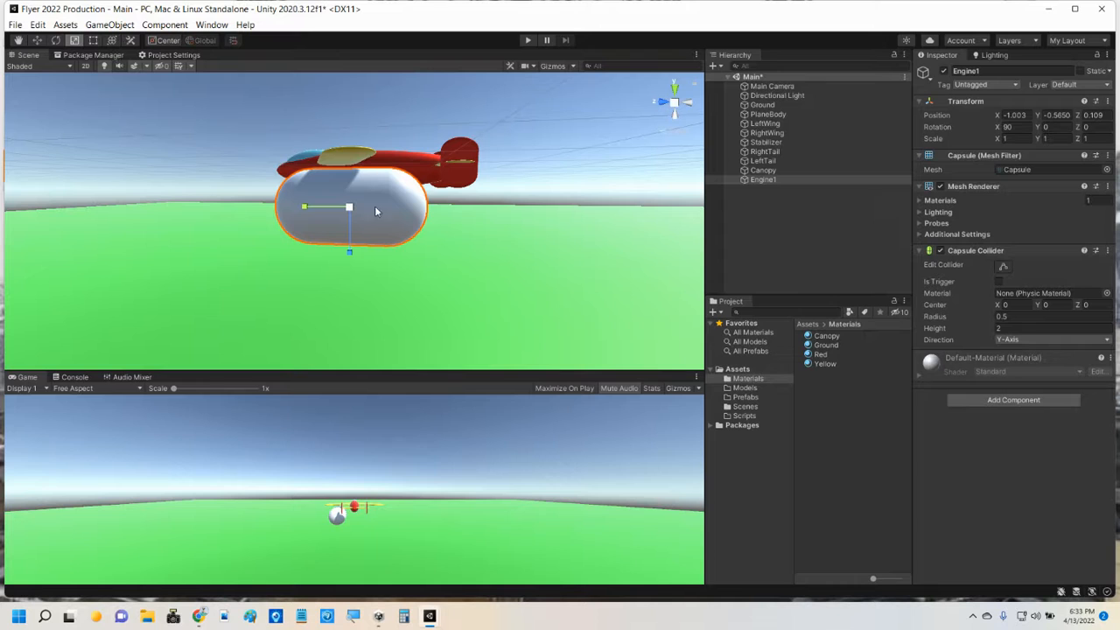
pyautogui.moveTo(349, 254); pyautogui.dragTo(356, 230)
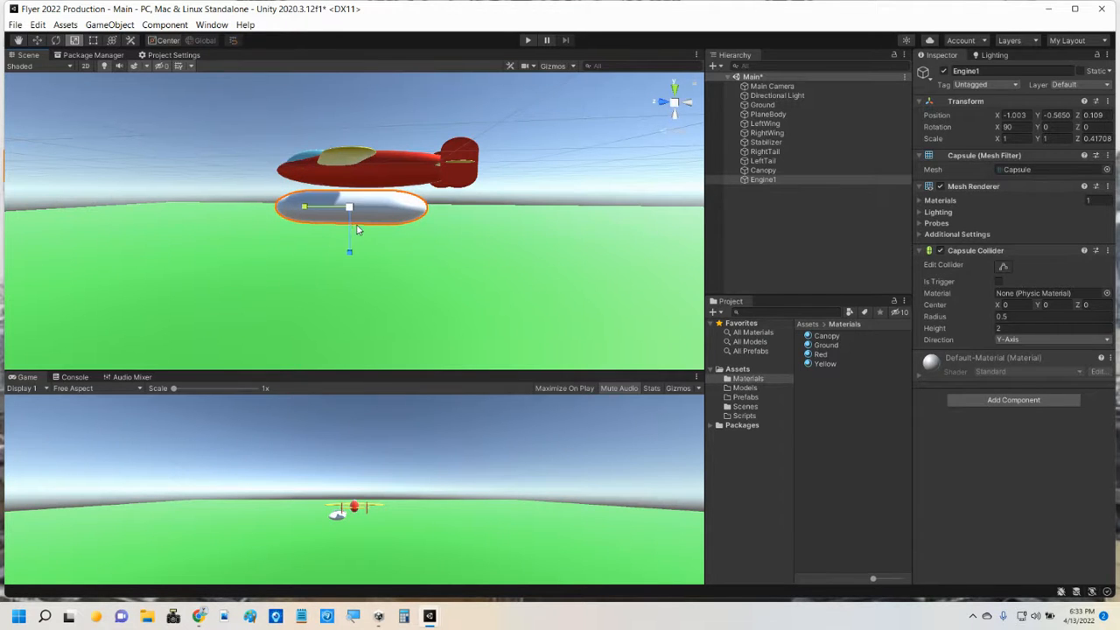
pyautogui.keyDown('alt'); pyautogui.moveTo(240, 260); pyautogui.dragTo(406, 293); pyautogui.keyUp('alt')
pyautogui.keyDown('alt'); pyautogui.moveTo(125, 271); pyautogui.dragTo(237, 263, button='middle'); pyautogui.keyUp('alt')
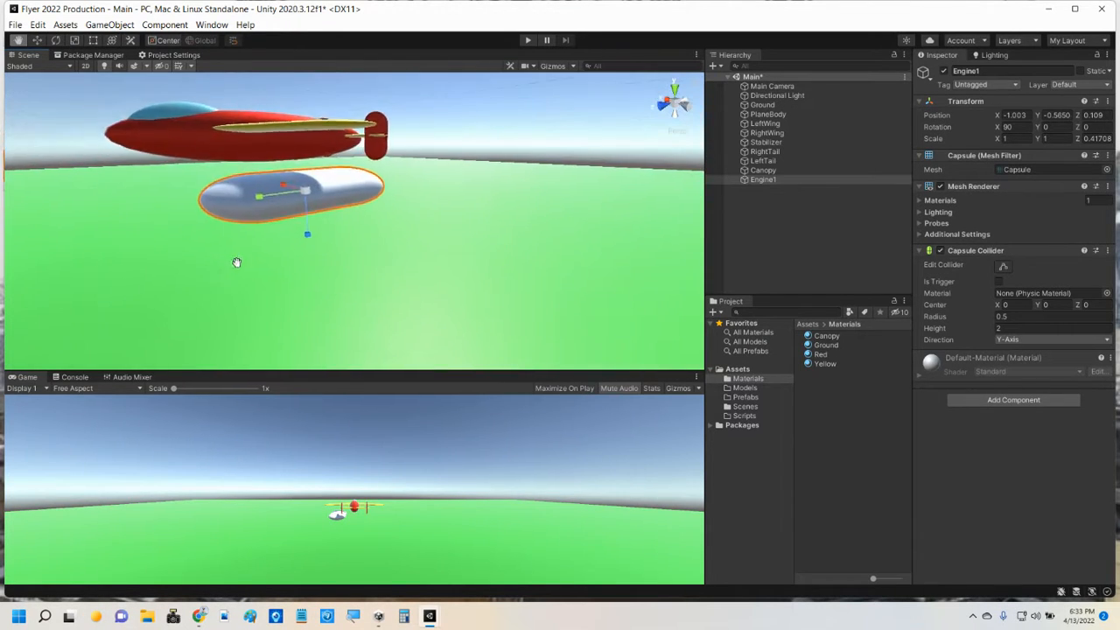
pyautogui.keyDown('alt'); pyautogui.moveTo(236, 263); pyautogui.dragTo(183, 221); pyautogui.keyUp('alt')
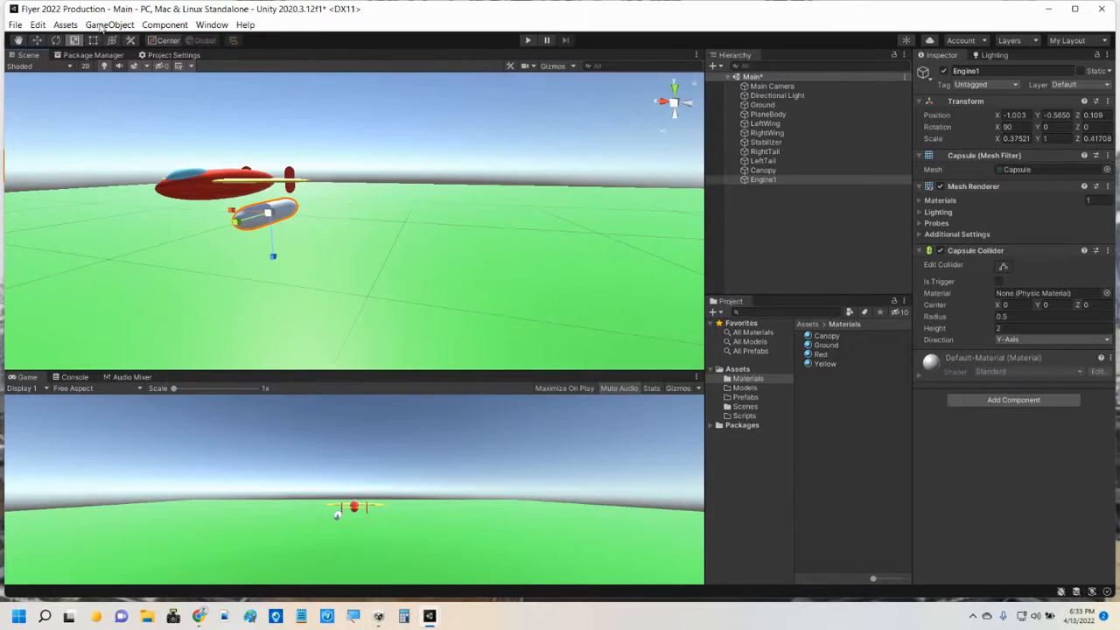
# Raise Engine1 toward the underside of the wing, to a Y position of about -0.15.
pyautogui.click(36, 41)
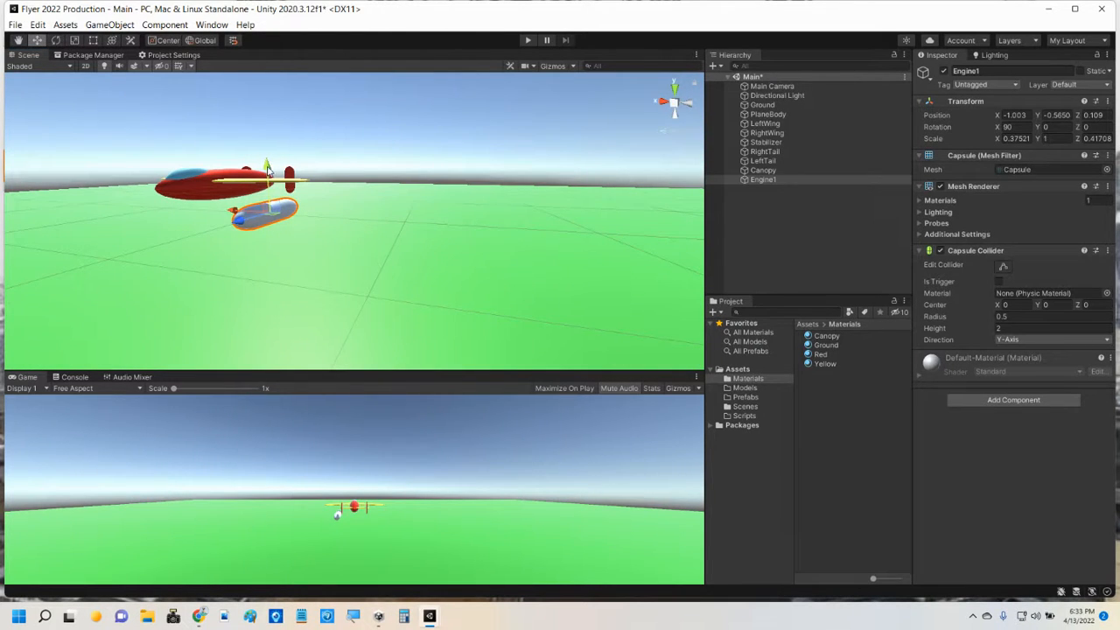
pyautogui.moveTo(266, 166); pyautogui.dragTo(267, 151)
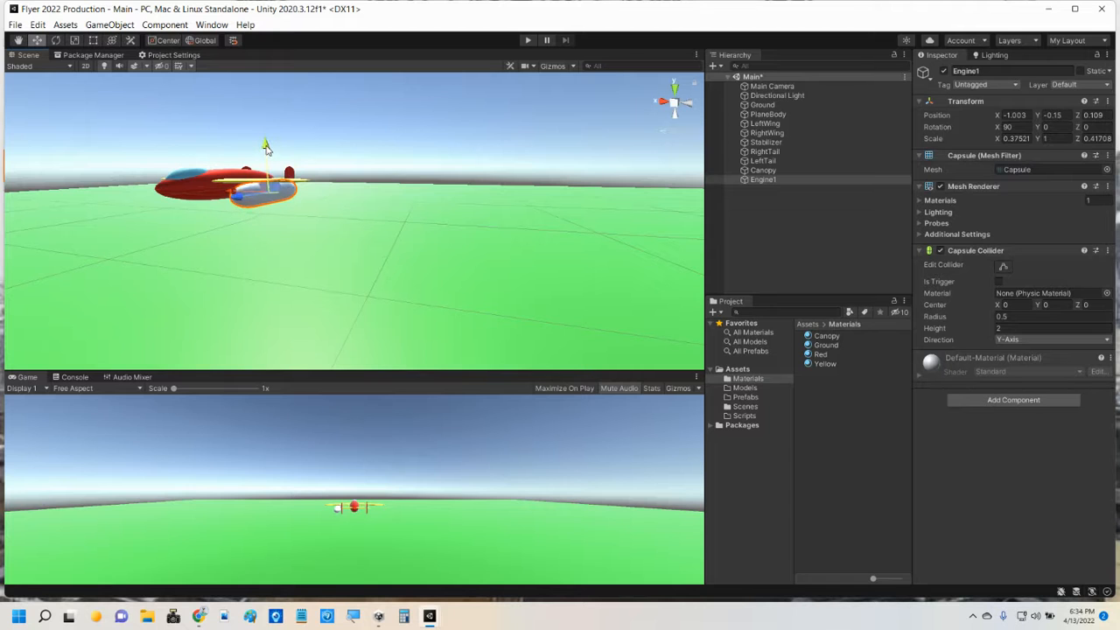
pyautogui.scroll(2, 265, 202)
pyautogui.press('f')
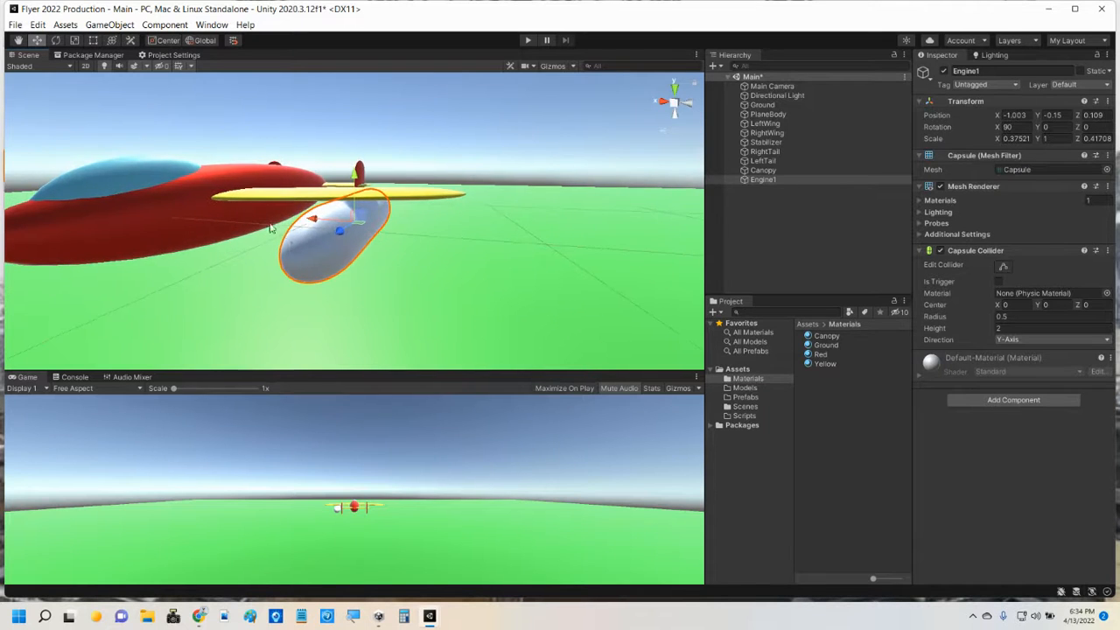
# Shrink Engine1 further to a scale of about 0.305 in X, 0.593 in Y and 0.257 in Z.
pyautogui.keyDown('alt'); pyautogui.moveTo(277, 271); pyautogui.dragTo(79, 280); pyautogui.keyUp('alt')
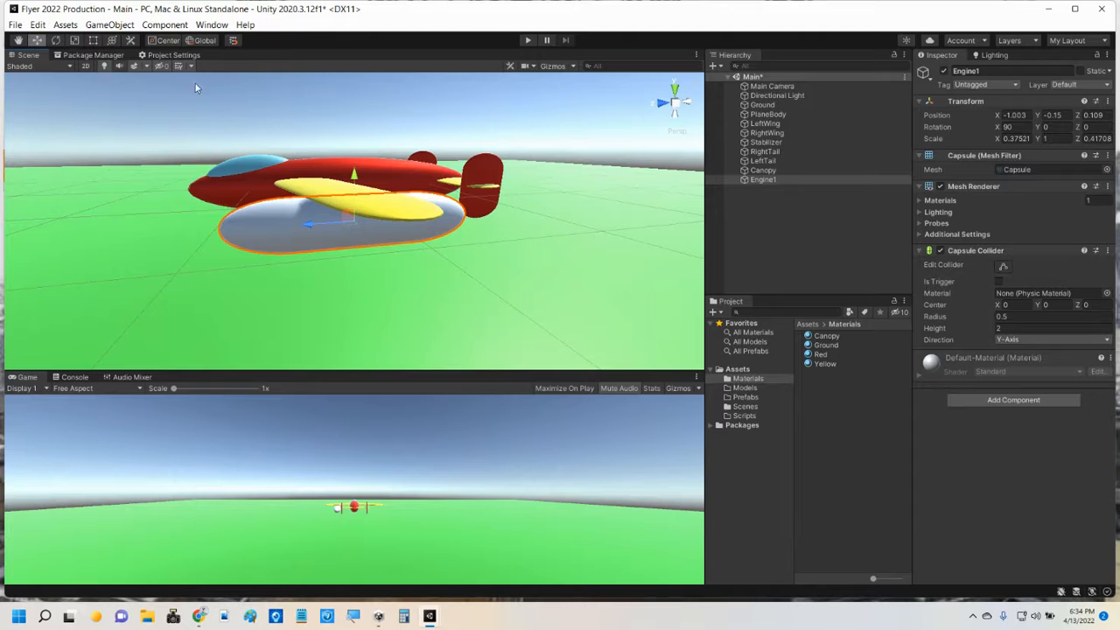
pyautogui.click(76, 41)
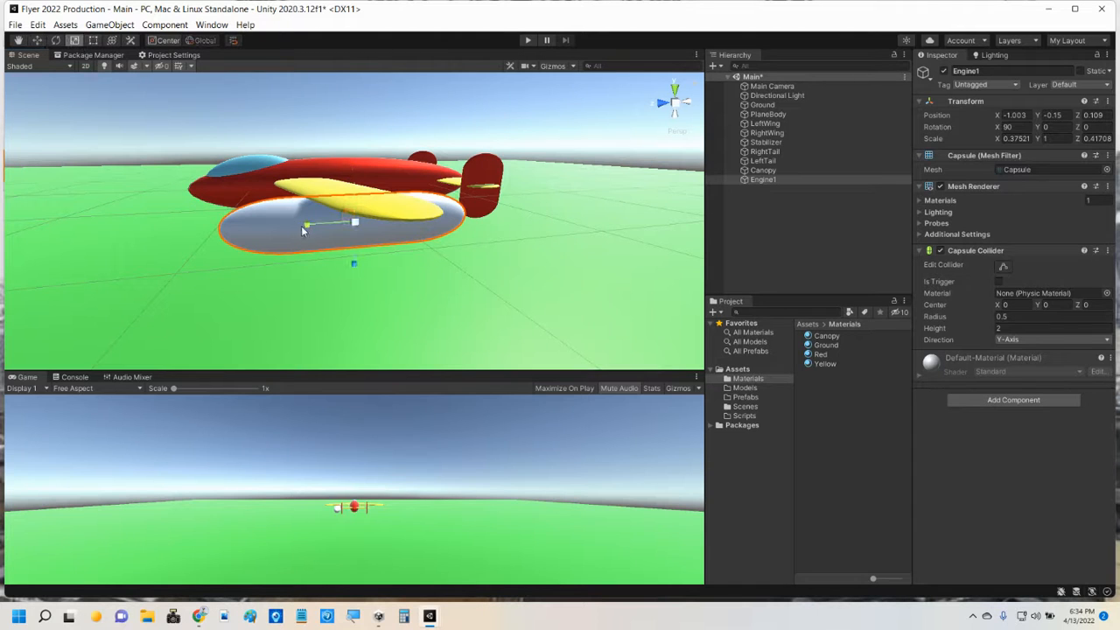
pyautogui.moveTo(303, 230); pyautogui.dragTo(348, 246)
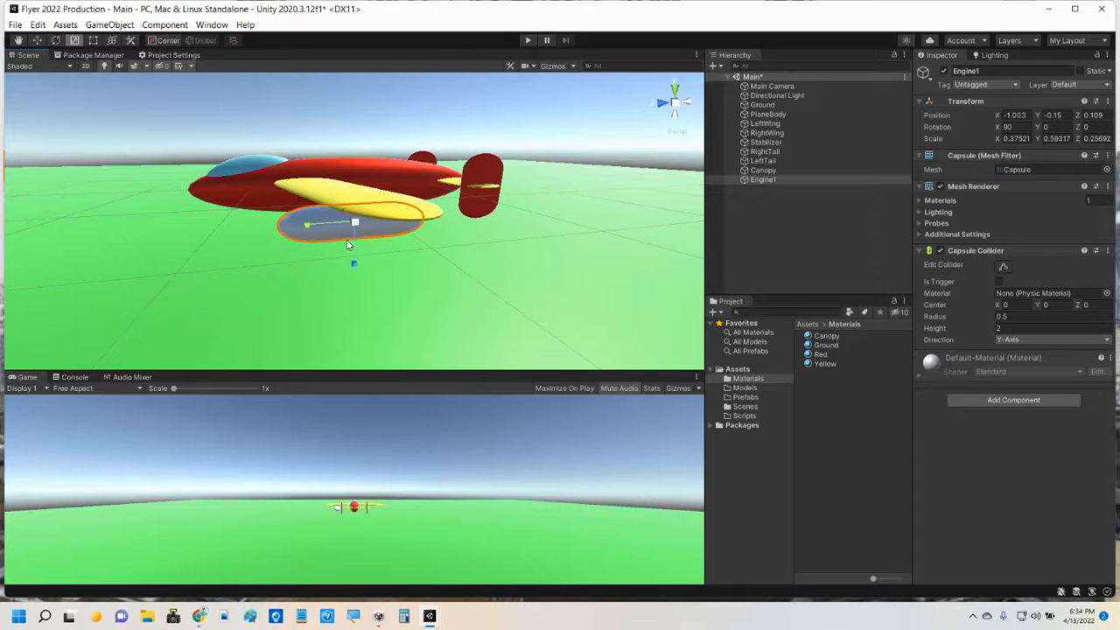
pyautogui.keyDown('alt'); pyautogui.moveTo(226, 228); pyautogui.dragTo(315, 231); pyautogui.keyUp('alt')
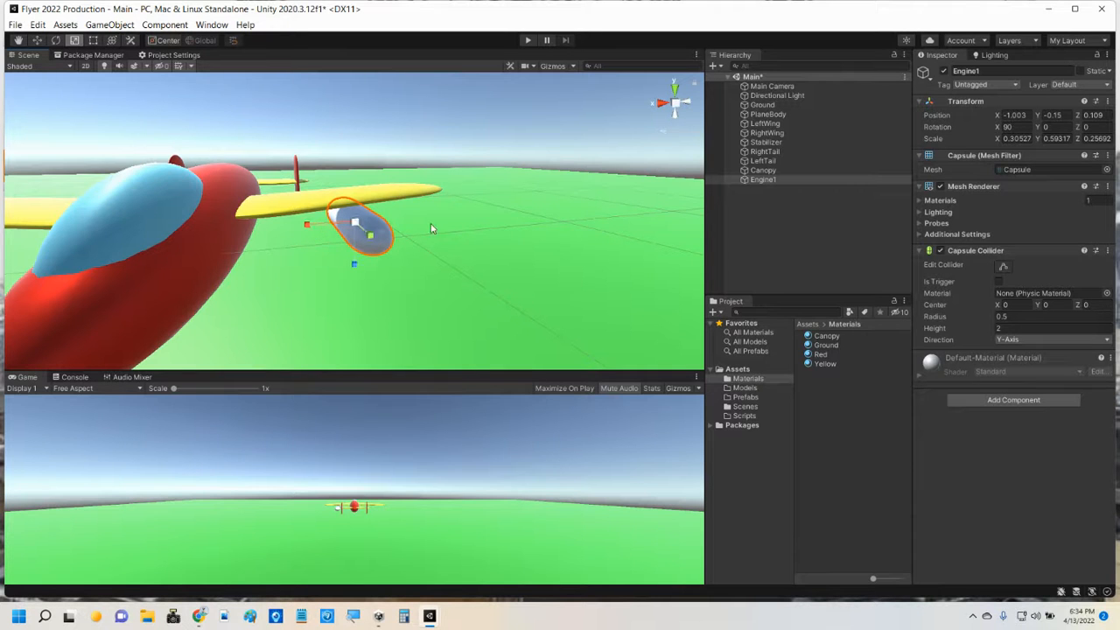
# Raise Engine1 into the wing at about Y -0.047 and shift it forward to about Z 0.157.
pyautogui.keyDown('alt'); pyautogui.moveTo(430, 228); pyautogui.dragTo(342, 199); pyautogui.keyUp('alt')
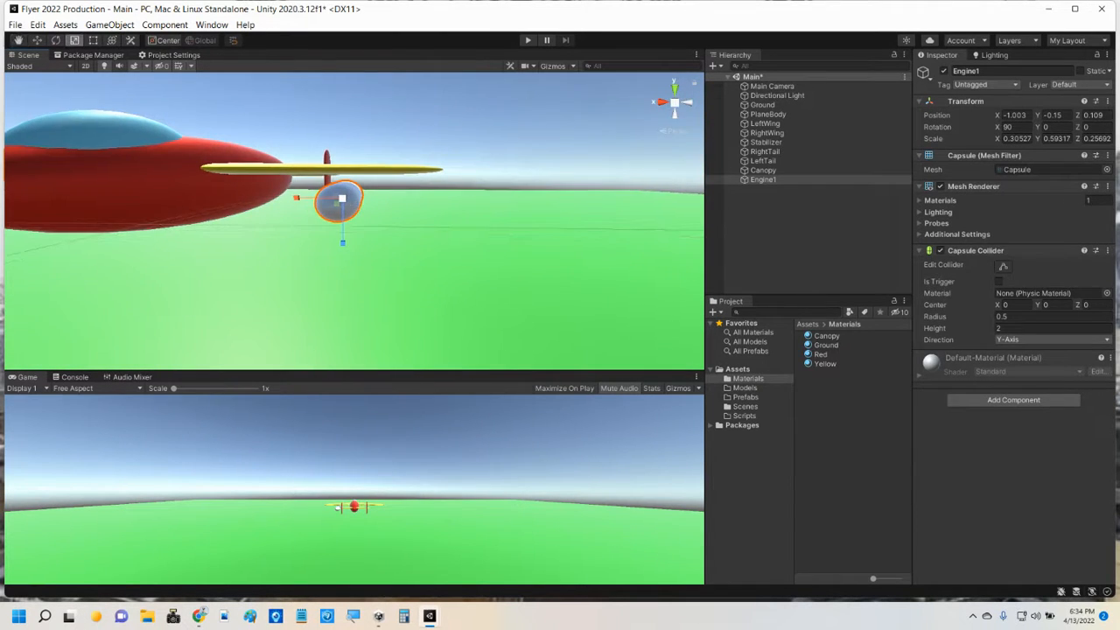
pyautogui.click(37, 41)
pyautogui.moveTo(344, 157); pyautogui.dragTo(345, 145)
pyautogui.keyDown('alt'); pyautogui.moveTo(436, 183); pyautogui.dragTo(427, 194, button='middle'); pyautogui.keyUp('alt')
pyautogui.keyDown('alt'); pyautogui.moveTo(426, 193); pyautogui.dragTo(164, 293); pyautogui.keyUp('alt')
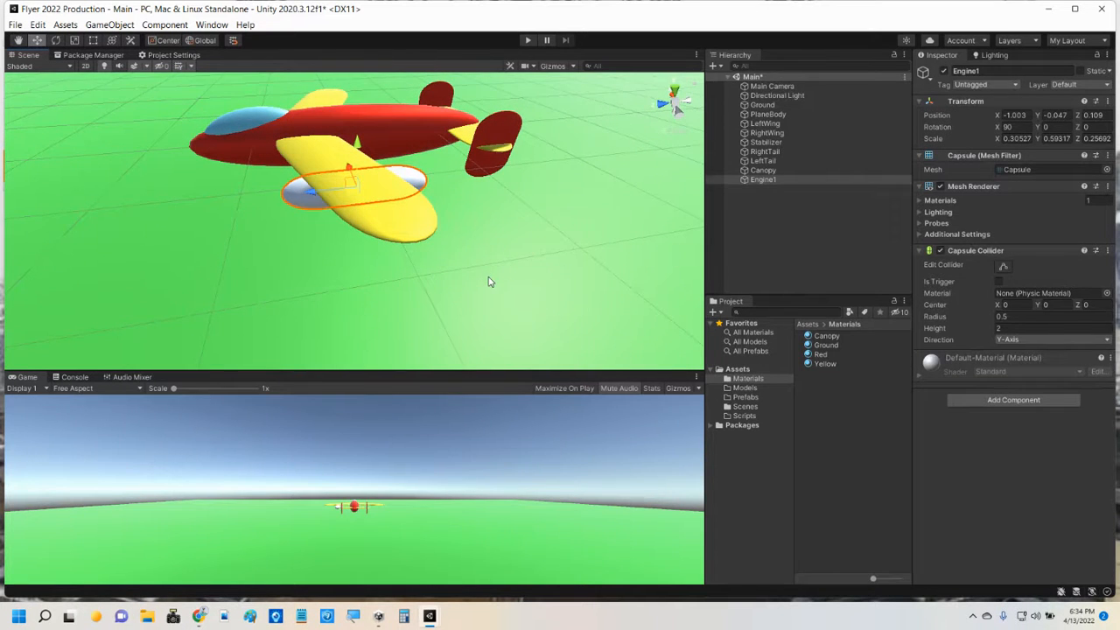
pyautogui.keyDown('alt'); pyautogui.moveTo(490, 281); pyautogui.dragTo(445, 270); pyautogui.keyUp('alt')
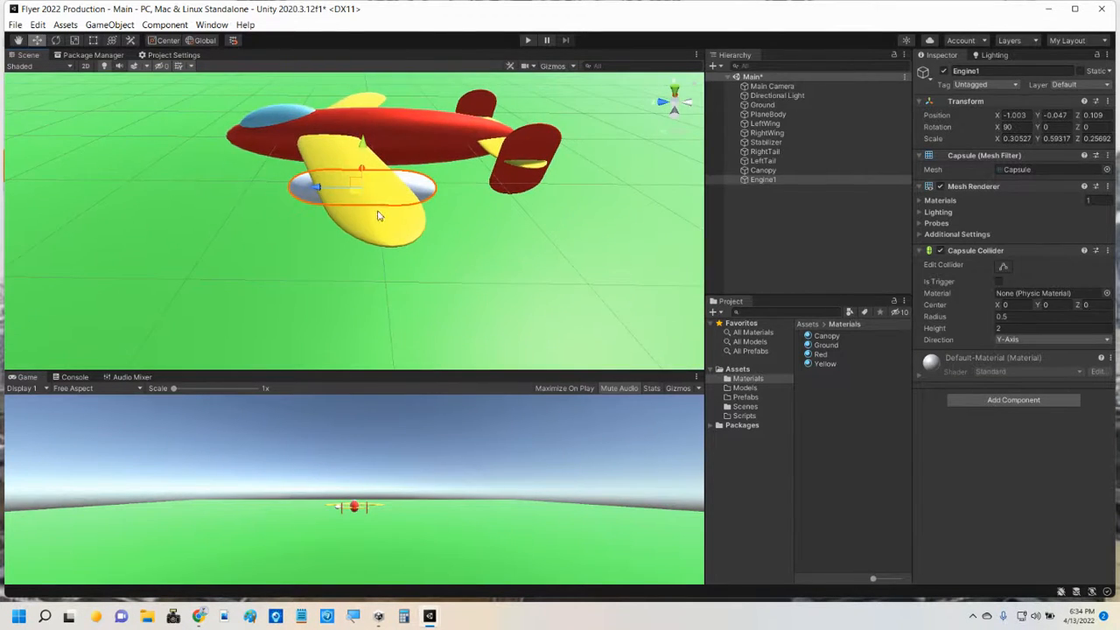
pyautogui.moveTo(328, 190); pyautogui.dragTo(322, 194)
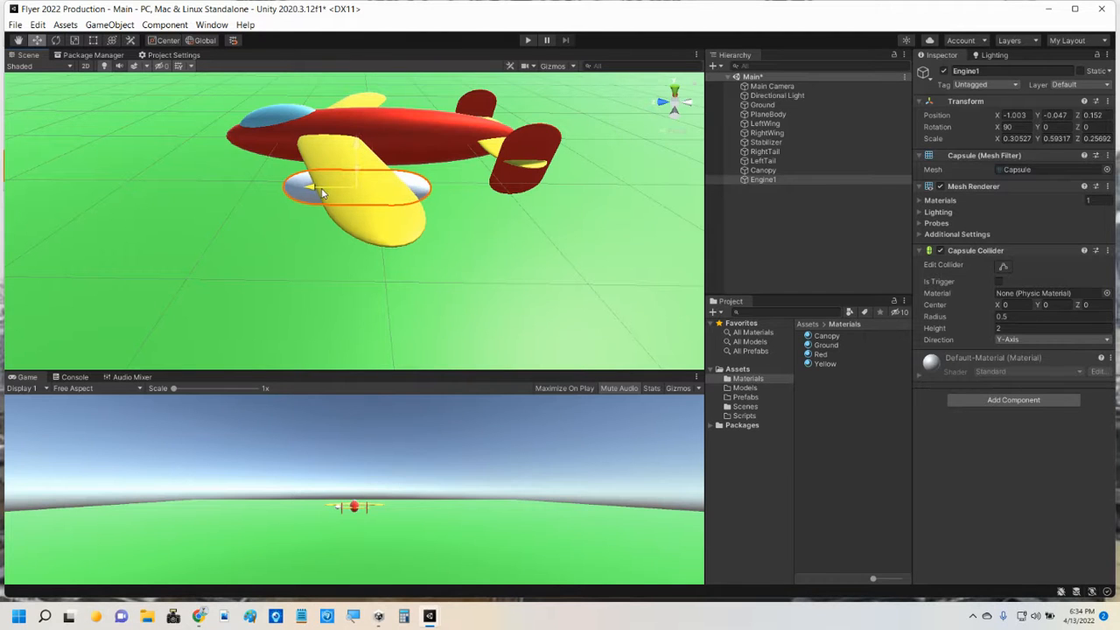
# Shorten Engine1 to a Y scale of about 0.541 and check its fit under the wing.
pyautogui.click(76, 42)
pyautogui.moveTo(310, 187); pyautogui.dragTo(314, 186)
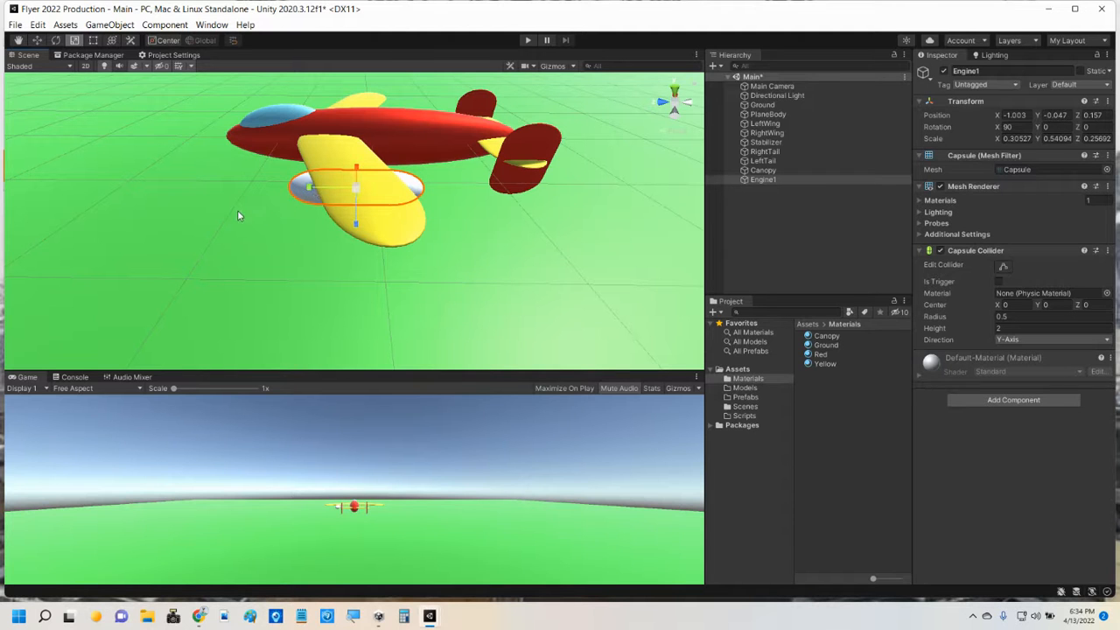
pyautogui.keyDown('alt'); pyautogui.moveTo(238, 215); pyautogui.dragTo(377, 161); pyautogui.keyUp('alt')
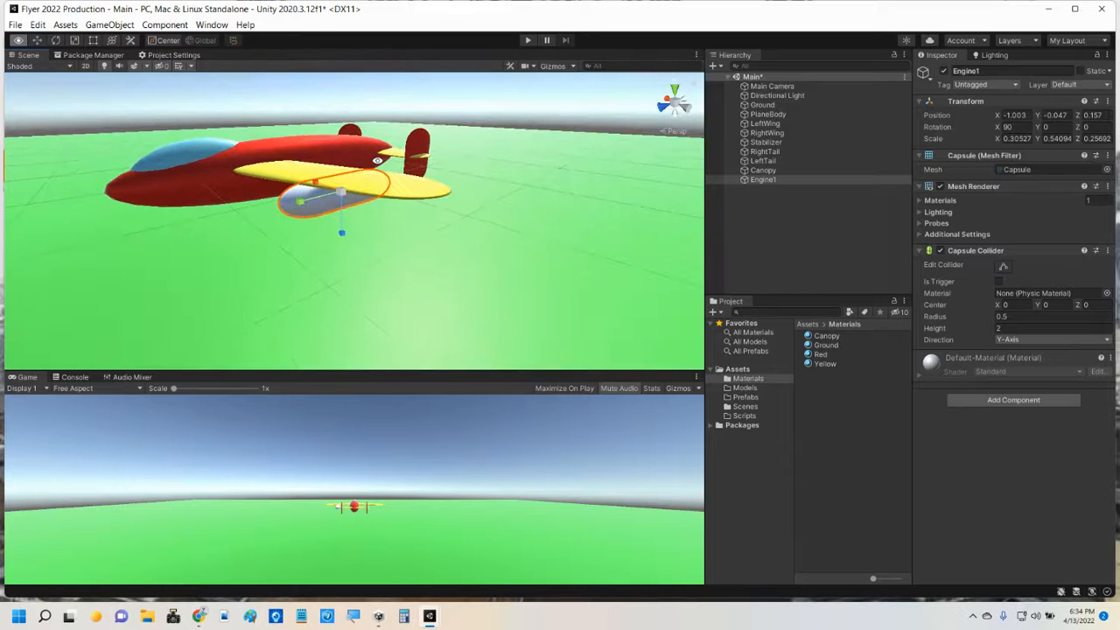
# Create a new material named Blue in the Materials folder.
pyautogui.click(821, 399)
pyautogui.rightClick(821, 399)
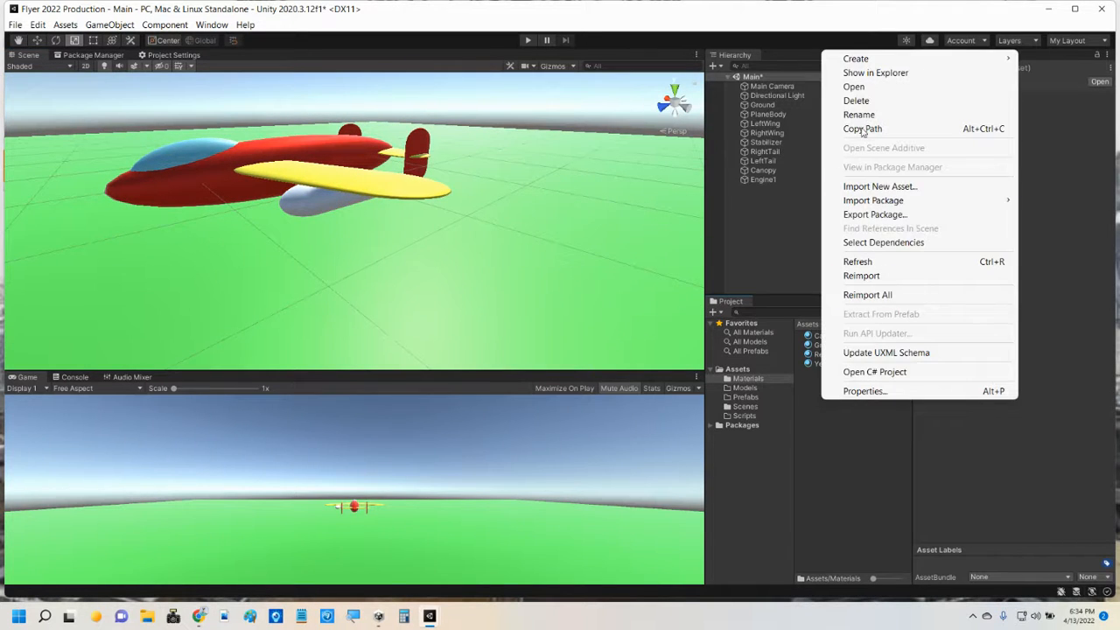
pyautogui.moveTo(870, 65)
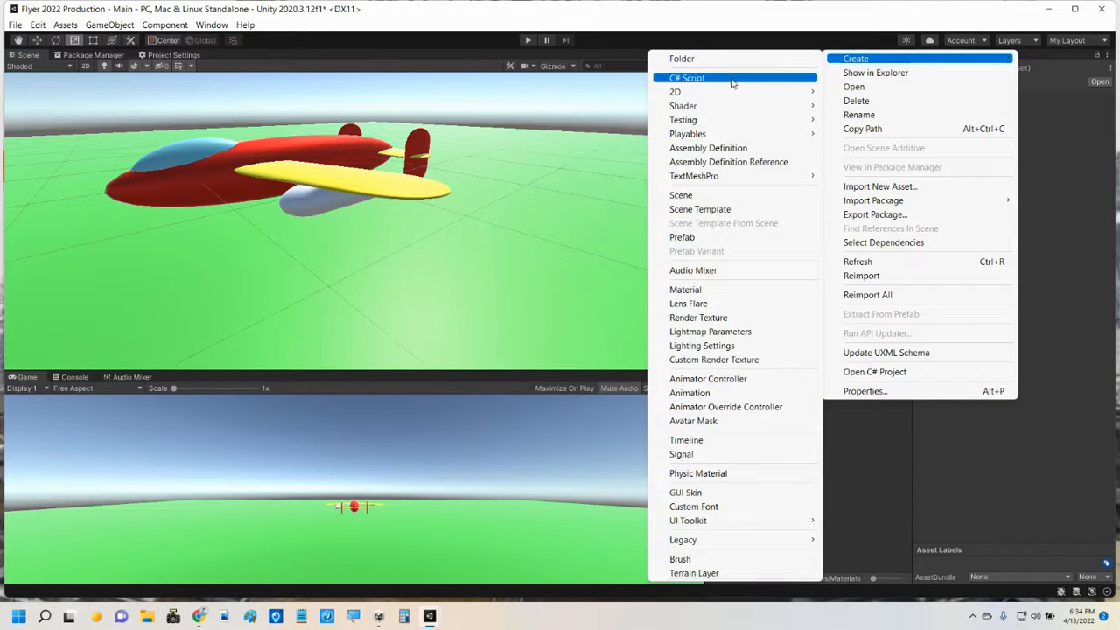
pyautogui.click(691, 289)
pyautogui.write('B')
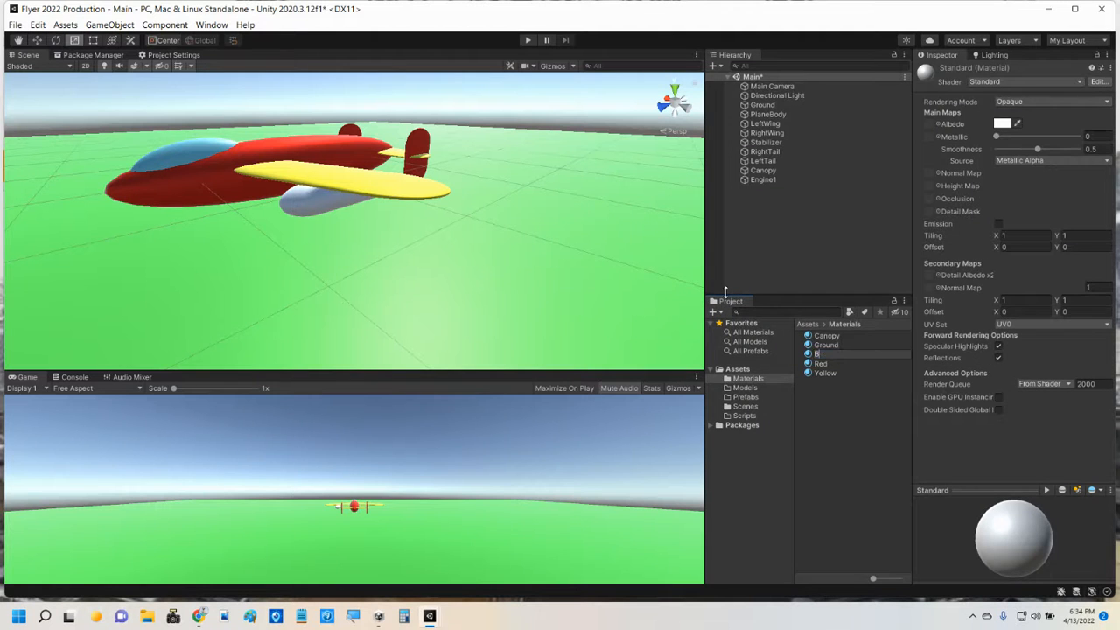
pyautogui.write('lue')
pyautogui.press('Return')
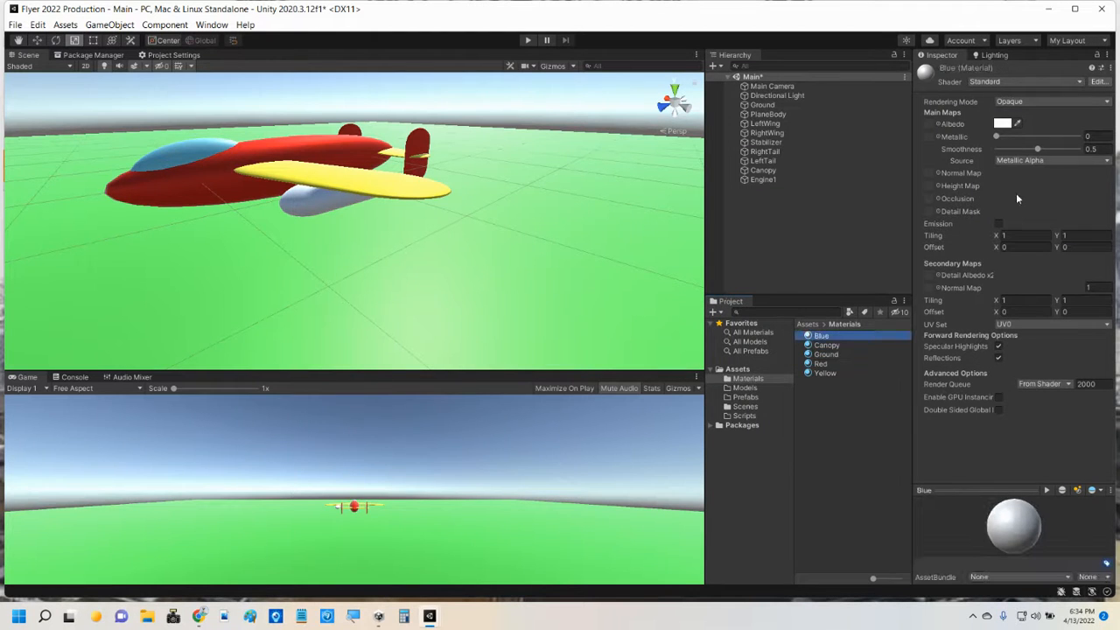
# Give the Blue material a blue albedo of 2E4AEA and a metallic value of about 0.714.
pyautogui.click(1002, 124)
pyautogui.moveTo(992, 232); pyautogui.dragTo(1012, 256)
pyautogui.click(1066, 186)
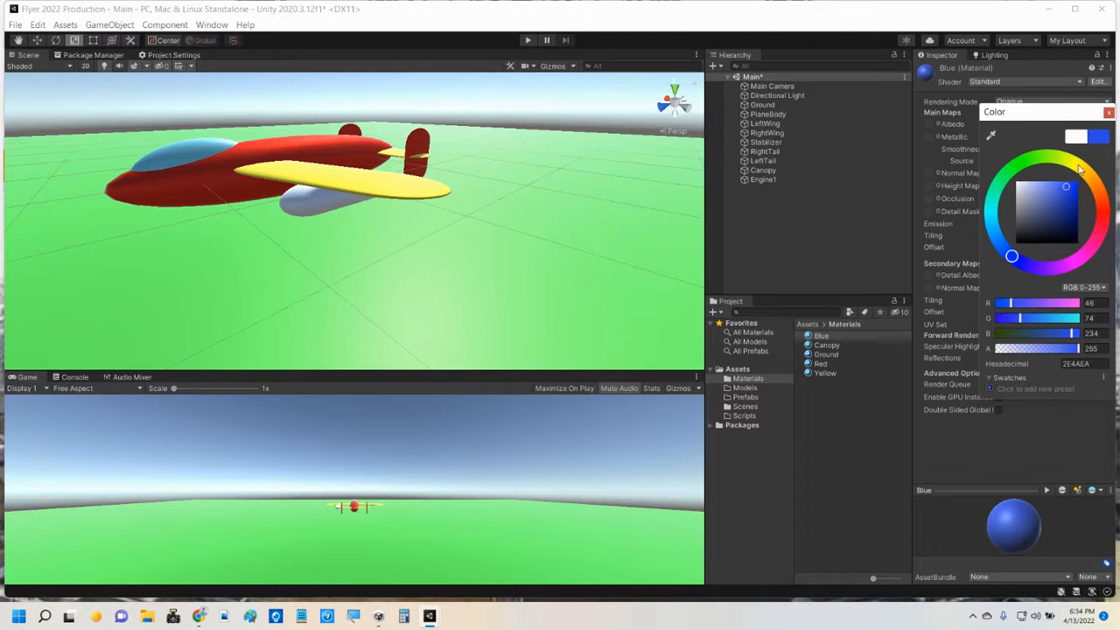
pyautogui.click(1108, 113)
pyautogui.moveTo(996, 138); pyautogui.dragTo(1053, 152)
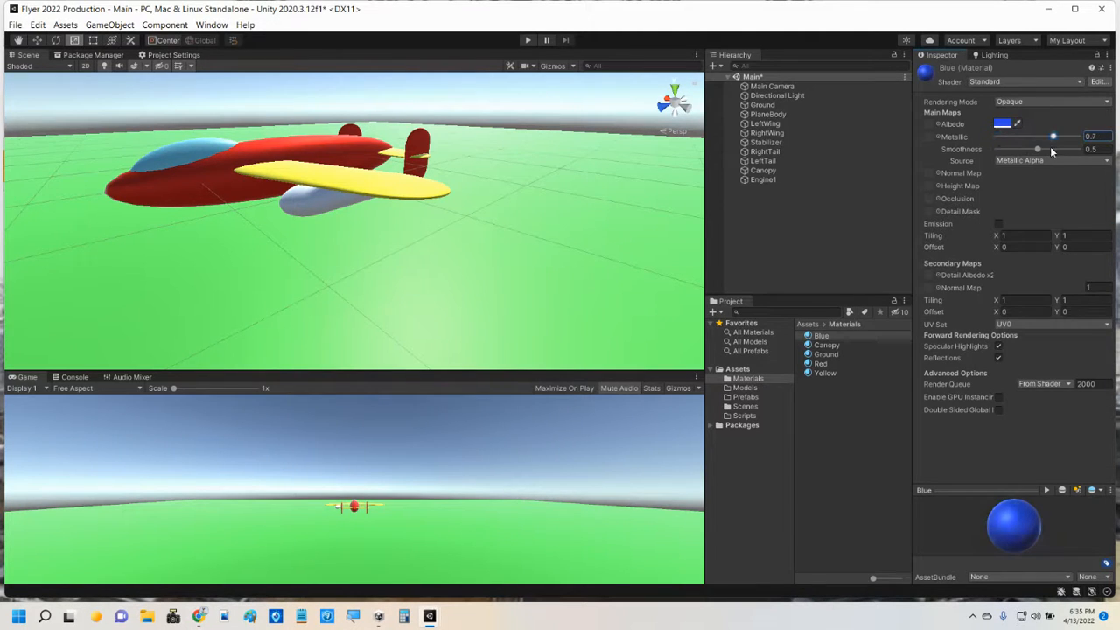
# Apply the Blue material to Engine1 and check it from the front of the plane.
pyautogui.moveTo(815, 341); pyautogui.dragTo(310, 206)
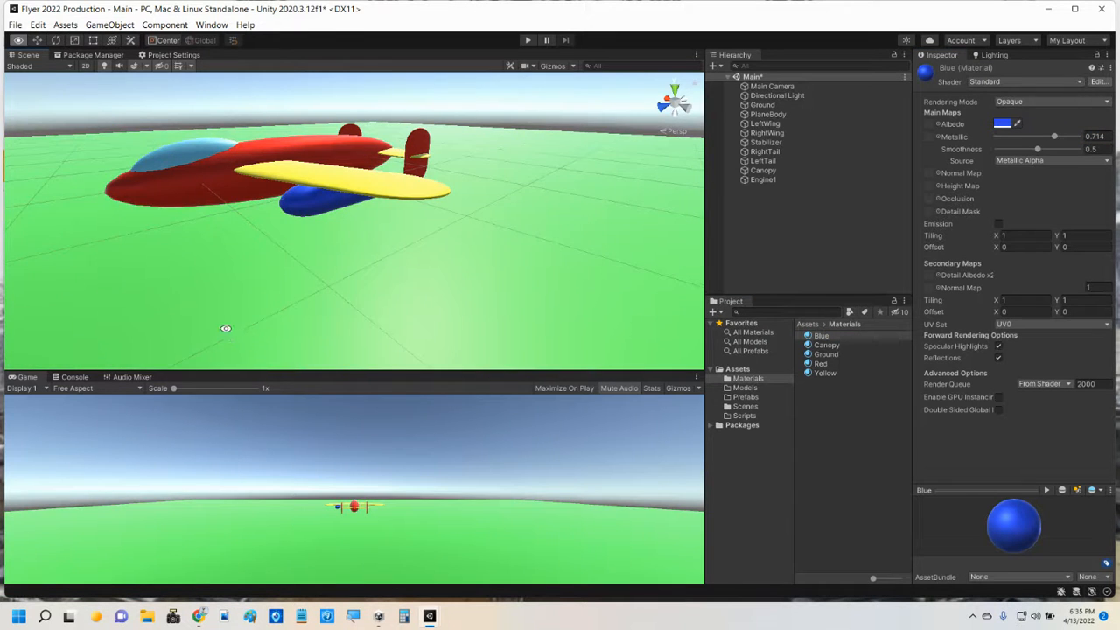
pyautogui.keyDown('alt'); pyautogui.moveTo(226, 327); pyautogui.dragTo(263, 324); pyautogui.keyUp('alt')
pyautogui.keyDown('alt'); pyautogui.moveTo(429, 278); pyautogui.dragTo(513, 252); pyautogui.keyUp('alt')
pyautogui.keyDown('alt'); pyautogui.moveTo(235, 279); pyautogui.dragTo(348, 276); pyautogui.keyUp('alt')
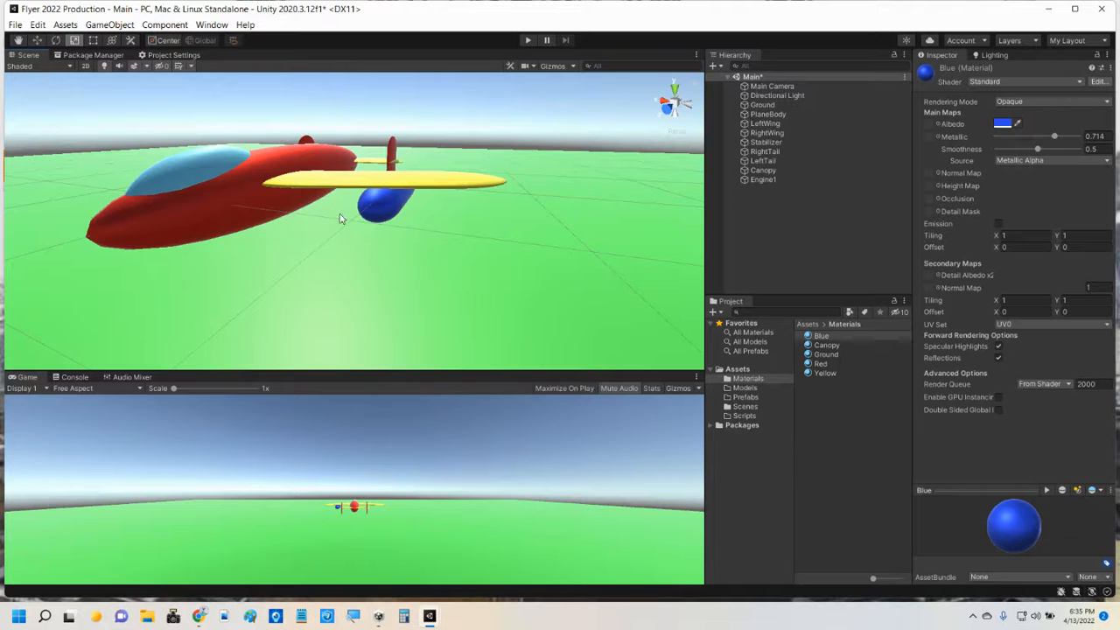
pyautogui.keyDown('alt'); pyautogui.moveTo(341, 219); pyautogui.dragTo(418, 246); pyautogui.keyUp('alt')
pyautogui.keyDown('alt'); pyautogui.moveTo(338, 260); pyautogui.dragTo(425, 246); pyautogui.keyUp('alt')
# Duplicate Engine1 and rename the copy Engine2.
pyautogui.press('r')
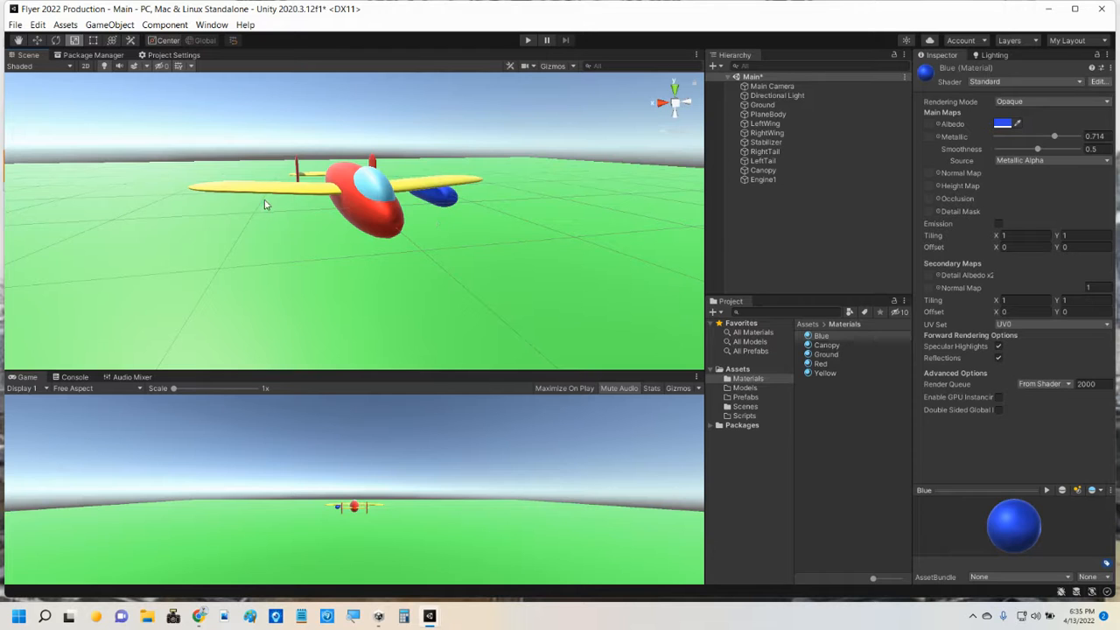
pyautogui.click(762, 181)
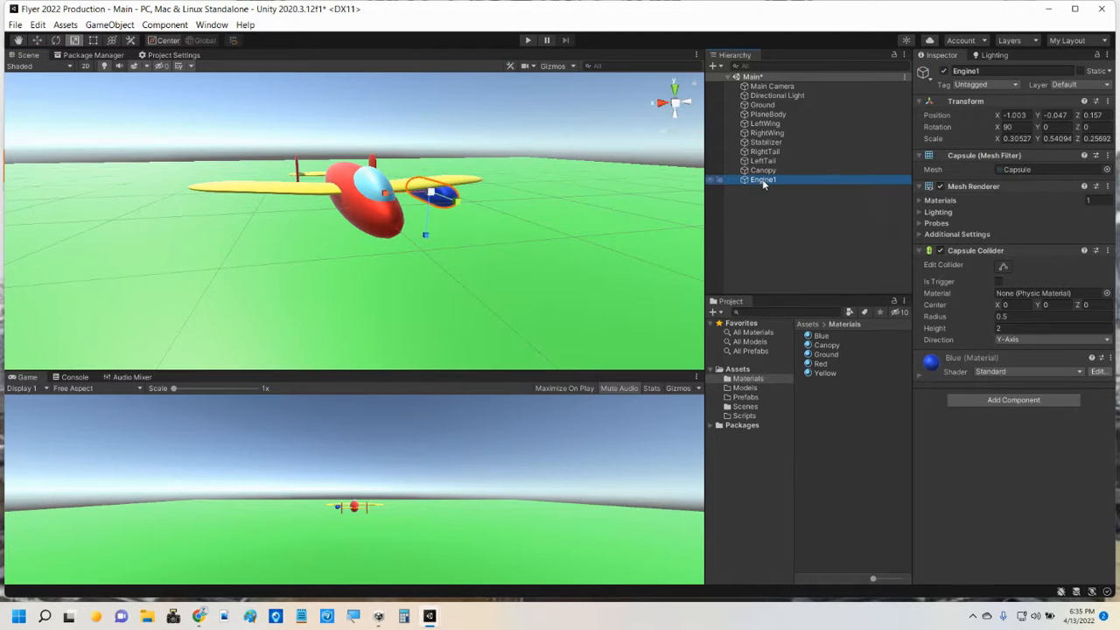
pyautogui.hotkey('ctrl', 'd')
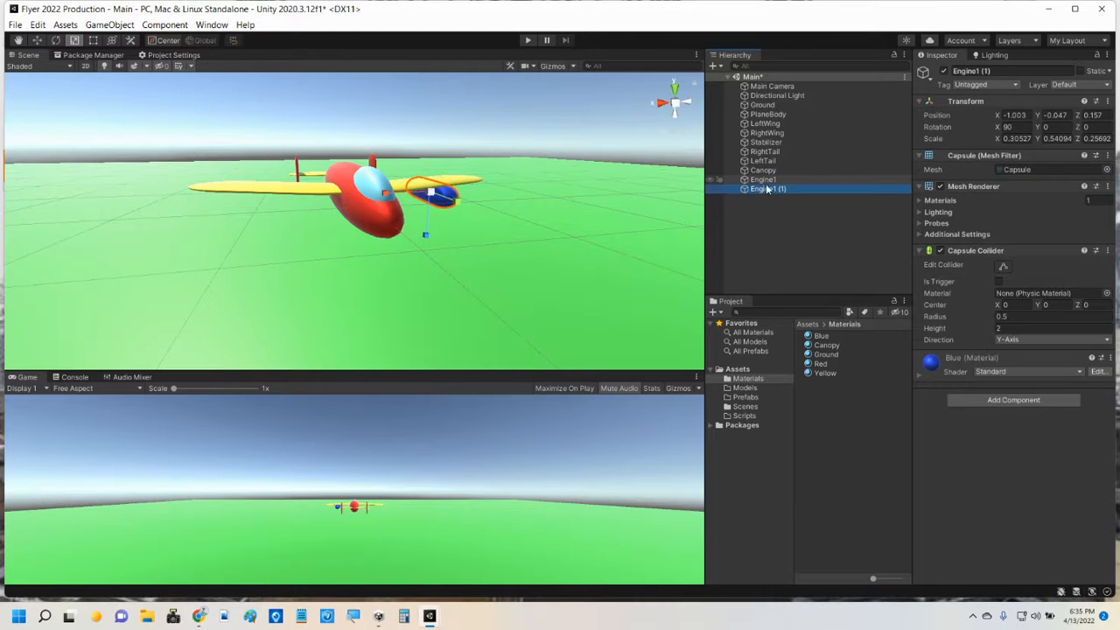
pyautogui.click(786, 191)
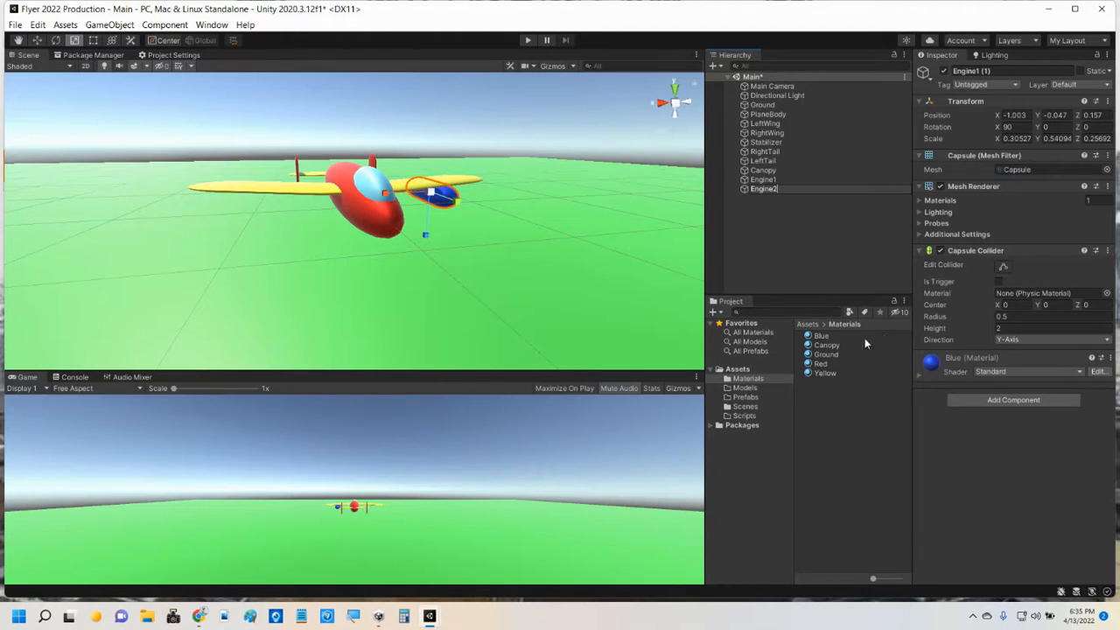
pyautogui.press('Return')
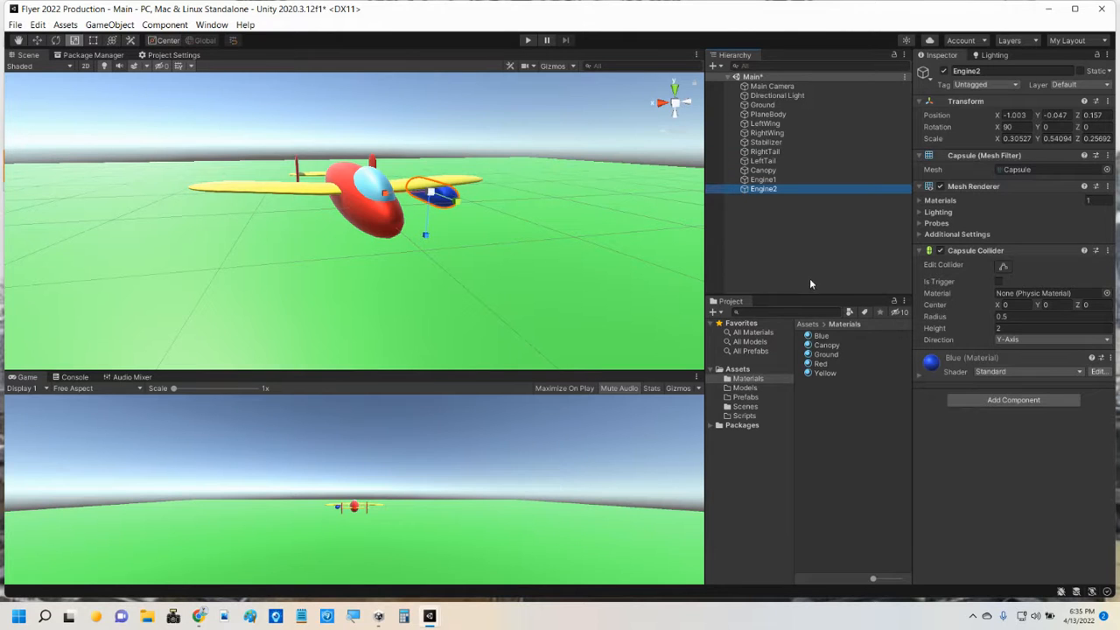
# Set Engine2's X position to 1.003 to place it under the opposite wing, and check both engines.
pyautogui.click(1009, 116)
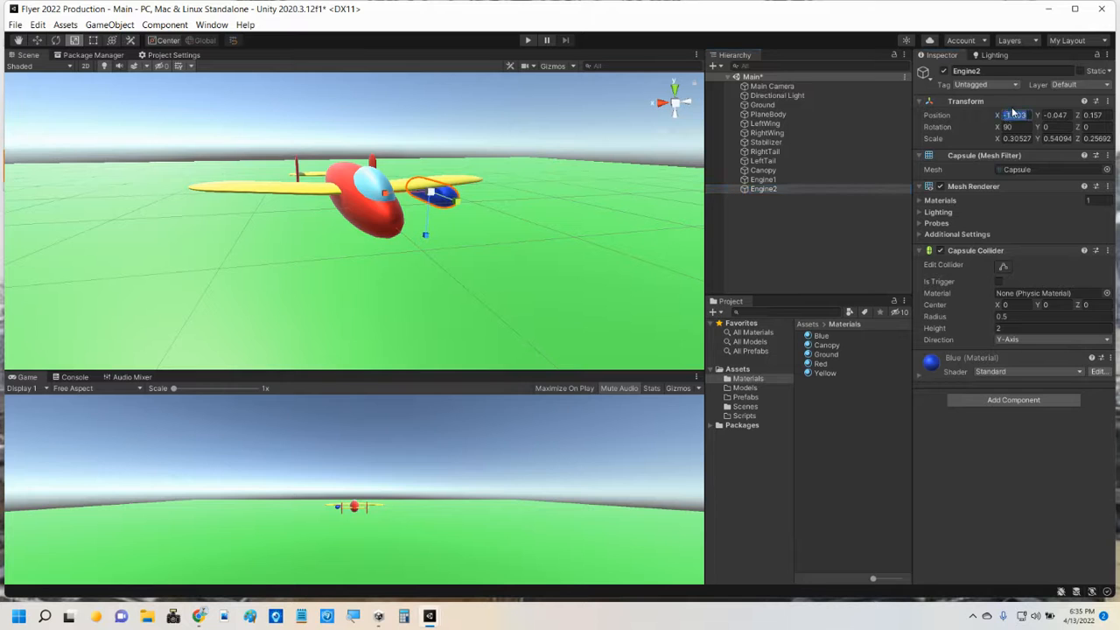
pyautogui.write('1.003')
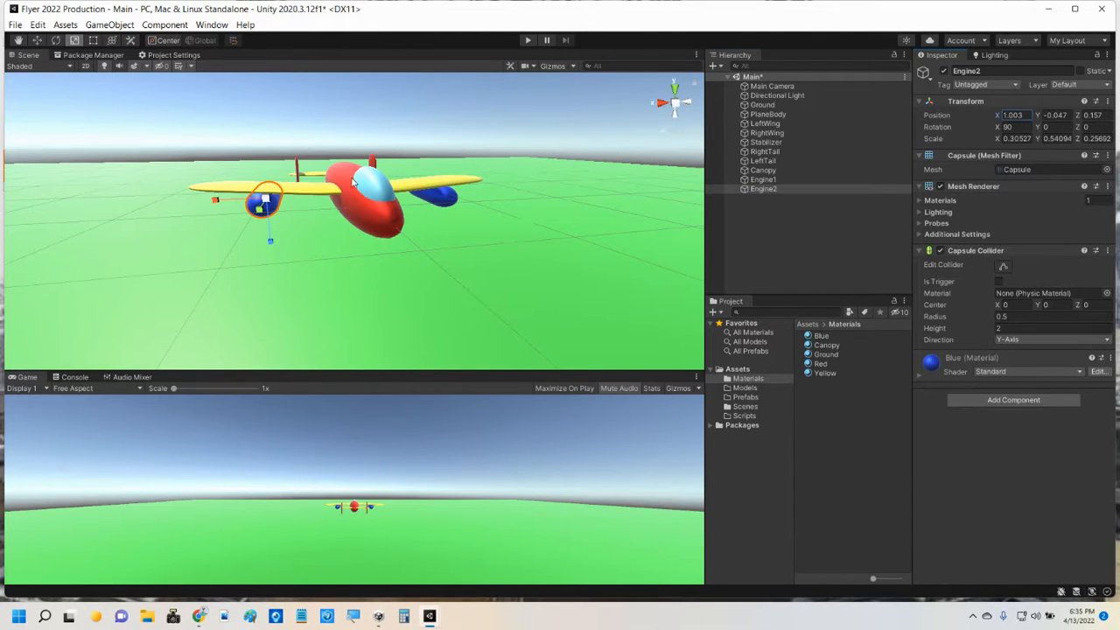
pyautogui.write('wx')
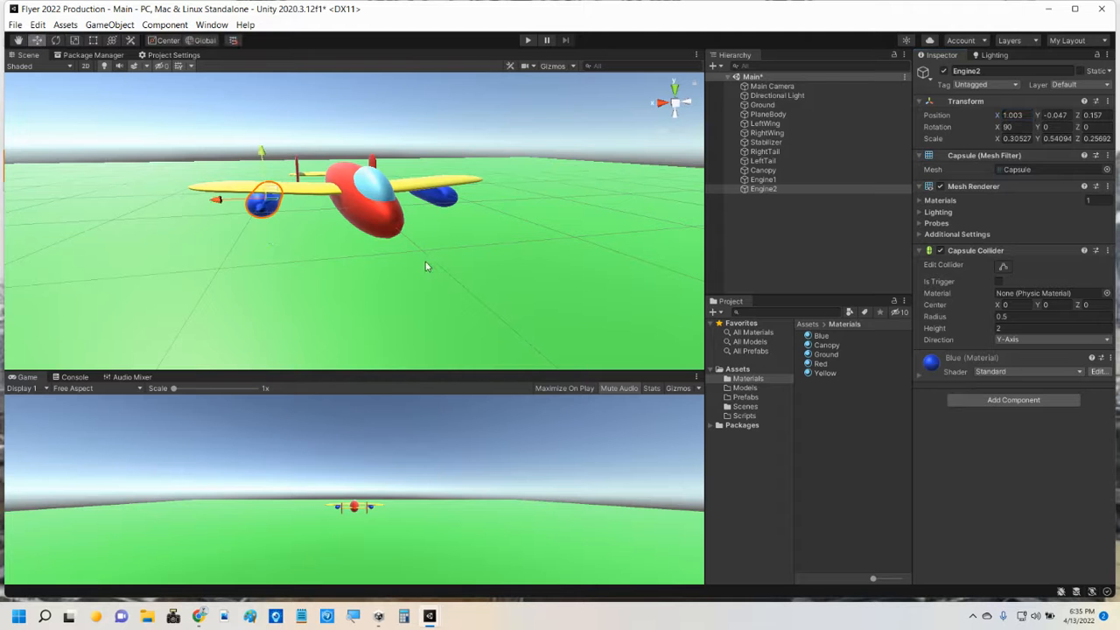
pyautogui.click(369, 255)
pyautogui.keyDown('alt'); pyautogui.moveTo(471, 264); pyautogui.dragTo(355, 216); pyautogui.keyUp('alt')
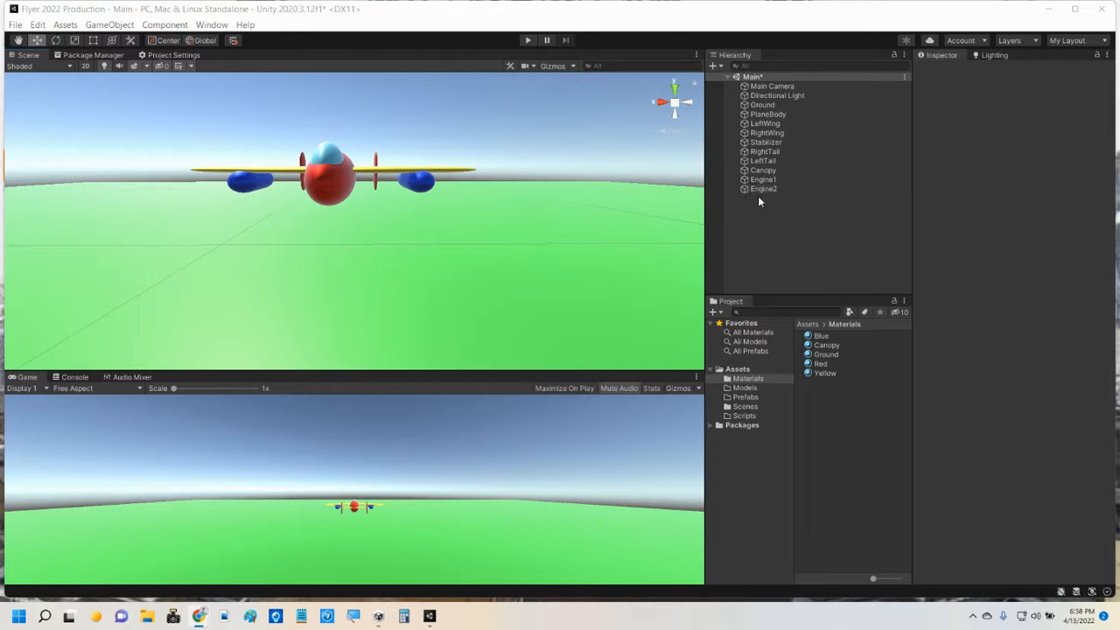
pyautogui.keyDown('alt'); pyautogui.moveTo(174, 230); pyautogui.dragTo(255, 266); pyautogui.keyUp('alt')
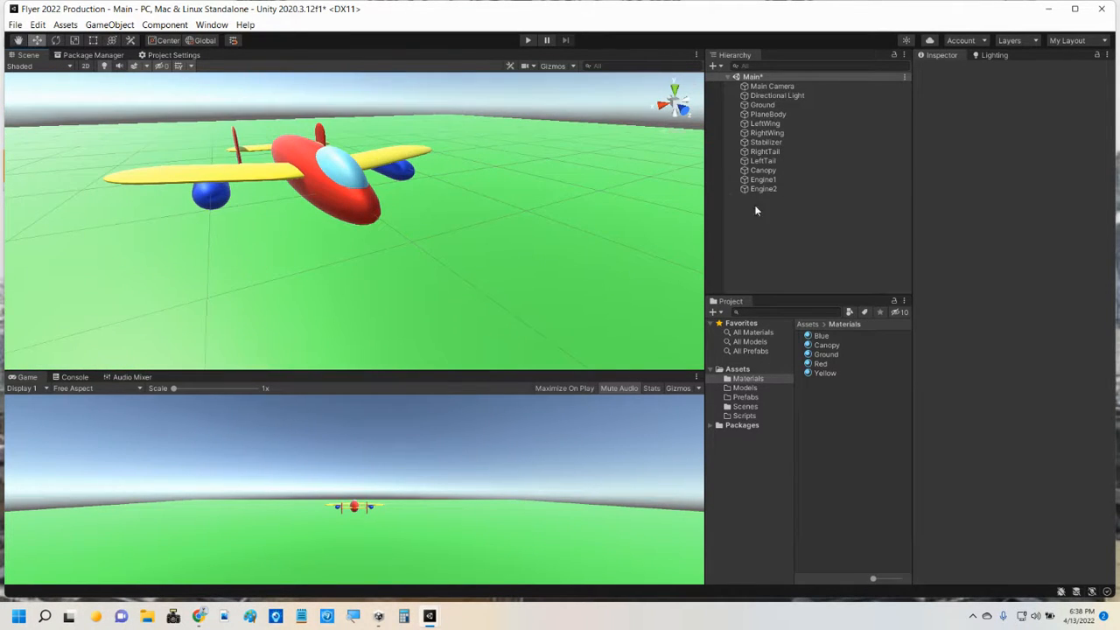
# Examine each plane part in turn, from PlaneBody through the wings, stabilizer, tails and canopy to Engine2.
pyautogui.click(770, 115)
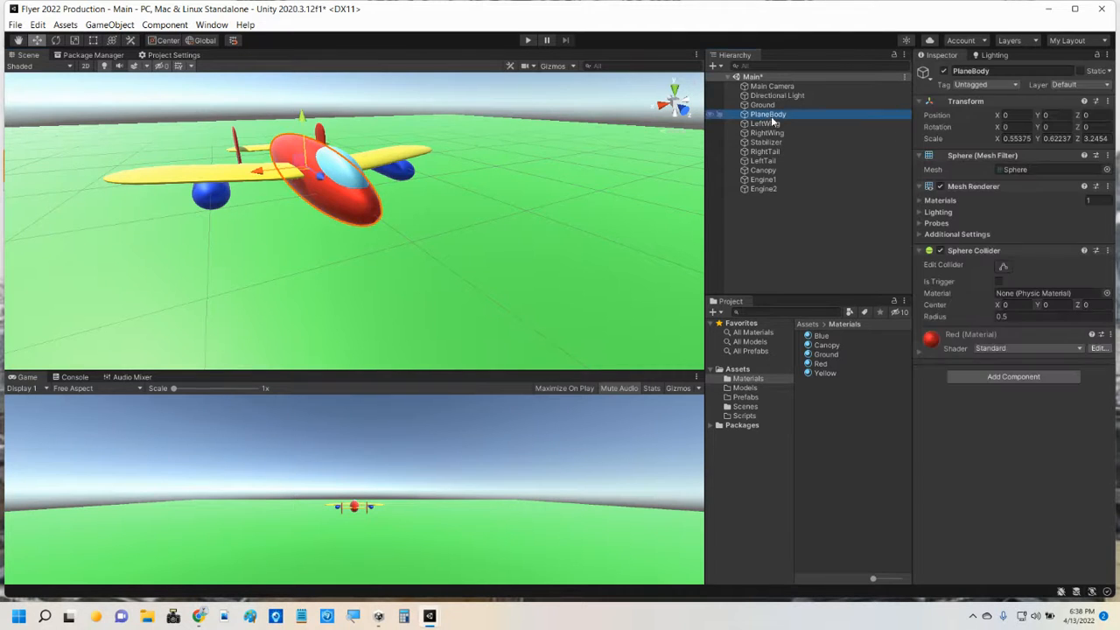
pyautogui.click(769, 124)
pyautogui.click(768, 133)
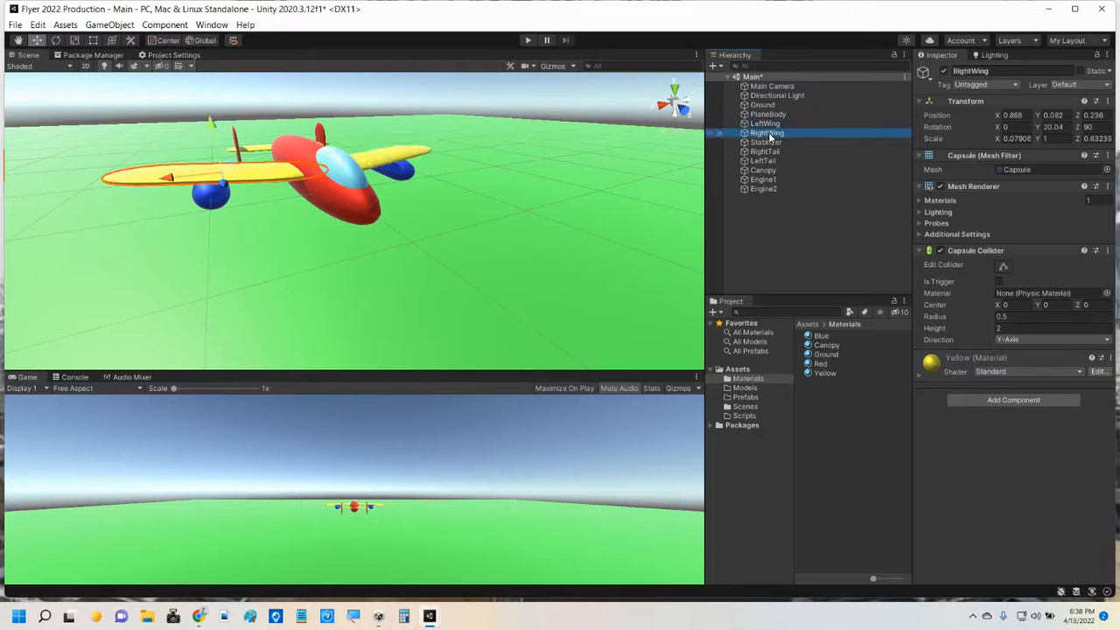
pyautogui.click(768, 143)
pyautogui.click(766, 152)
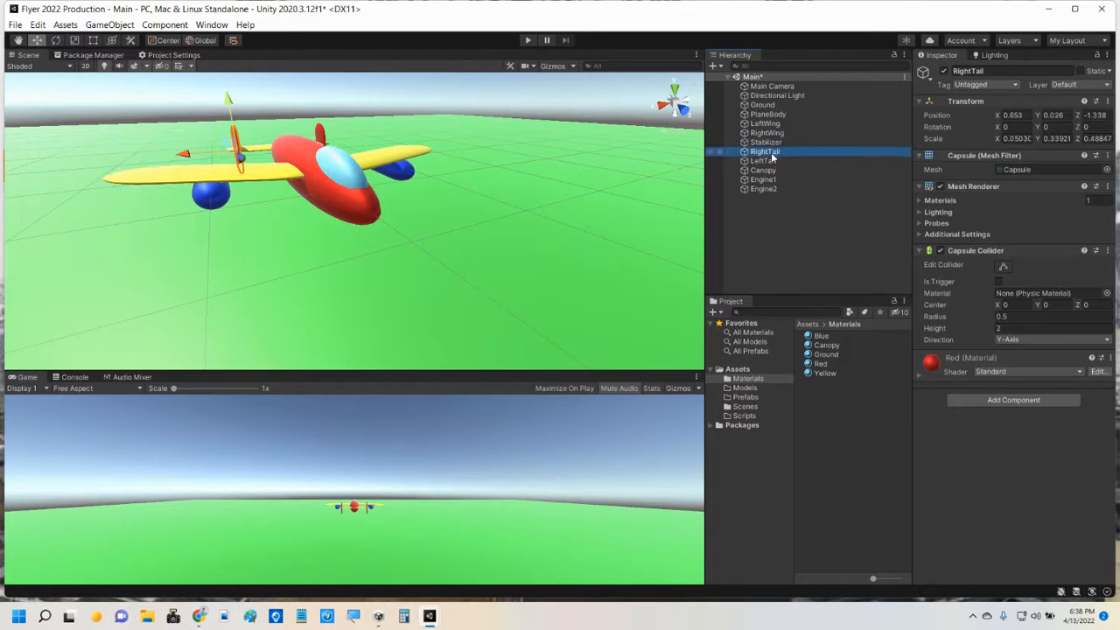
pyautogui.click(764, 161)
pyautogui.click(764, 171)
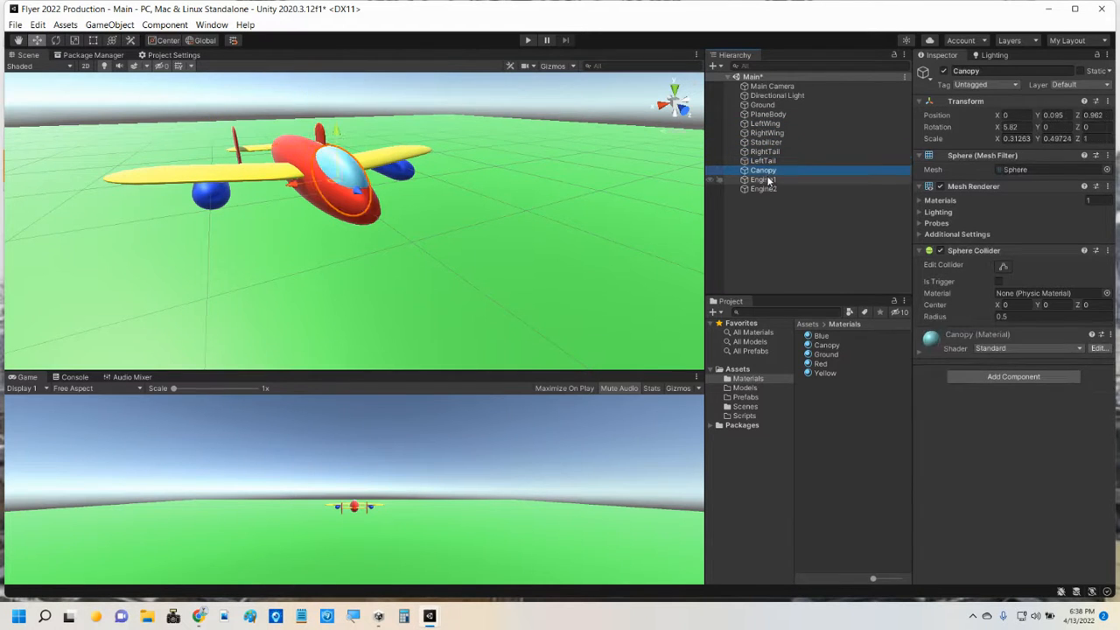
pyautogui.click(768, 179)
pyautogui.click(768, 188)
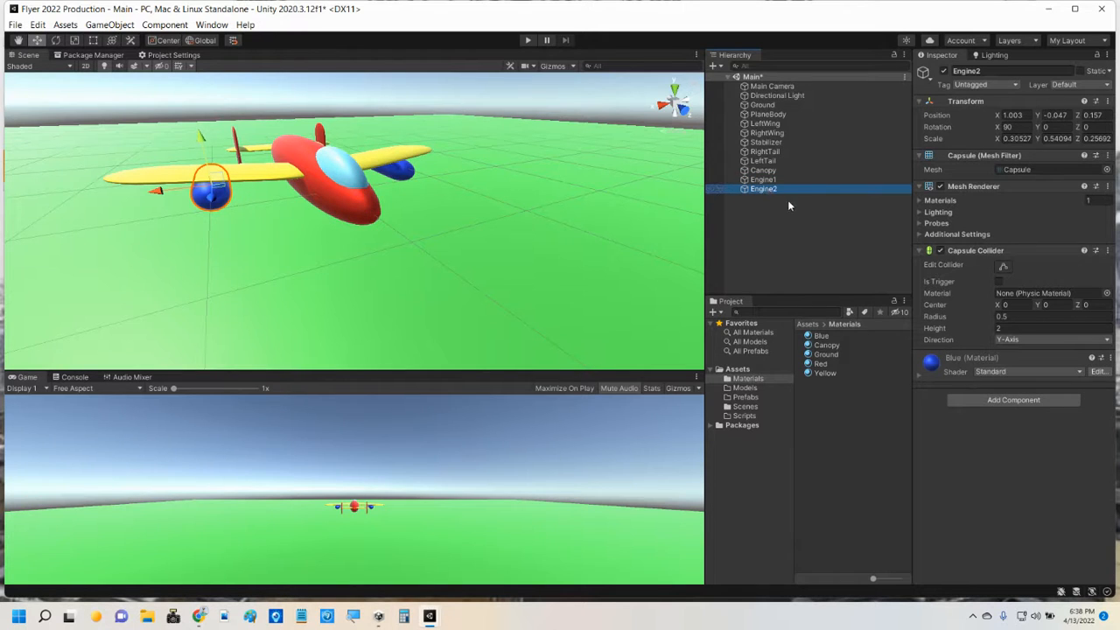
pyautogui.press('alt')
pyautogui.click(769, 225)
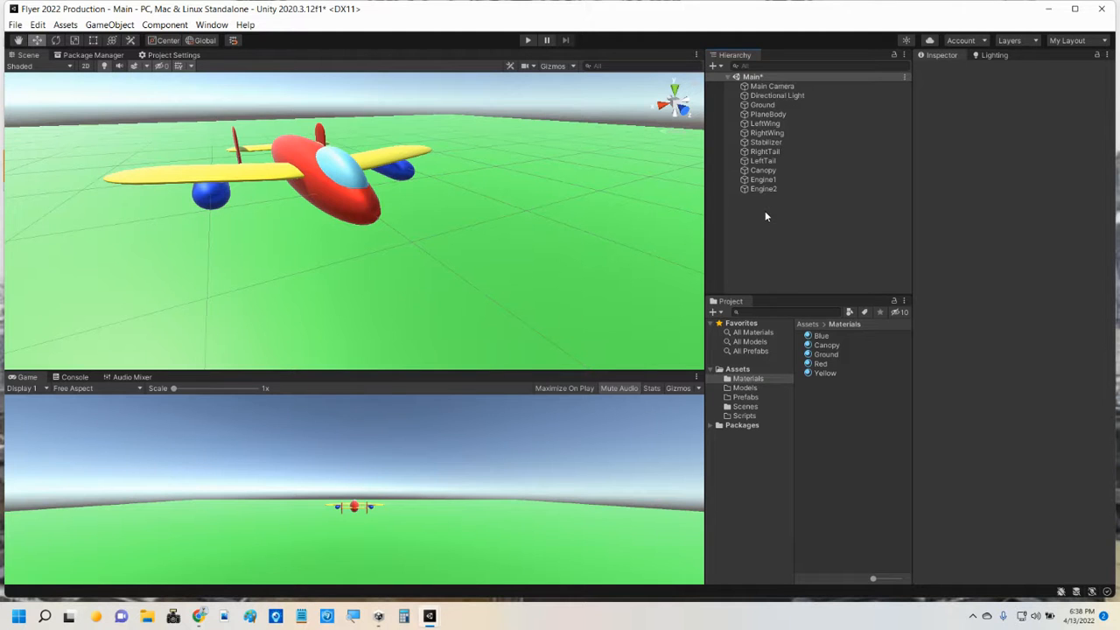
# Create an empty GameObject in the scene and reset its position to the origin.
pyautogui.rightClick(765, 215)
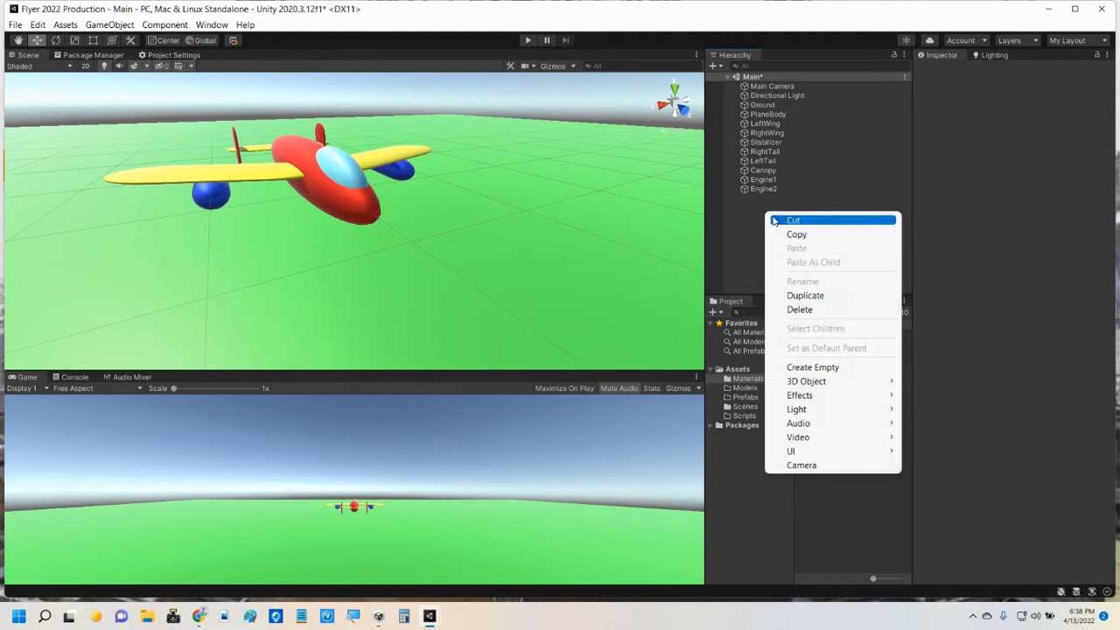
pyautogui.click(812, 367)
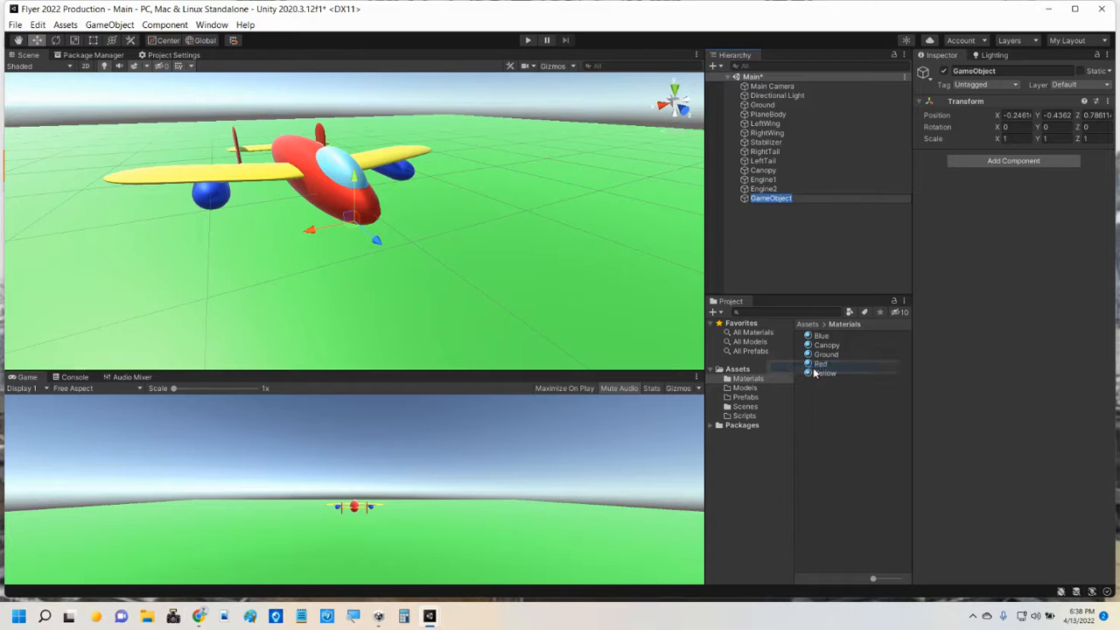
pyautogui.click(1108, 100)
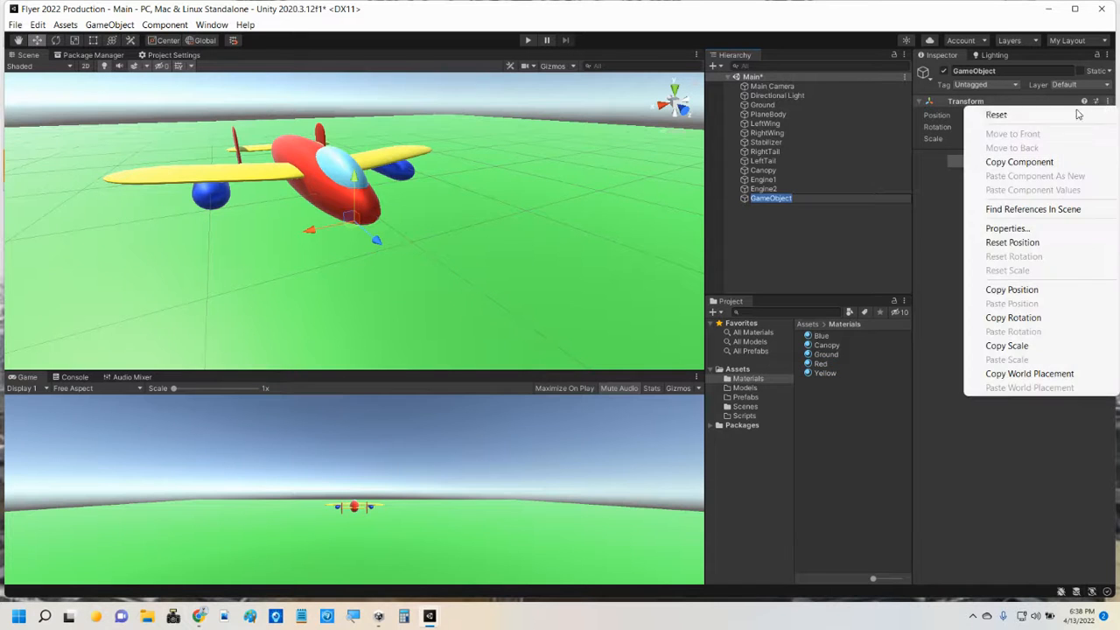
pyautogui.click(1015, 243)
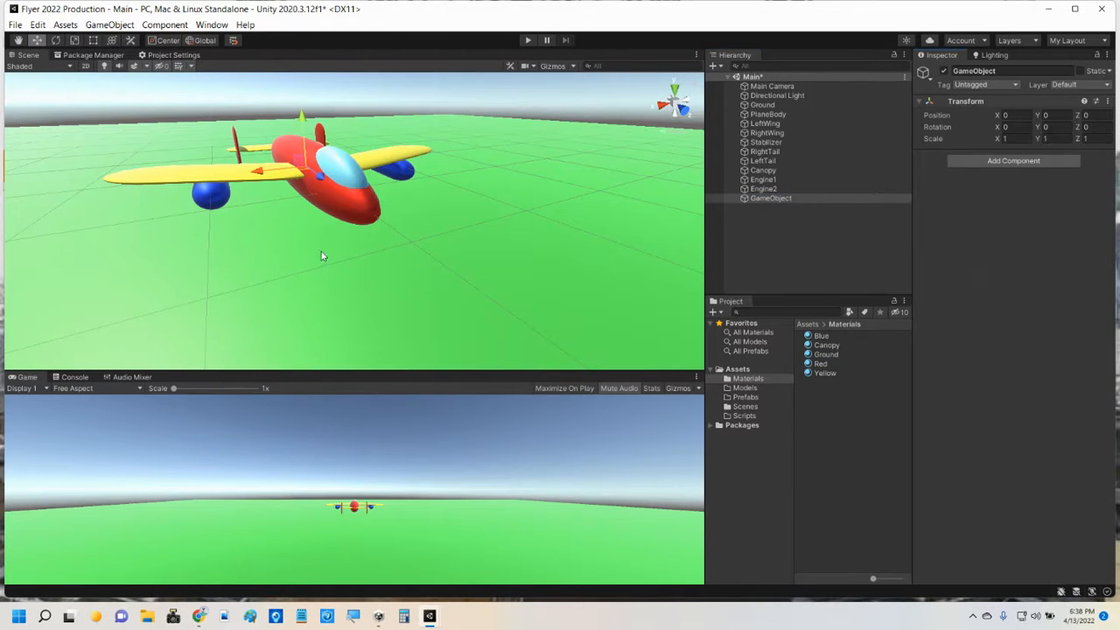
# Rename the empty GameObject Prototype I.
pyautogui.keyDown('alt'); pyautogui.moveTo(217, 178); pyautogui.dragTo(479, 209); pyautogui.keyUp('alt')
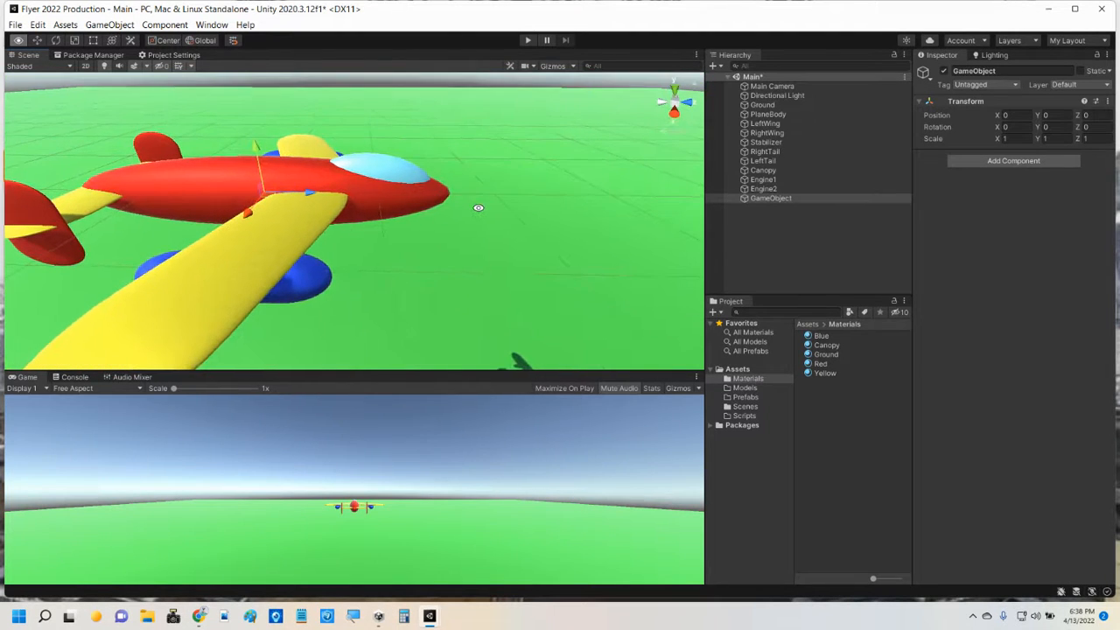
pyautogui.click(768, 198)
pyautogui.click(769, 198)
pyautogui.write('P')
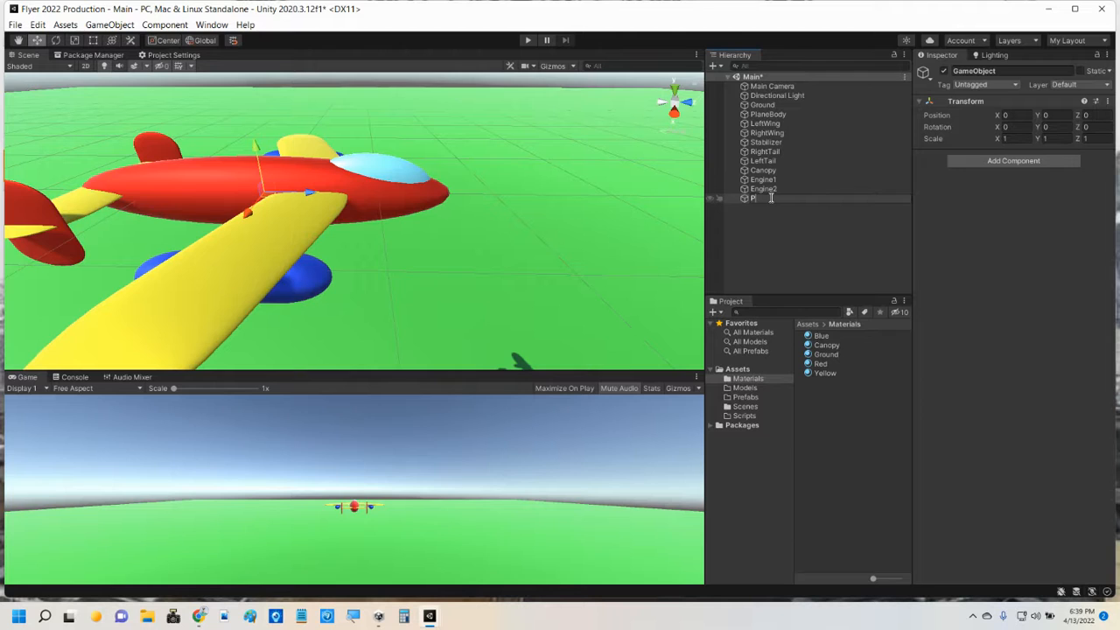
pyautogui.write('rototype')
pyautogui.press('Return')
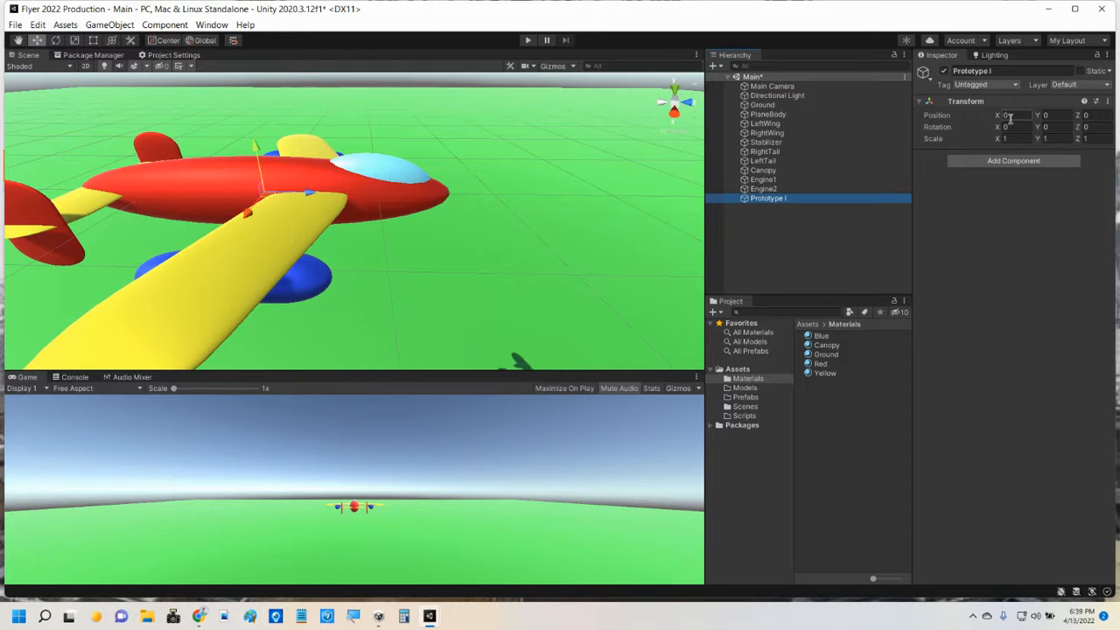
# Compare the positions of PlaneBody and Prototype I, and make PlaneBody a child of Prototype I.
pyautogui.click(298, 176)
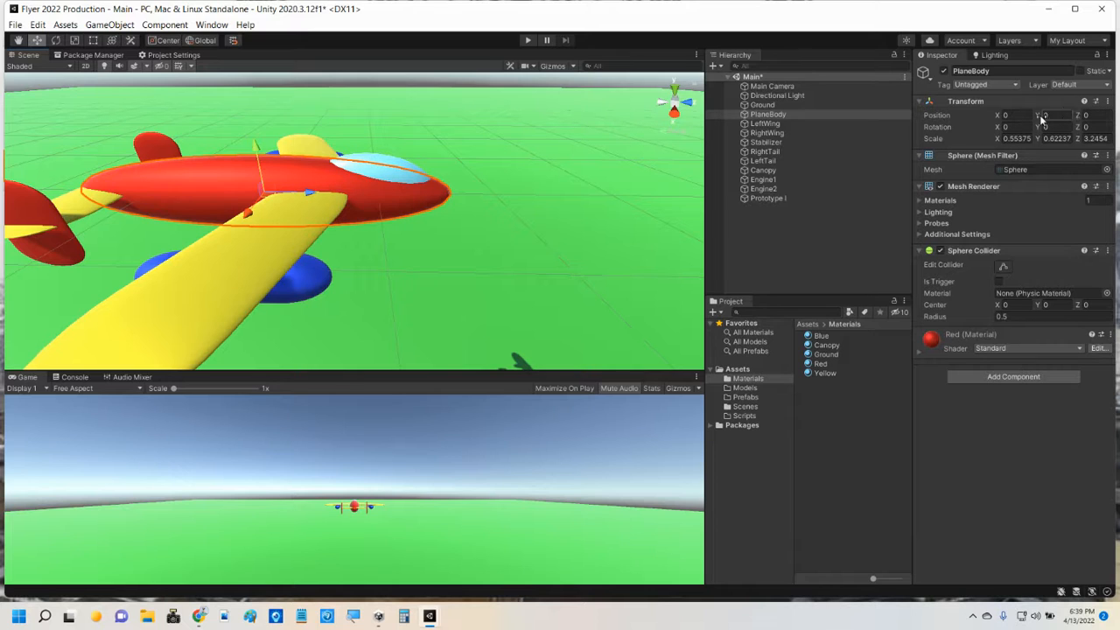
pyautogui.click(761, 199)
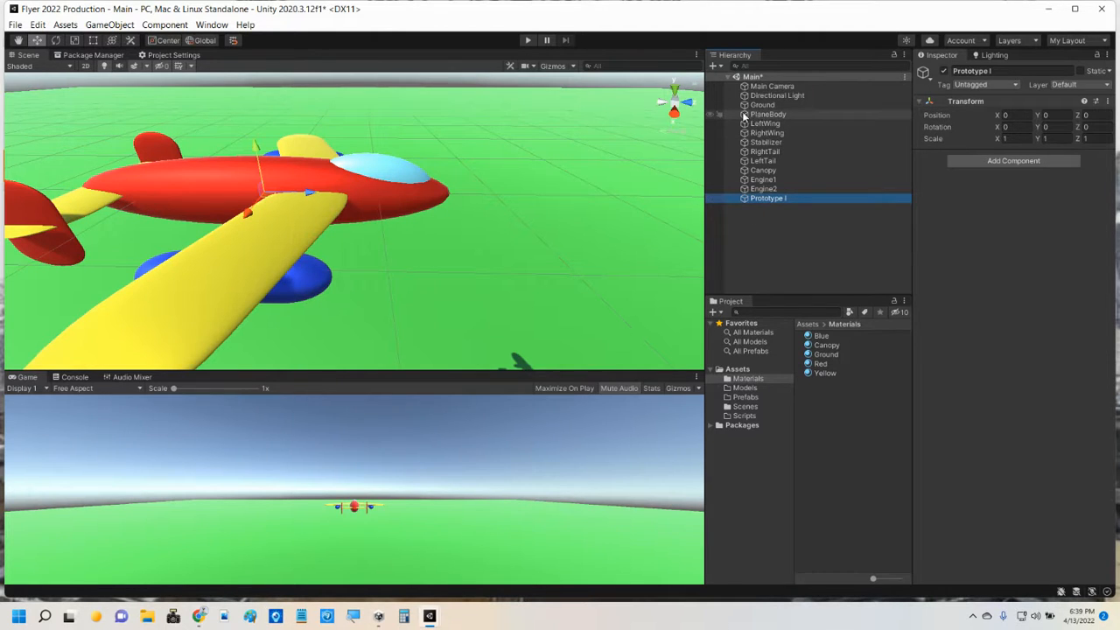
pyautogui.moveTo(745, 116); pyautogui.dragTo(762, 200)
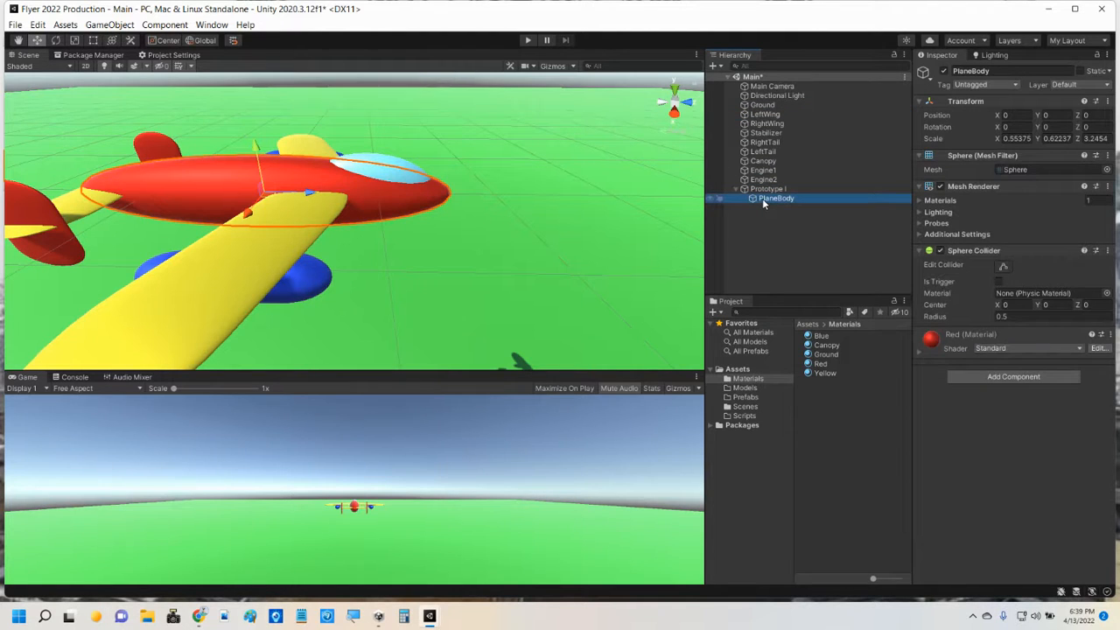
pyautogui.click(763, 115)
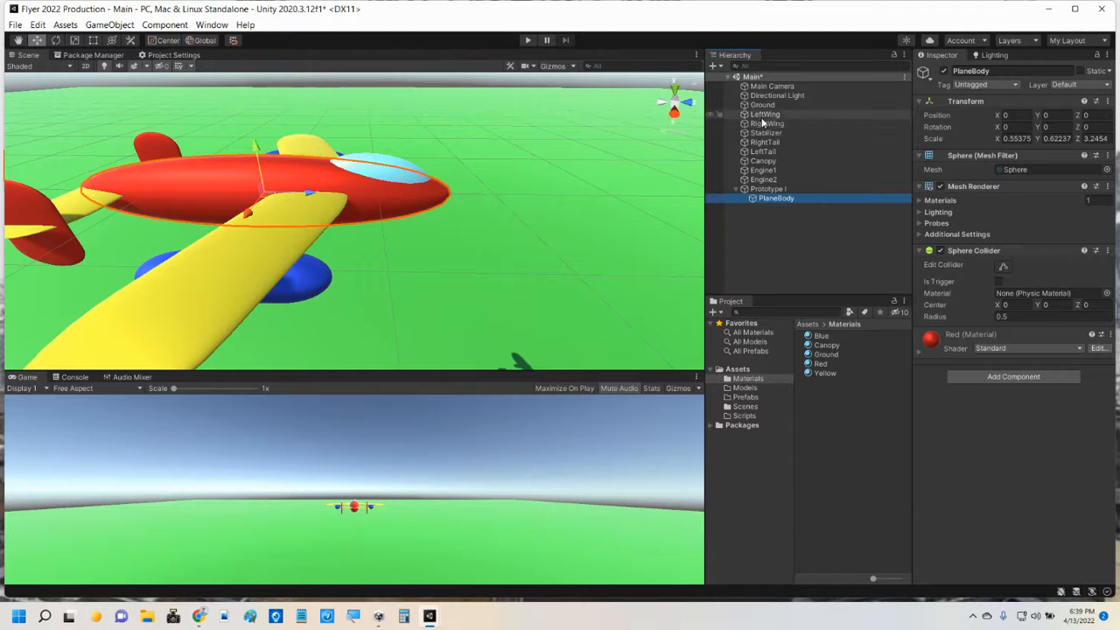
# Make the wings, stabilizer, tails, canopy and both engines children of Prototype I, and collapse the group.
pyautogui.keyDown('shift'); pyautogui.click(766, 180); pyautogui.keyUp('shift')
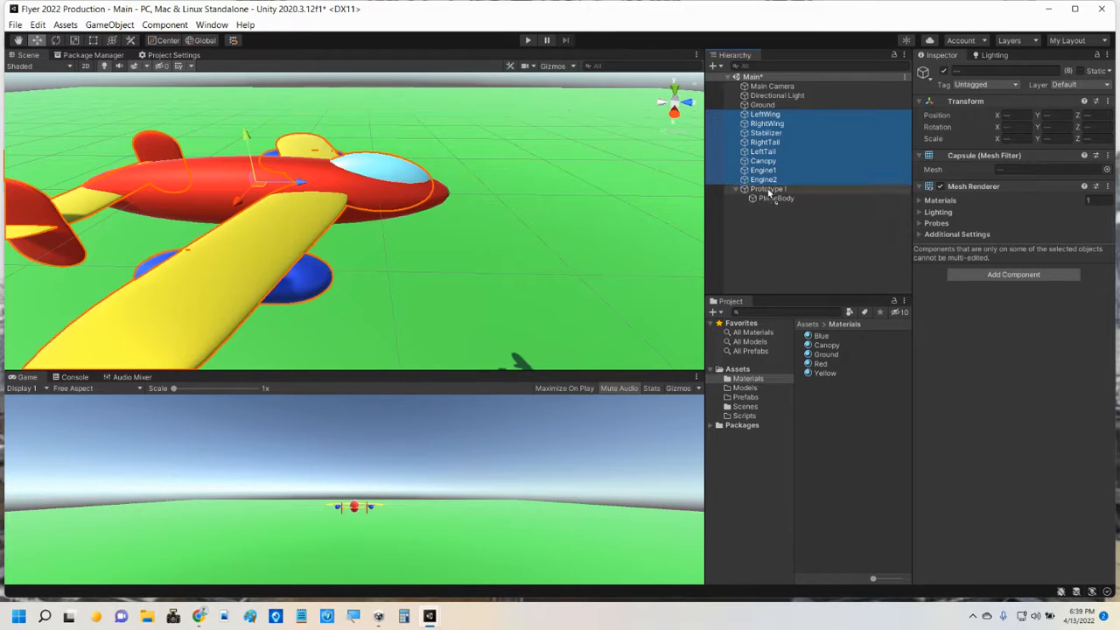
pyautogui.moveTo(769, 193); pyautogui.dragTo(769, 190)
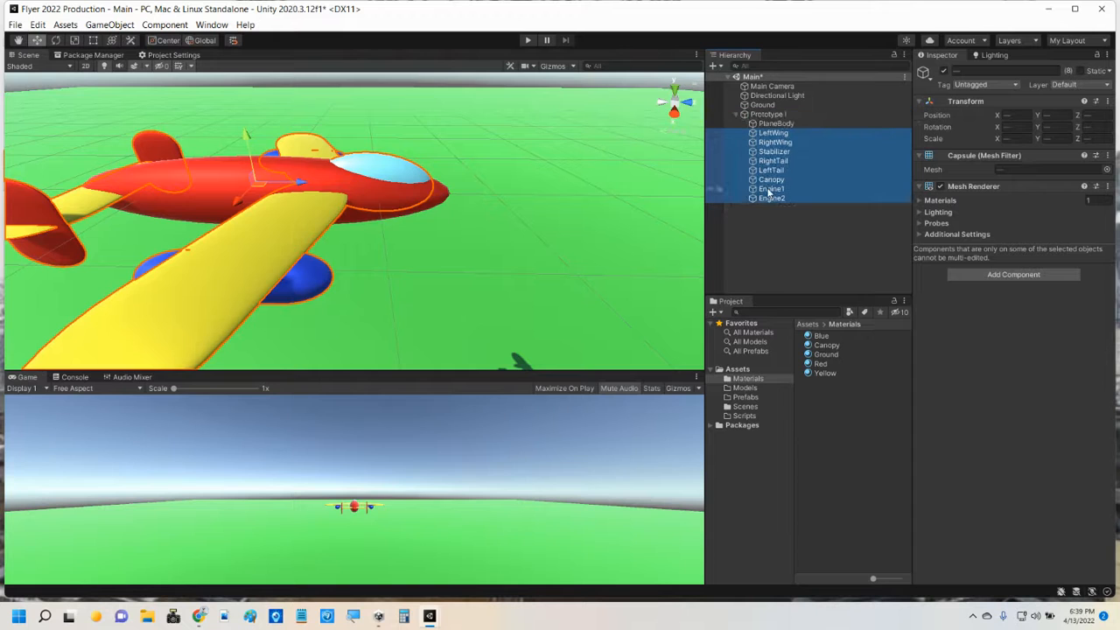
pyautogui.click(767, 115)
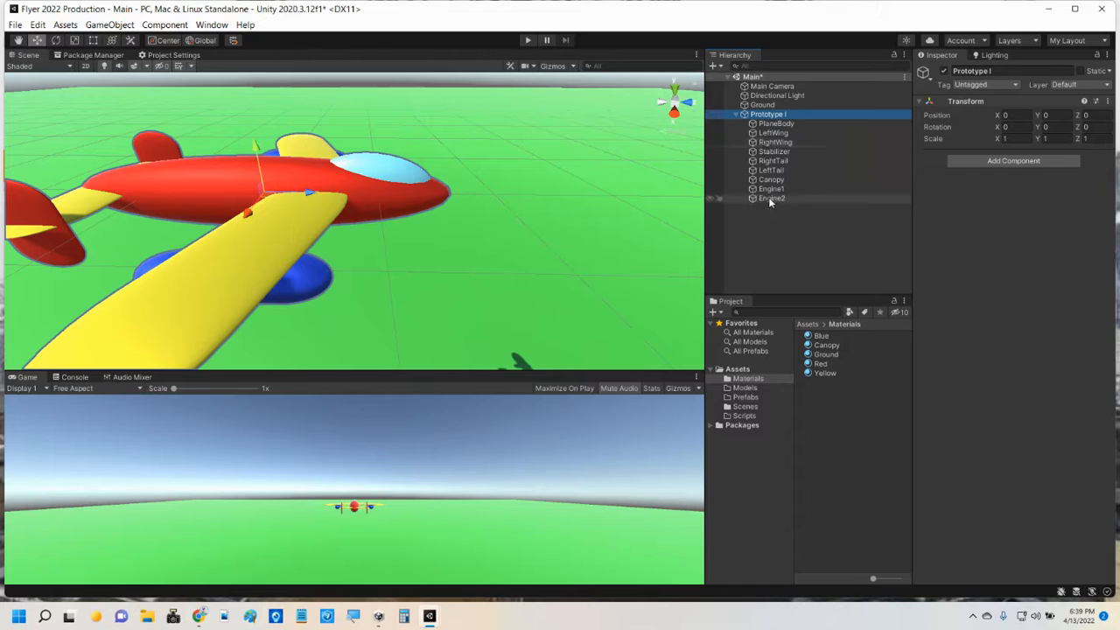
pyautogui.click(737, 115)
pyautogui.click(737, 114)
pyautogui.click(736, 116)
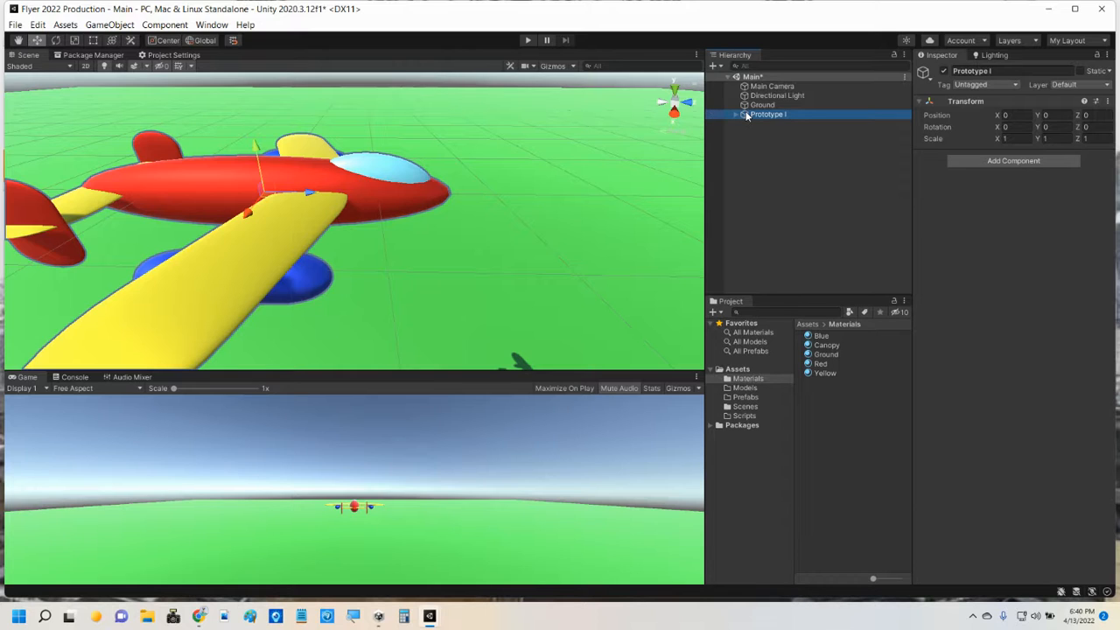
# Save Prototype I as a prefab in the Models folder and as an original prefab in the Prefabs folder.
pyautogui.moveTo(746, 115); pyautogui.dragTo(742, 392)
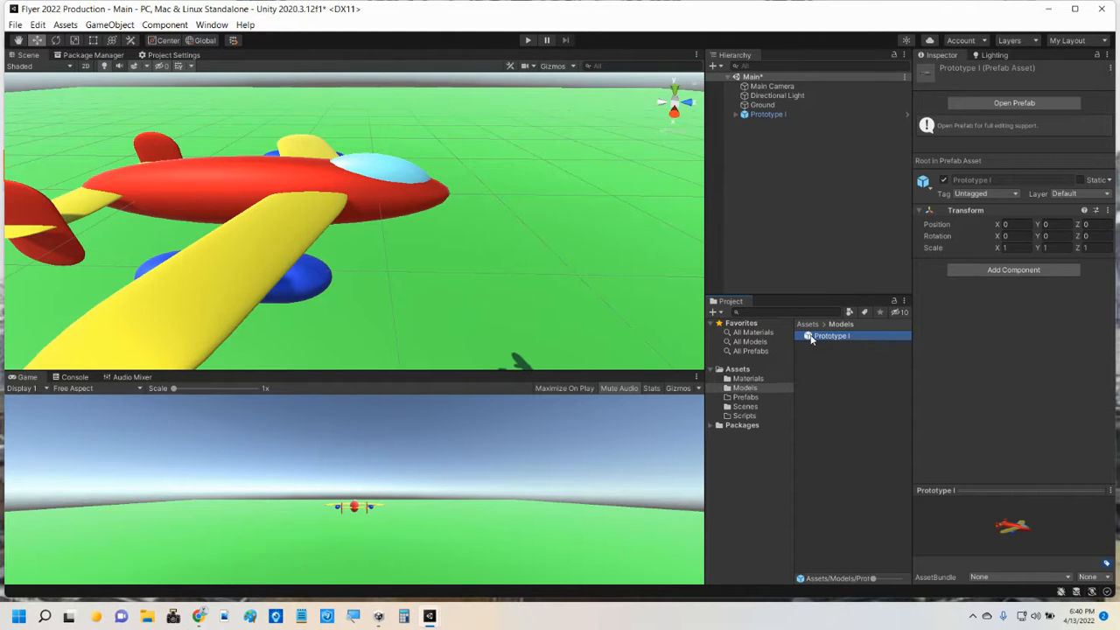
pyautogui.click(746, 117)
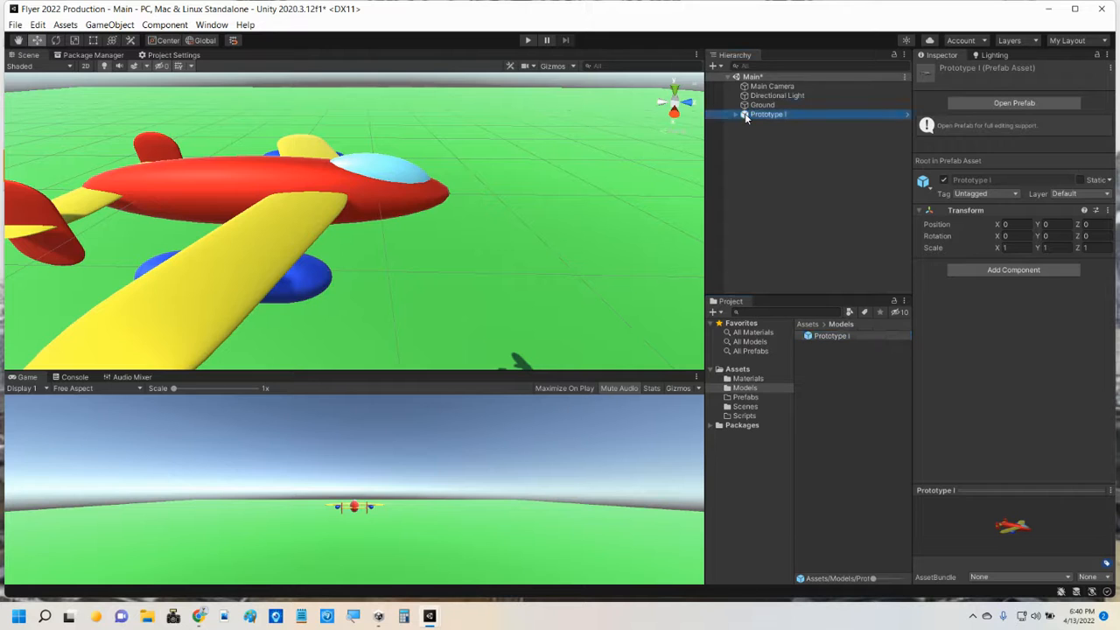
pyautogui.moveTo(746, 117); pyautogui.dragTo(741, 400)
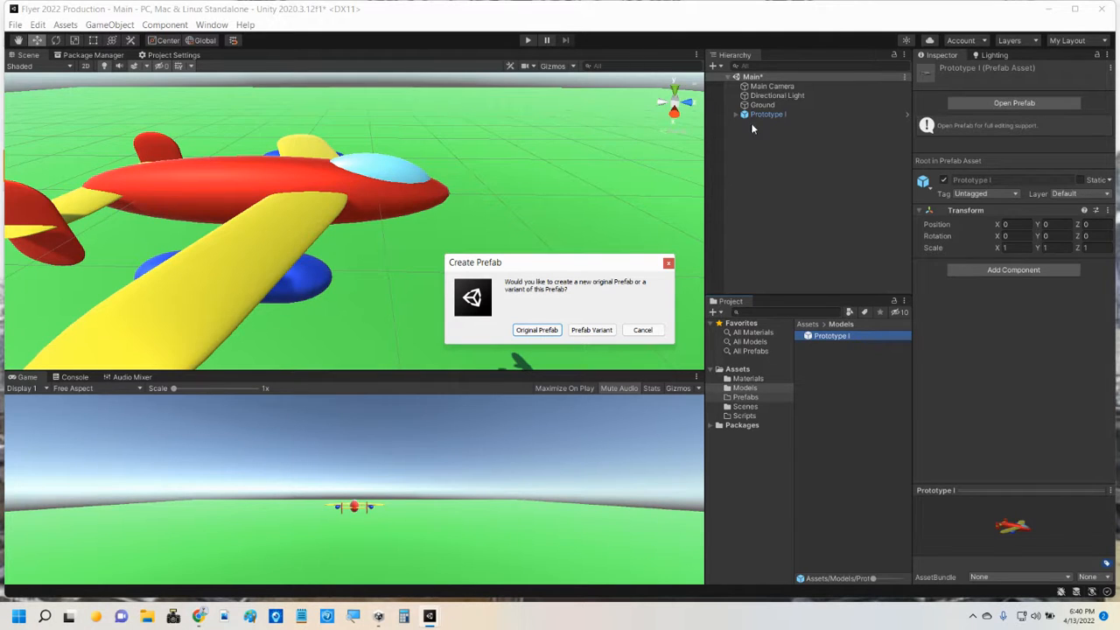
pyautogui.click(536, 330)
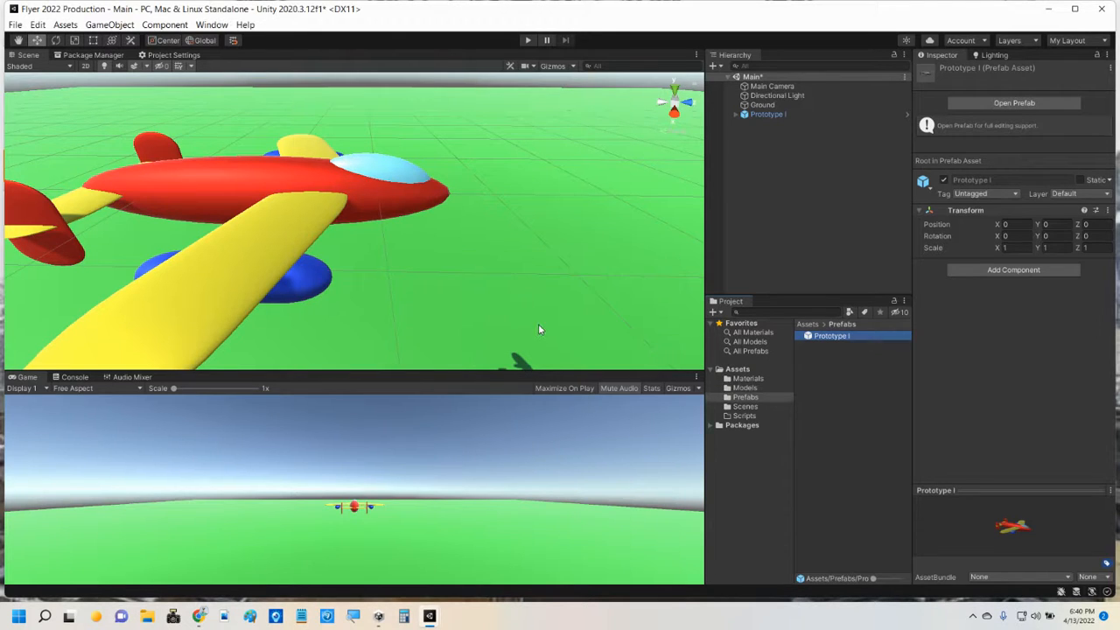
# Compare the Prototype I prefab assets stored in the Models and Prefabs folders.
pyautogui.click(745, 398)
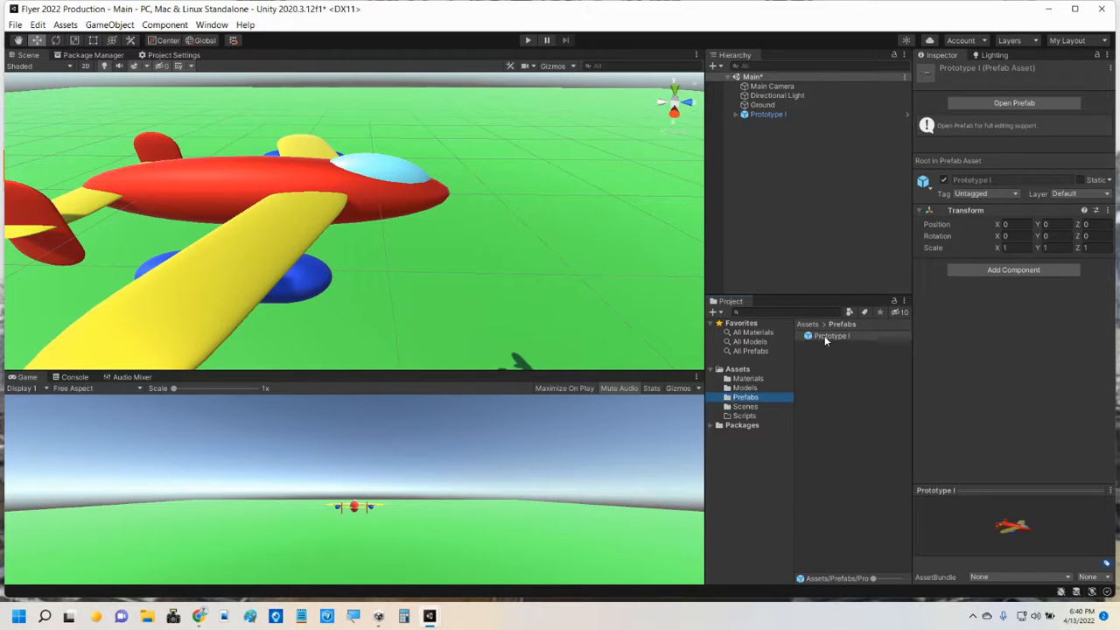
pyautogui.click(748, 388)
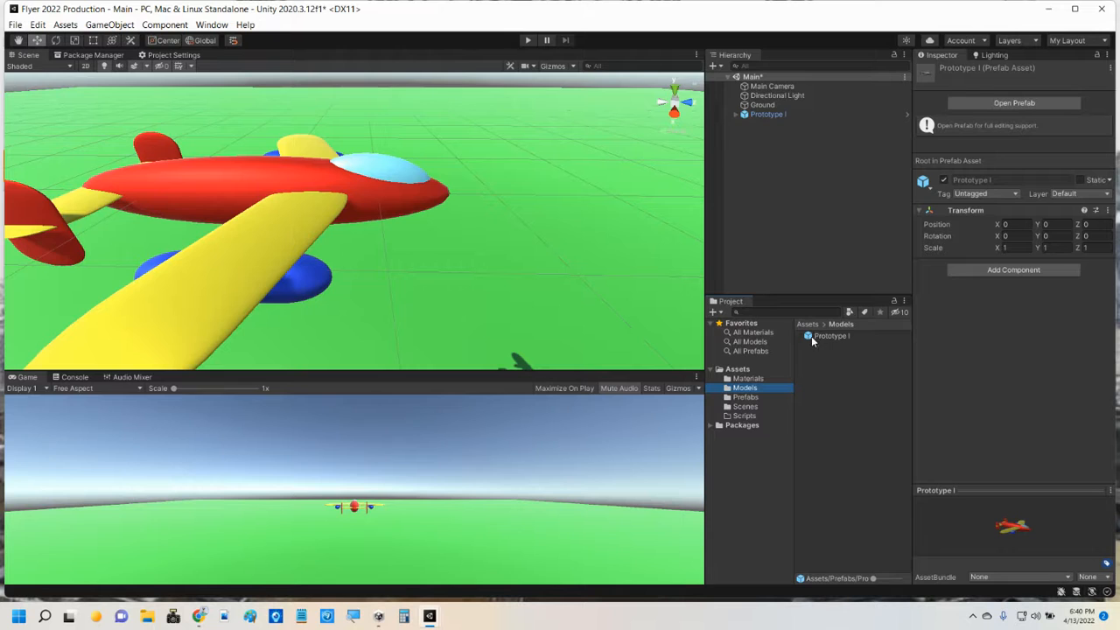
pyautogui.click(735, 398)
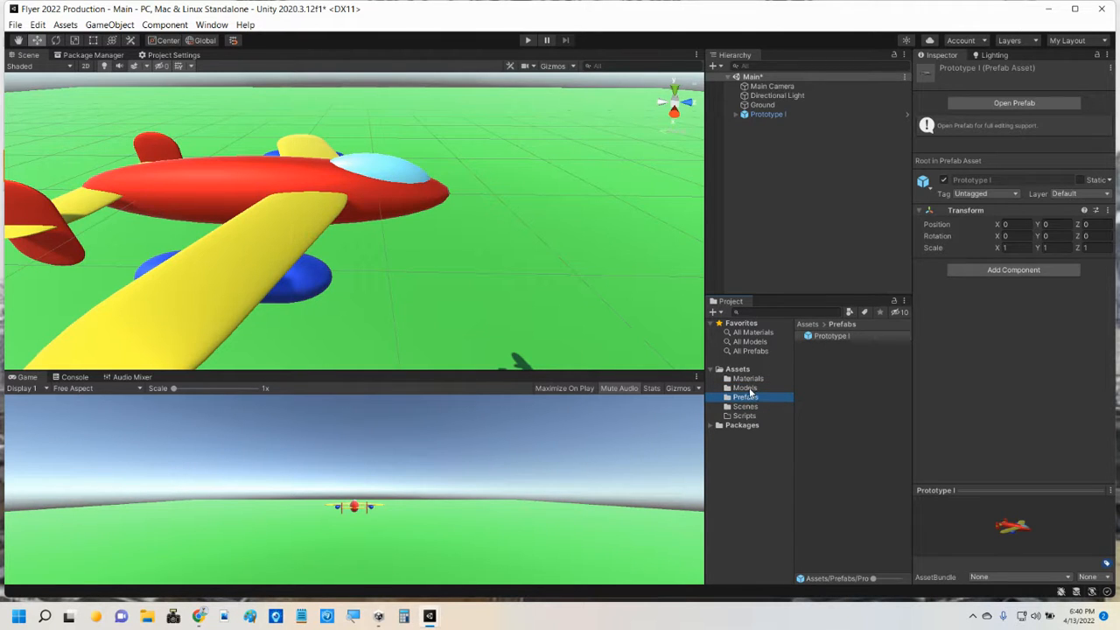
pyautogui.click(750, 390)
pyautogui.click(810, 336)
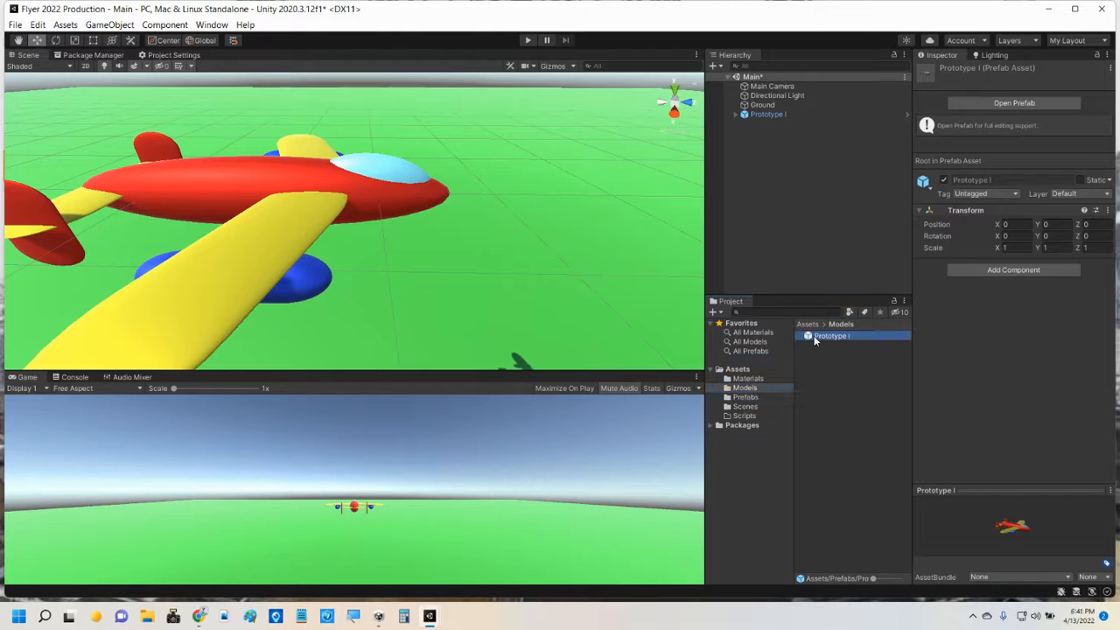
pyautogui.click(745, 398)
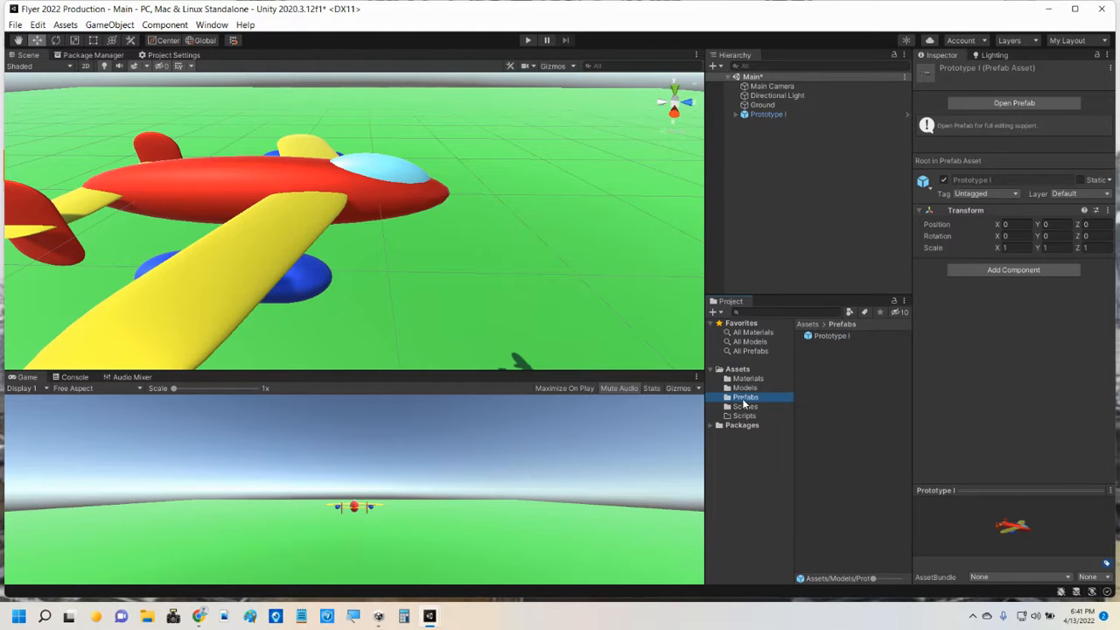
pyautogui.click(828, 336)
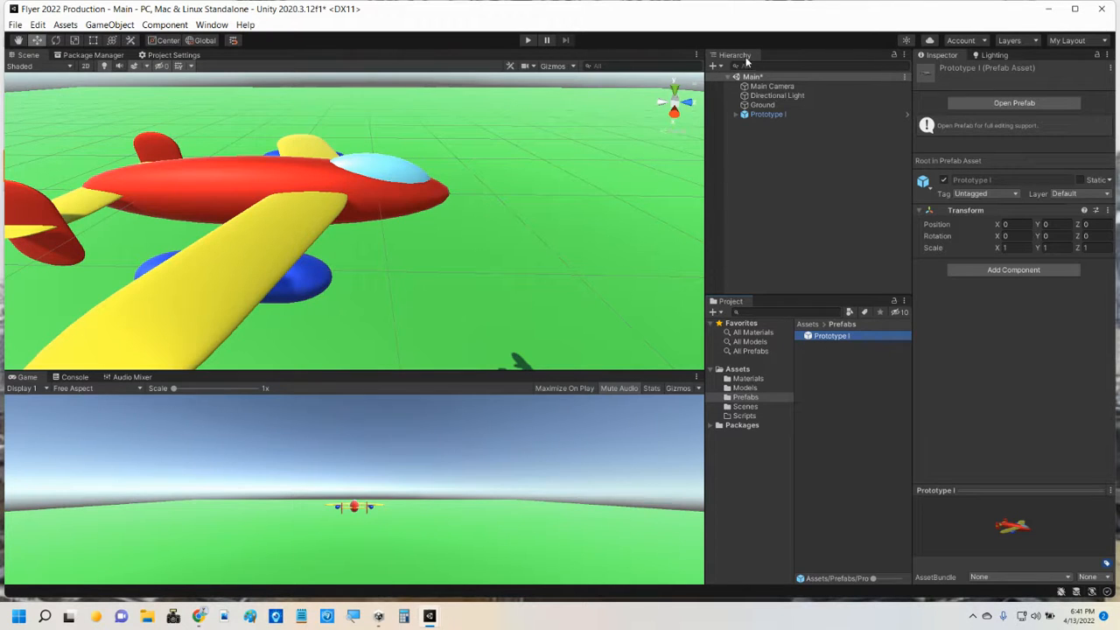
# Delete Prototype I from the scene and add it back from the prefab in the Prefabs folder.
pyautogui.click(762, 114)
pyautogui.press('Delete')
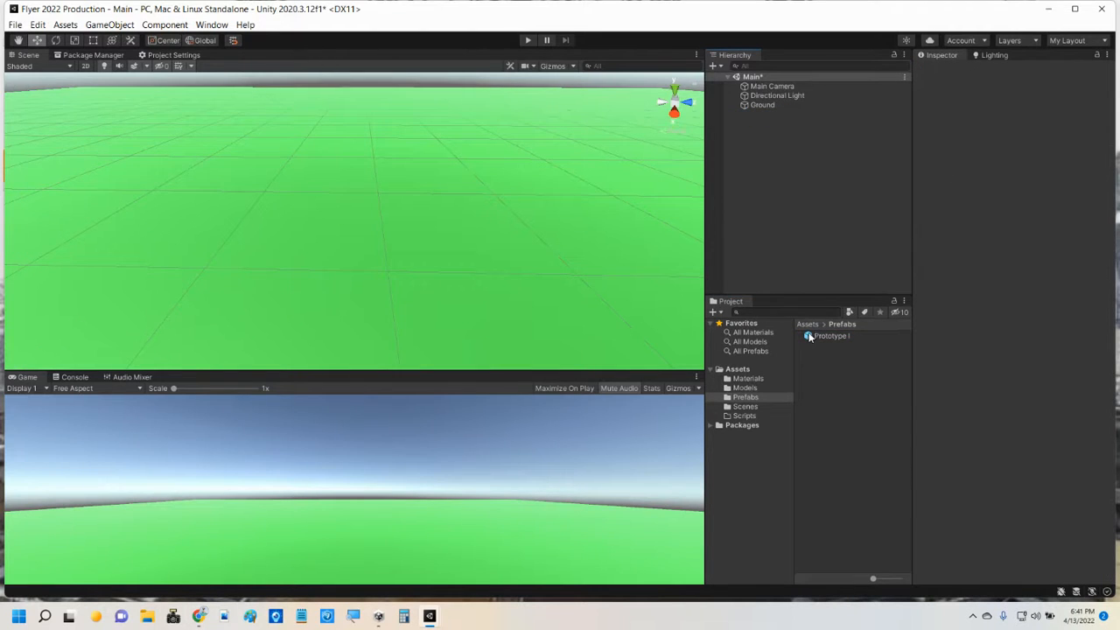
pyautogui.moveTo(810, 337); pyautogui.dragTo(772, 188)
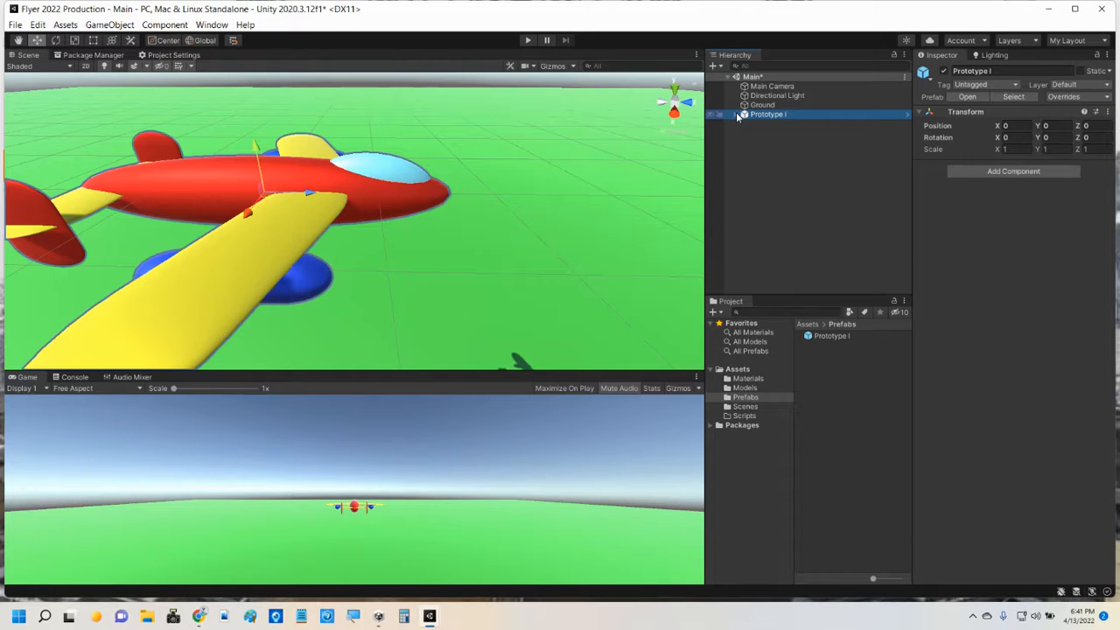
# Align the Main Camera with a scene view looking at the plane from behind and slightly above.
pyautogui.scroll(-5, 525, 155)
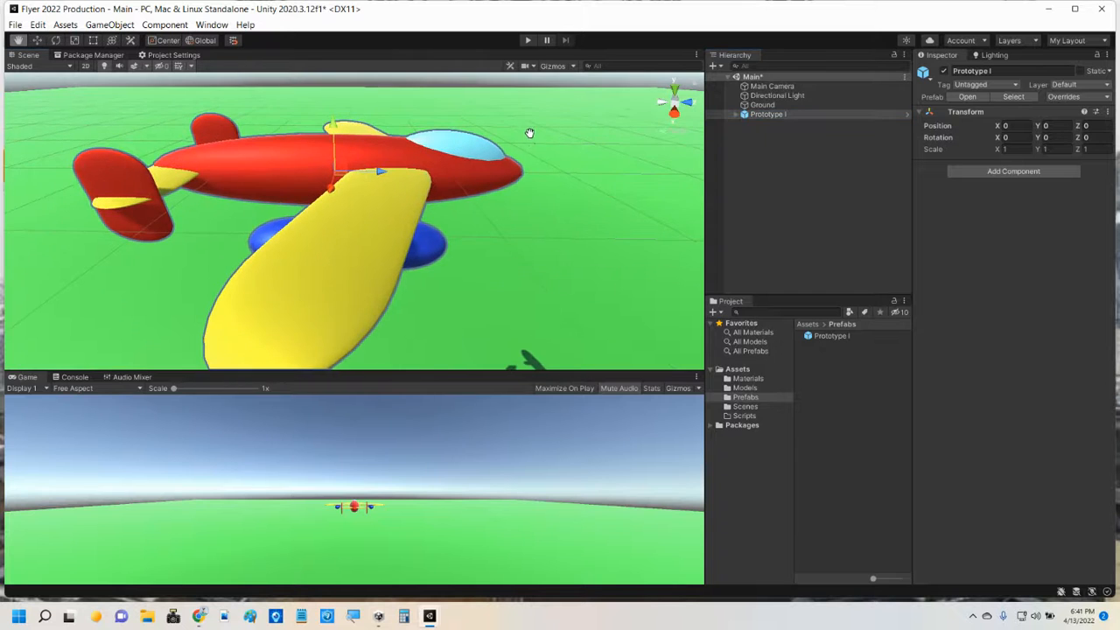
pyautogui.keyDown('alt'); pyautogui.moveTo(504, 166); pyautogui.dragTo(154, 184); pyautogui.keyUp('alt')
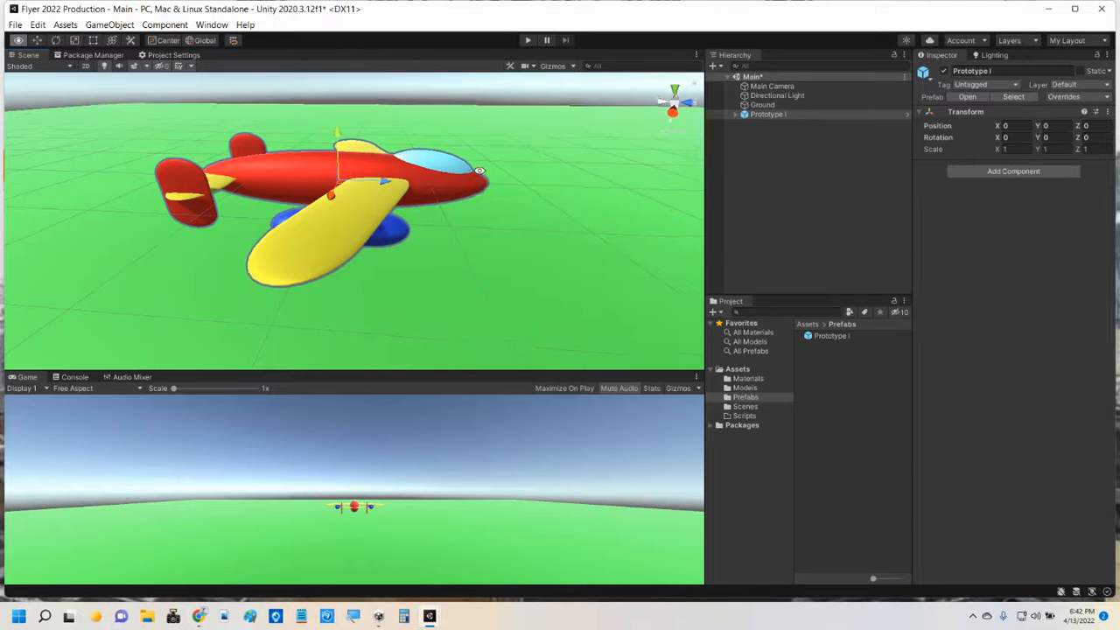
pyautogui.moveTo(477, 166)
pyautogui.keyDown('alt'); pyautogui.mouseDown()
pyautogui.moveTo(302, 165)
pyautogui.moveTo(374, 189)
pyautogui.moveTo(491, 180)
pyautogui.moveTo(475, 301)
pyautogui.moveTo(495, 194)
pyautogui.moveTo(475, 189)
pyautogui.moveTo(648, 172)
pyautogui.moveTo(496, 170)
pyautogui.moveTo(449, 190)
pyautogui.moveTo(468, 200)
pyautogui.moveTo(456, 193)
pyautogui.moveTo(478, 182)
pyautogui.mouseUp(); pyautogui.keyUp('alt')
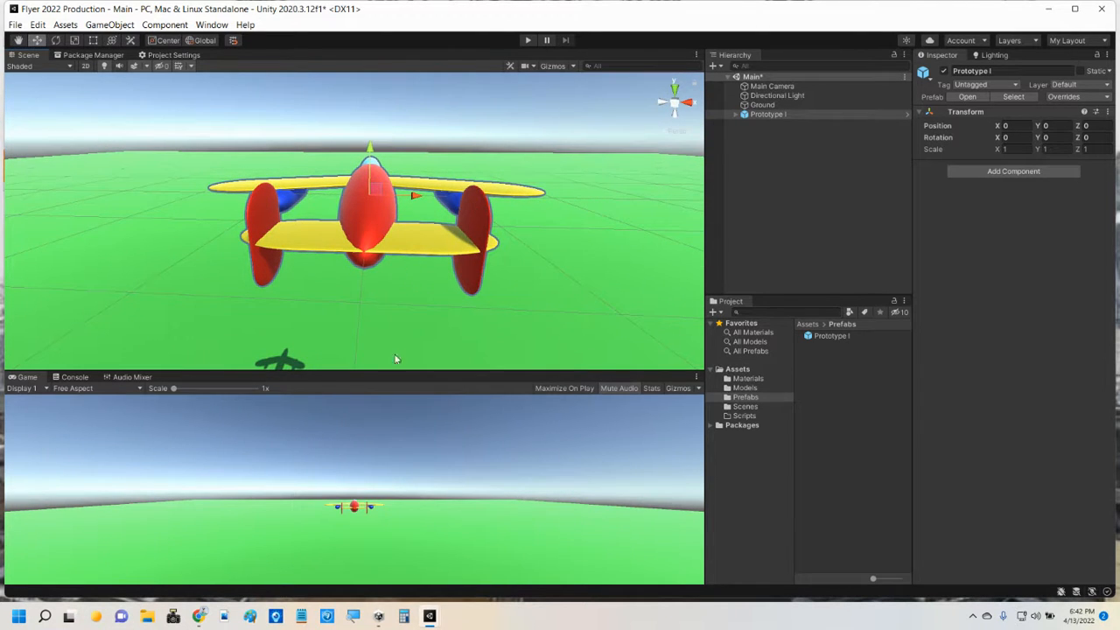
pyautogui.click(763, 87)
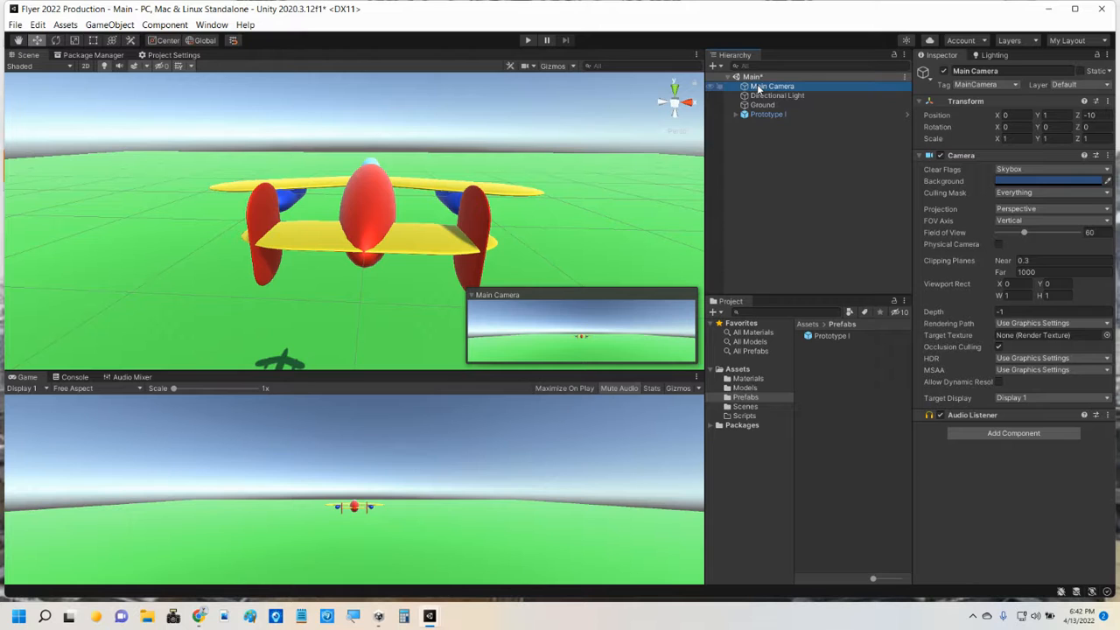
pyautogui.hotkey('ctrl', 'shift', 'f')
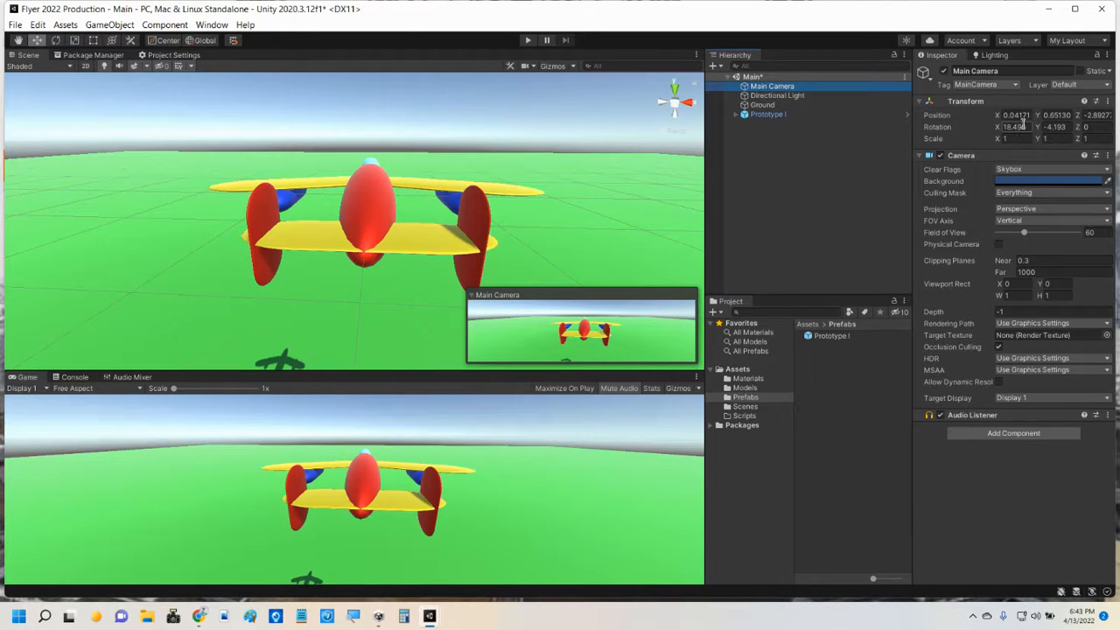
# Set the Main Camera's Y rotation to 0 and raise its Y position to 0.8.
pyautogui.click(1068, 126)
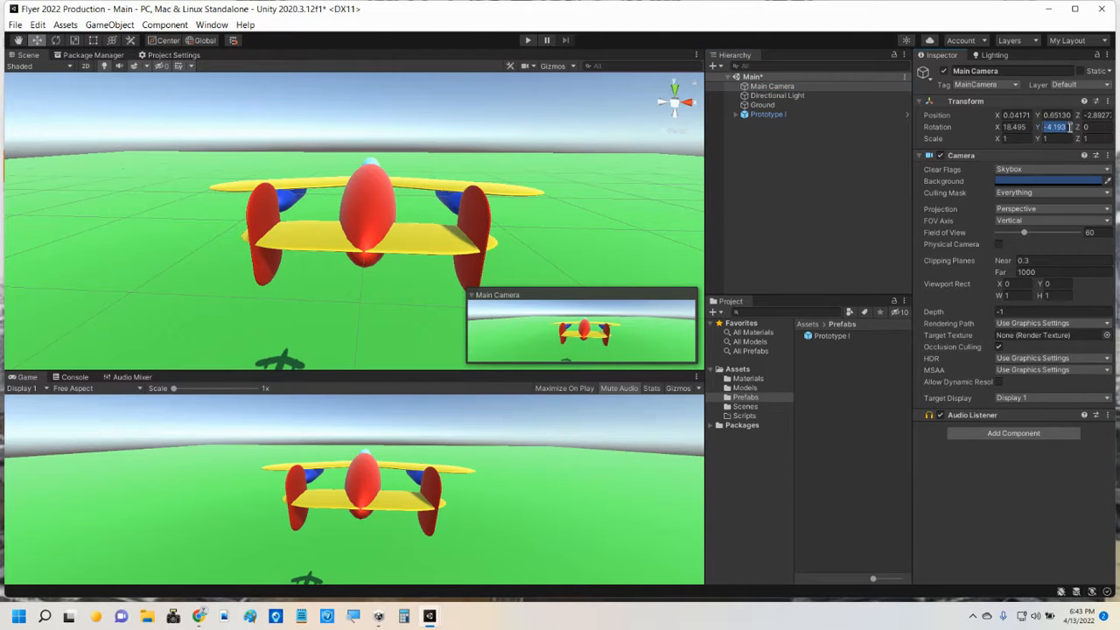
pyautogui.write('0')
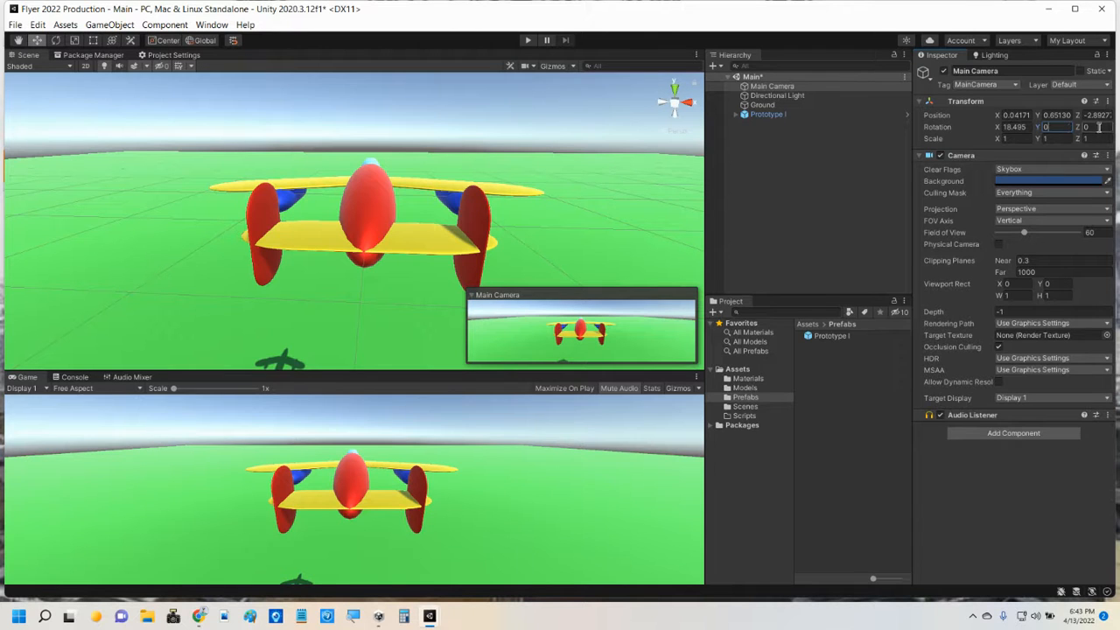
pyautogui.click(1029, 127)
pyautogui.scroll(-5, 350, 214)
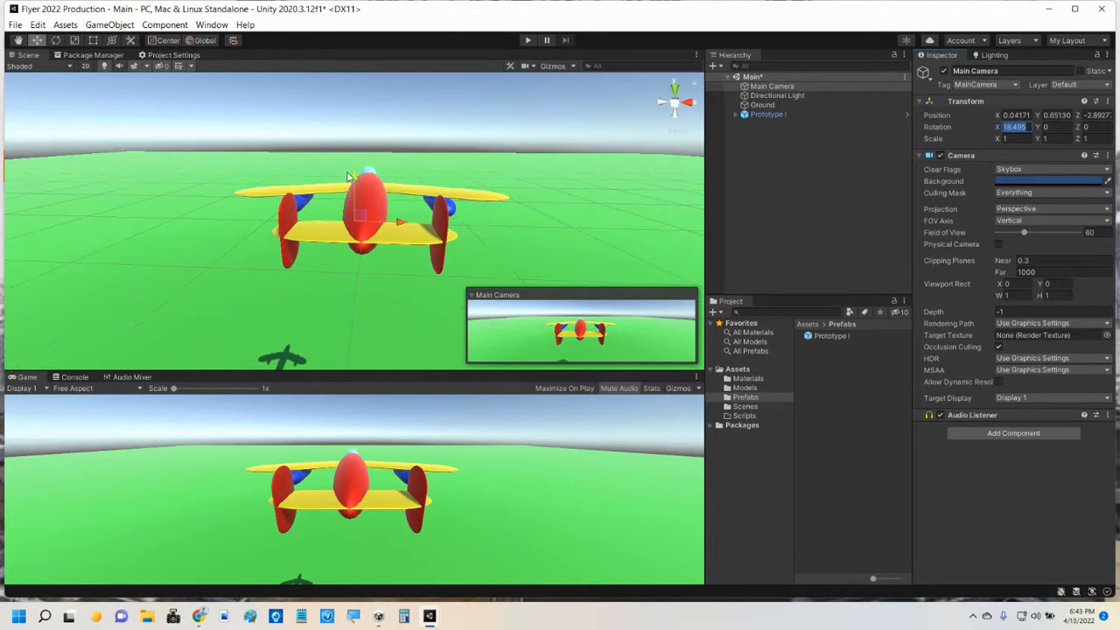
pyautogui.keyDown('alt'); pyautogui.moveTo(252, 222); pyautogui.dragTo(523, 135); pyautogui.keyUp('alt')
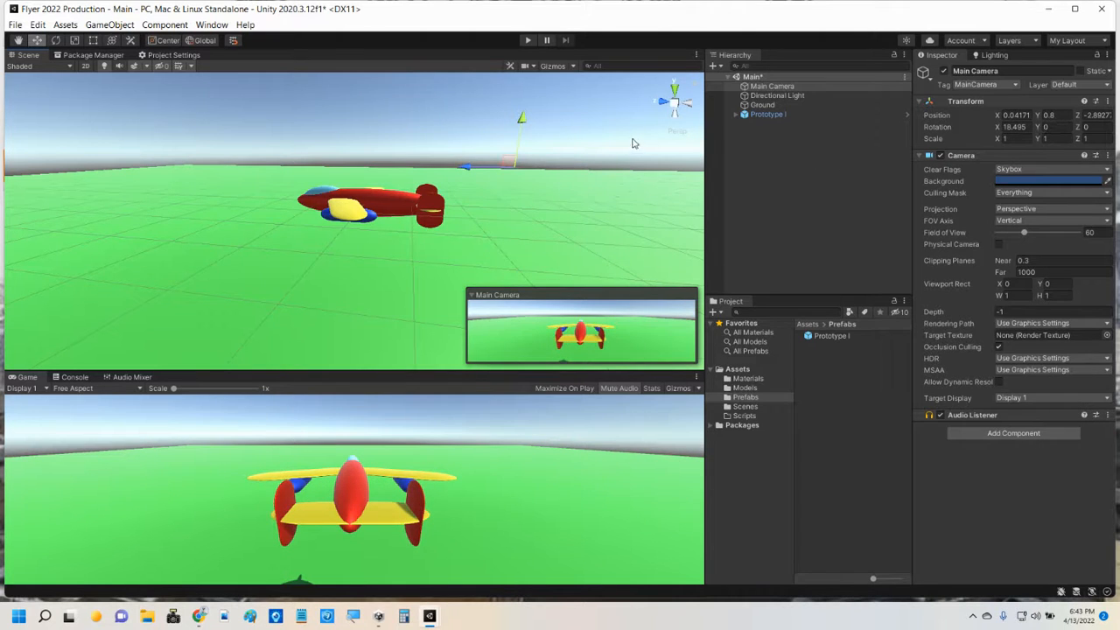
# Flatten the PlaneBody inside Prototype I by scaling it to about 0.49 in Y.
pyautogui.click(749, 114)
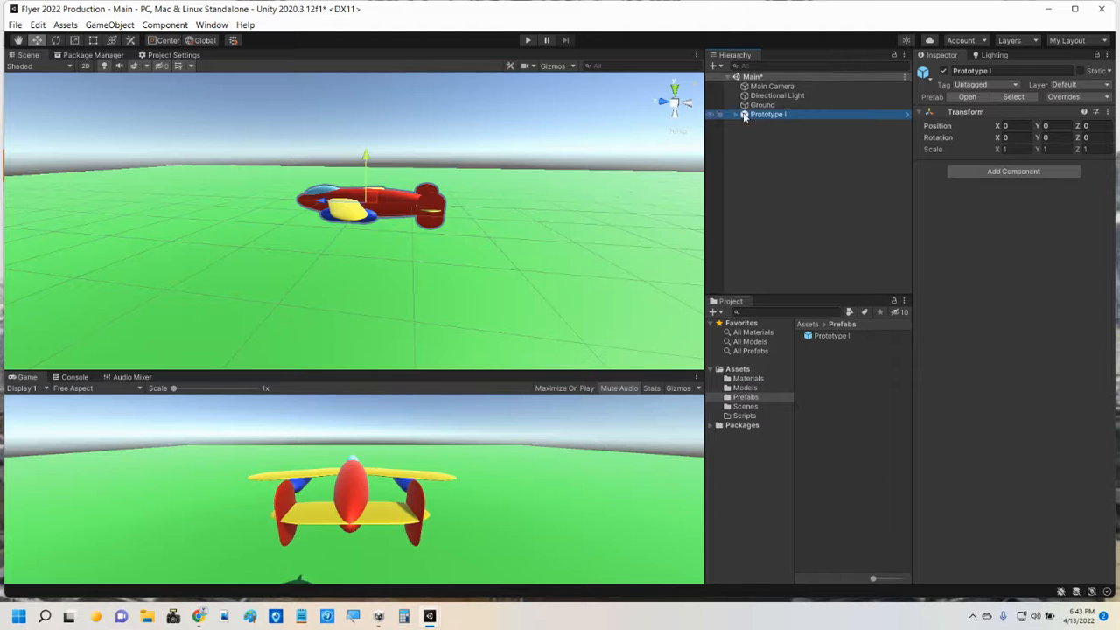
pyautogui.click(735, 115)
pyautogui.click(758, 124)
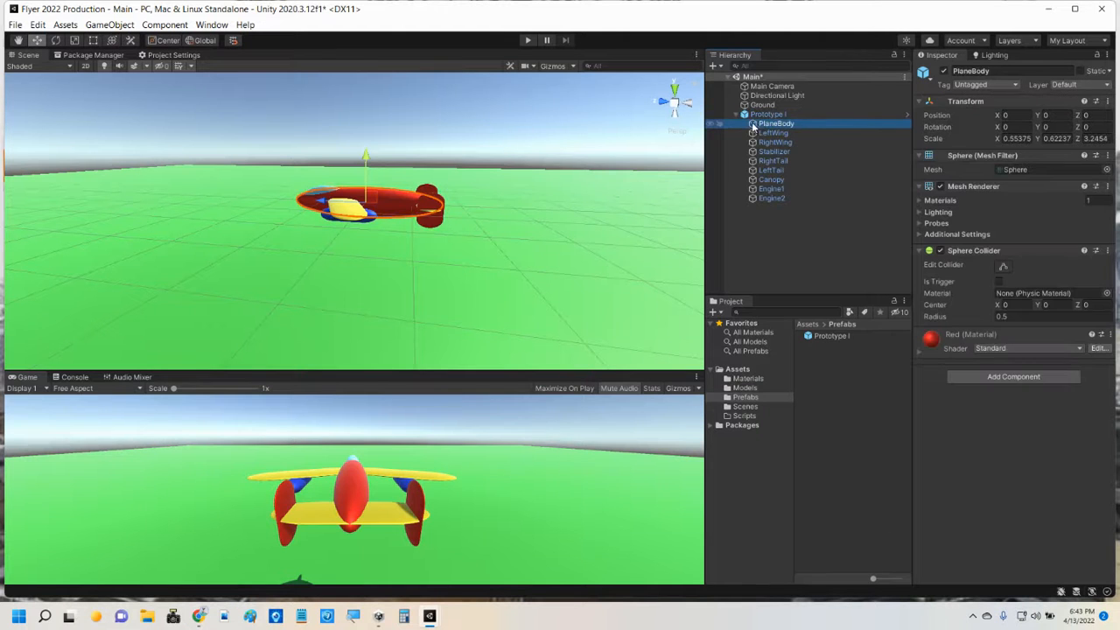
pyautogui.click(737, 116)
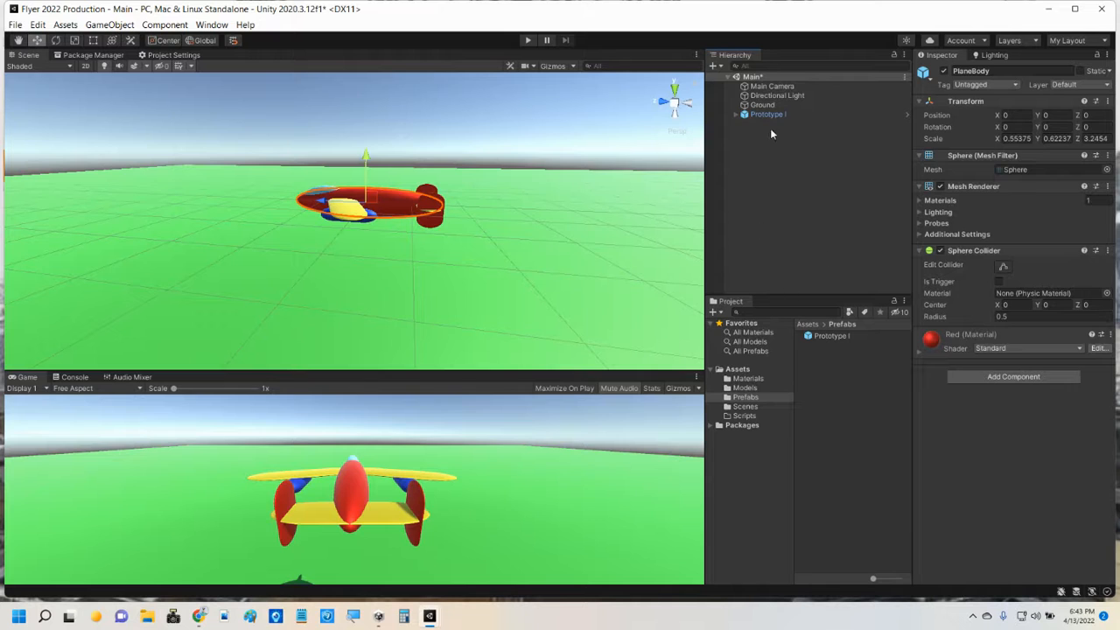
pyautogui.click(735, 114)
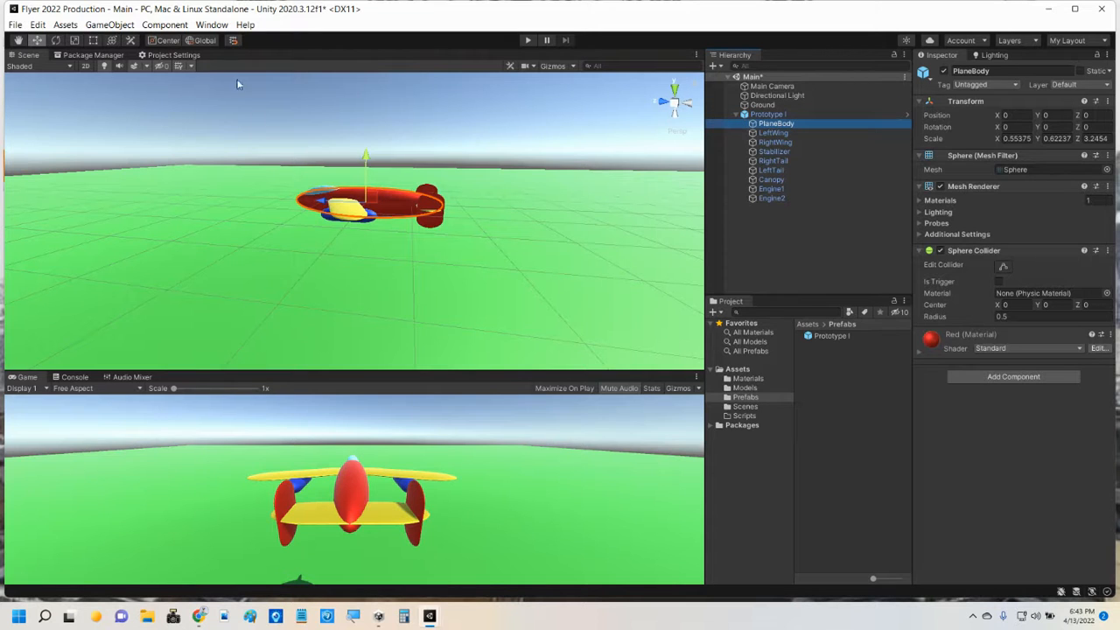
pyautogui.click(93, 41)
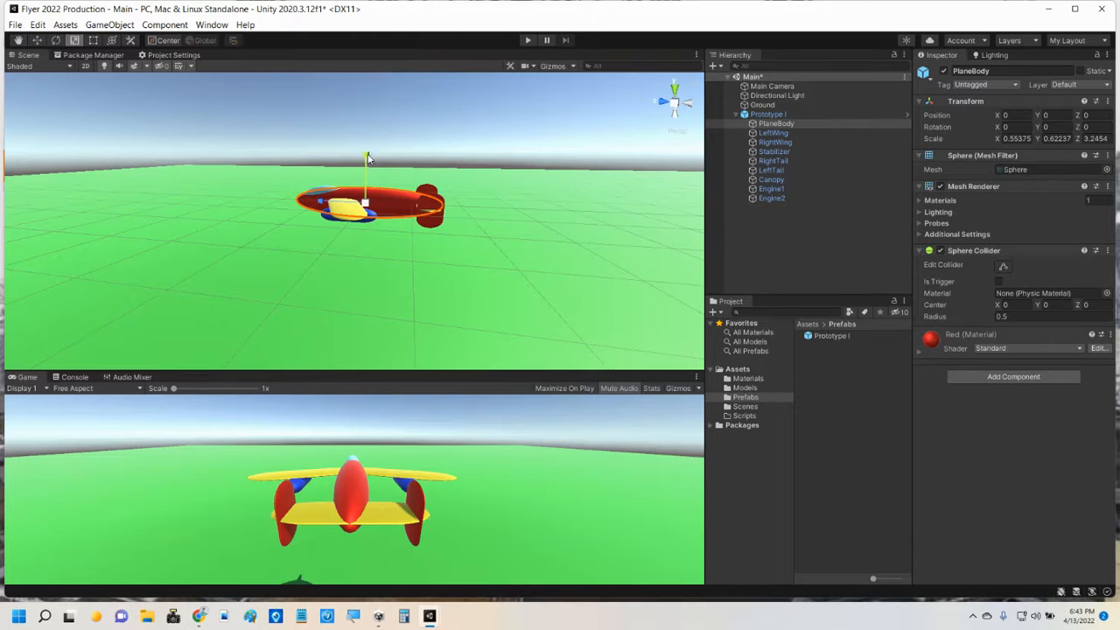
pyautogui.moveTo(367, 156); pyautogui.dragTo(369, 170)
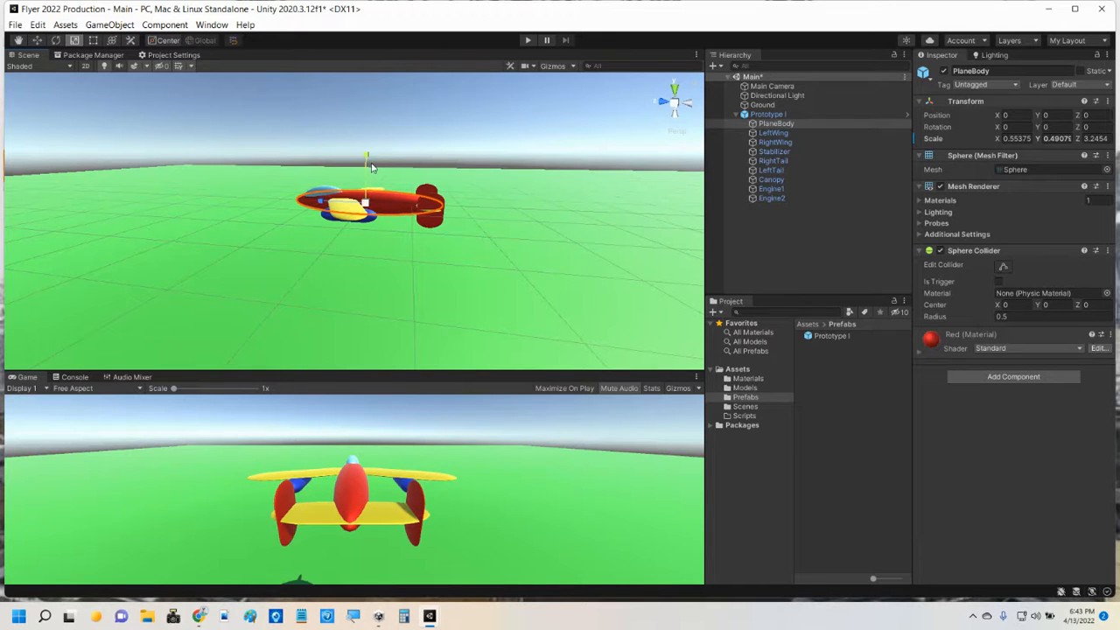
# Shrink the Canopy of Prototype I to a scale of about 0.4 in Y and 0.73 in Z.
pyautogui.keyDown('alt'); pyautogui.moveTo(165, 215); pyautogui.dragTo(442, 238); pyautogui.keyUp('alt')
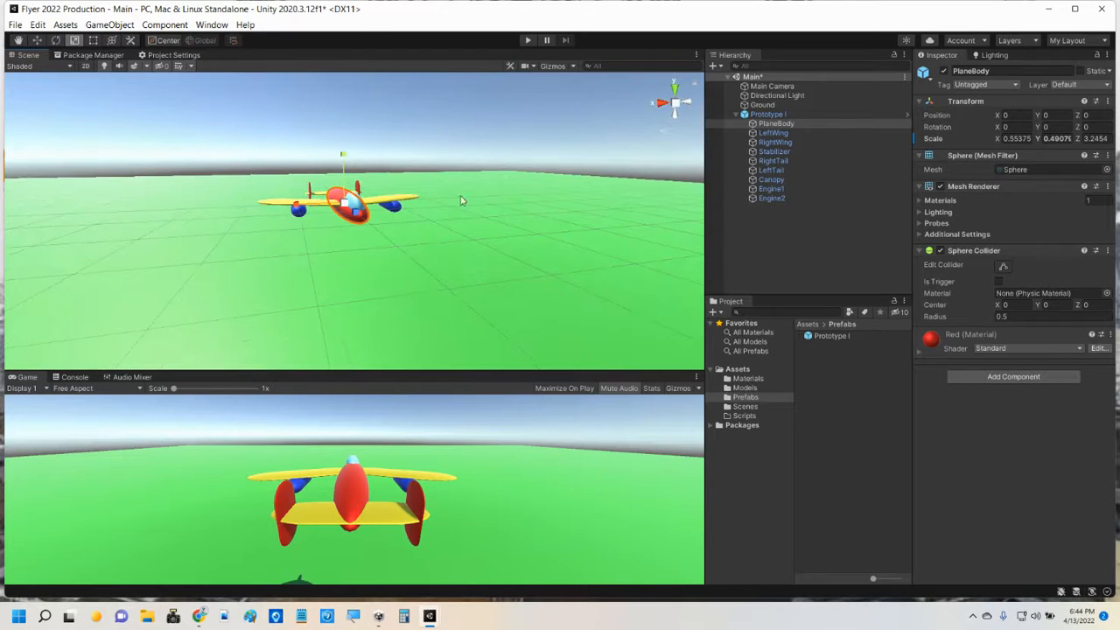
pyautogui.click(772, 180)
pyautogui.keyDown('alt'); pyautogui.moveTo(359, 166); pyautogui.dragTo(528, 238); pyautogui.keyUp('alt')
pyautogui.press('r')
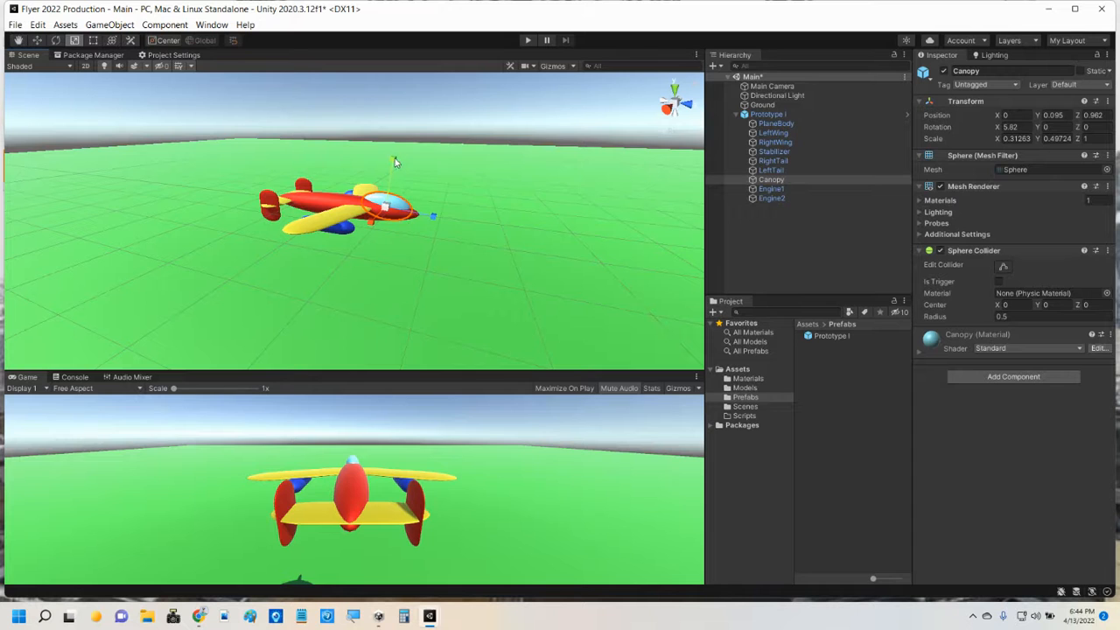
pyautogui.moveTo(395, 162); pyautogui.dragTo(395, 165)
pyautogui.scroll(5, 429, 188)
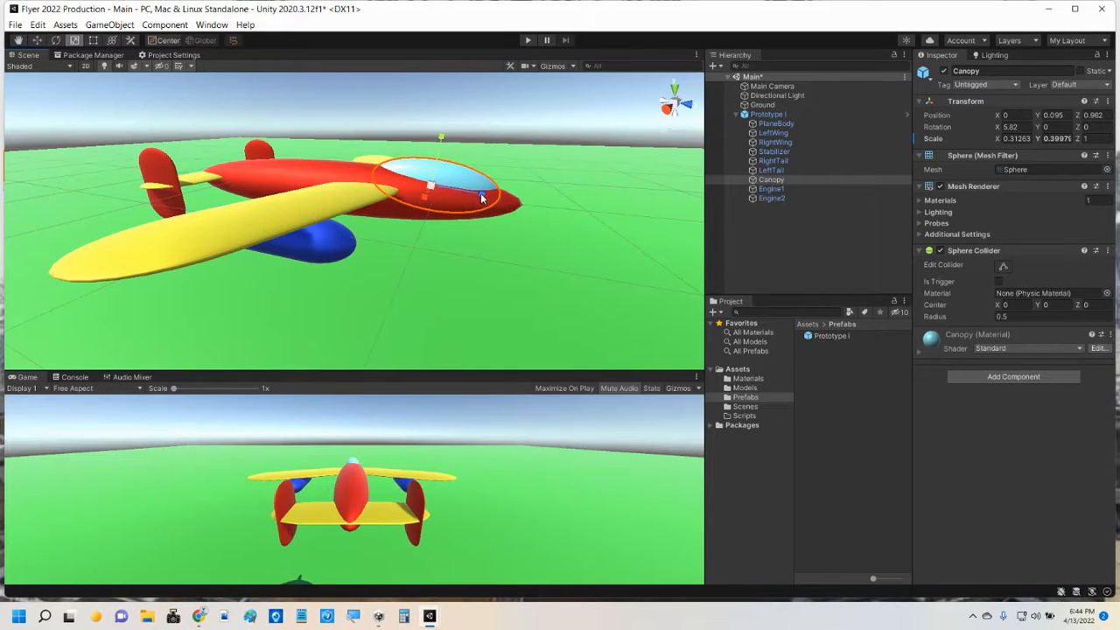
pyautogui.moveTo(480, 198); pyautogui.dragTo(468, 196)
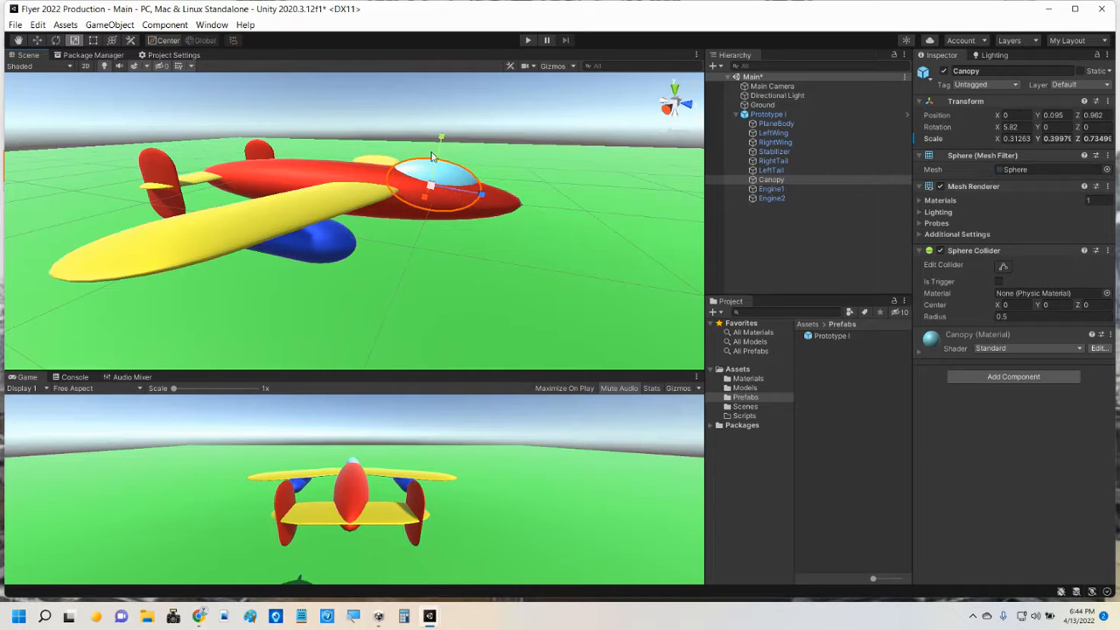
# Flatten the Canopy of Prototype I to a Y scale of about 0.29 and raise it to a Y position of about 0.13.
pyautogui.moveTo(442, 140); pyautogui.dragTo(440, 152)
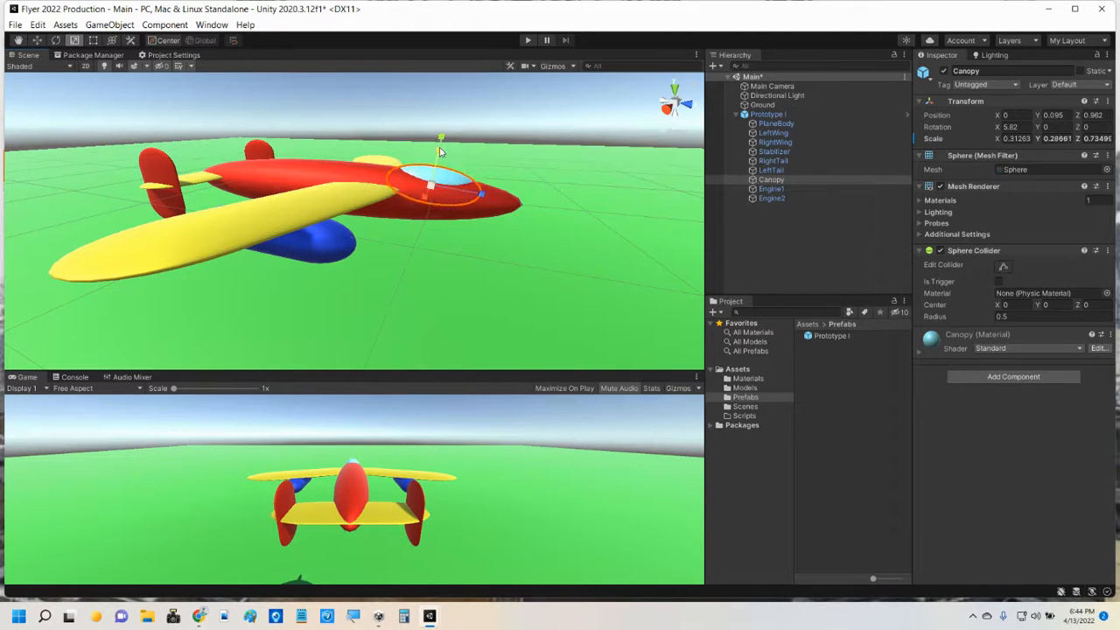
pyautogui.click(36, 41)
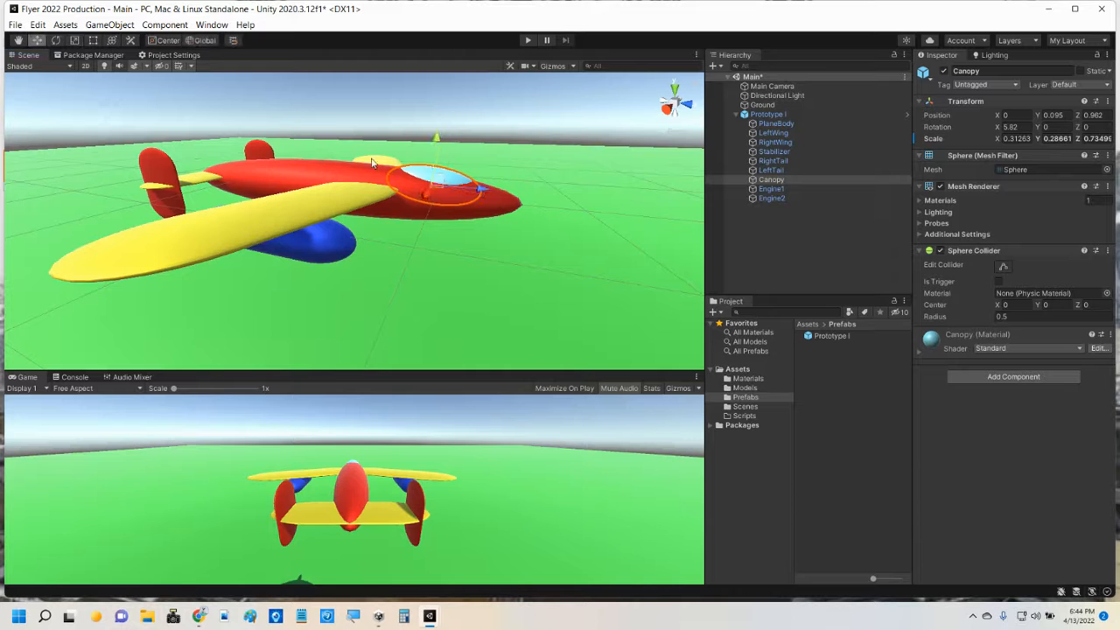
pyautogui.moveTo(432, 149); pyautogui.dragTo(433, 143)
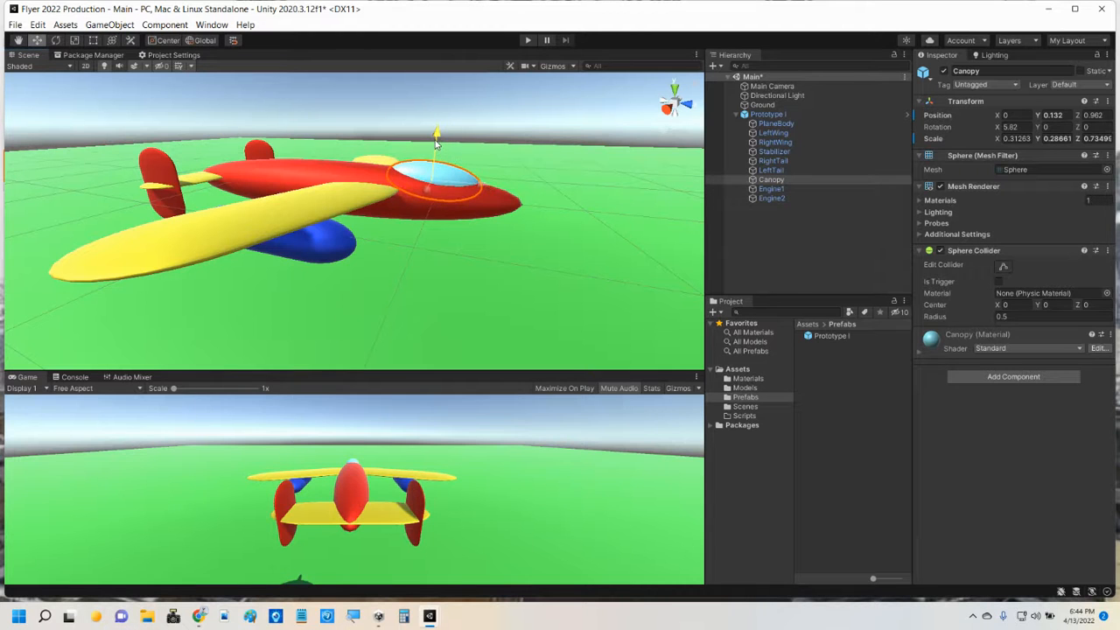
pyautogui.keyDown('alt'); pyautogui.moveTo(565, 207); pyautogui.dragTo(512, 220); pyautogui.keyUp('alt')
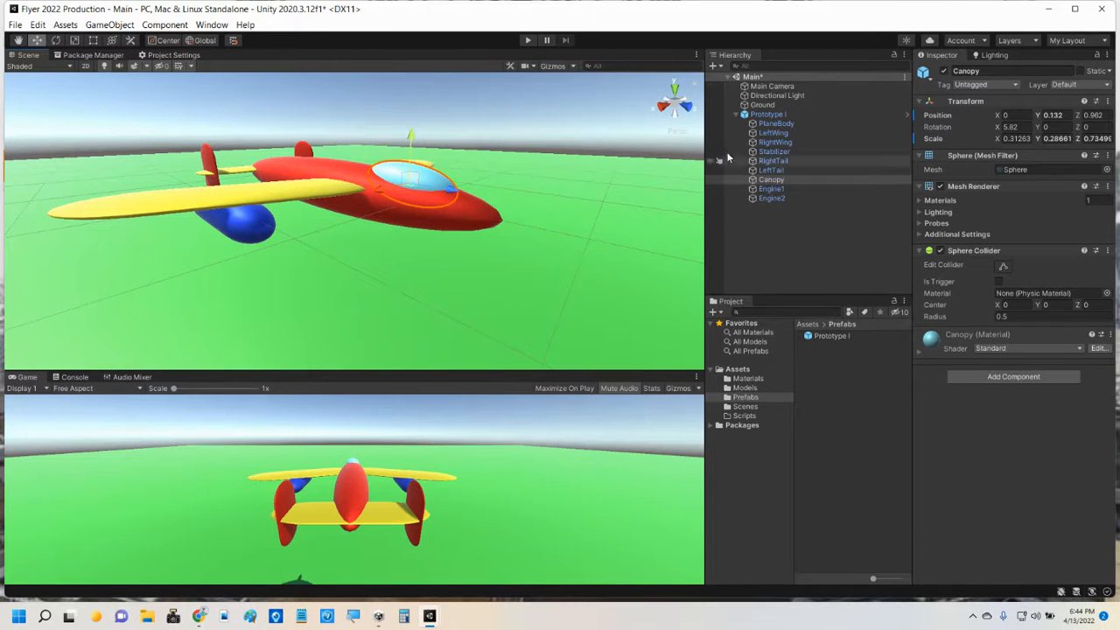
# Apply all overrides of the Prototype I instance, including the PlaneBody and Canopy transforms, to its prefab.
pyautogui.click(745, 116)
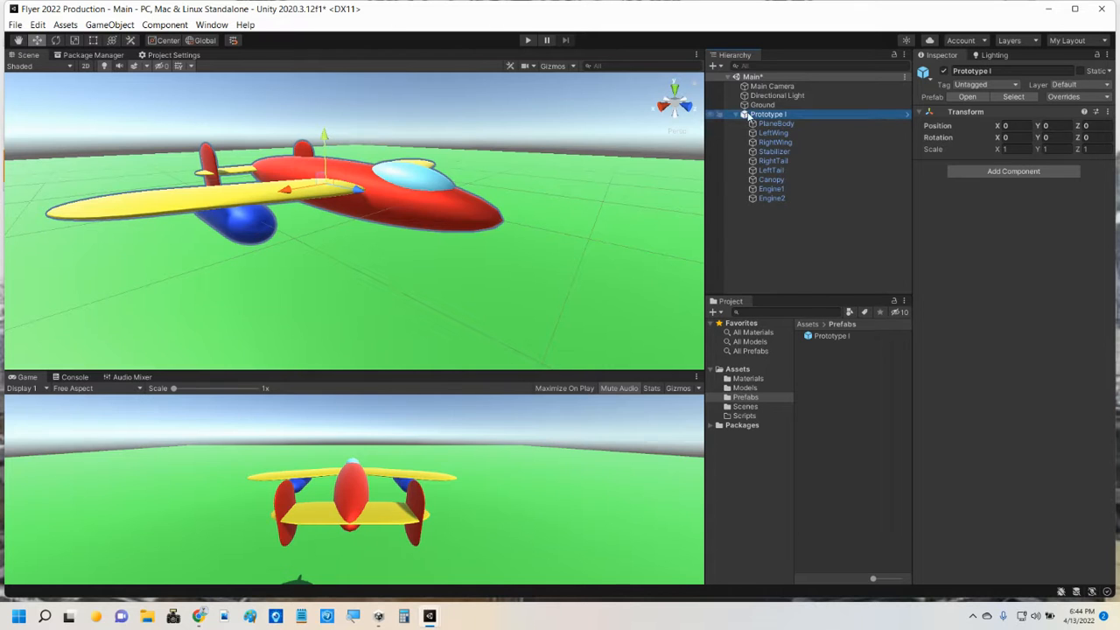
pyautogui.click(736, 115)
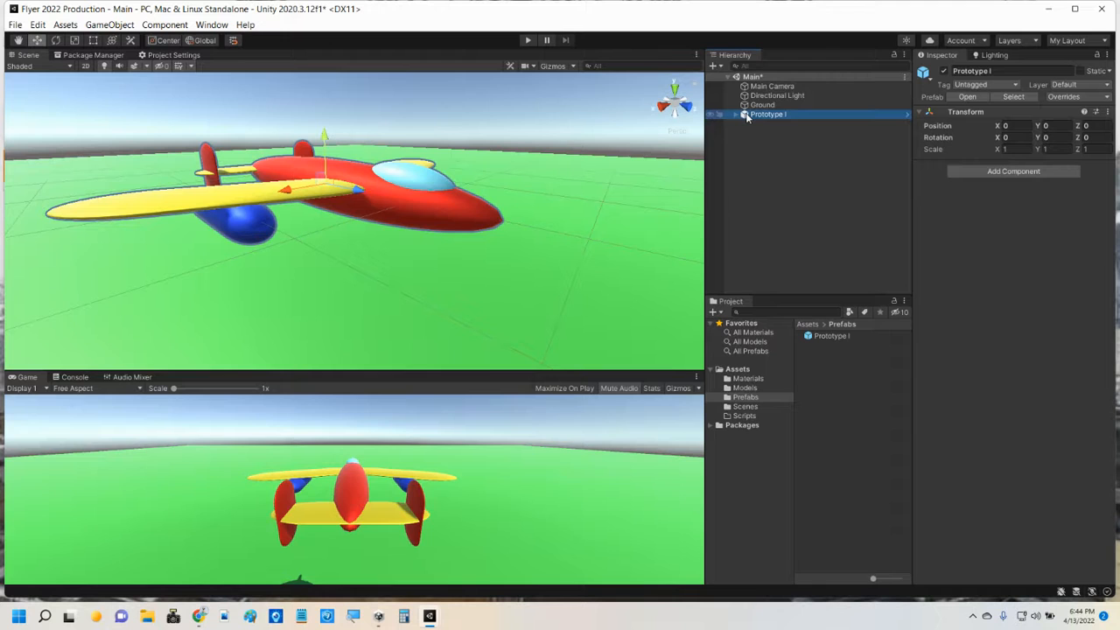
pyautogui.click(1107, 97)
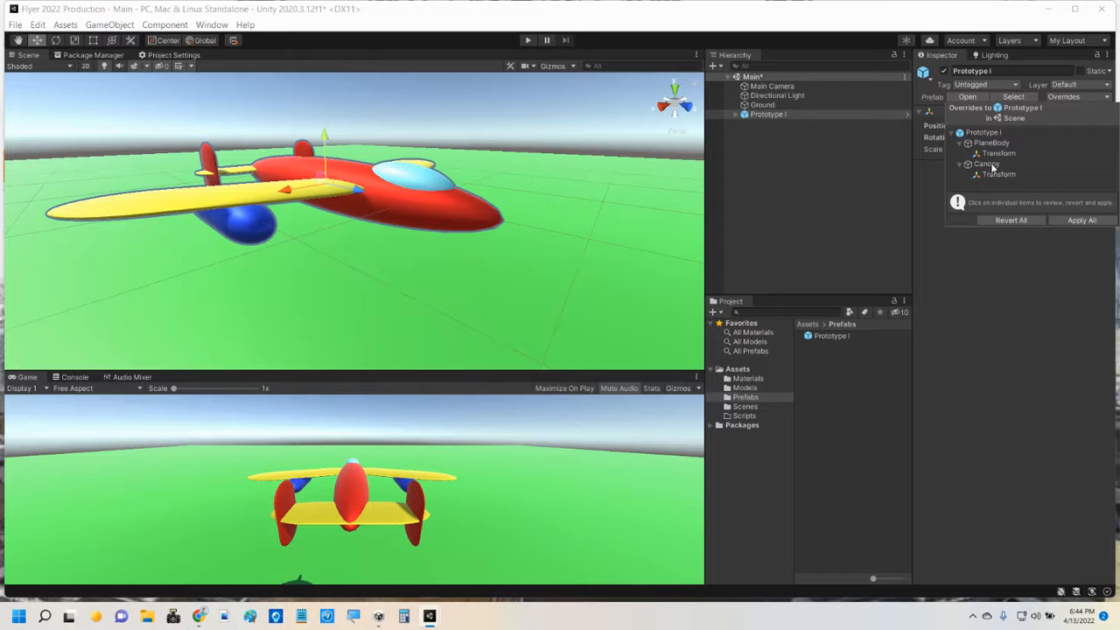
pyautogui.click(1080, 220)
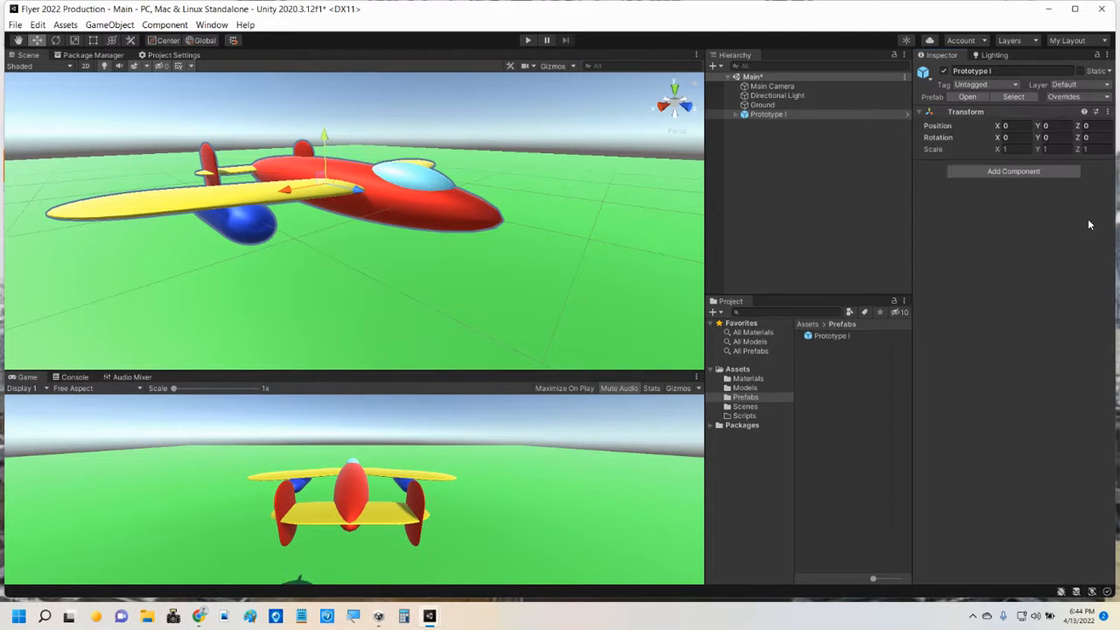